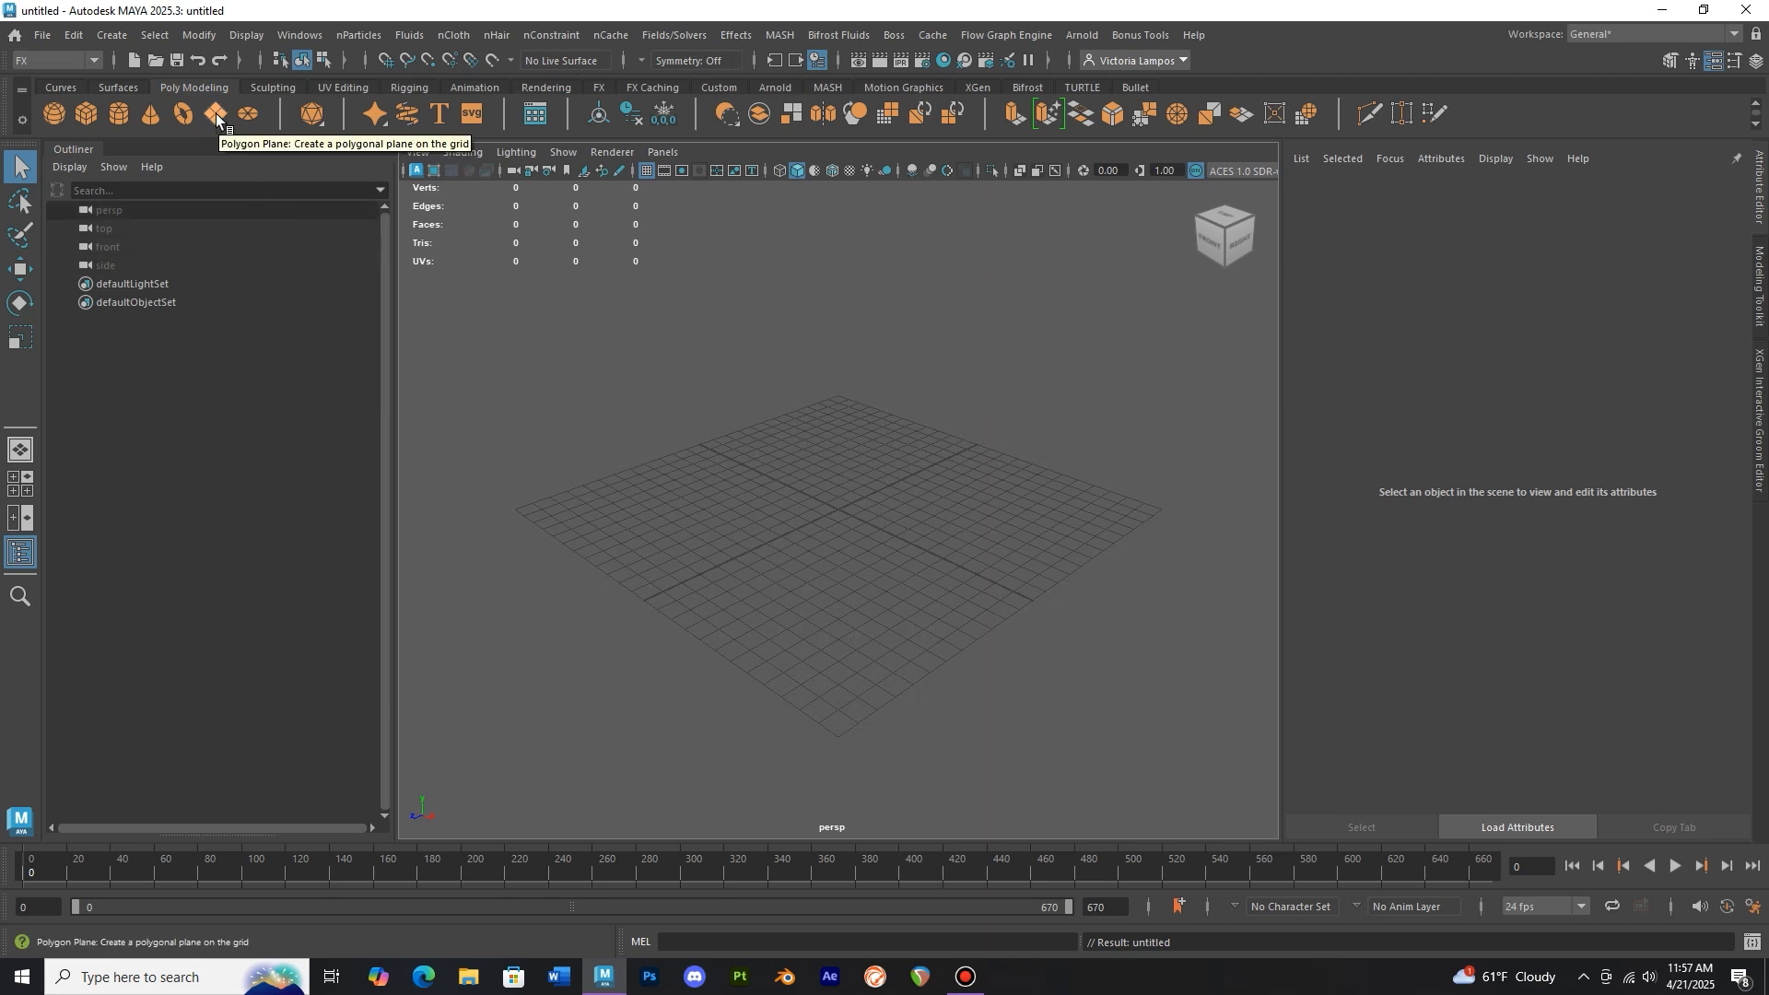
scroll(817, 413, "down", 3)
left_click_drag(817, 413, 911, 453, "alt")
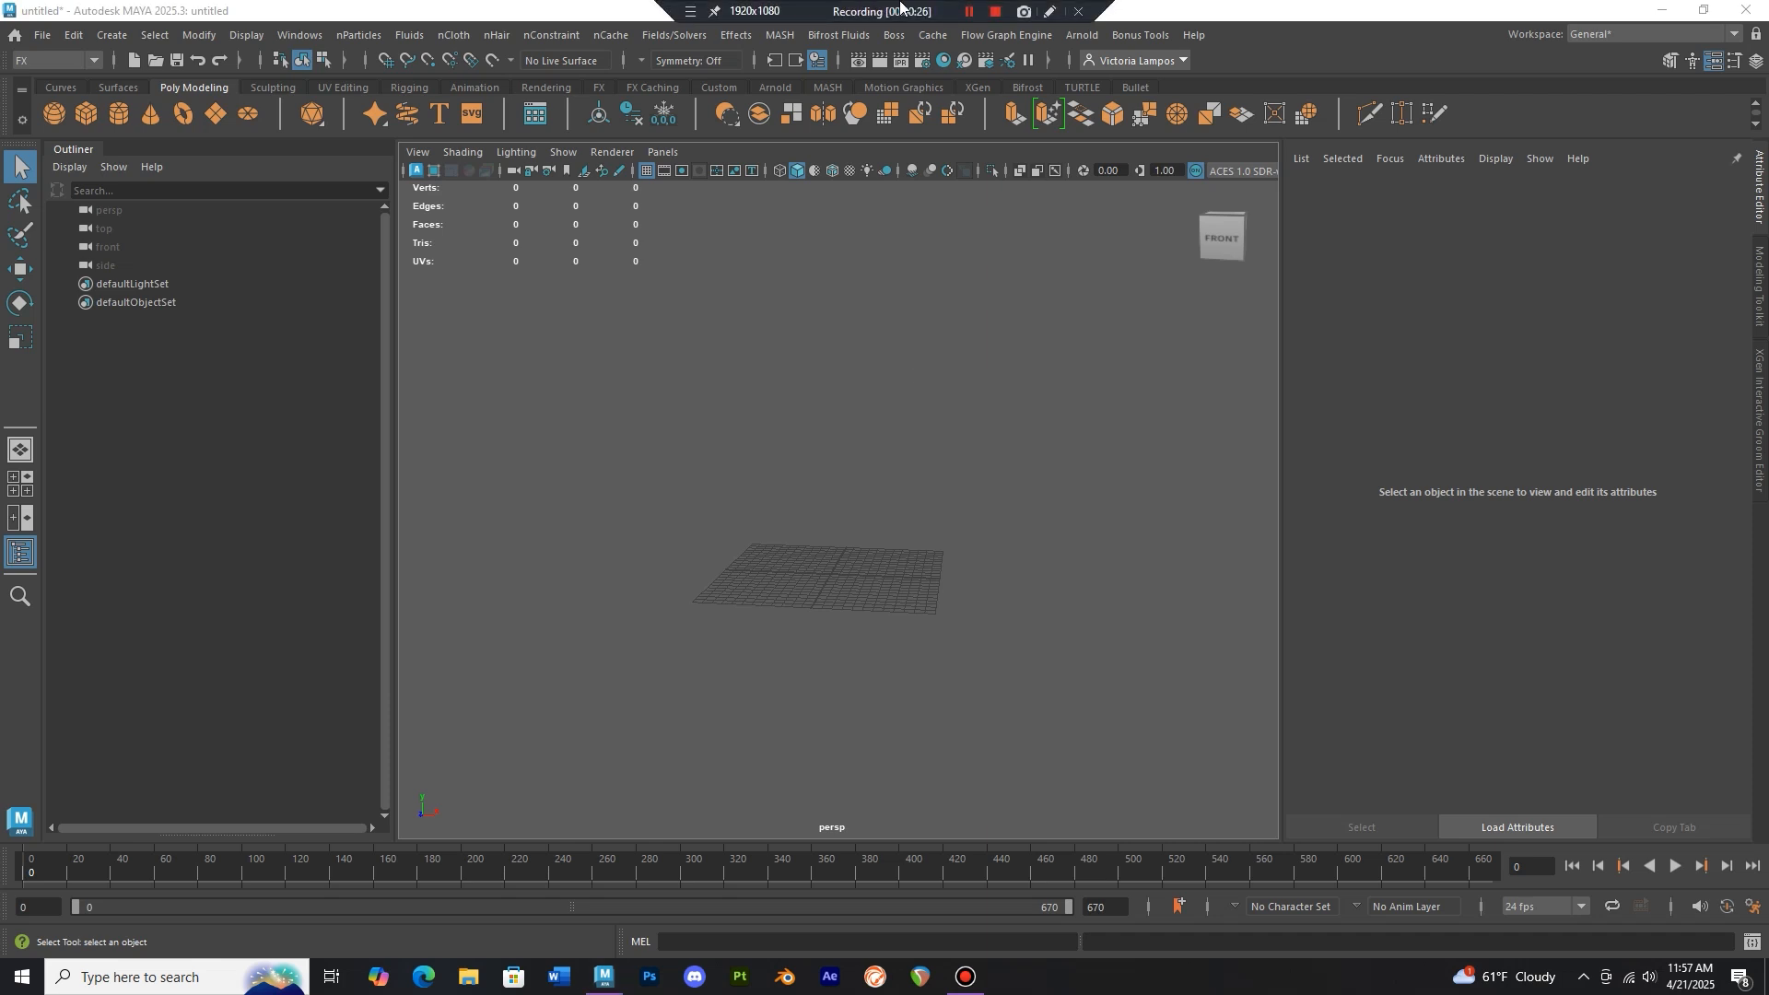
left_click(969, 11)
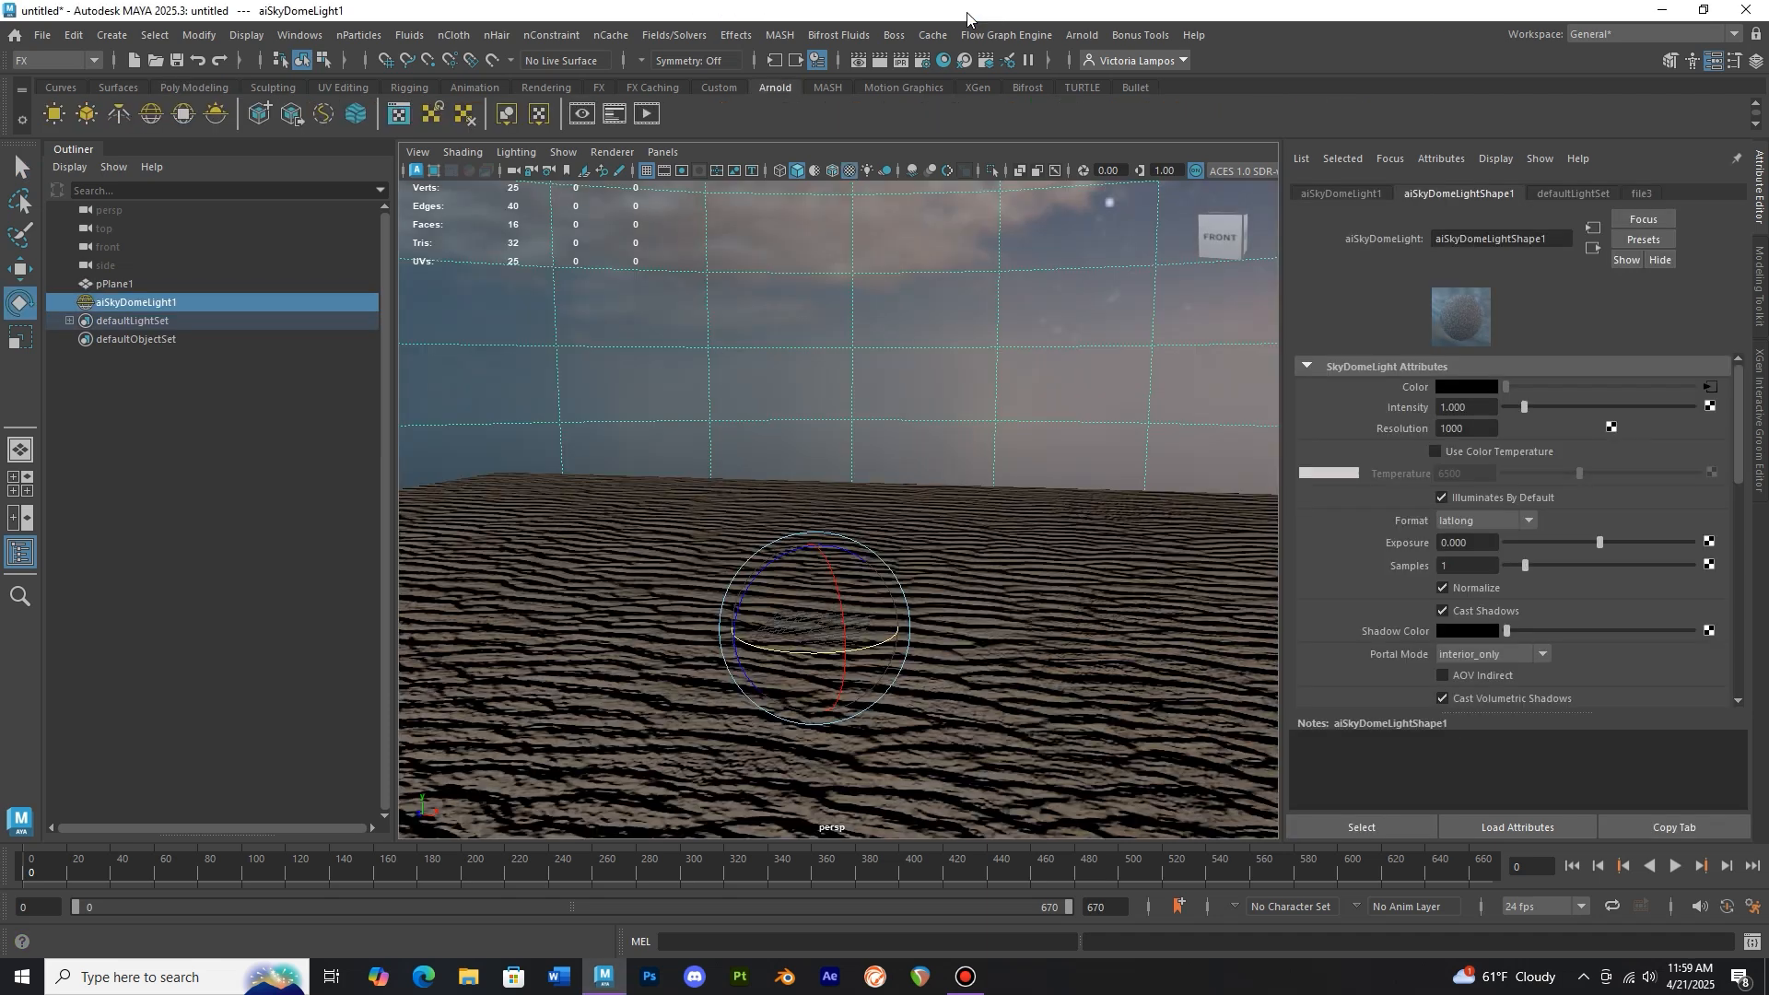
Create an nParticle emitter in the scene
mouse_move(936, 7)
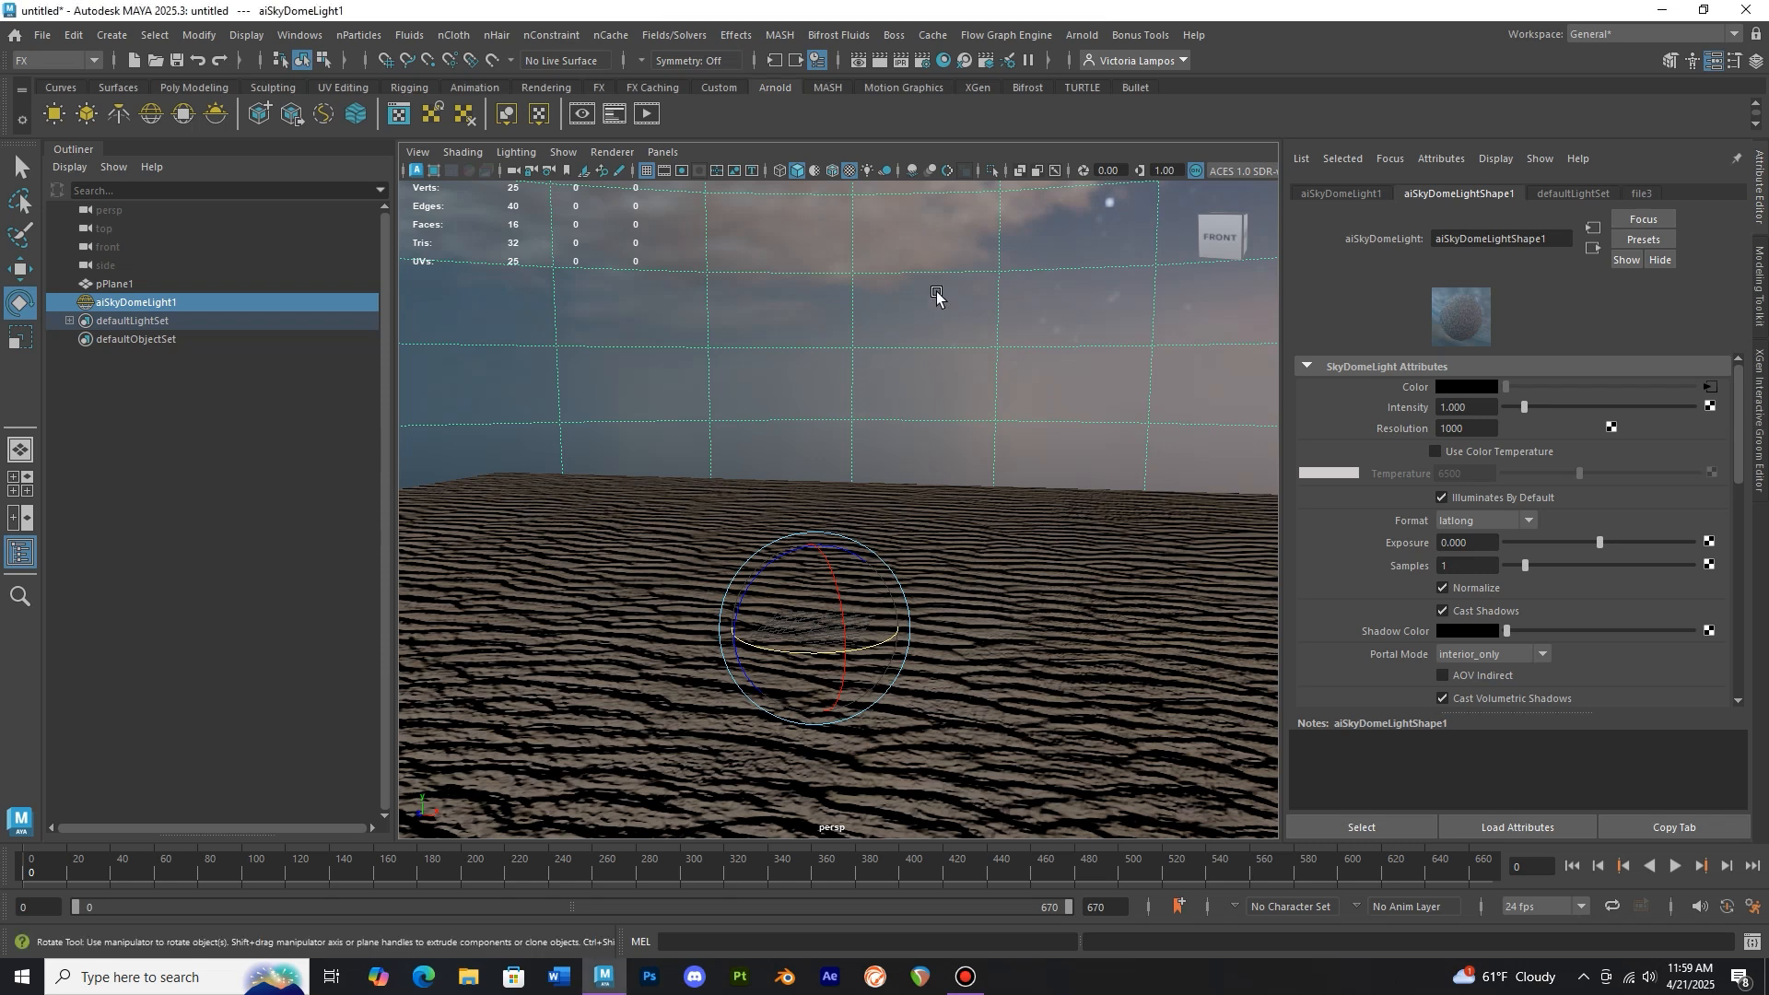
middle_click_drag(928, 399, 925, 362, "alt")
left_click_drag(924, 362, 992, 379, "alt")
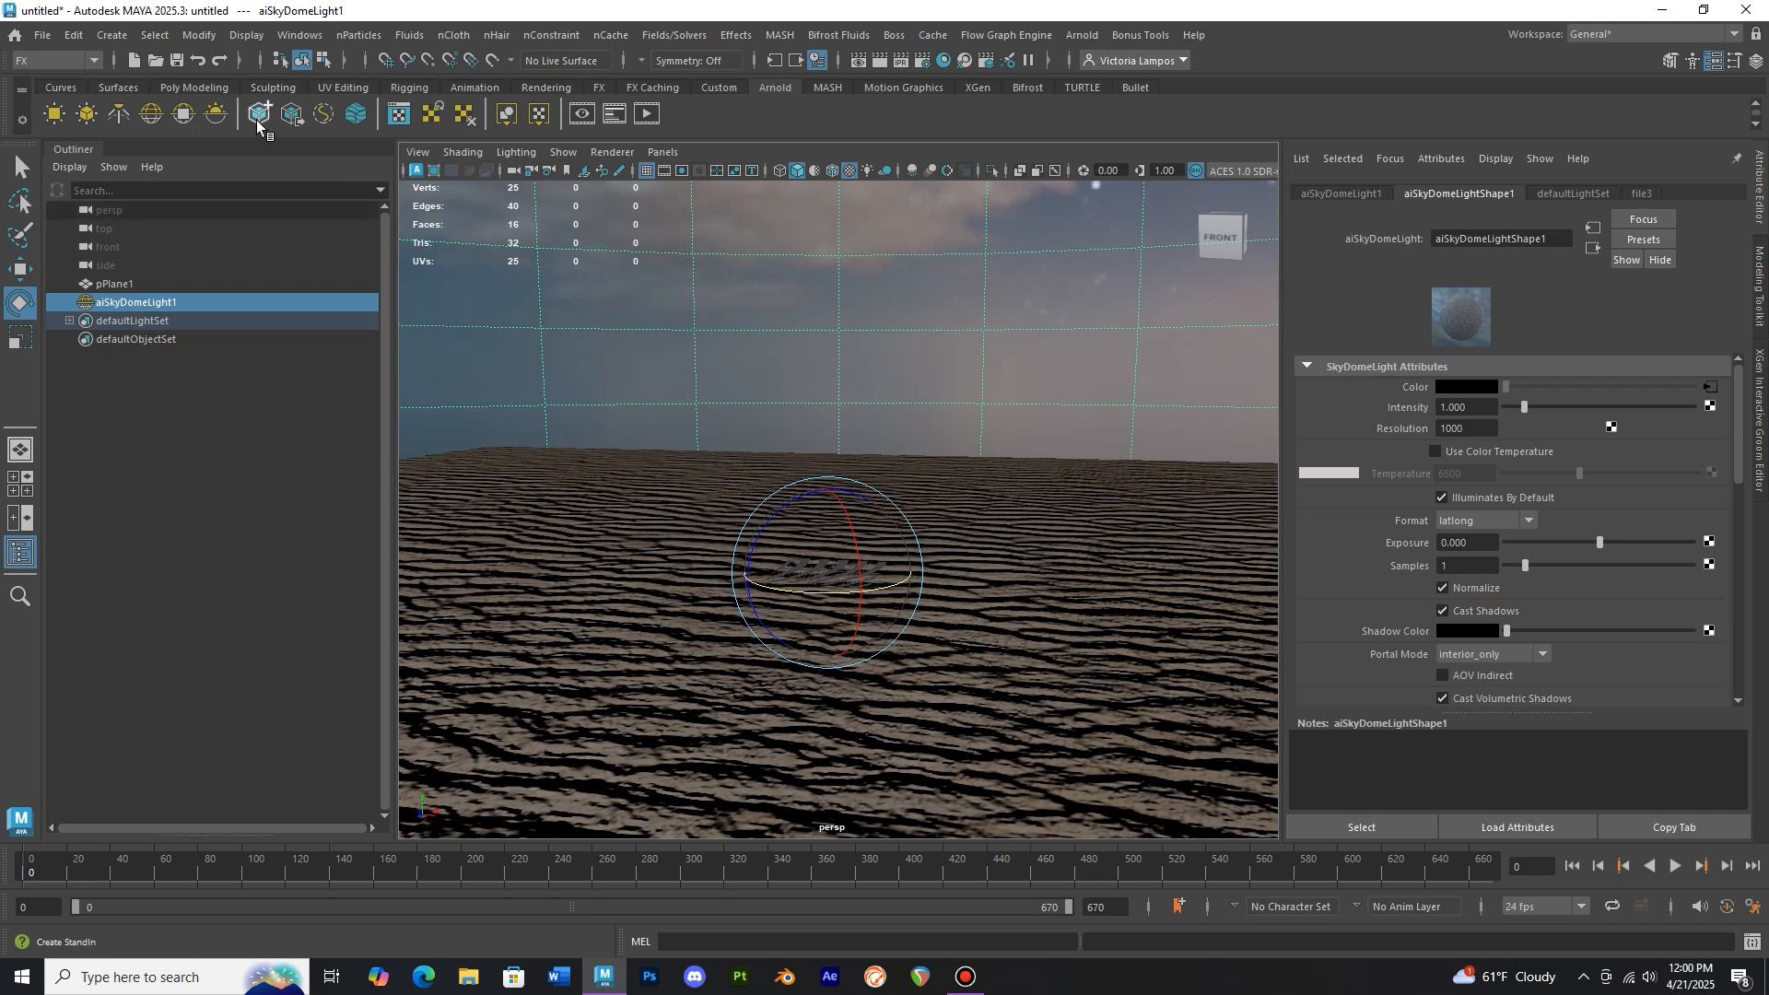
left_click(217, 88)
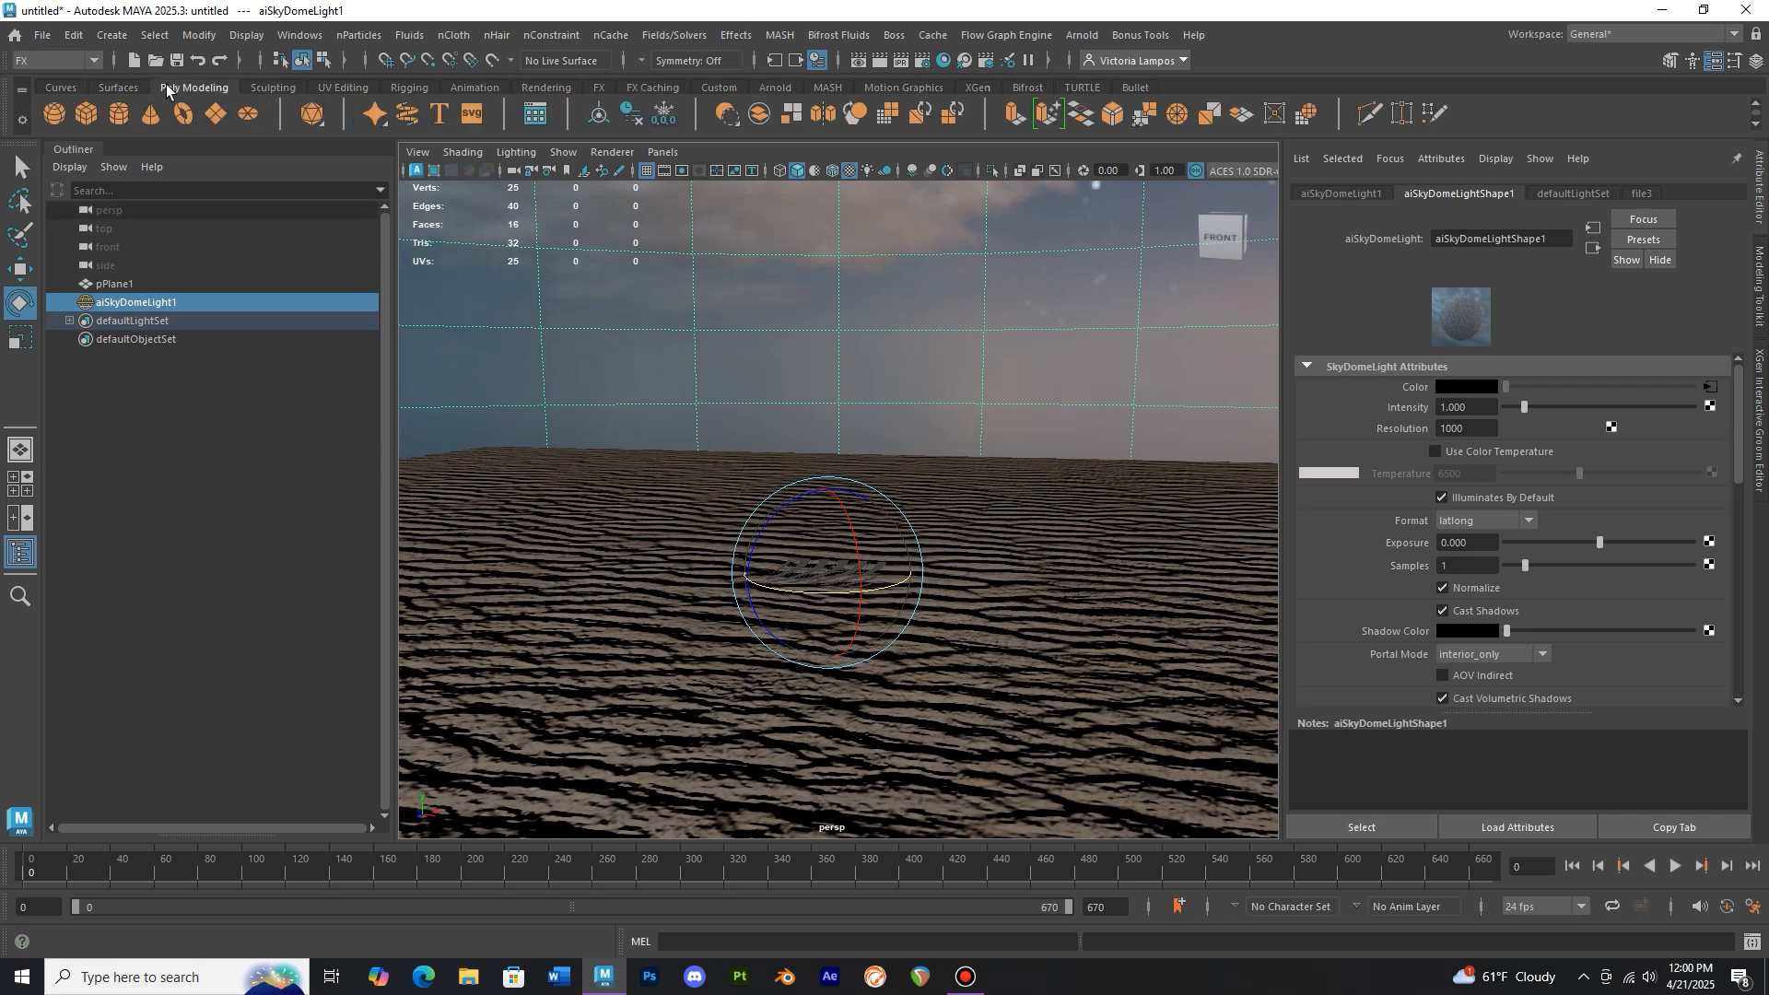
left_click(85, 59)
left_click(87, 59)
left_click(368, 37)
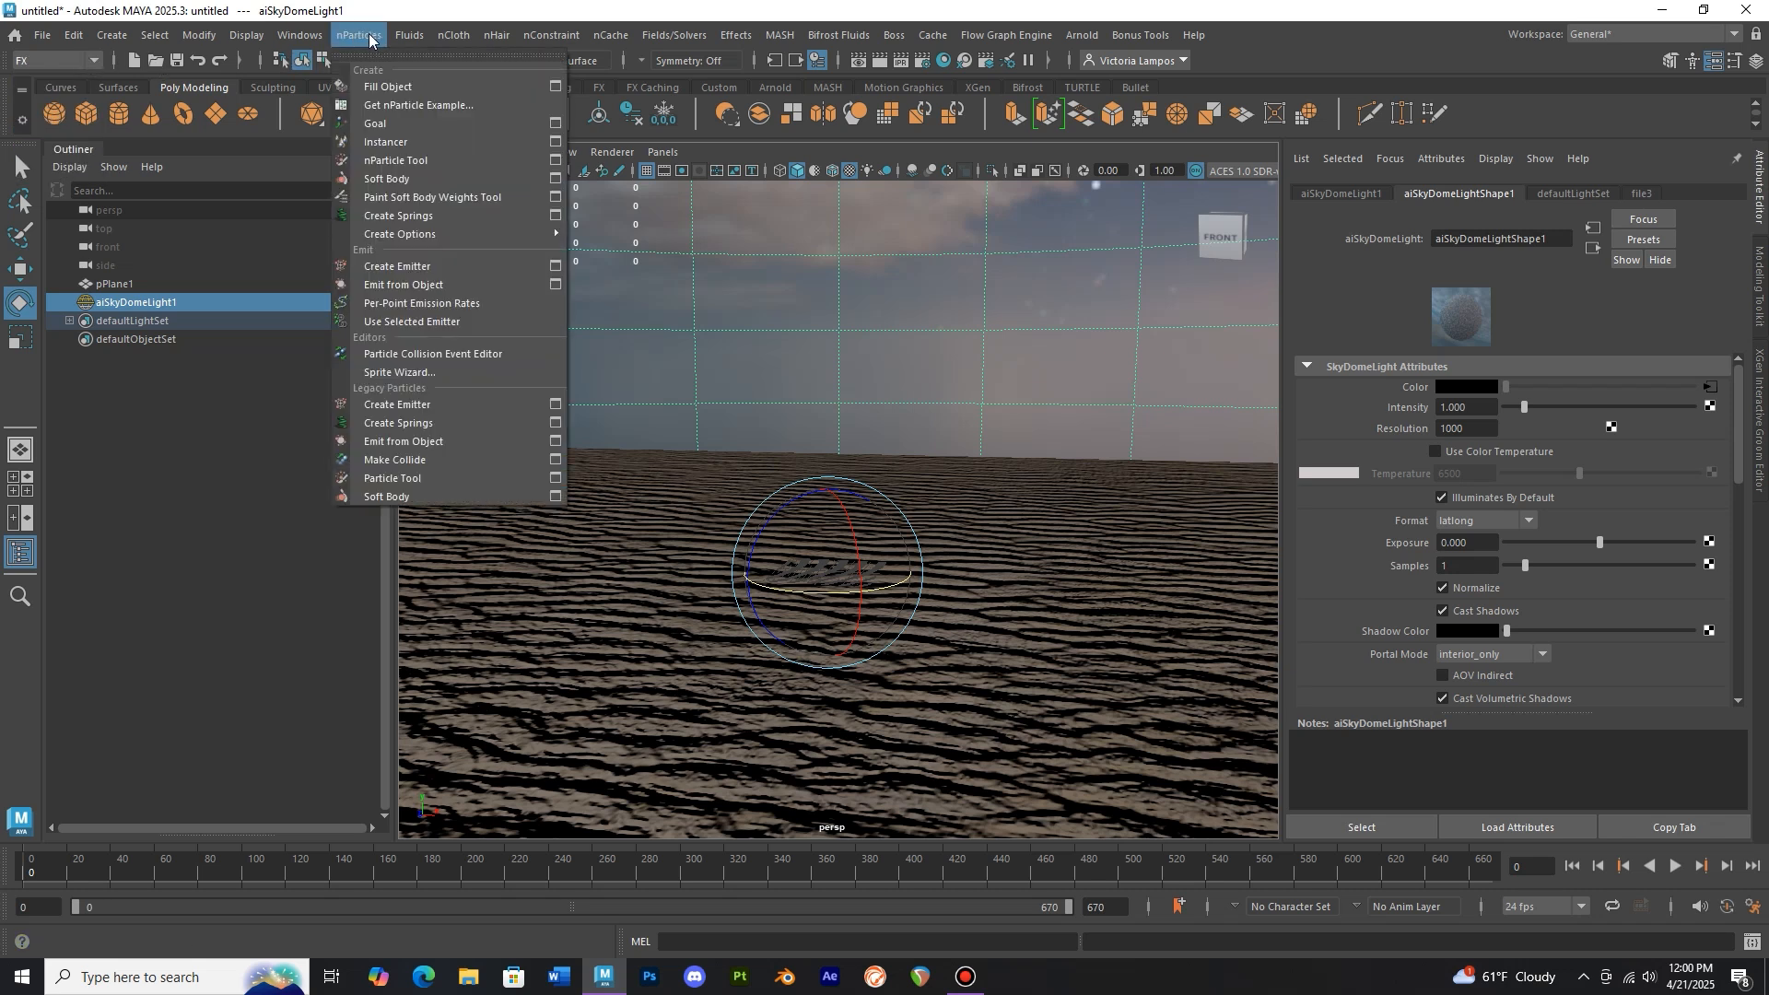
left_click(443, 266)
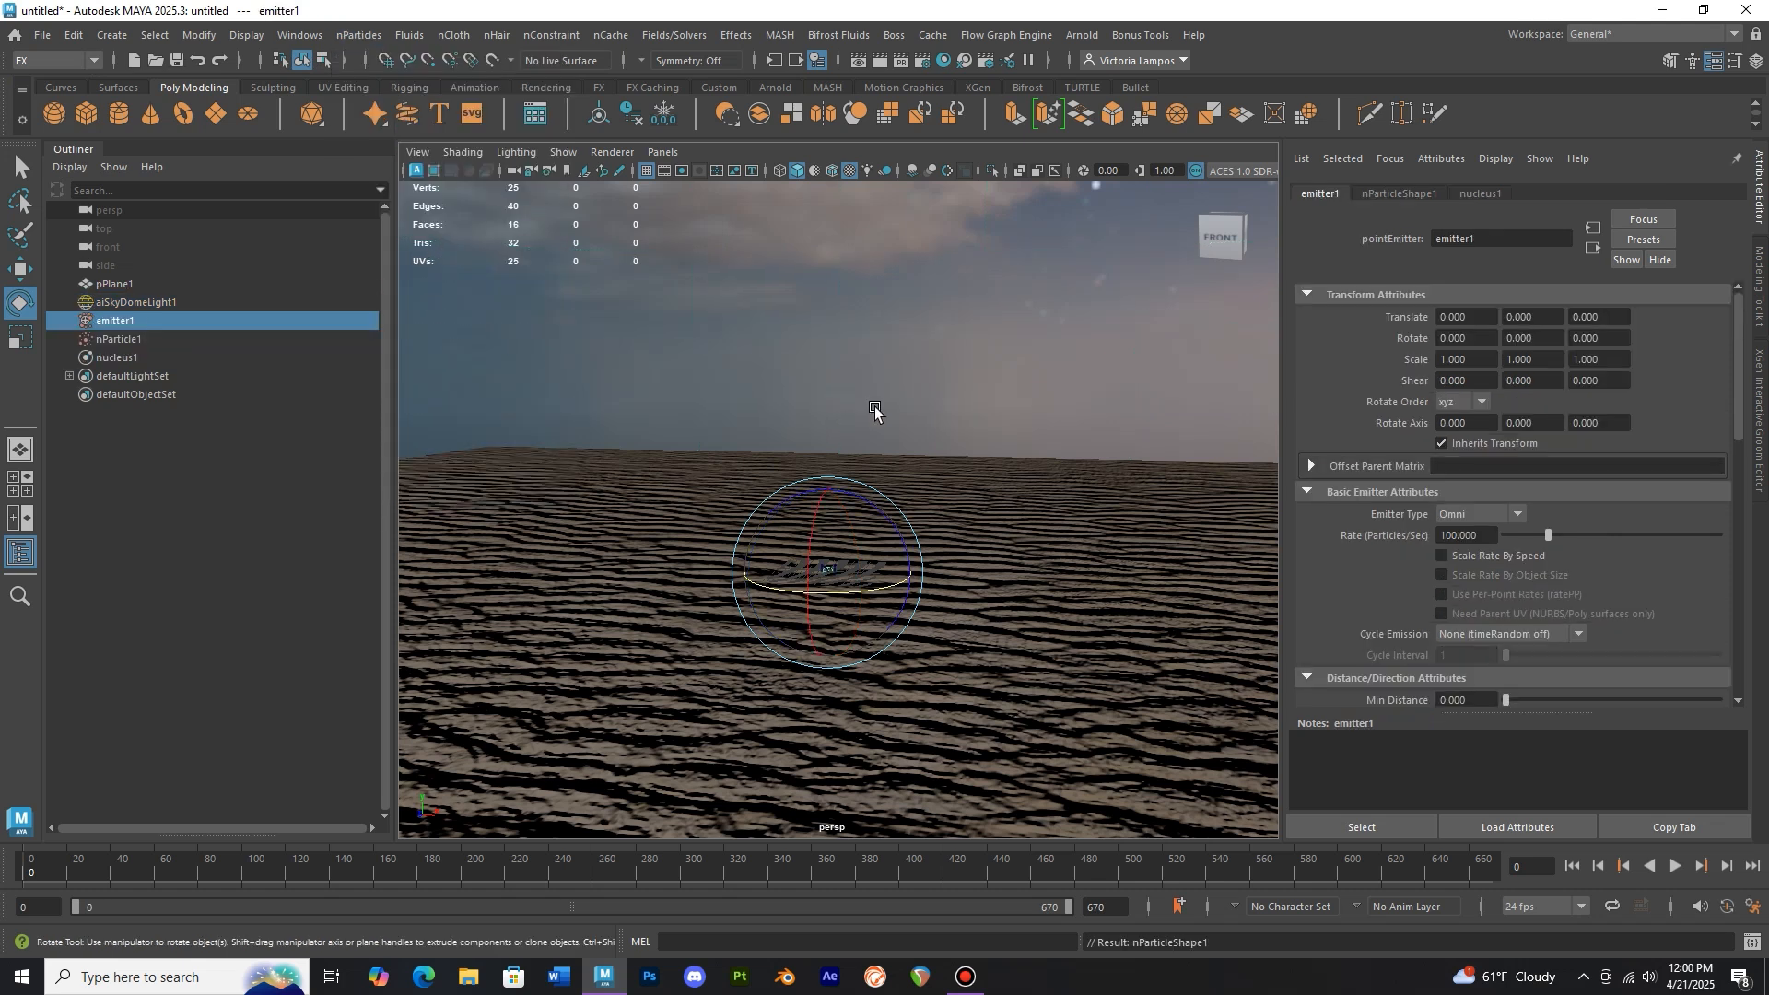
Set the emitter type to Volume
left_click(1496, 511)
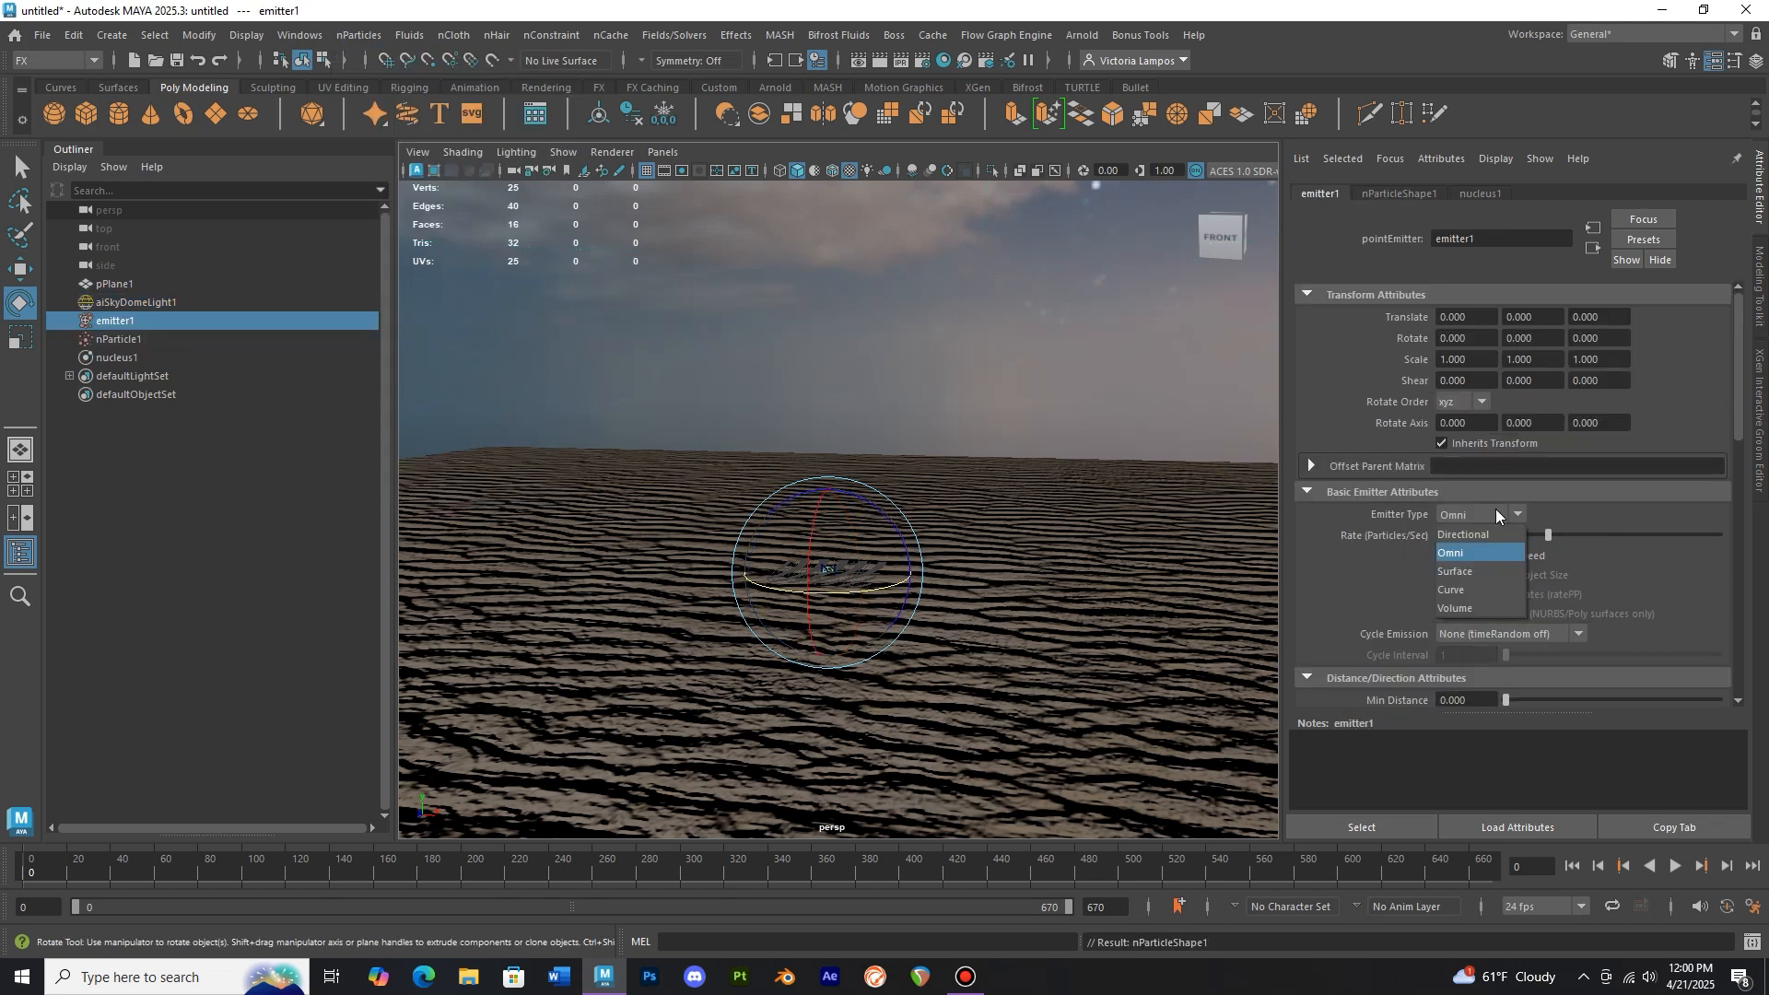
left_click(1490, 606)
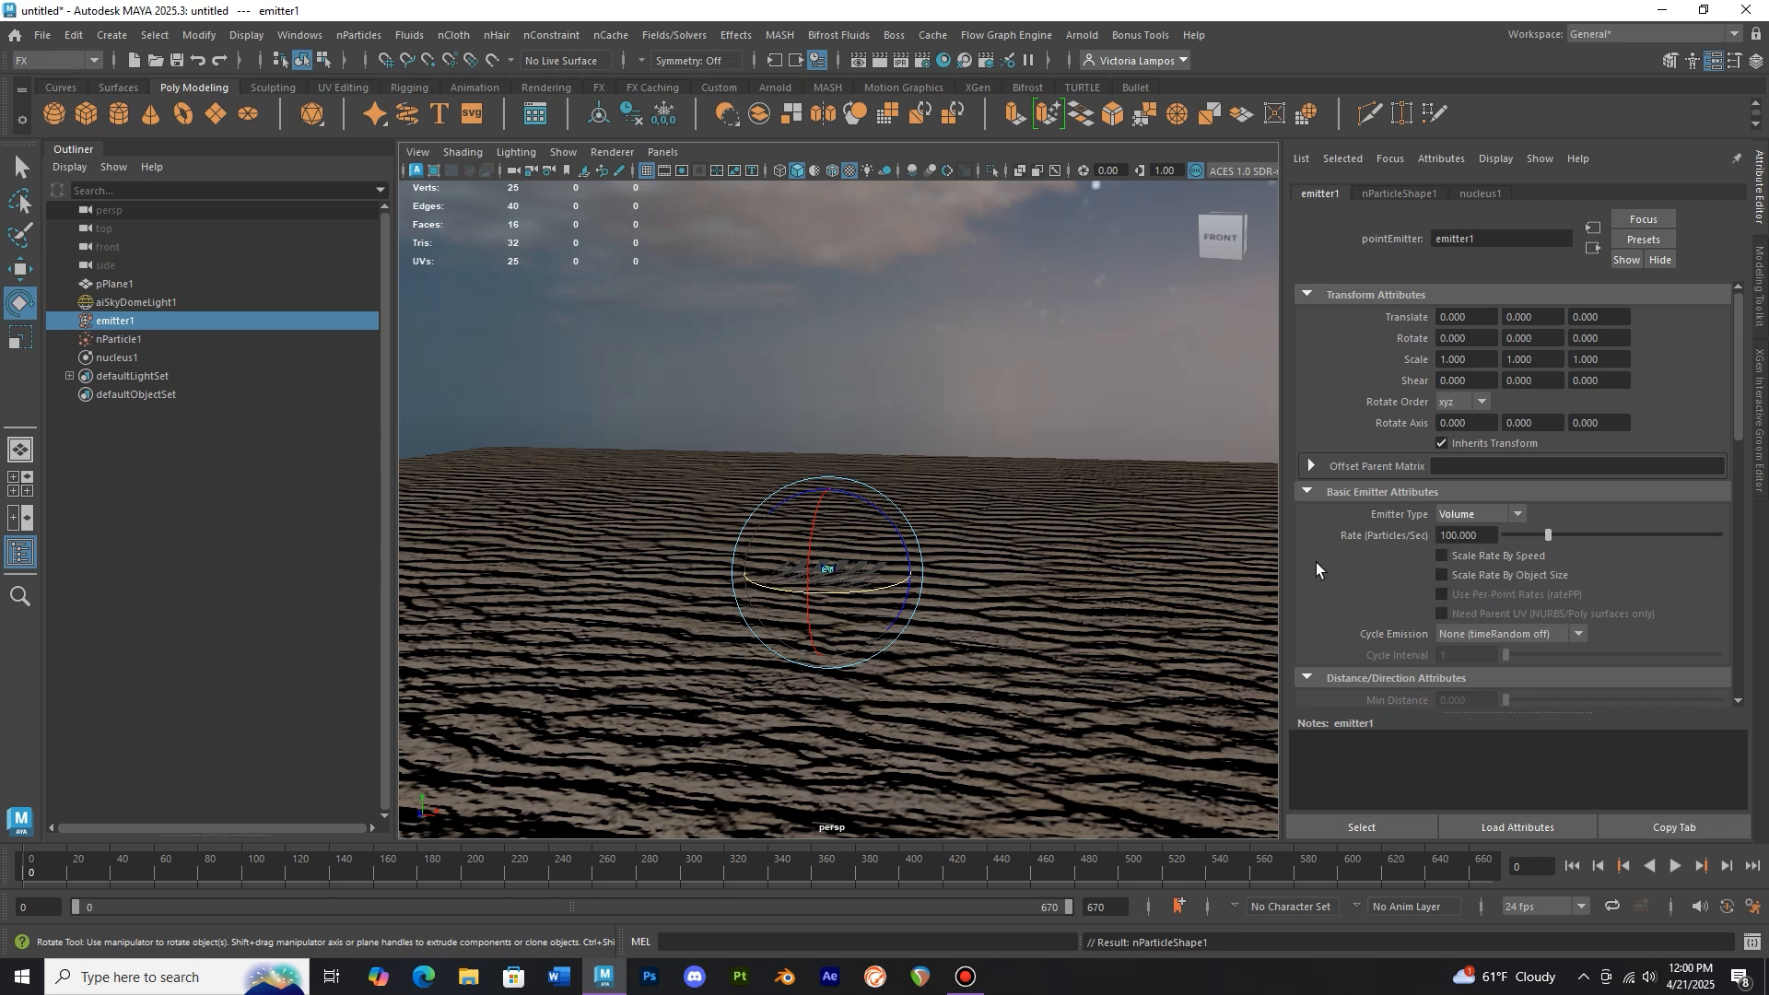
Scale the emitter volume to about 242 units wide and 9 units tall, forming a flat slab
left_click(28, 344)
left_click_drag(832, 574, 1120, 571)
scroll(859, 548, "down", 7)
left_click_drag(835, 526, 1325, 518)
left_click_drag(832, 526, 925, 531)
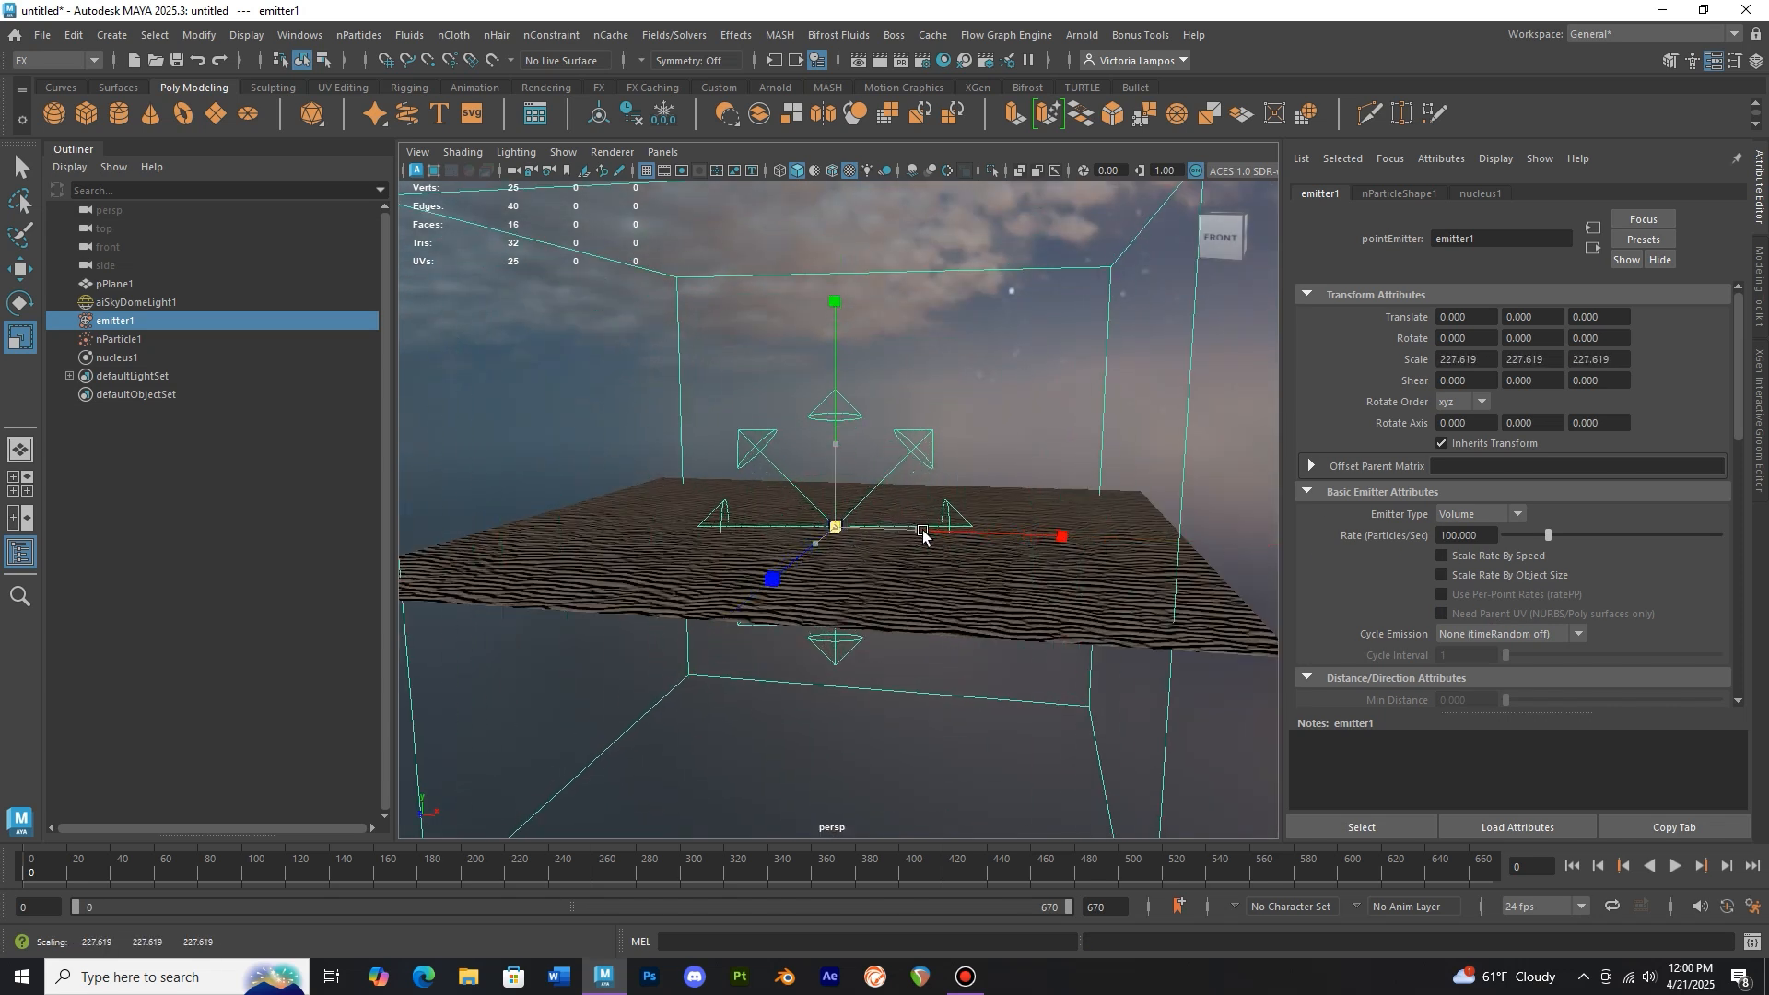
left_click_drag(835, 446, 861, 307)
Move the emitter up to about 297 units high, well above the sand plane
key("w")
scroll(868, 311, "down", 2)
middle_click_drag(868, 312, 861, 394, "alt")
left_click_drag(837, 379, 836, 269)
middle_click_drag(843, 279, 848, 318, "alt")
left_click_drag(836, 300, 837, 305)
scroll(852, 359, "up", 2)
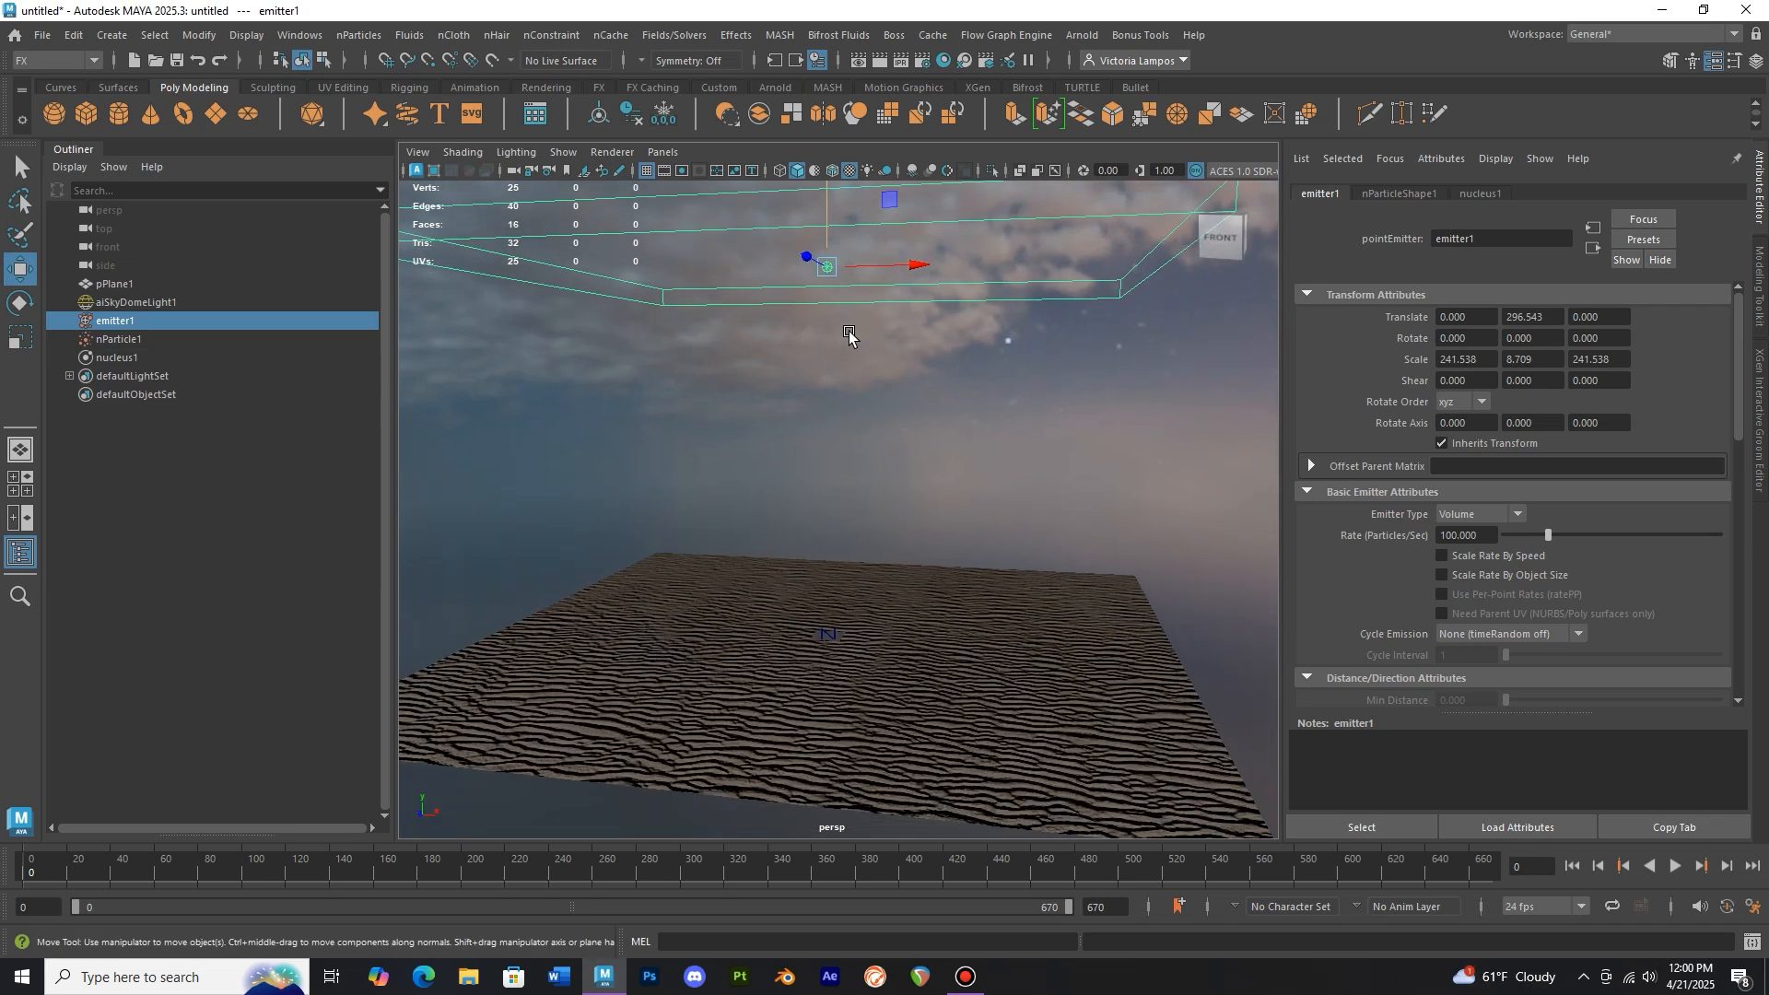
Play the simulation to preview the emitted particles, then stop and rewind it
left_click(1677, 867)
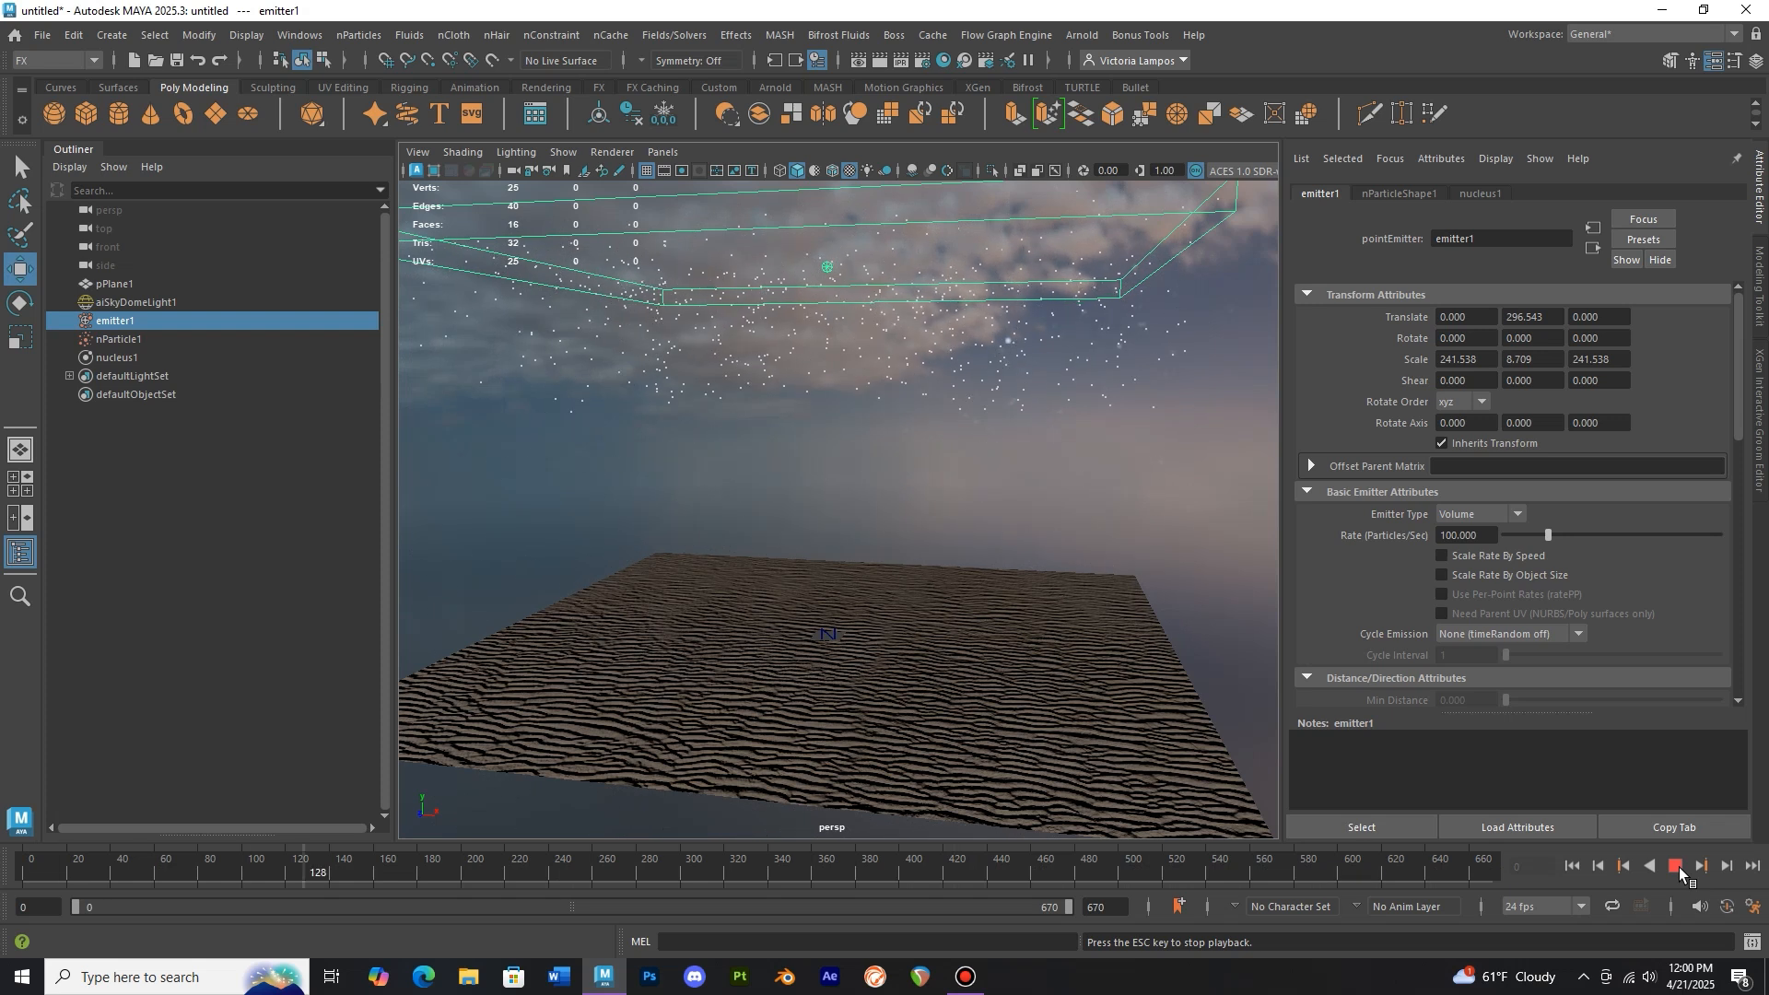
left_click(1678, 867)
left_click(20, 882)
Set the nParticle render type to Tube (s/w)
left_click(152, 339)
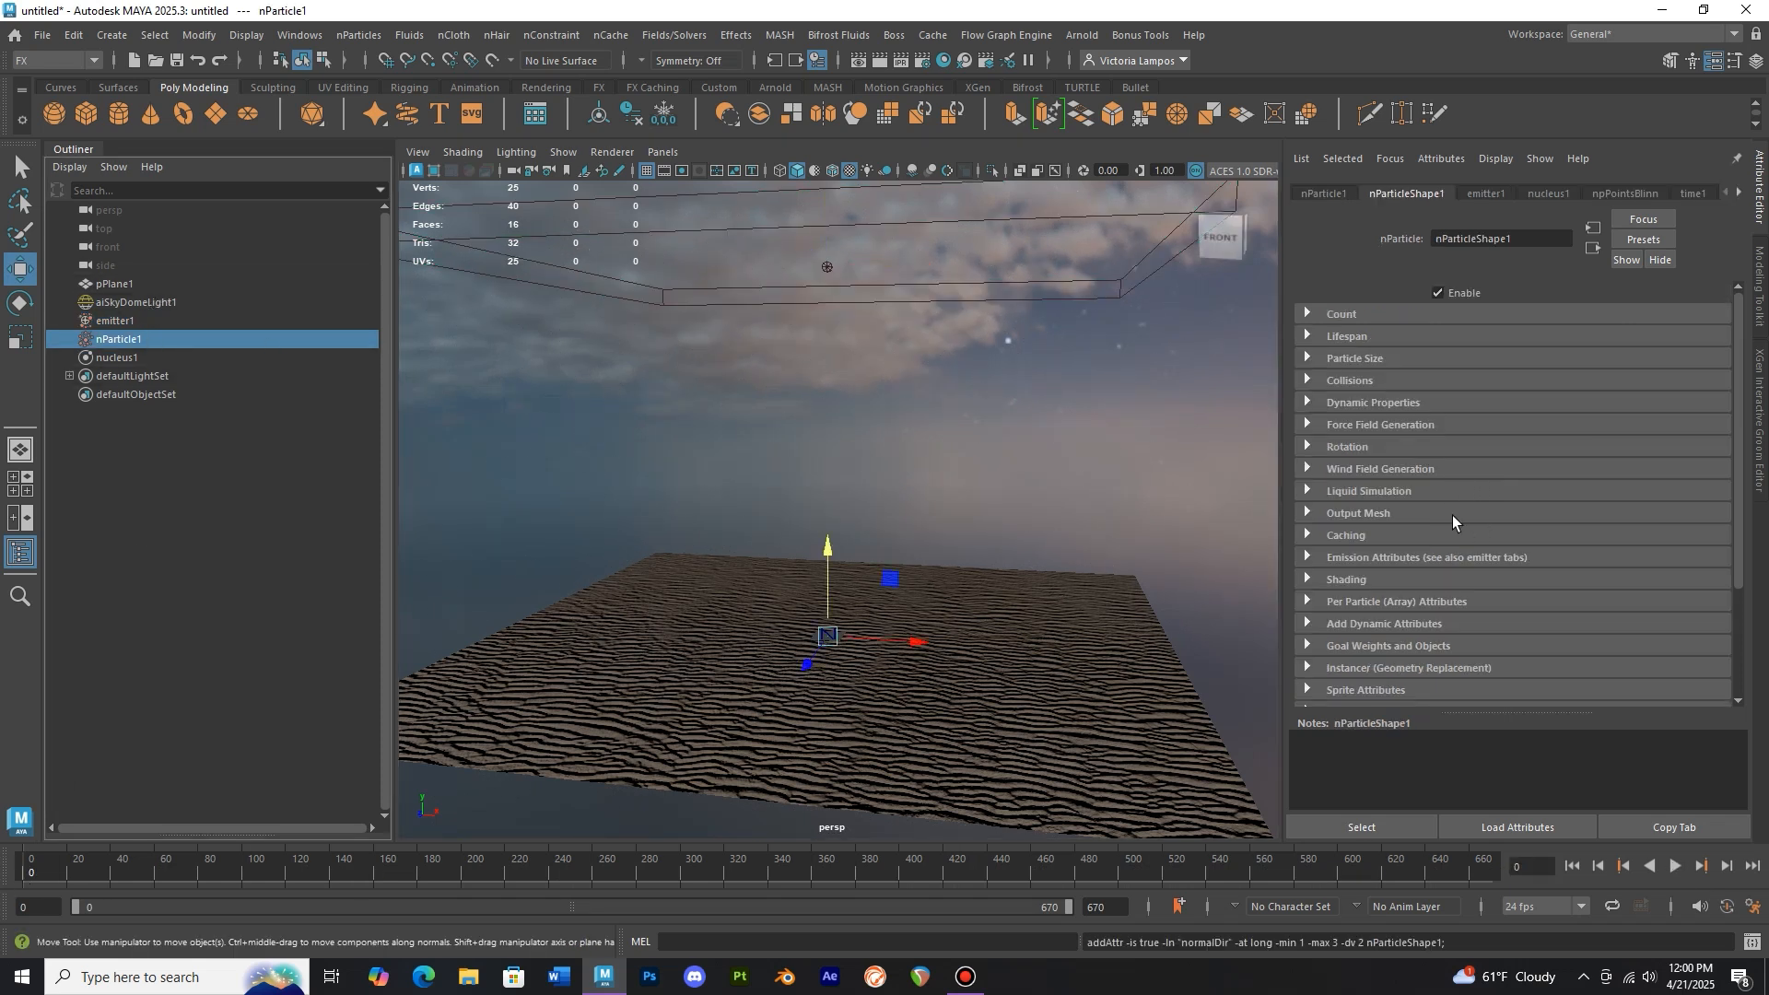
scroll(1393, 367, "down", 3)
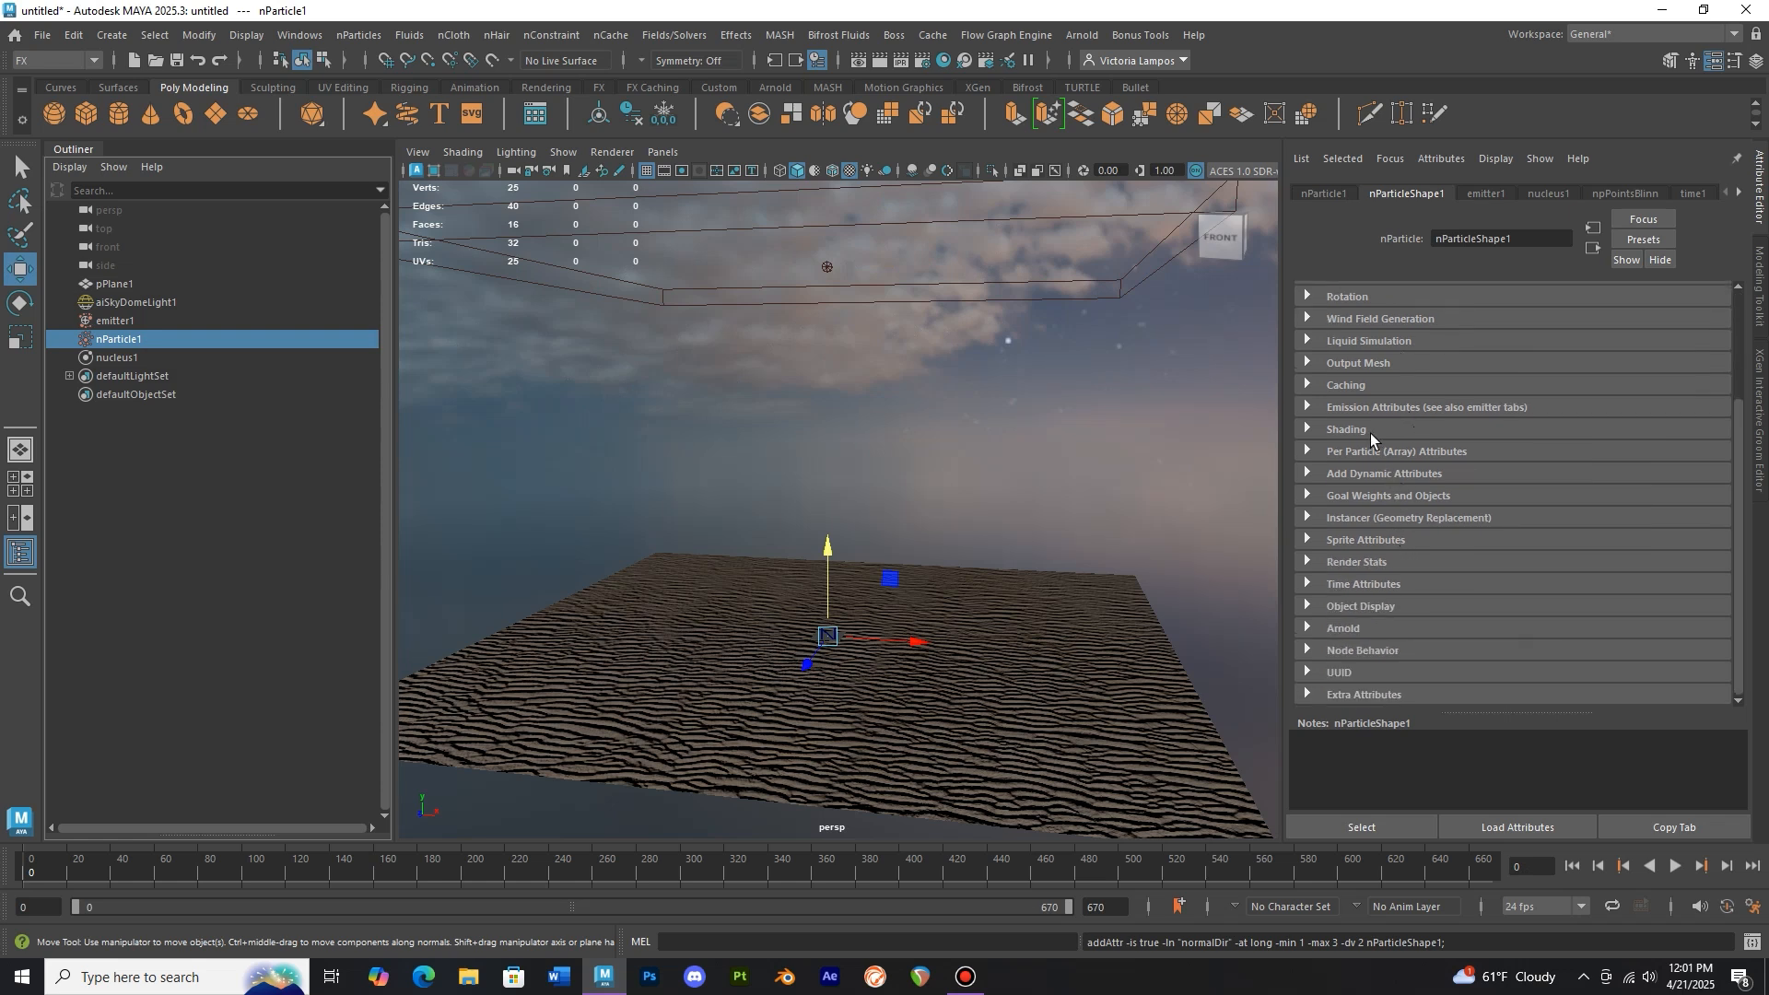
left_click(1371, 430)
left_click(1499, 450)
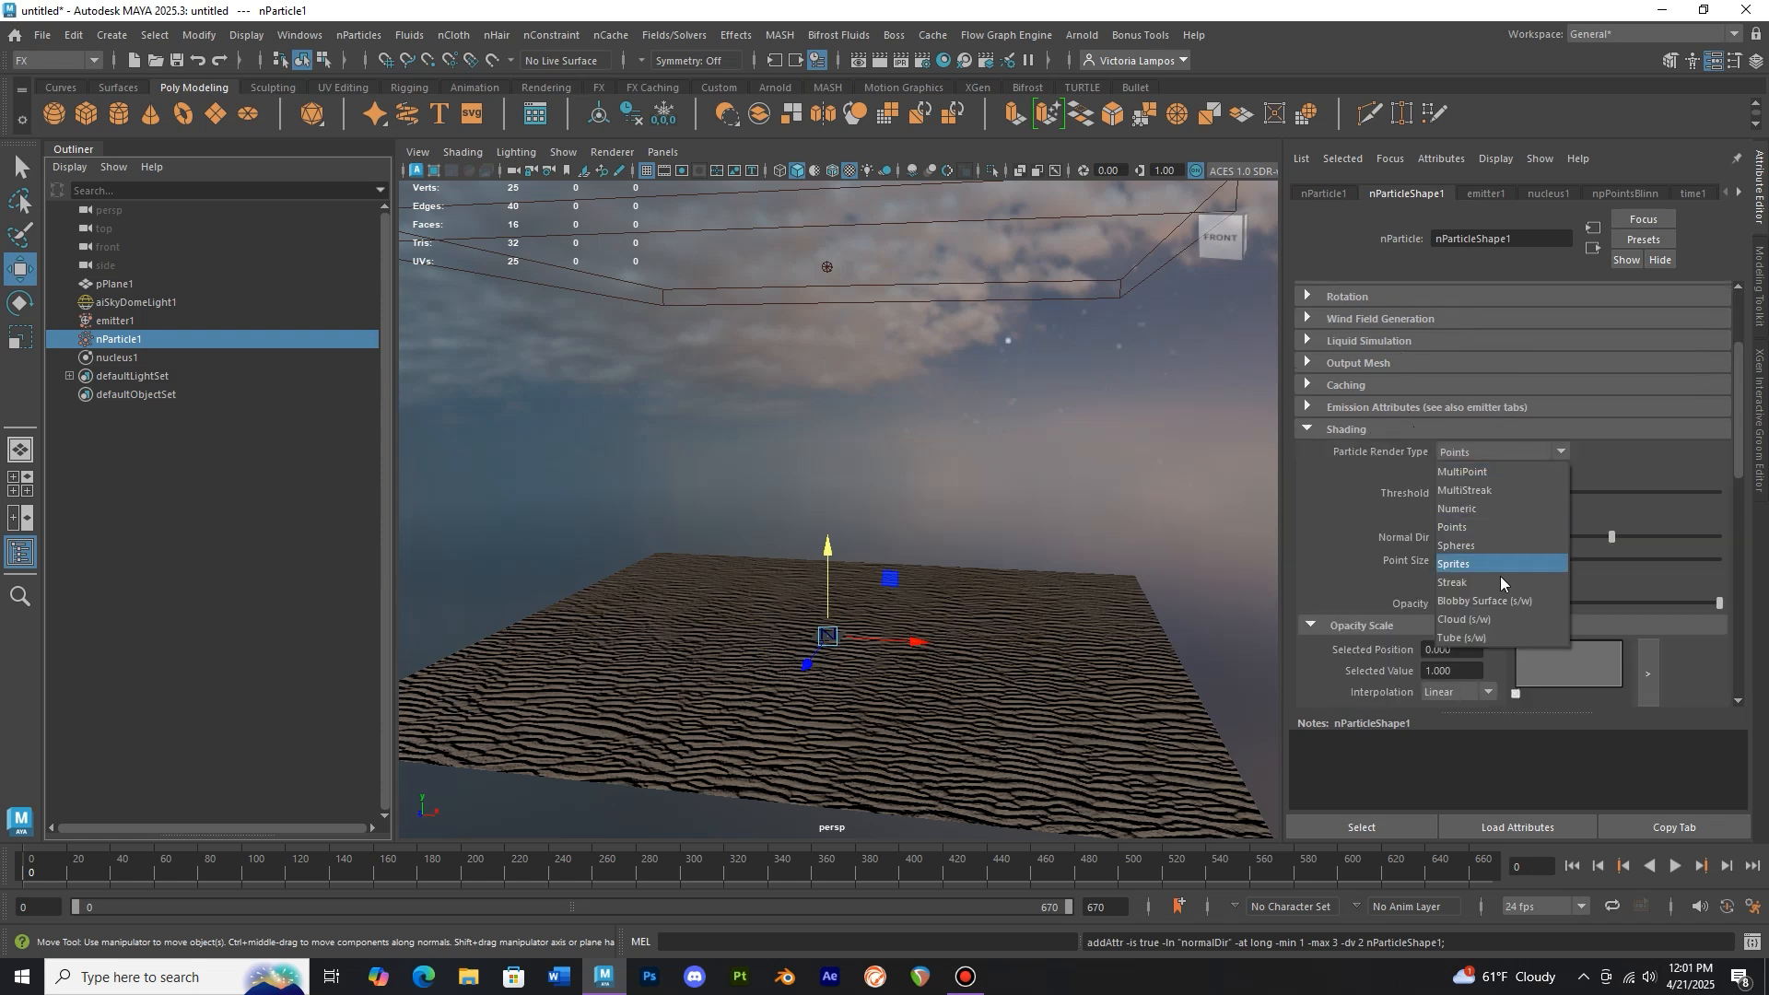
left_click(1494, 632)
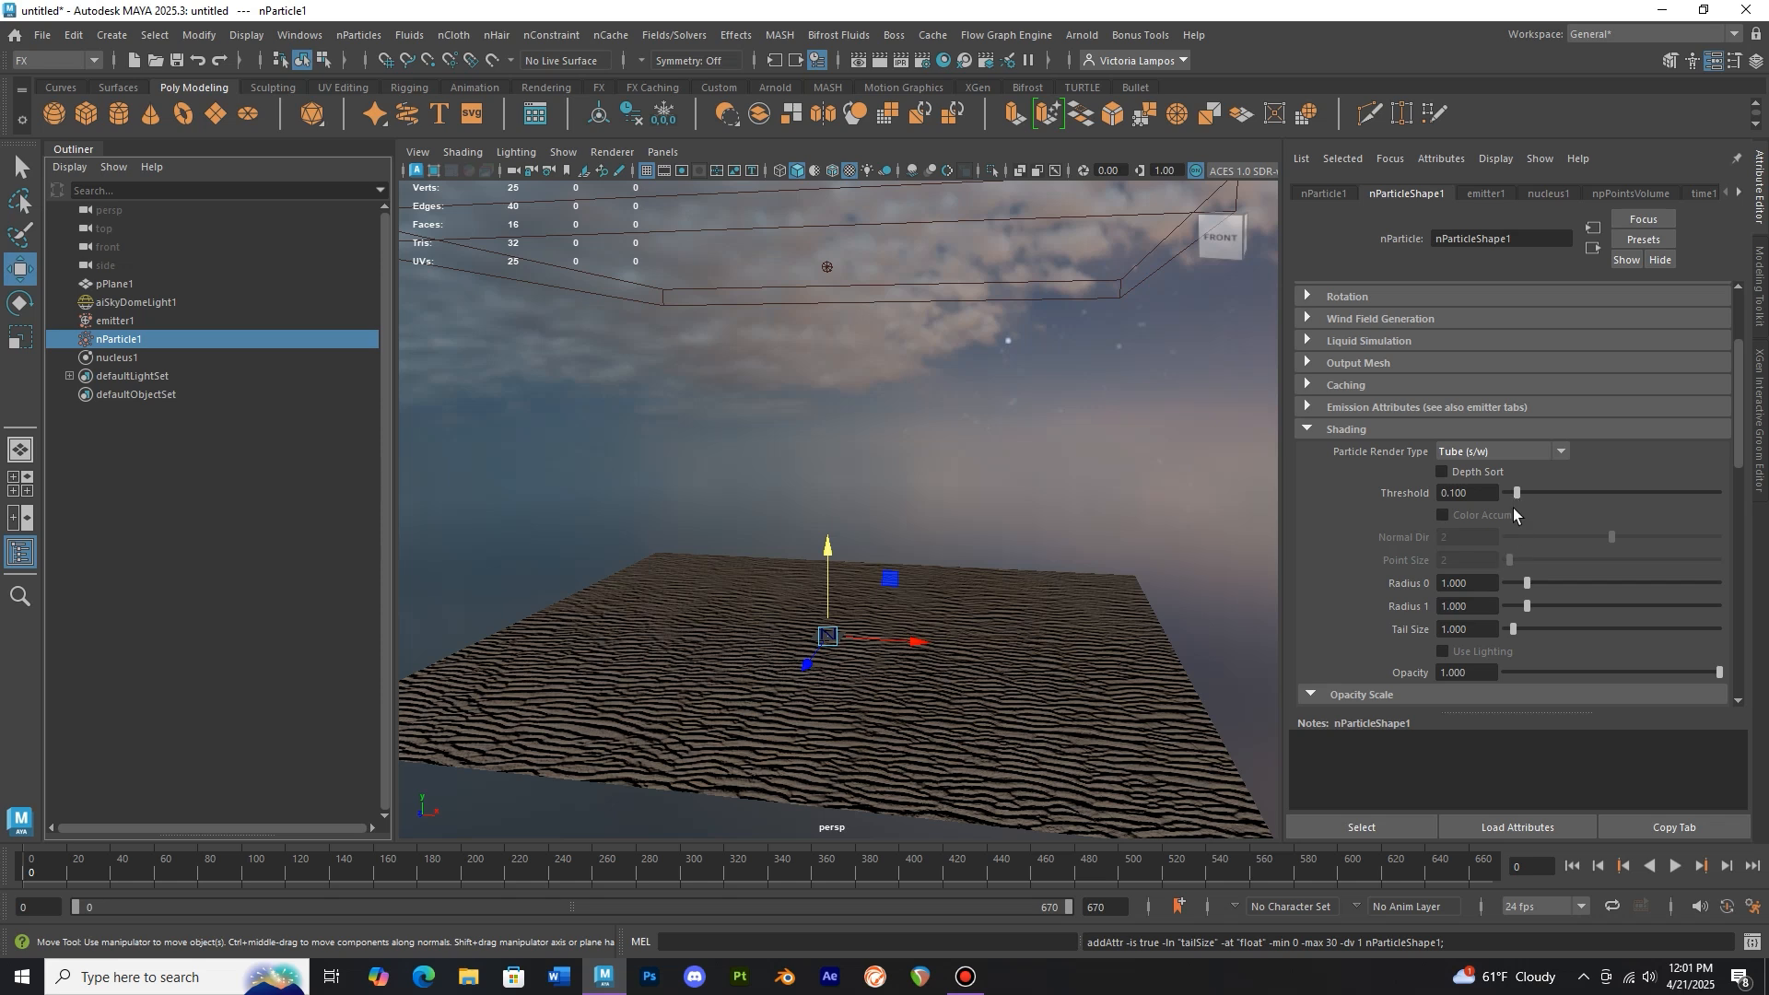
Set the tube tail size to about 1.84, radius 0 to 0 and radius 1 to about 0.31
left_click(1675, 866)
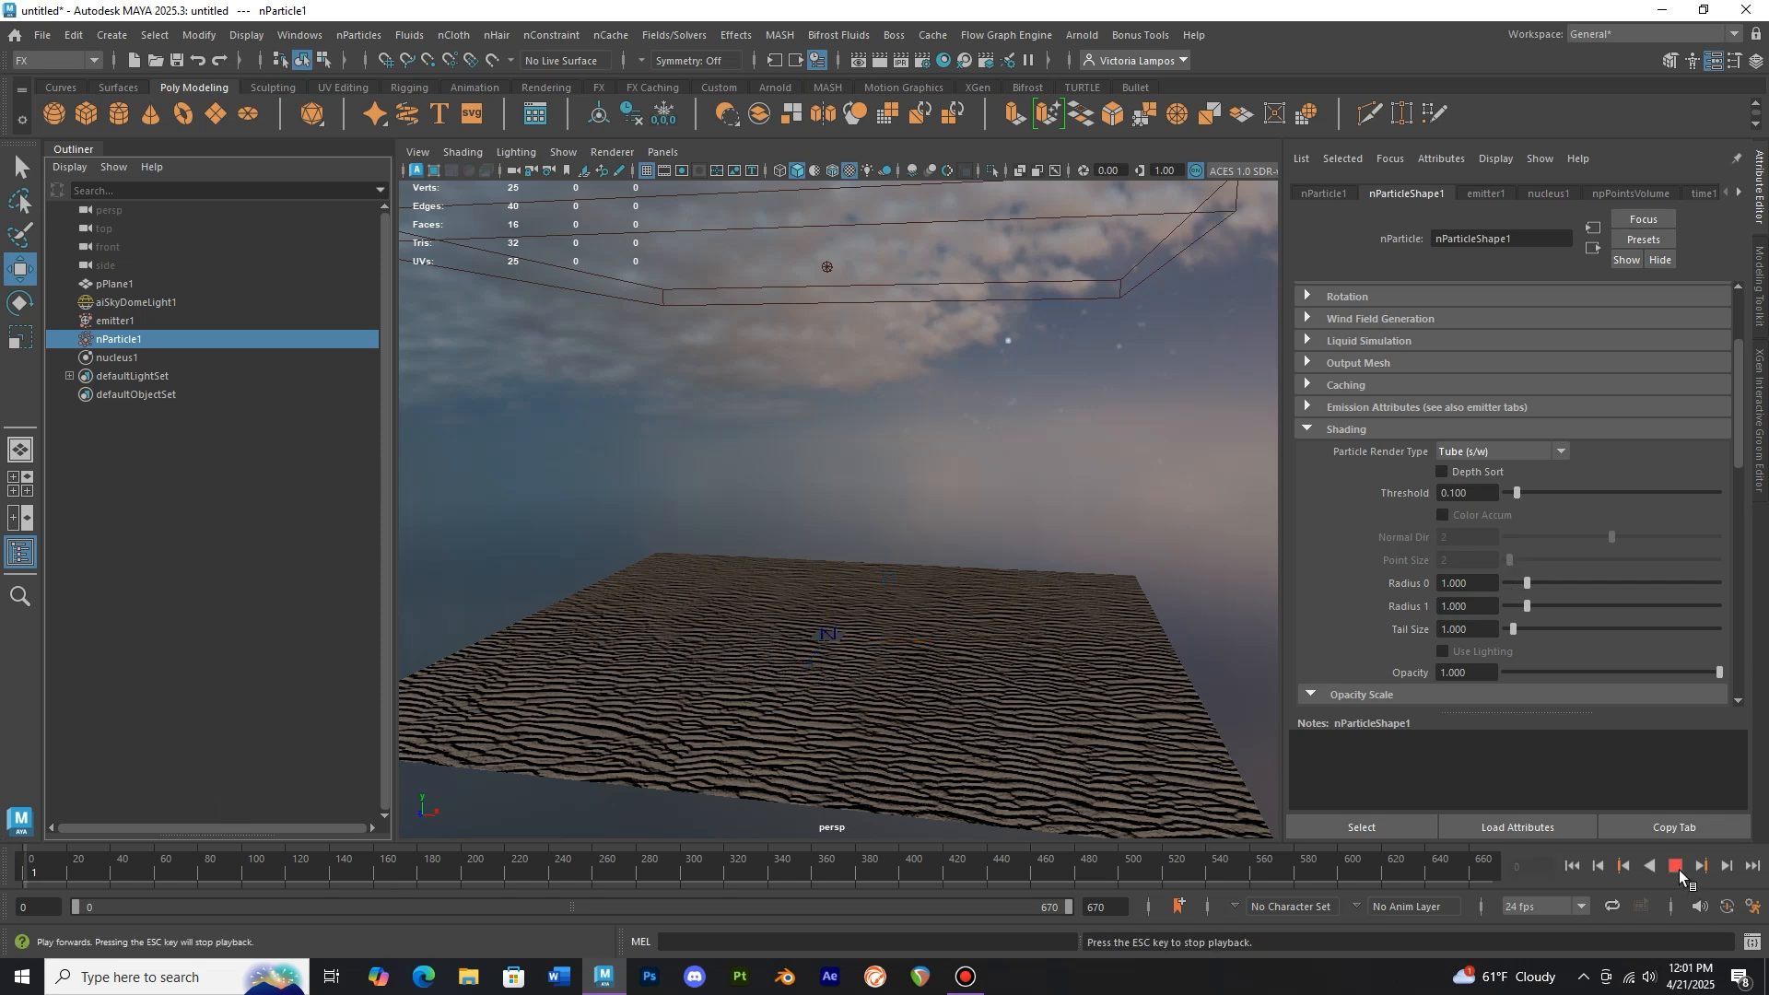
left_click(1678, 866)
left_click_drag(1514, 630, 1521, 630)
scroll(963, 541, "up", 3)
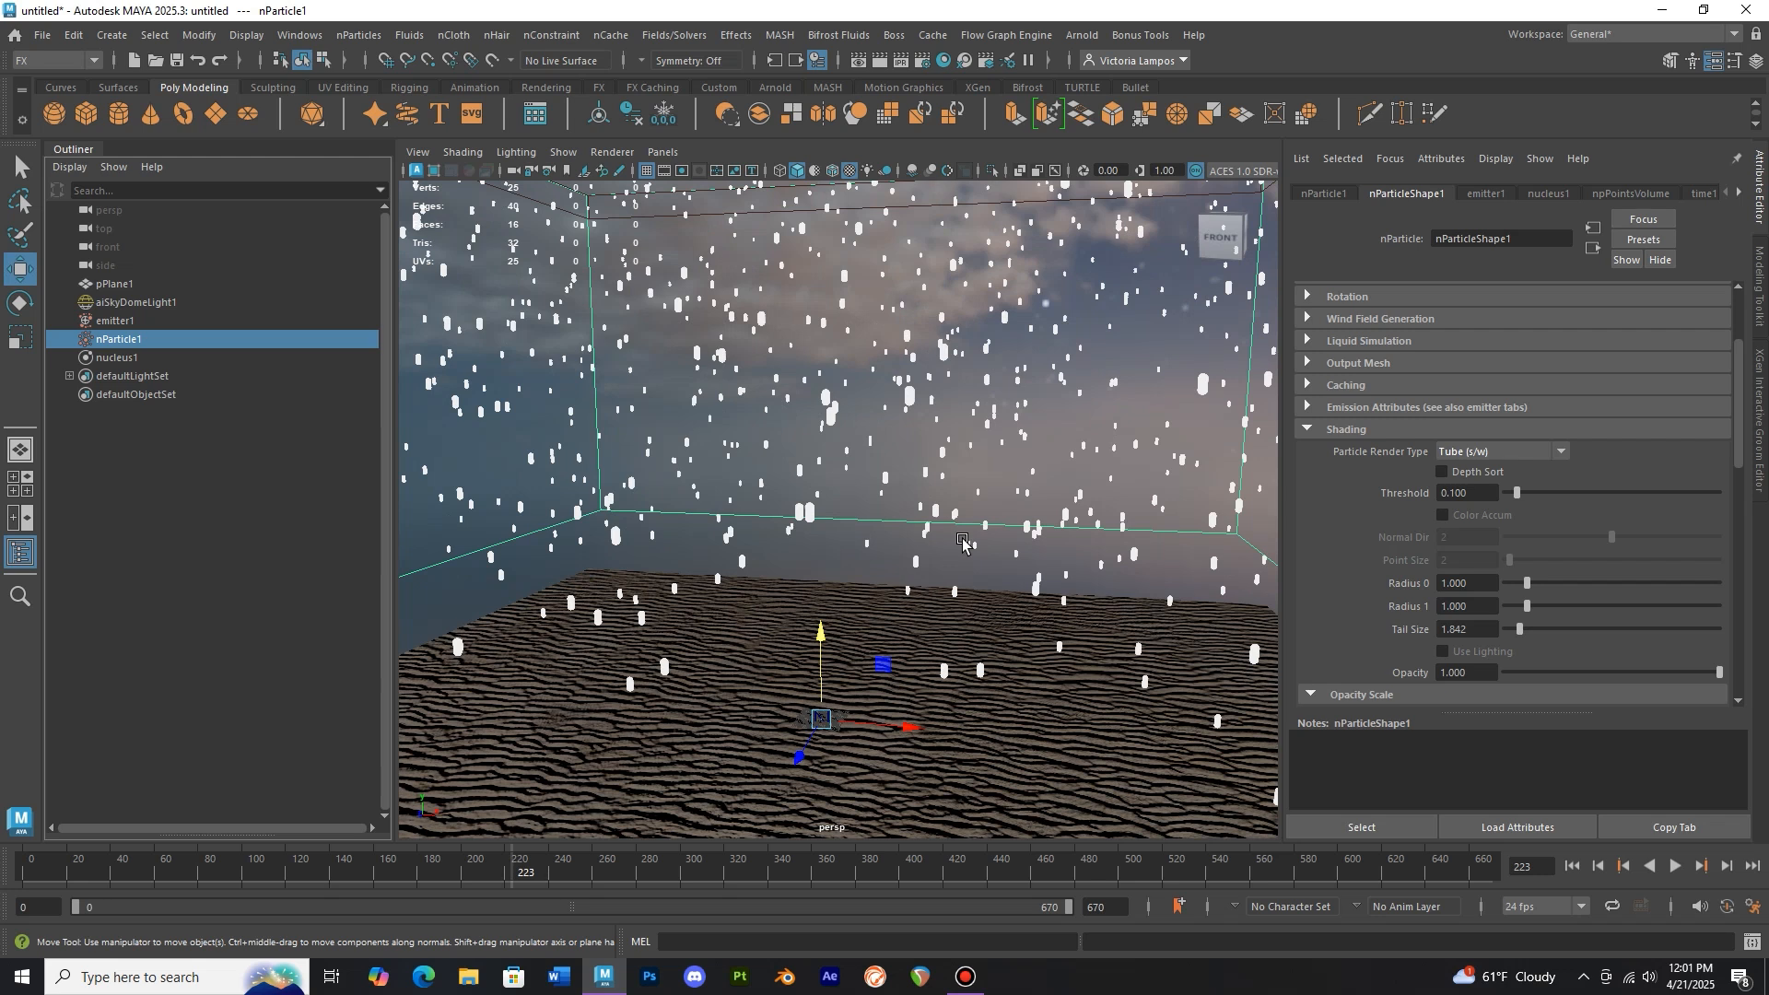
mouse_move(1528, 606)
left_mouse_down()
mouse_move(1500, 585)
mouse_move(1514, 608)
left_mouse_up()
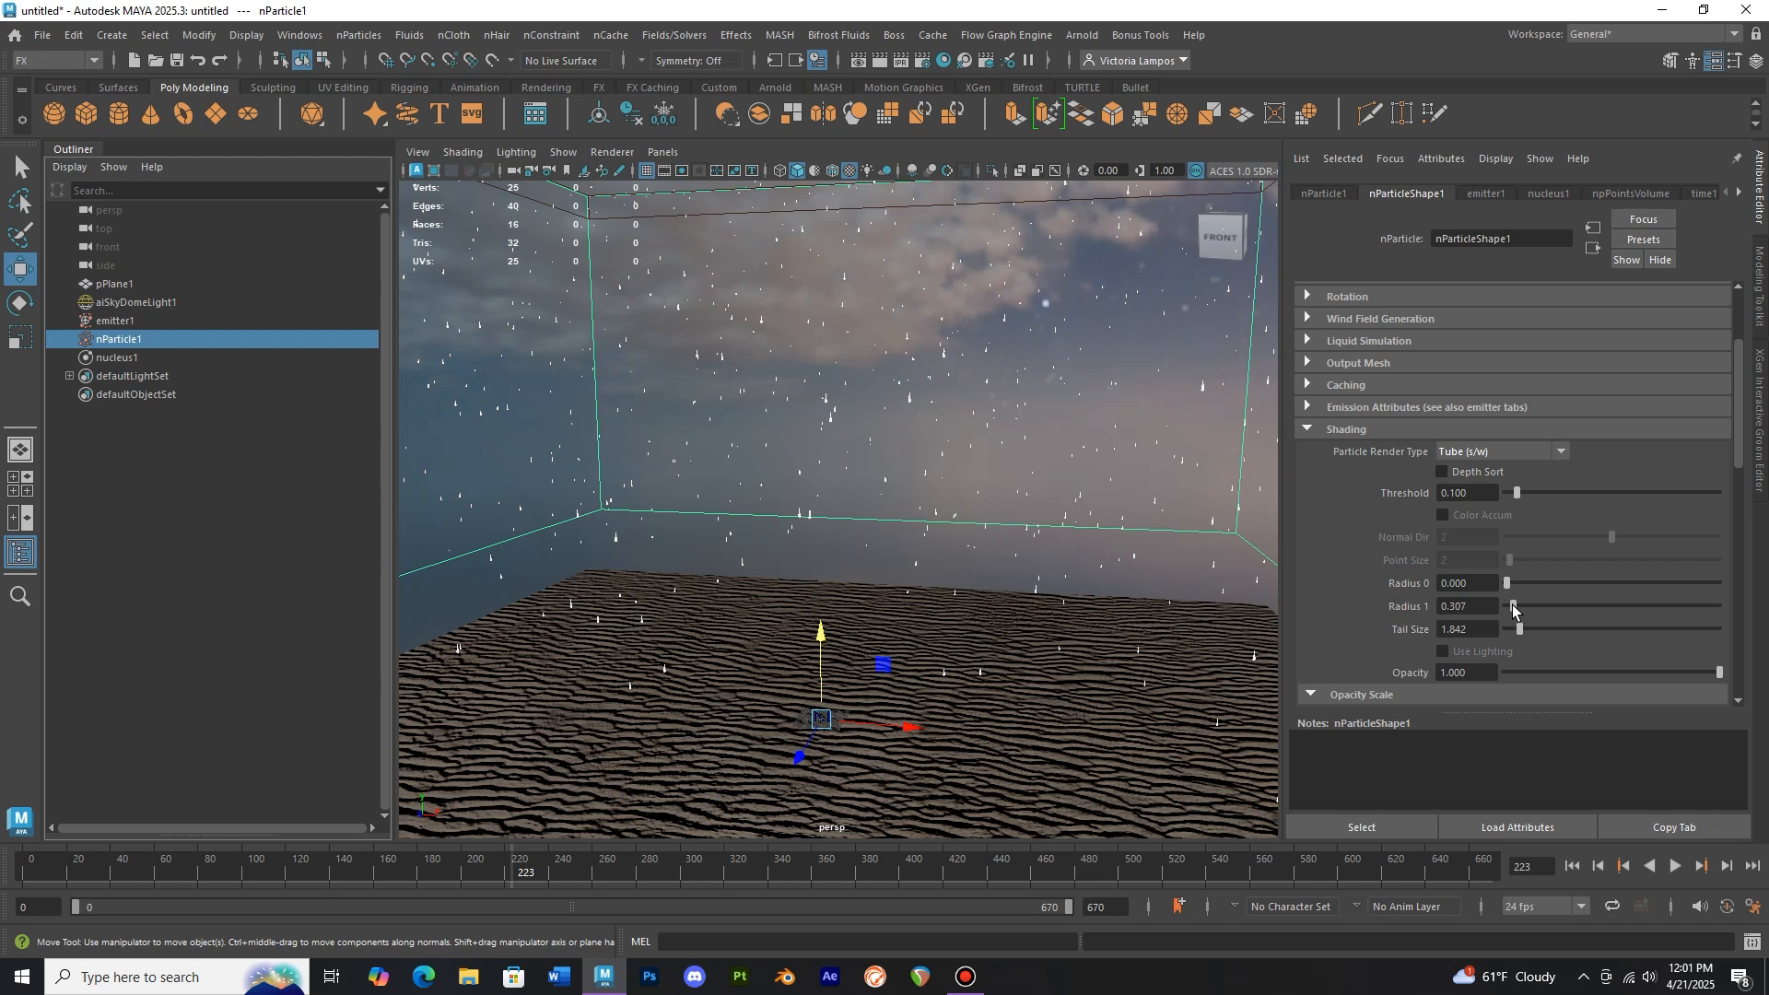
Set the emitter's rate to 600 particles per second and rewind
scroll(991, 513, "down", 2)
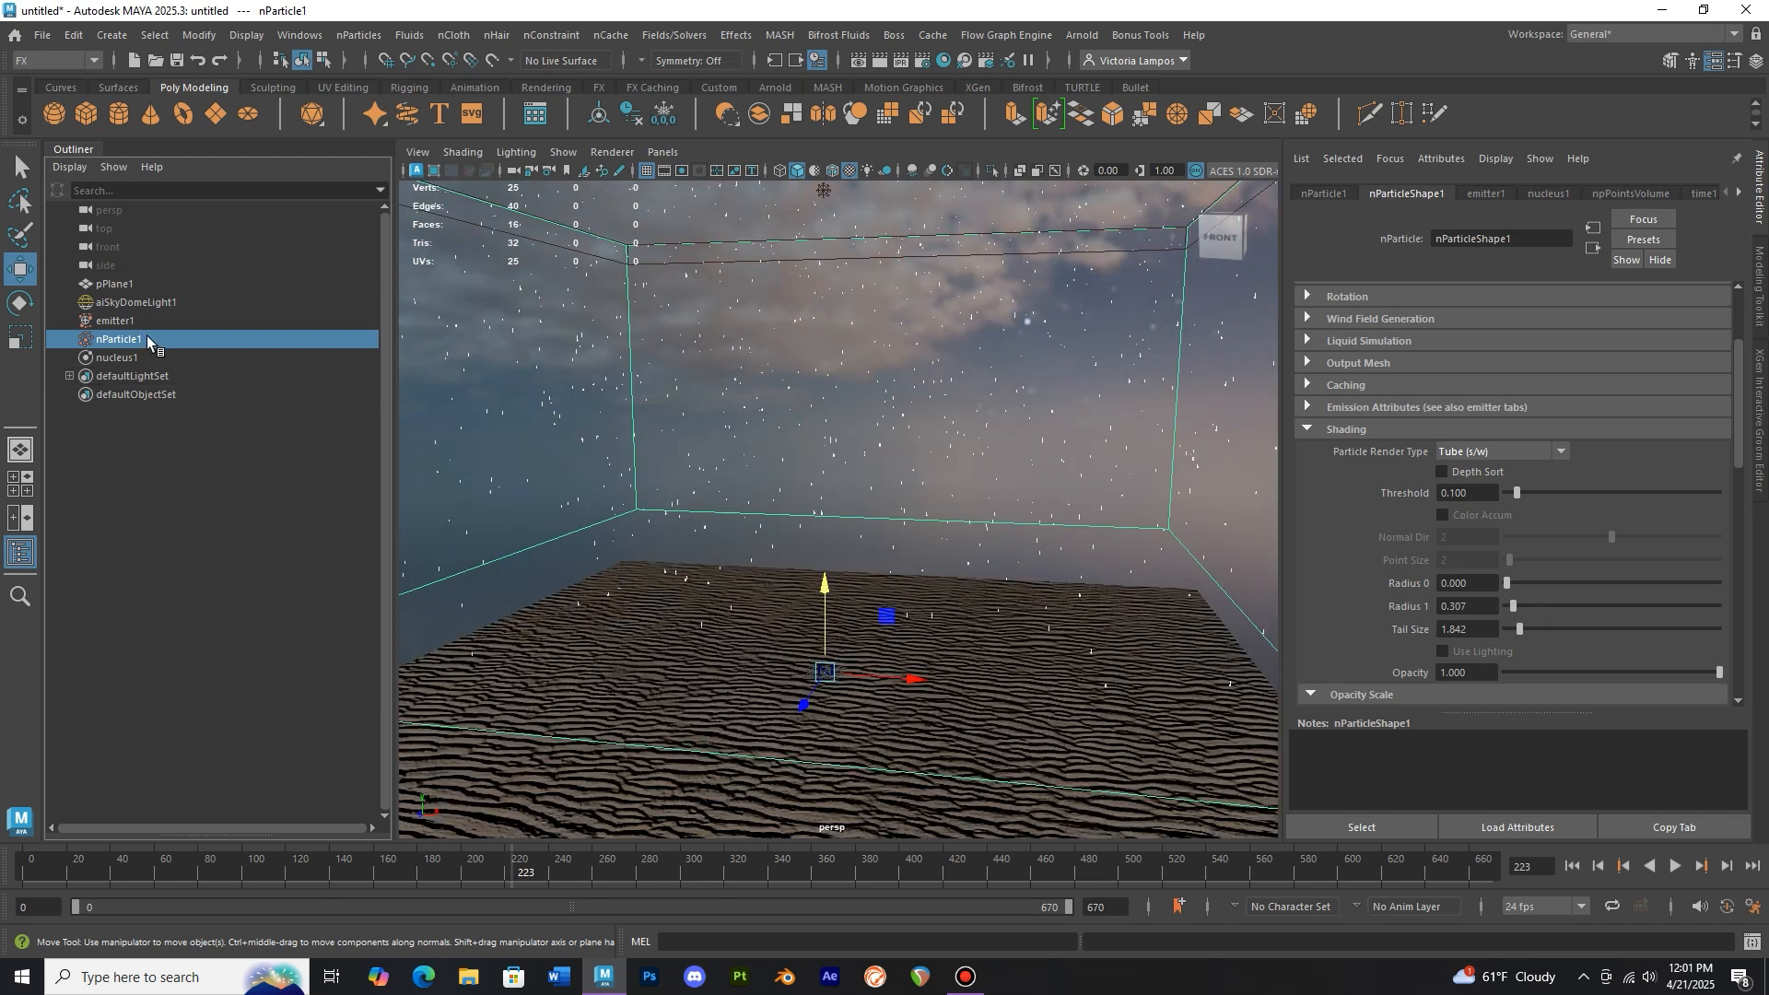
left_click(129, 321)
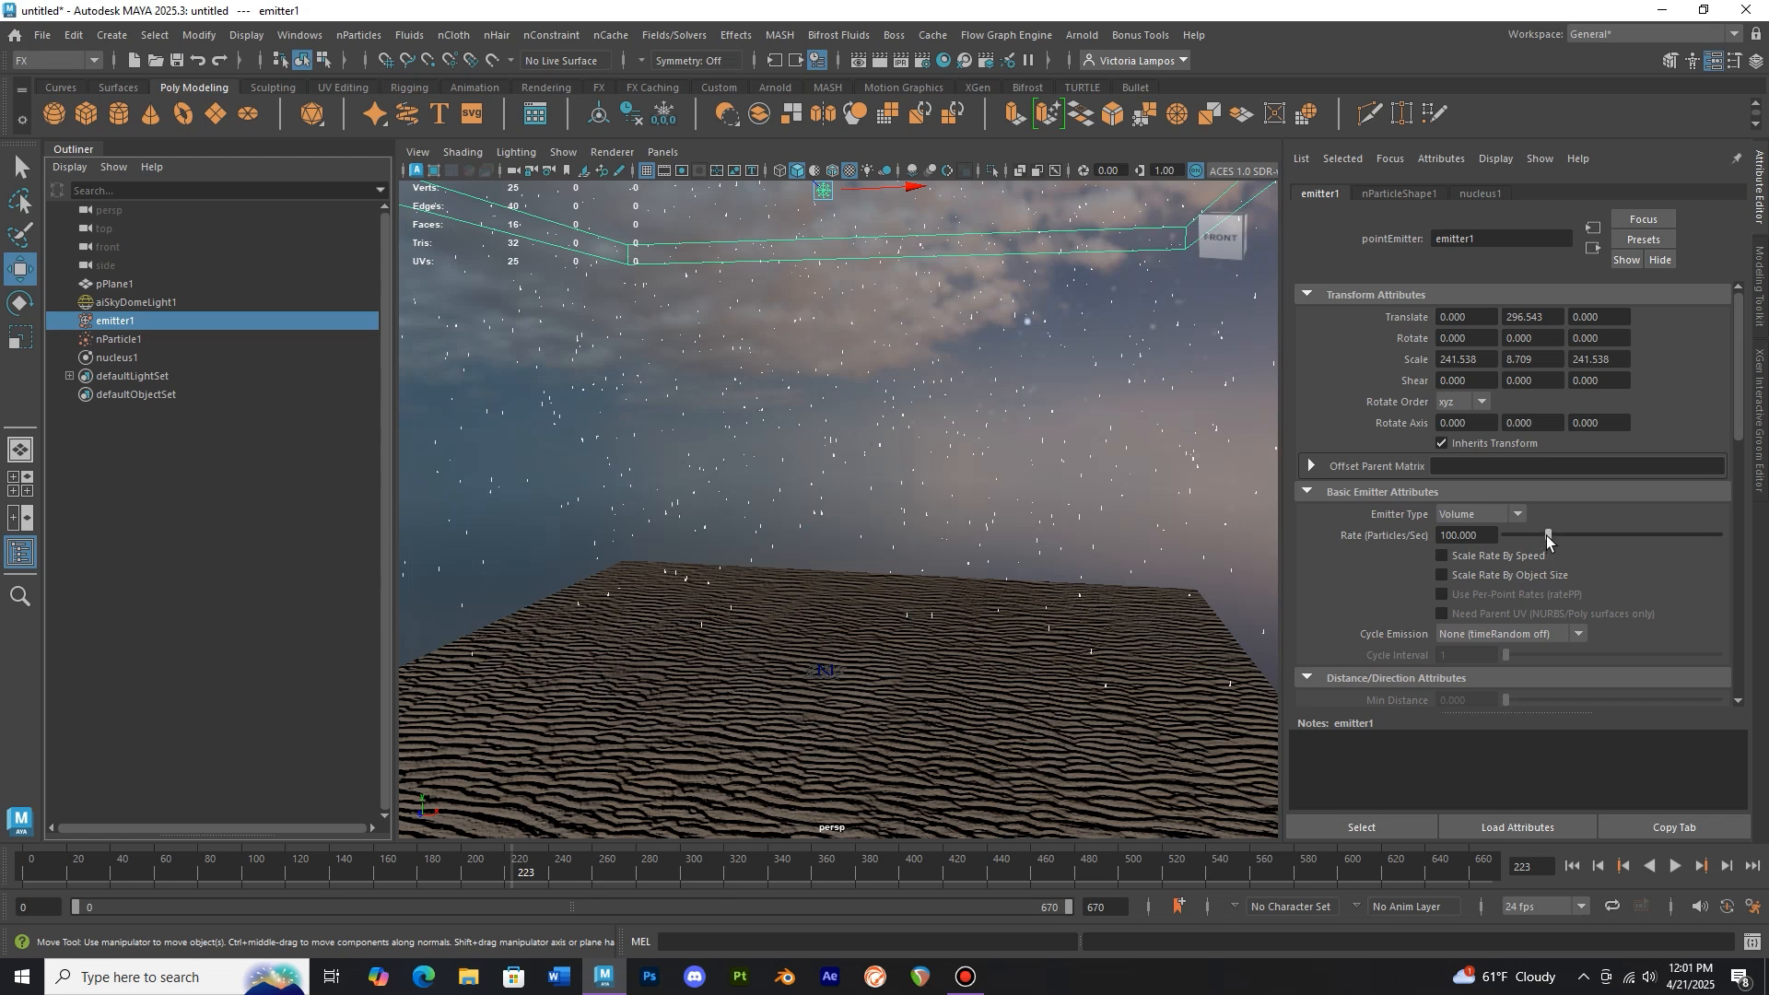
left_click(1445, 535)
type("6")
key("Return")
left_click(20, 874)
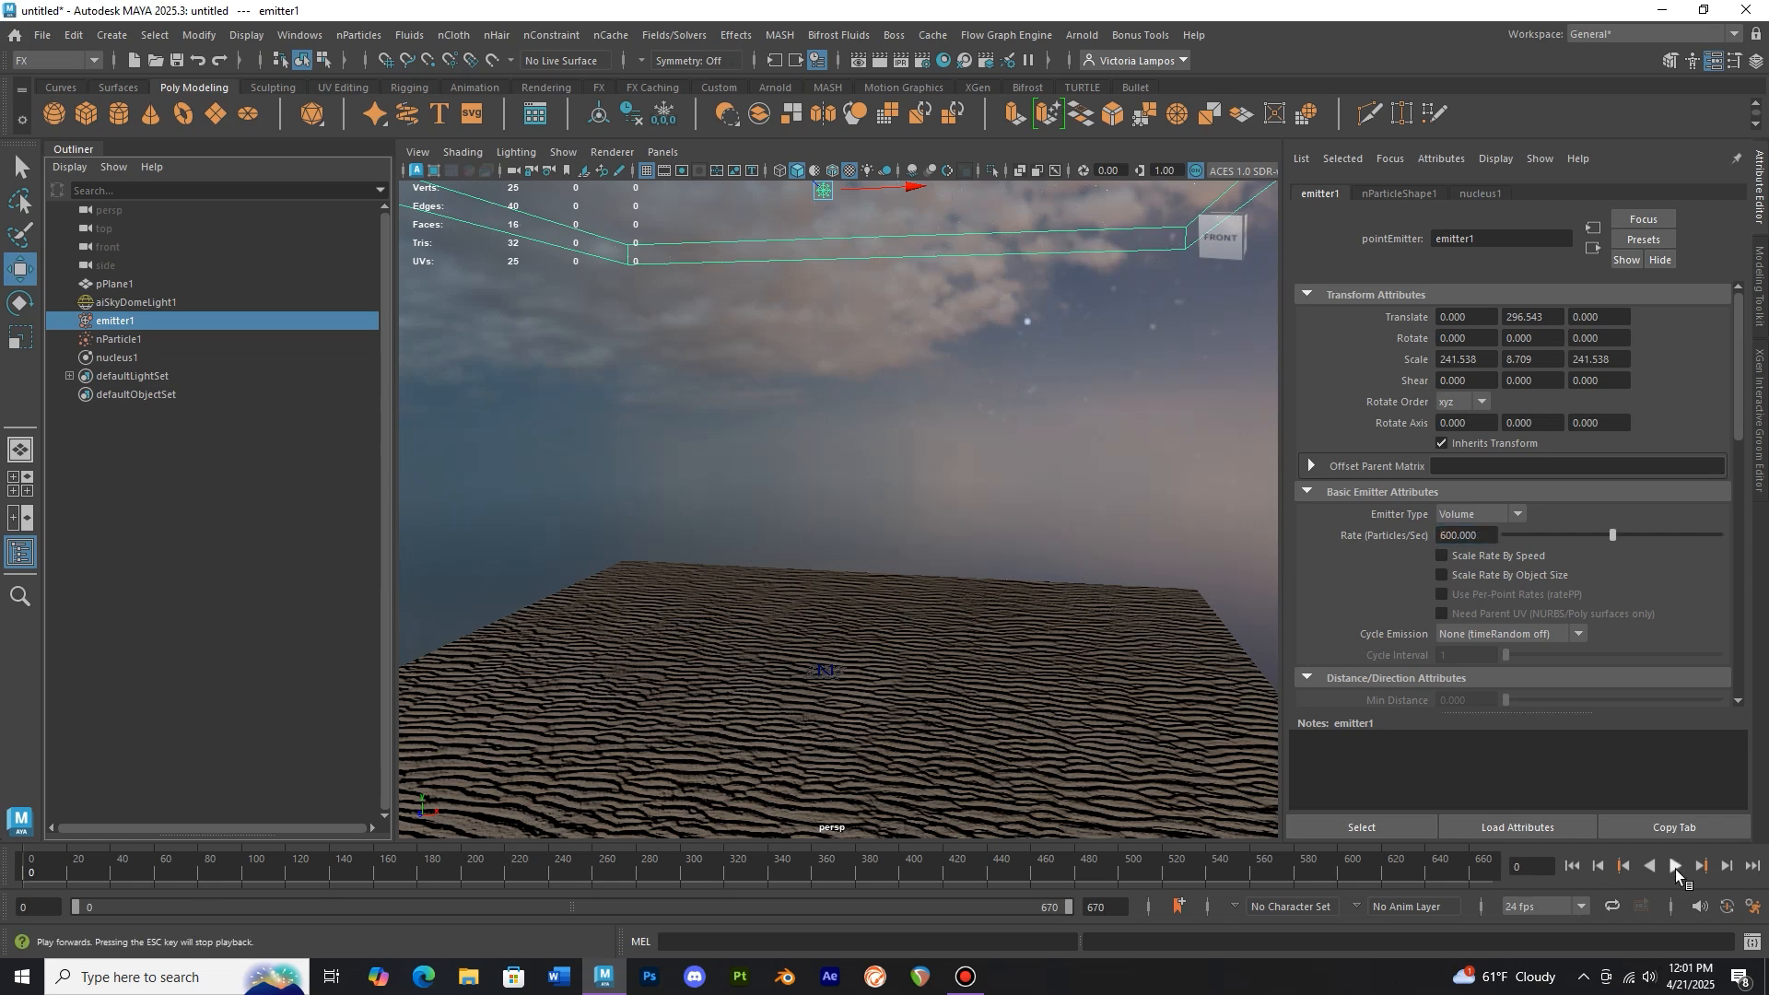
Play the simulation and frame the whole scene to review the falling rain, then return to the start
left_click(1677, 868)
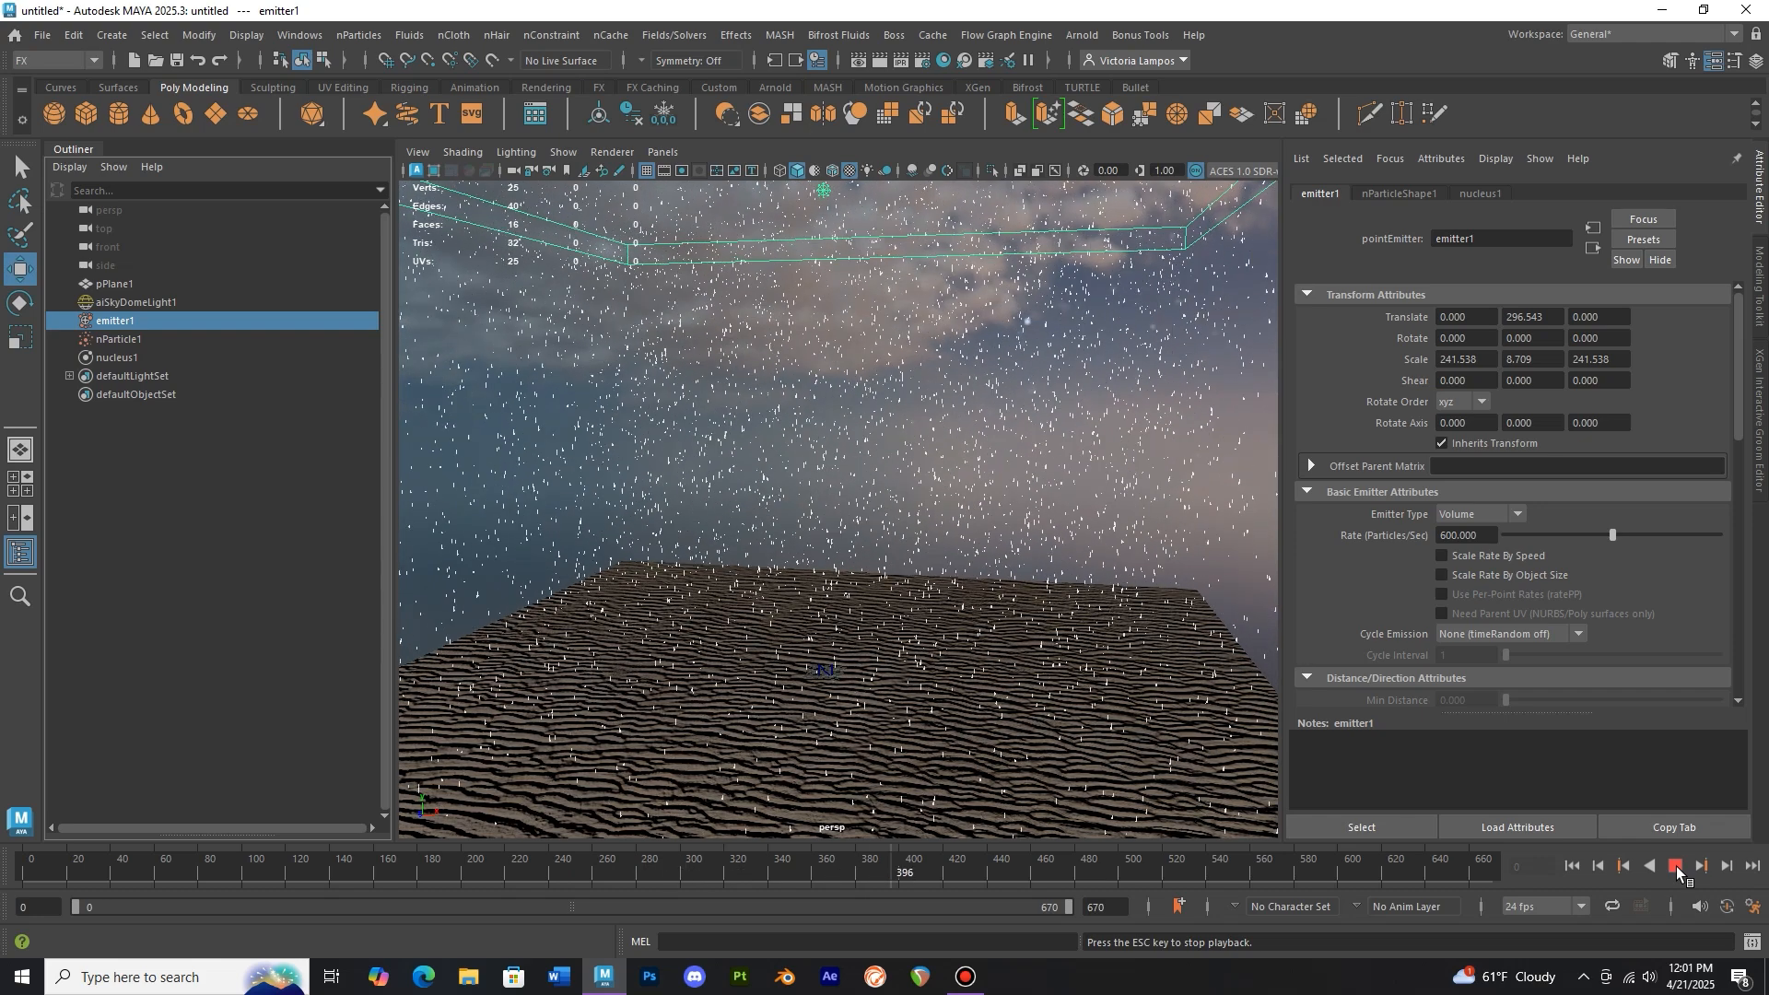
left_click(1678, 866)
key("a")
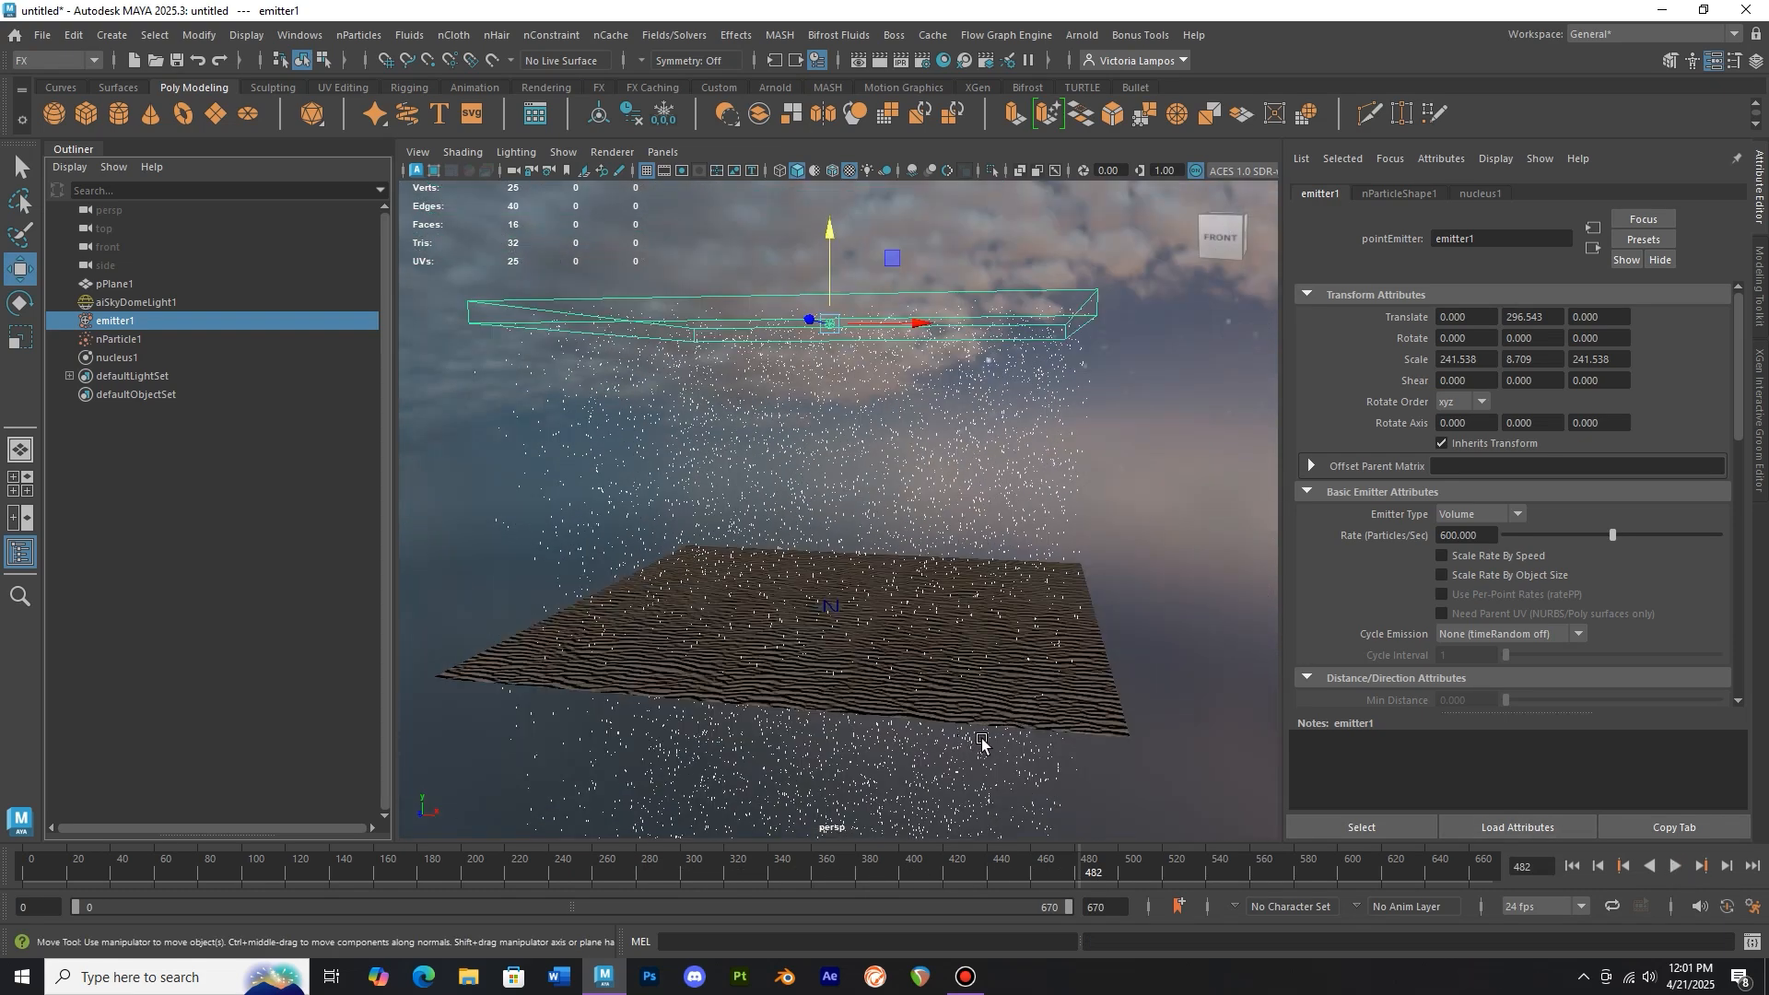
scroll(981, 742, "up", 4)
key("alt+shift+v")
Make the sand plane a passive collider
left_click(1021, 696)
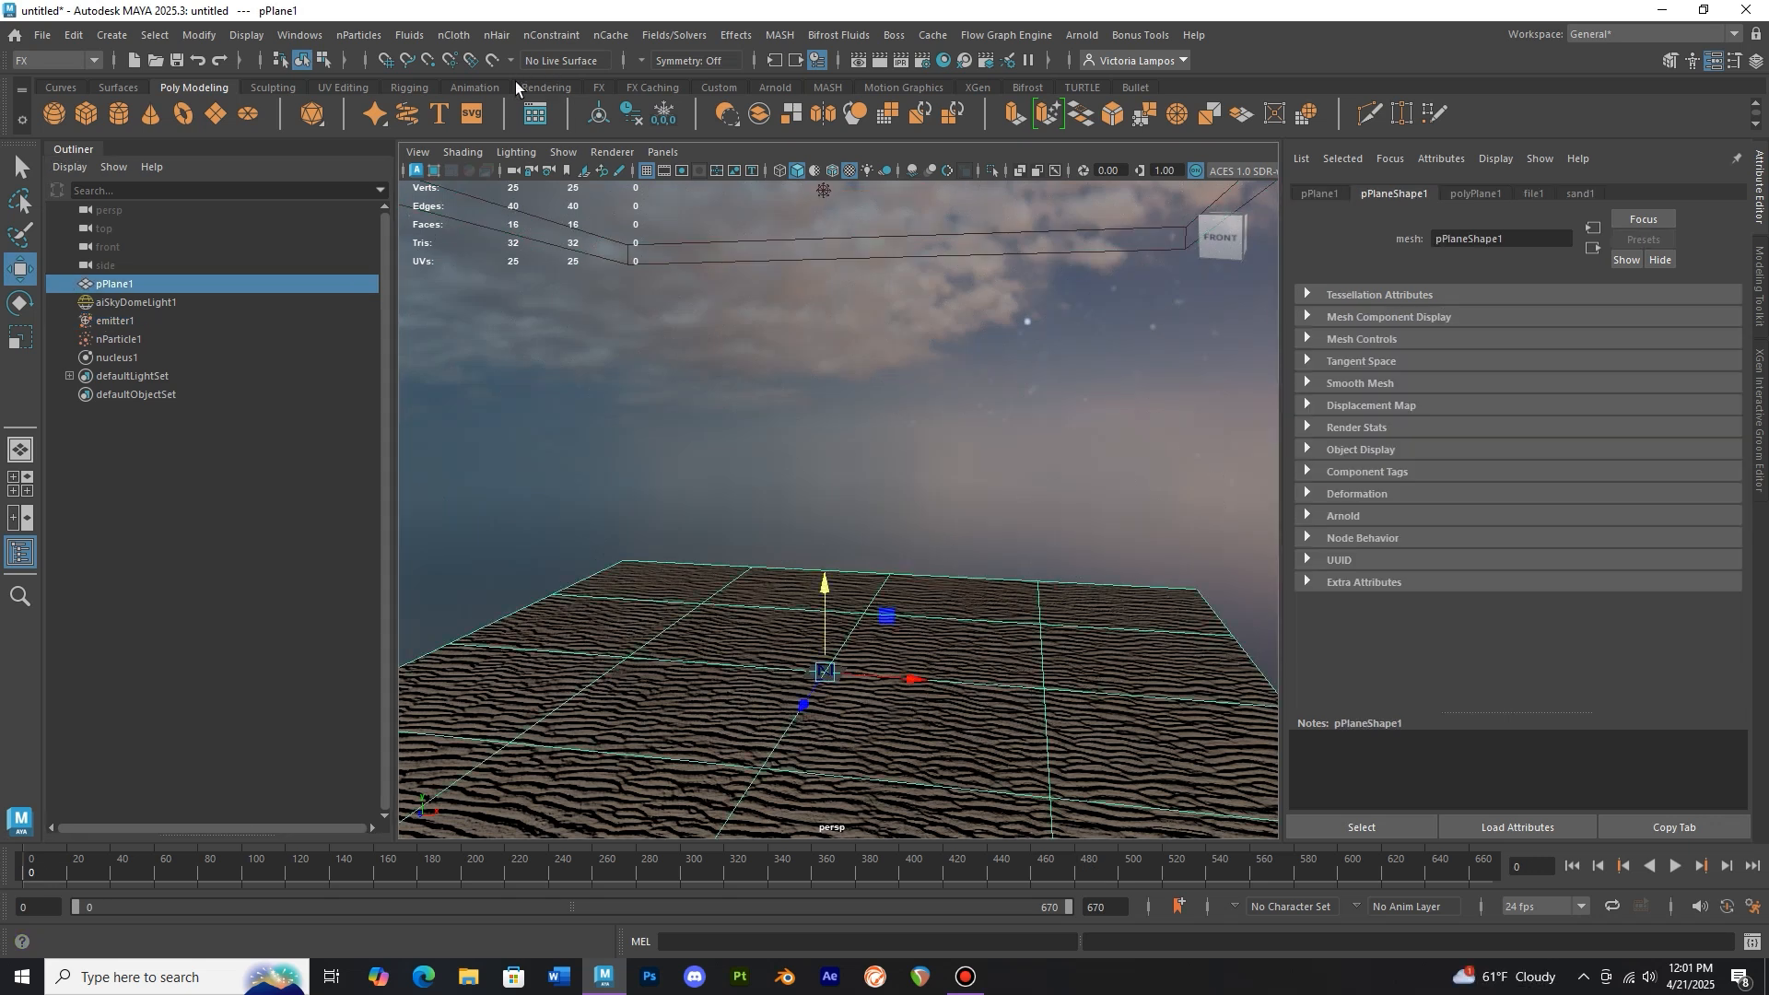
left_click(455, 37)
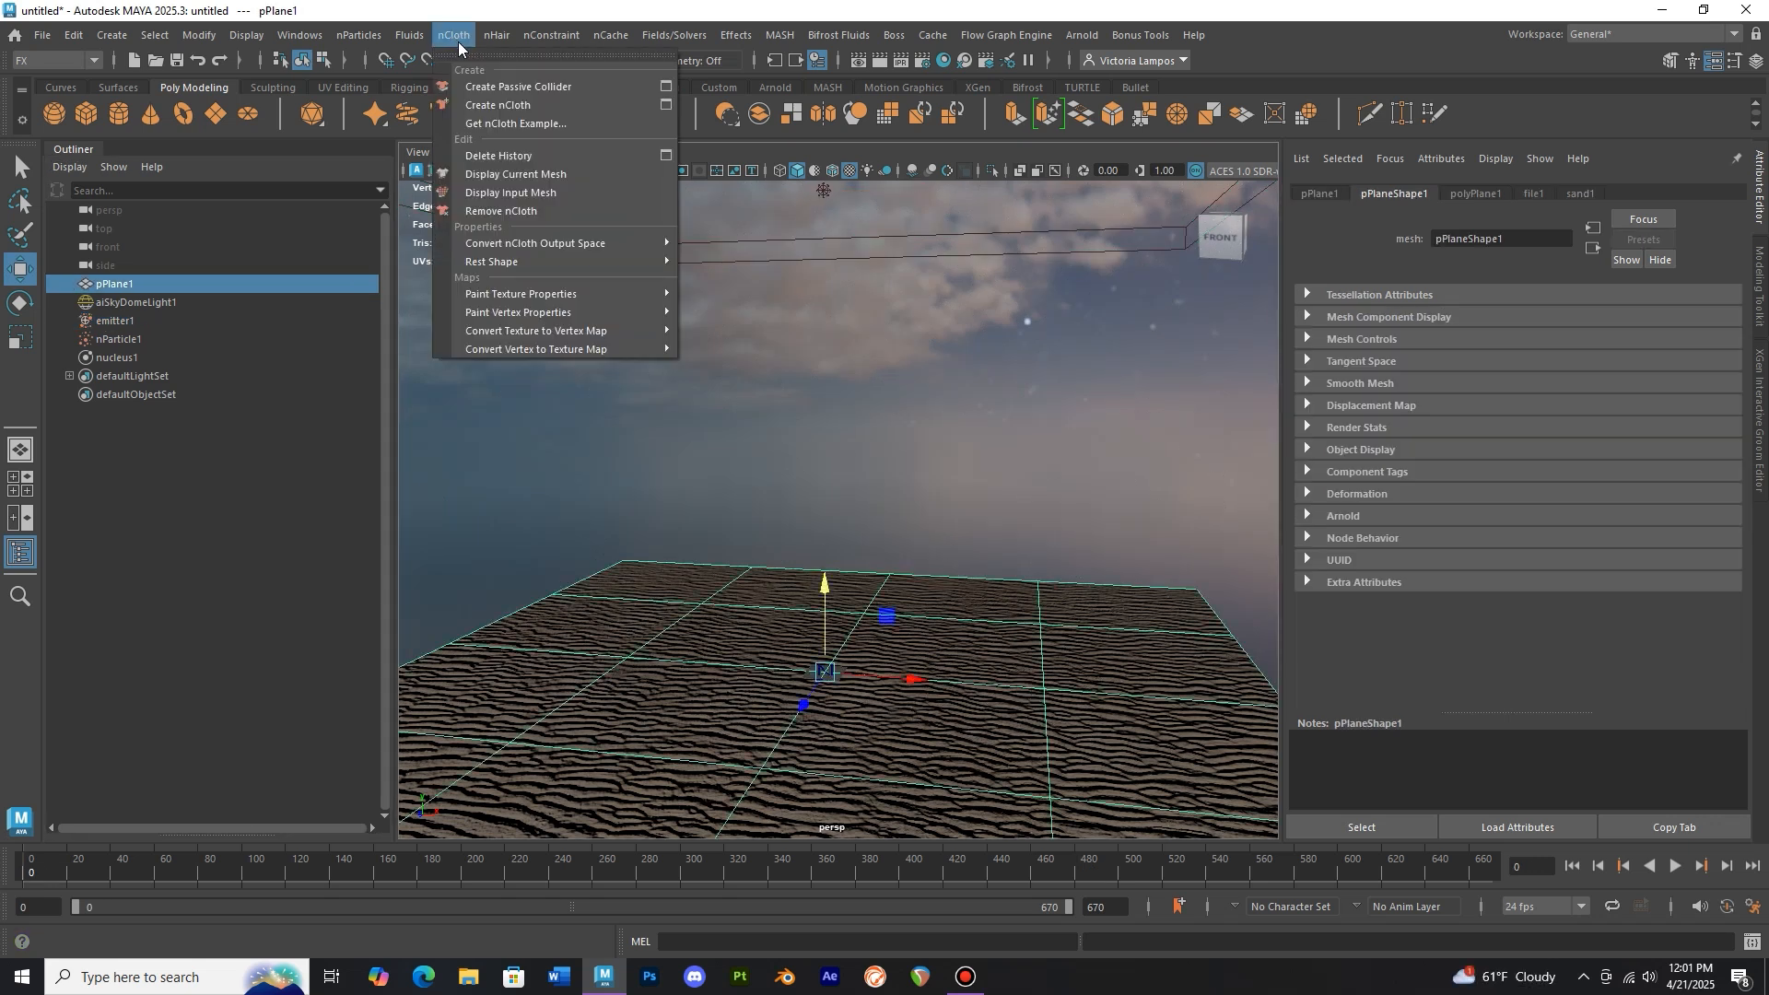
left_click(542, 86)
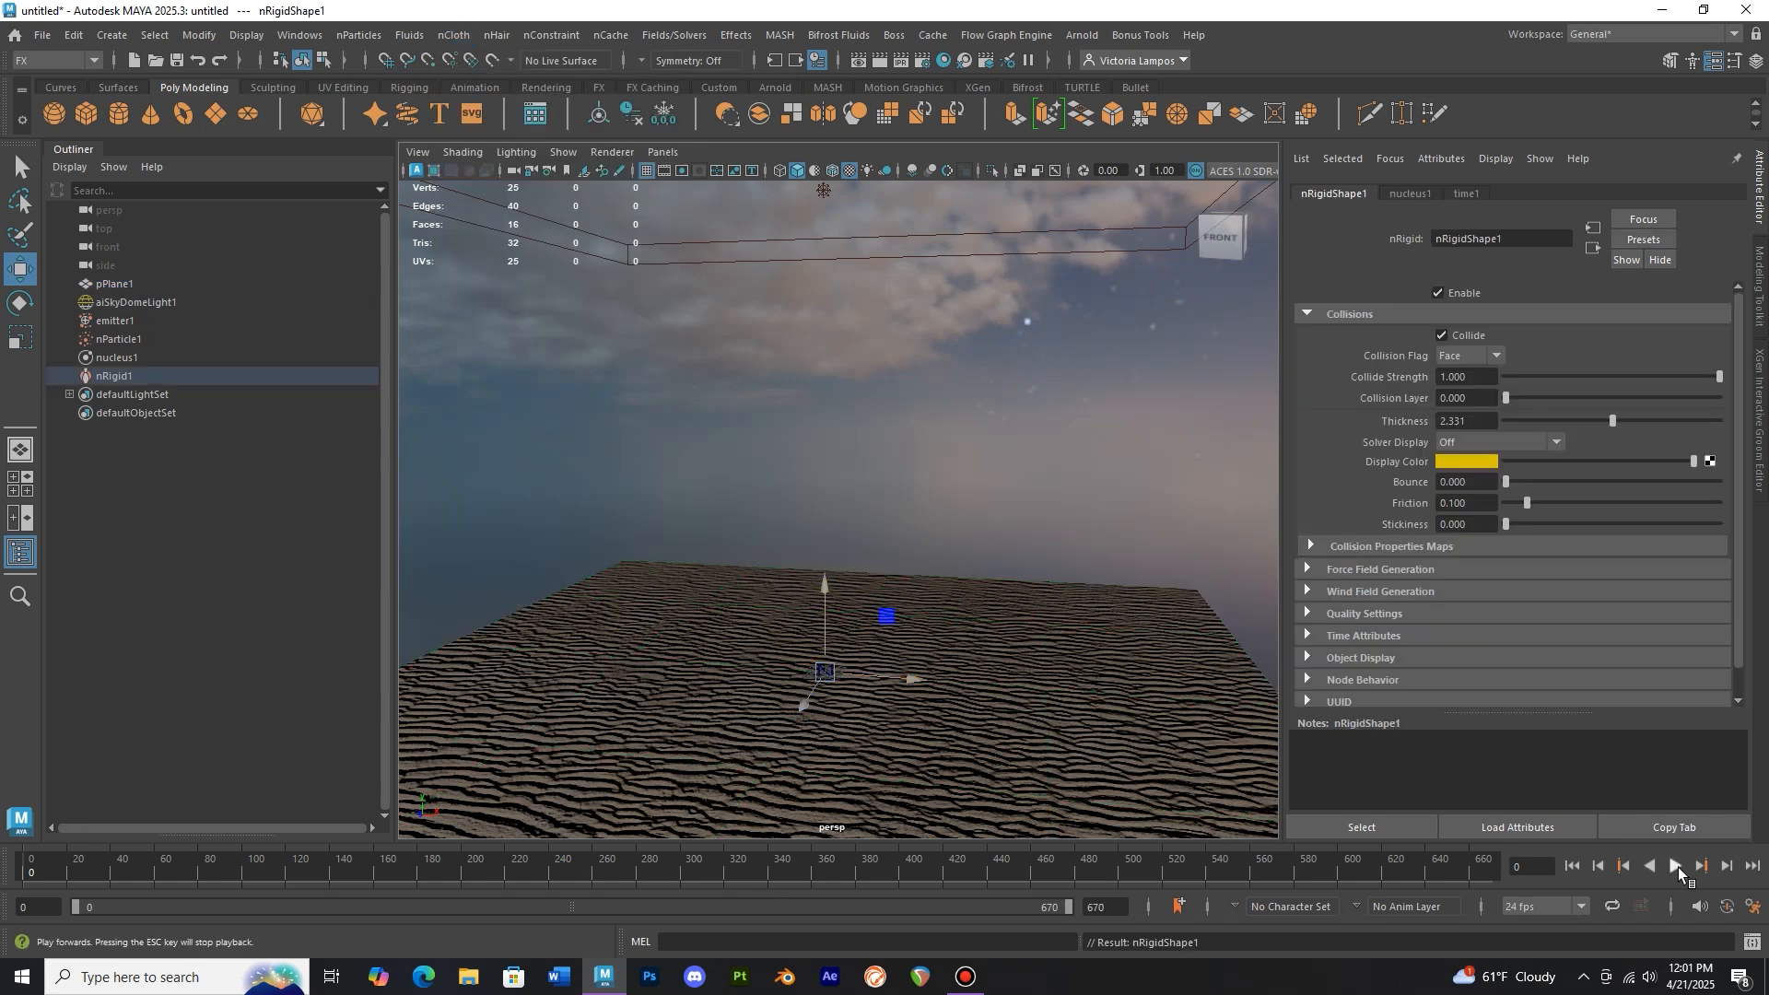
Play the simulation to check the particles against the plane, then rewind
left_click(1678, 867)
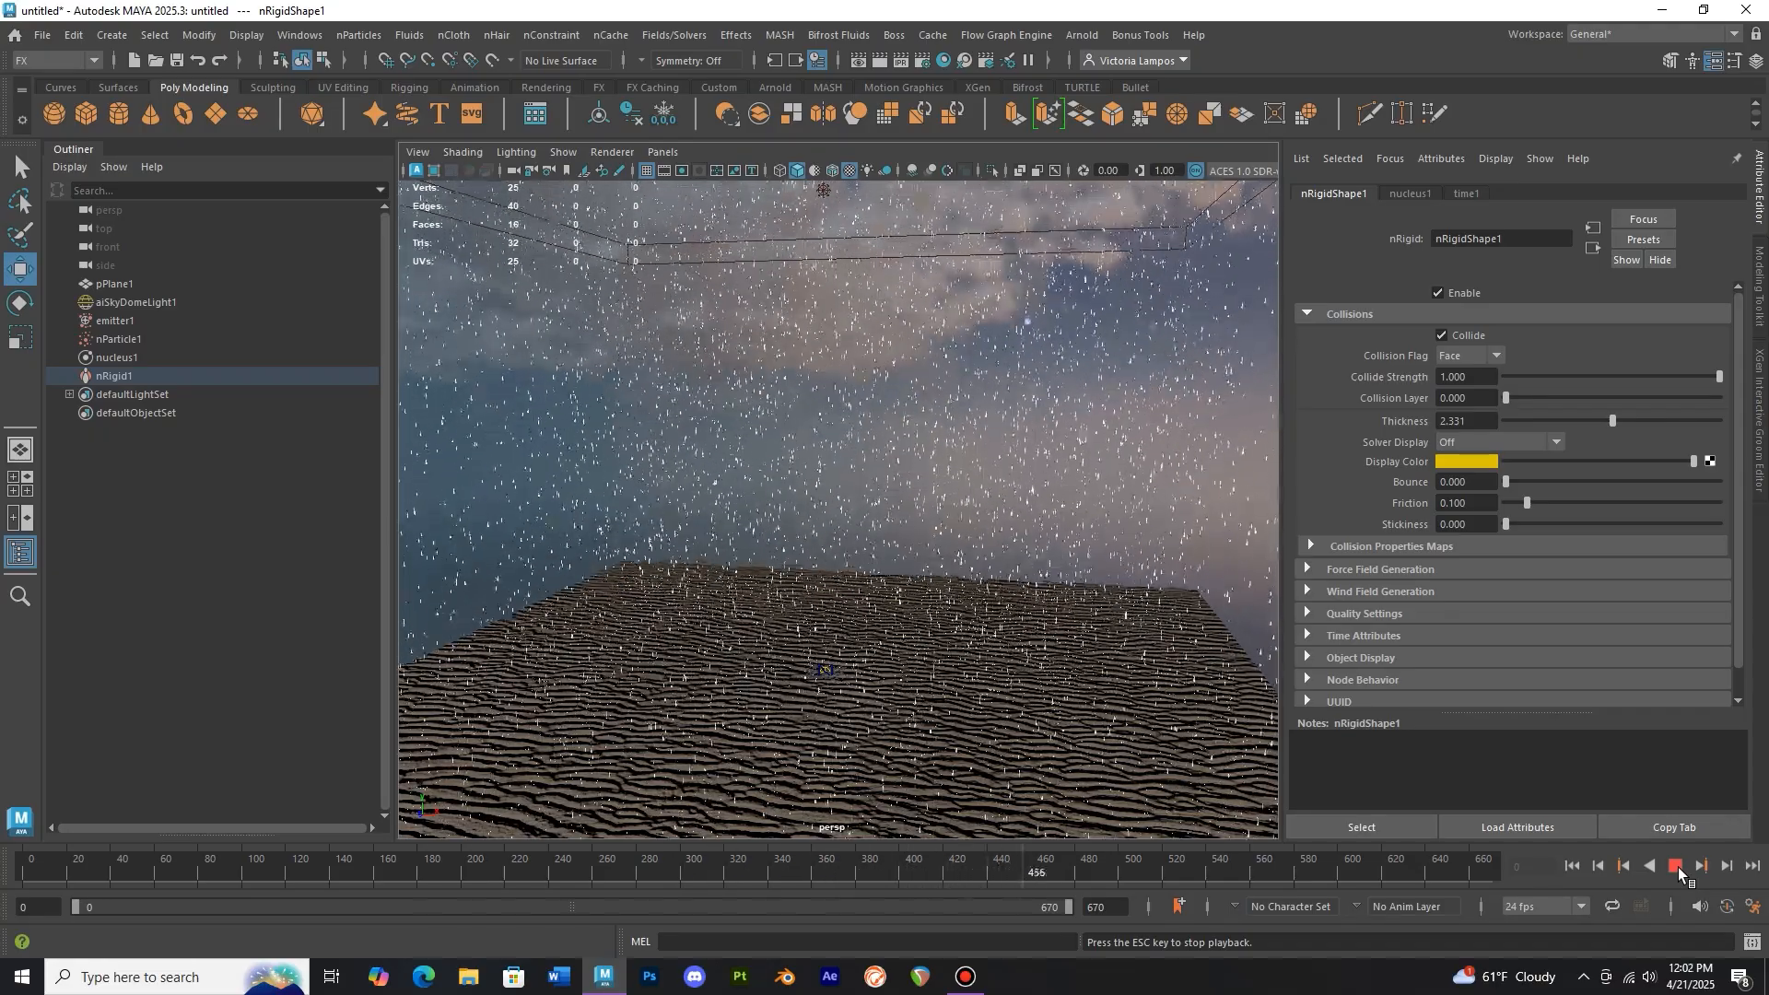
left_click(1679, 866)
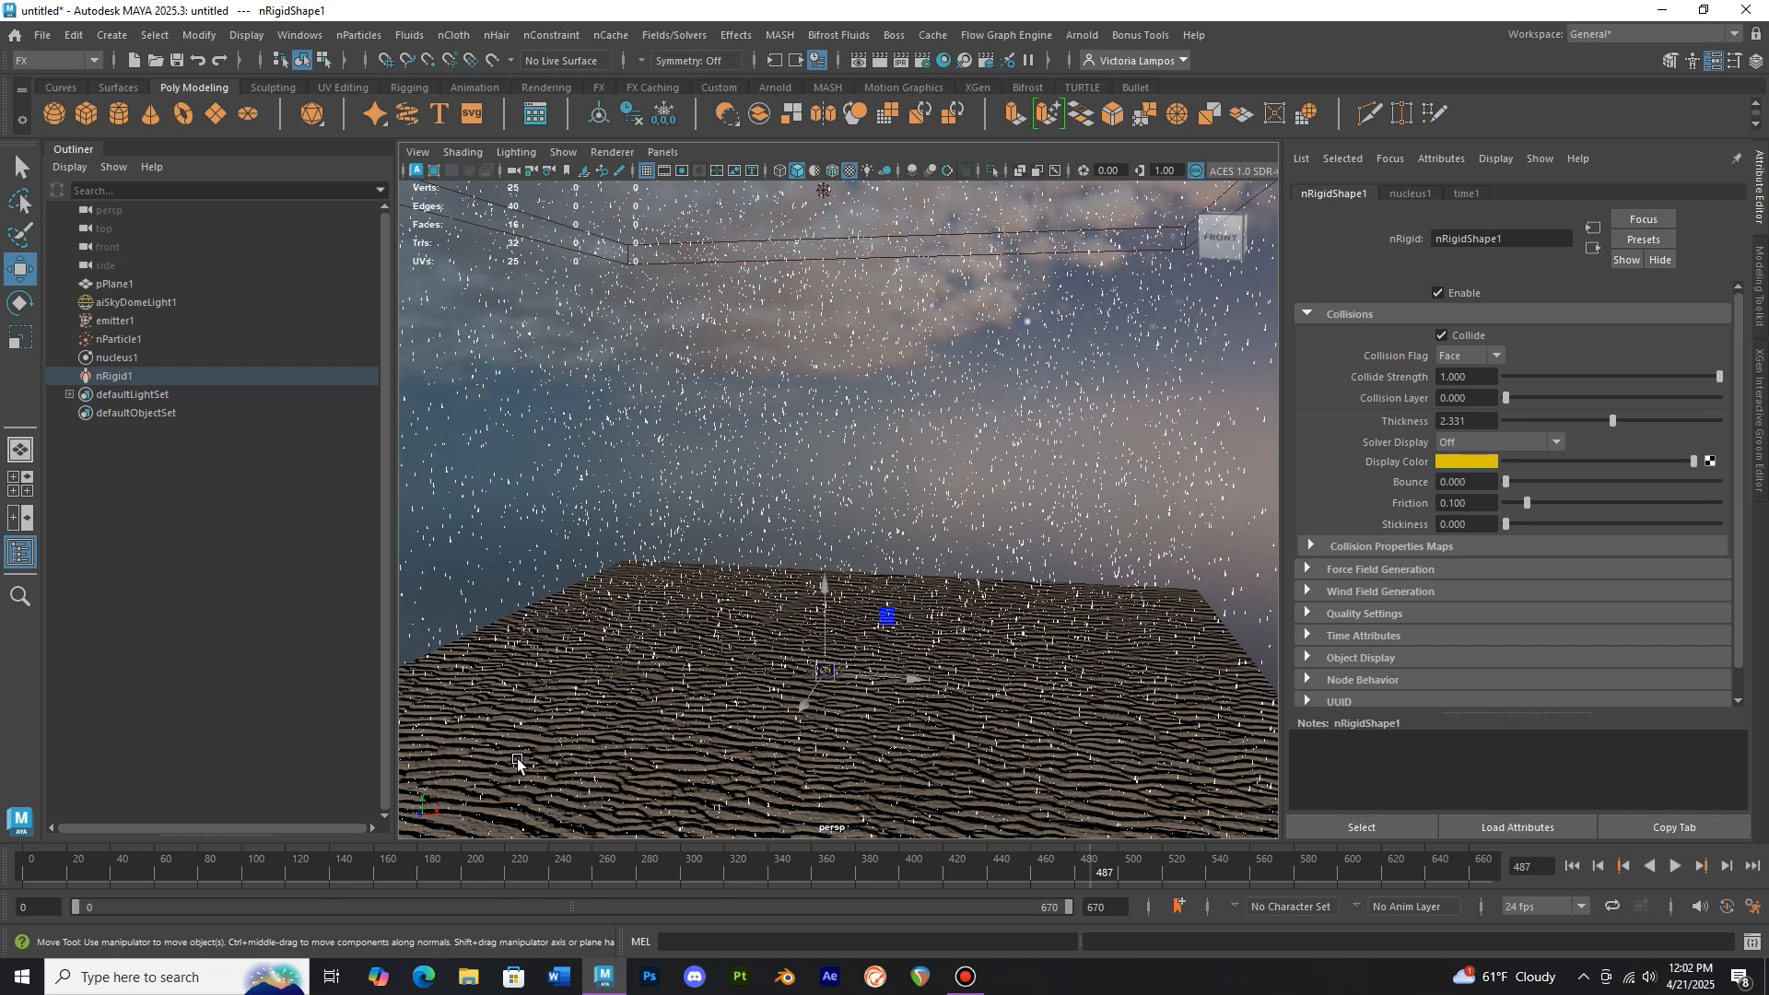
left_click(23, 872)
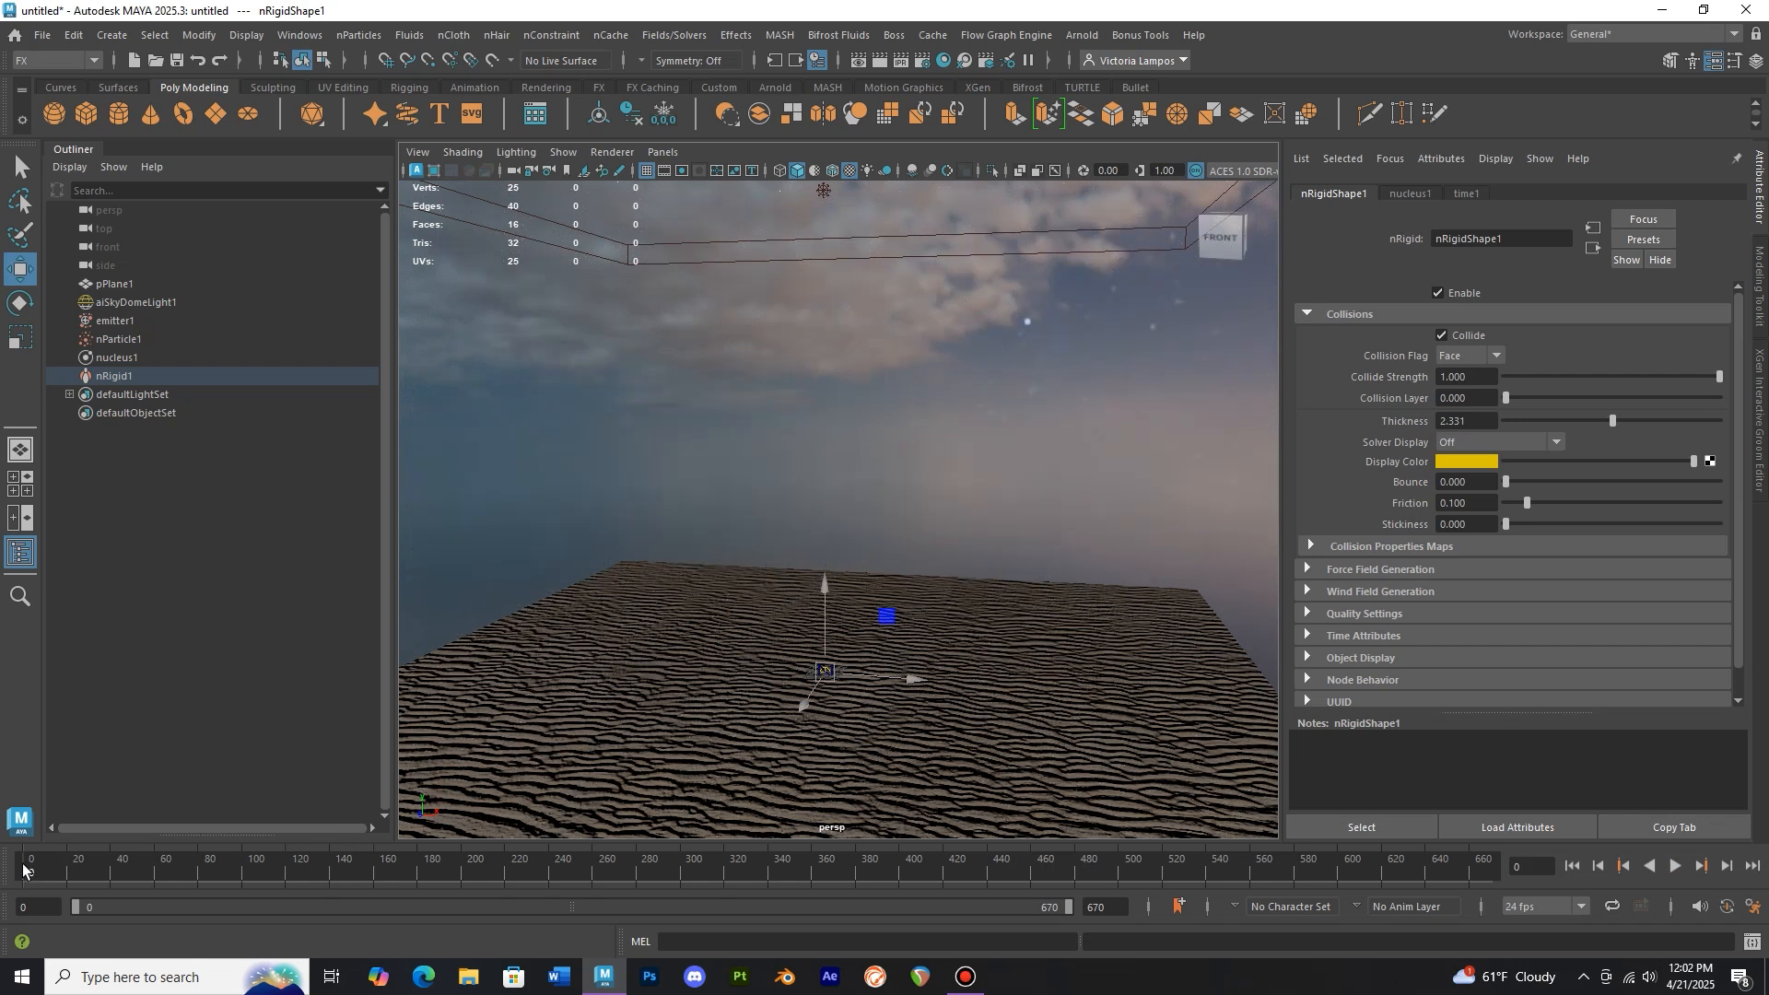
Set the nParticle collision bounce to 0.06 and friction to about 0.06
left_click(151, 338)
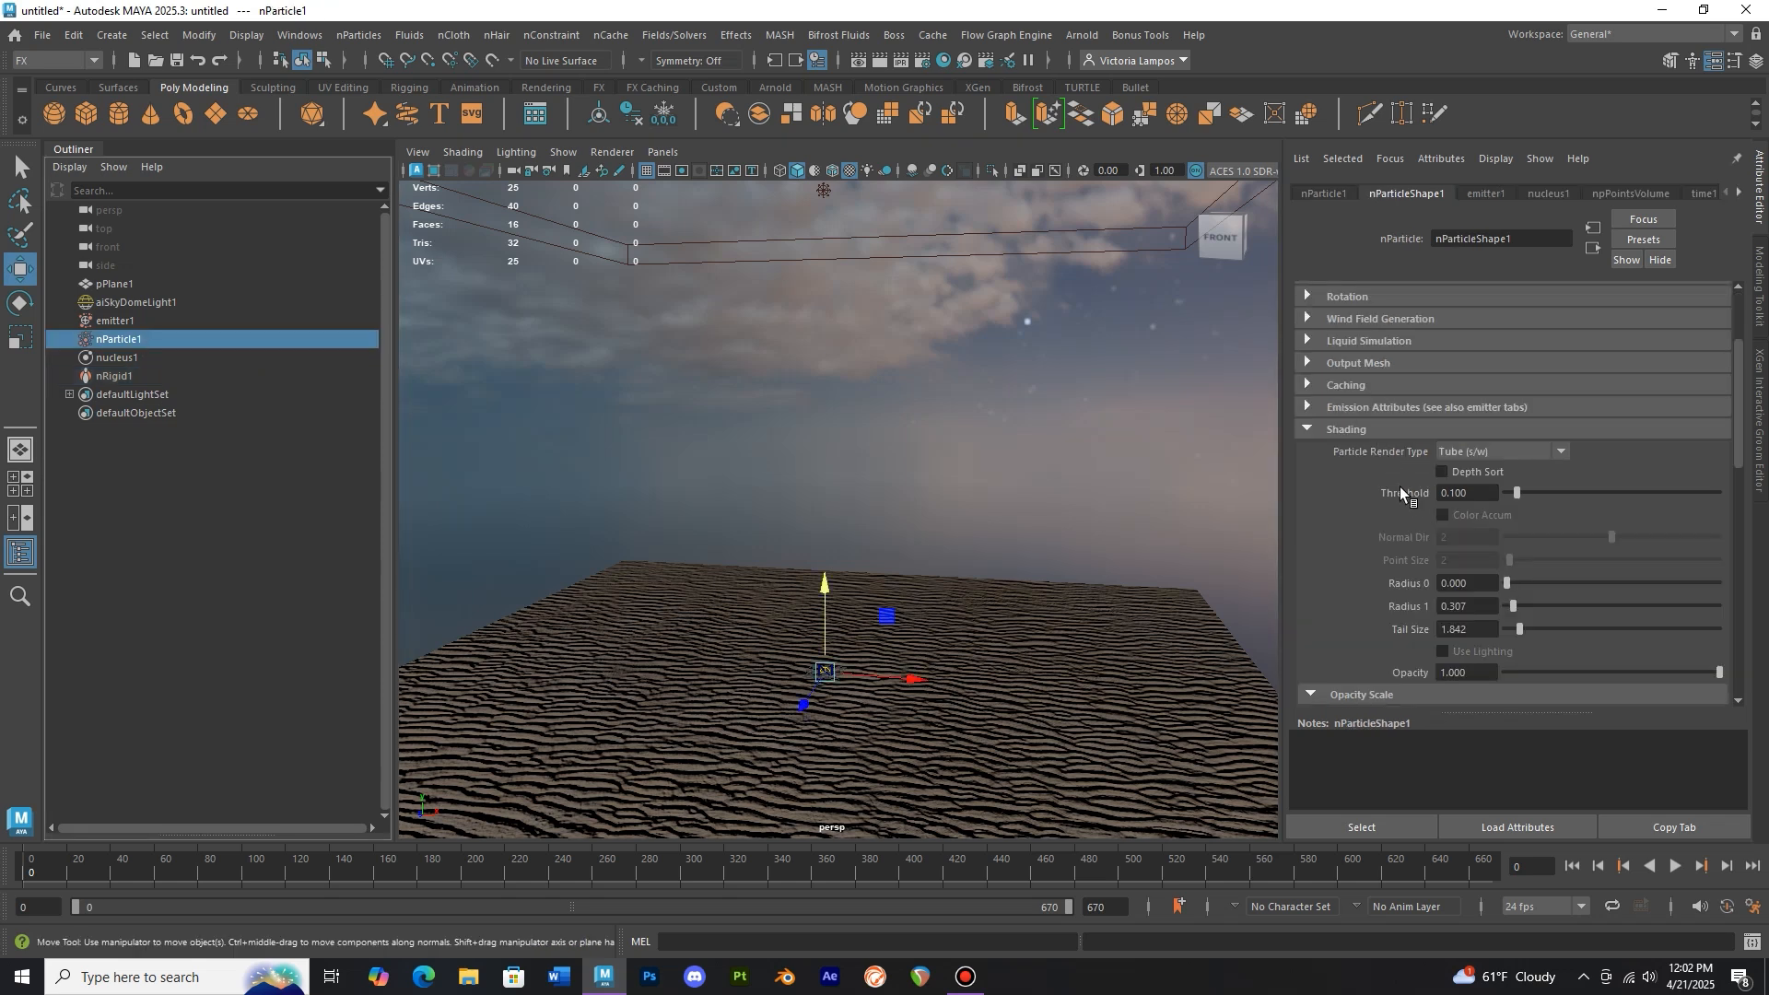
scroll(1397, 483, "up", 3)
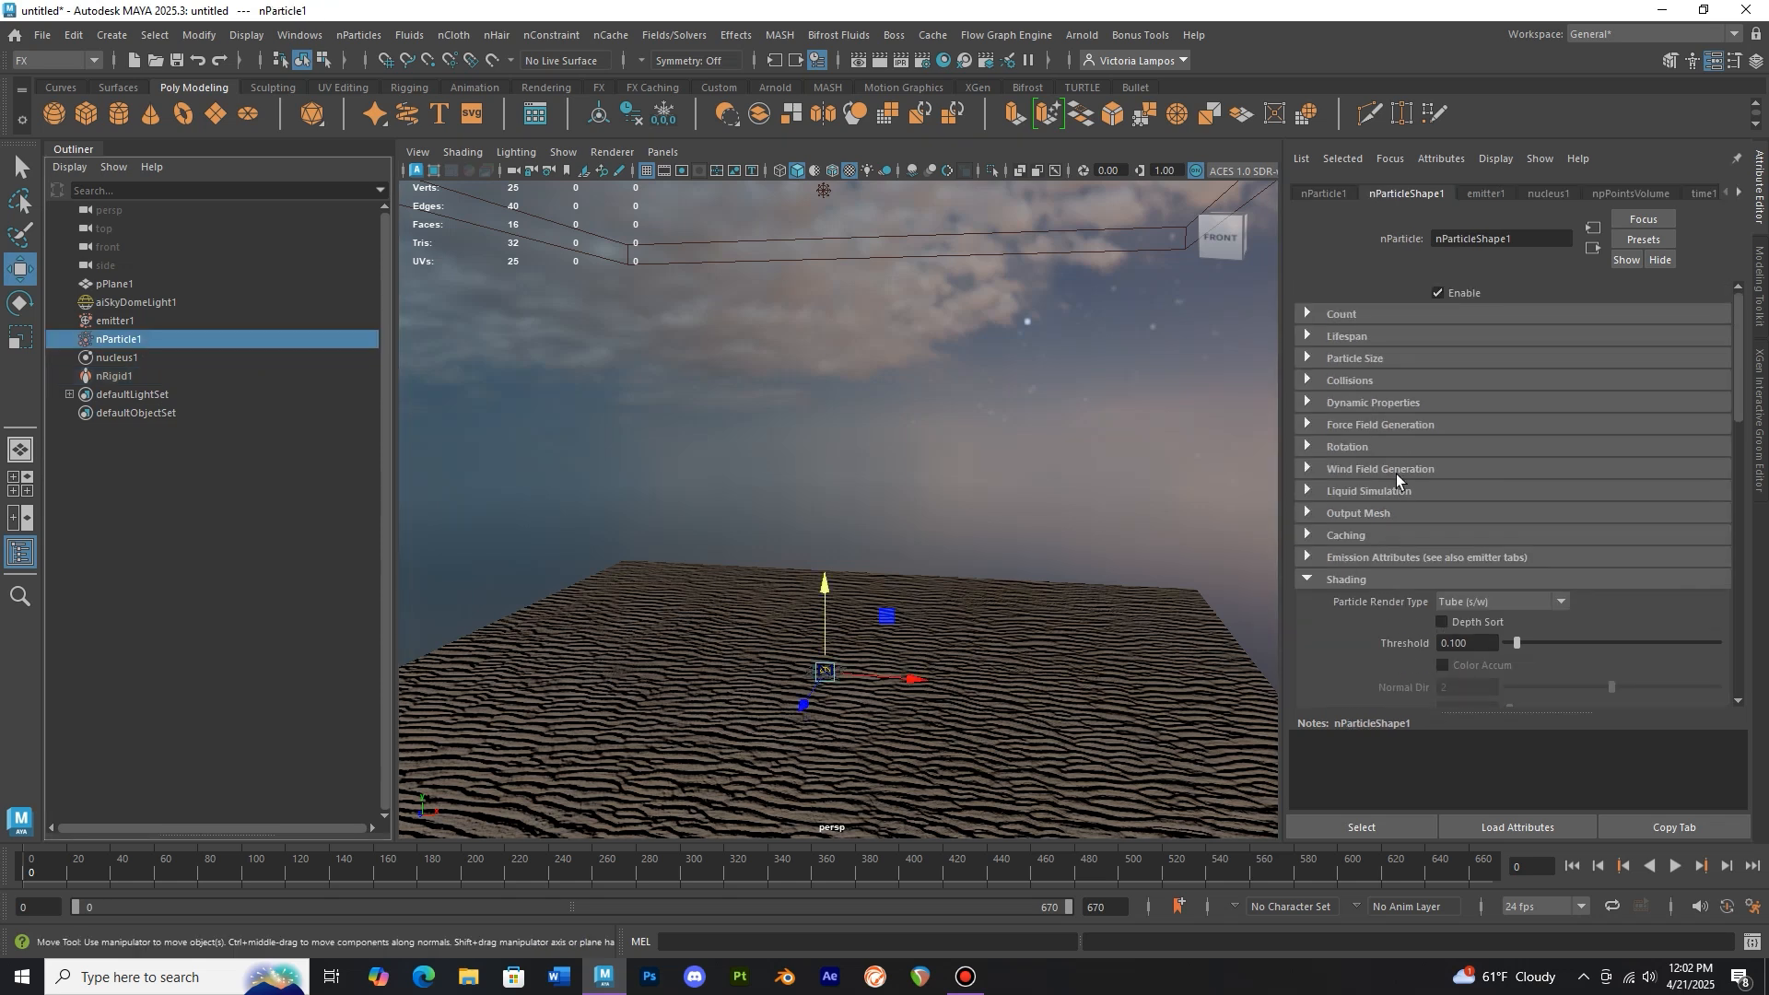
left_click(1373, 380)
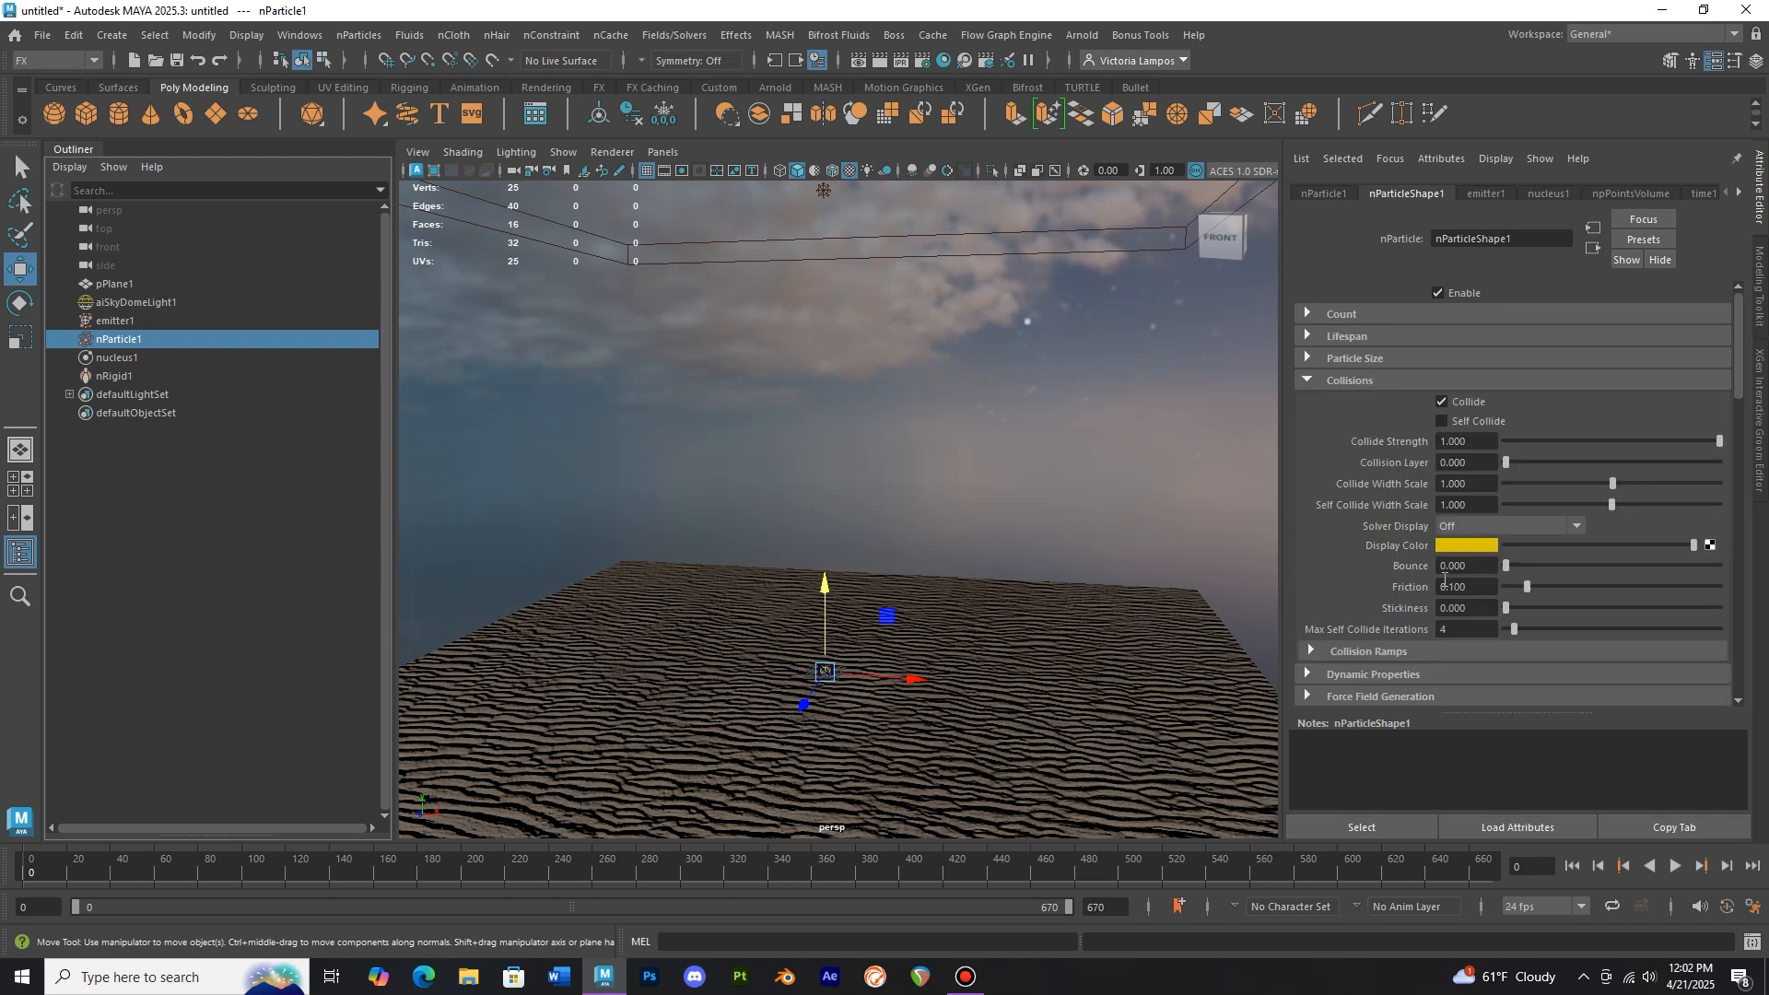
left_click(1481, 567)
key("Return")
left_click_drag(1533, 591, 1519, 590)
Set the nParticle lifespan mode to Constant with a lifespan of 11.9
left_click(1357, 337)
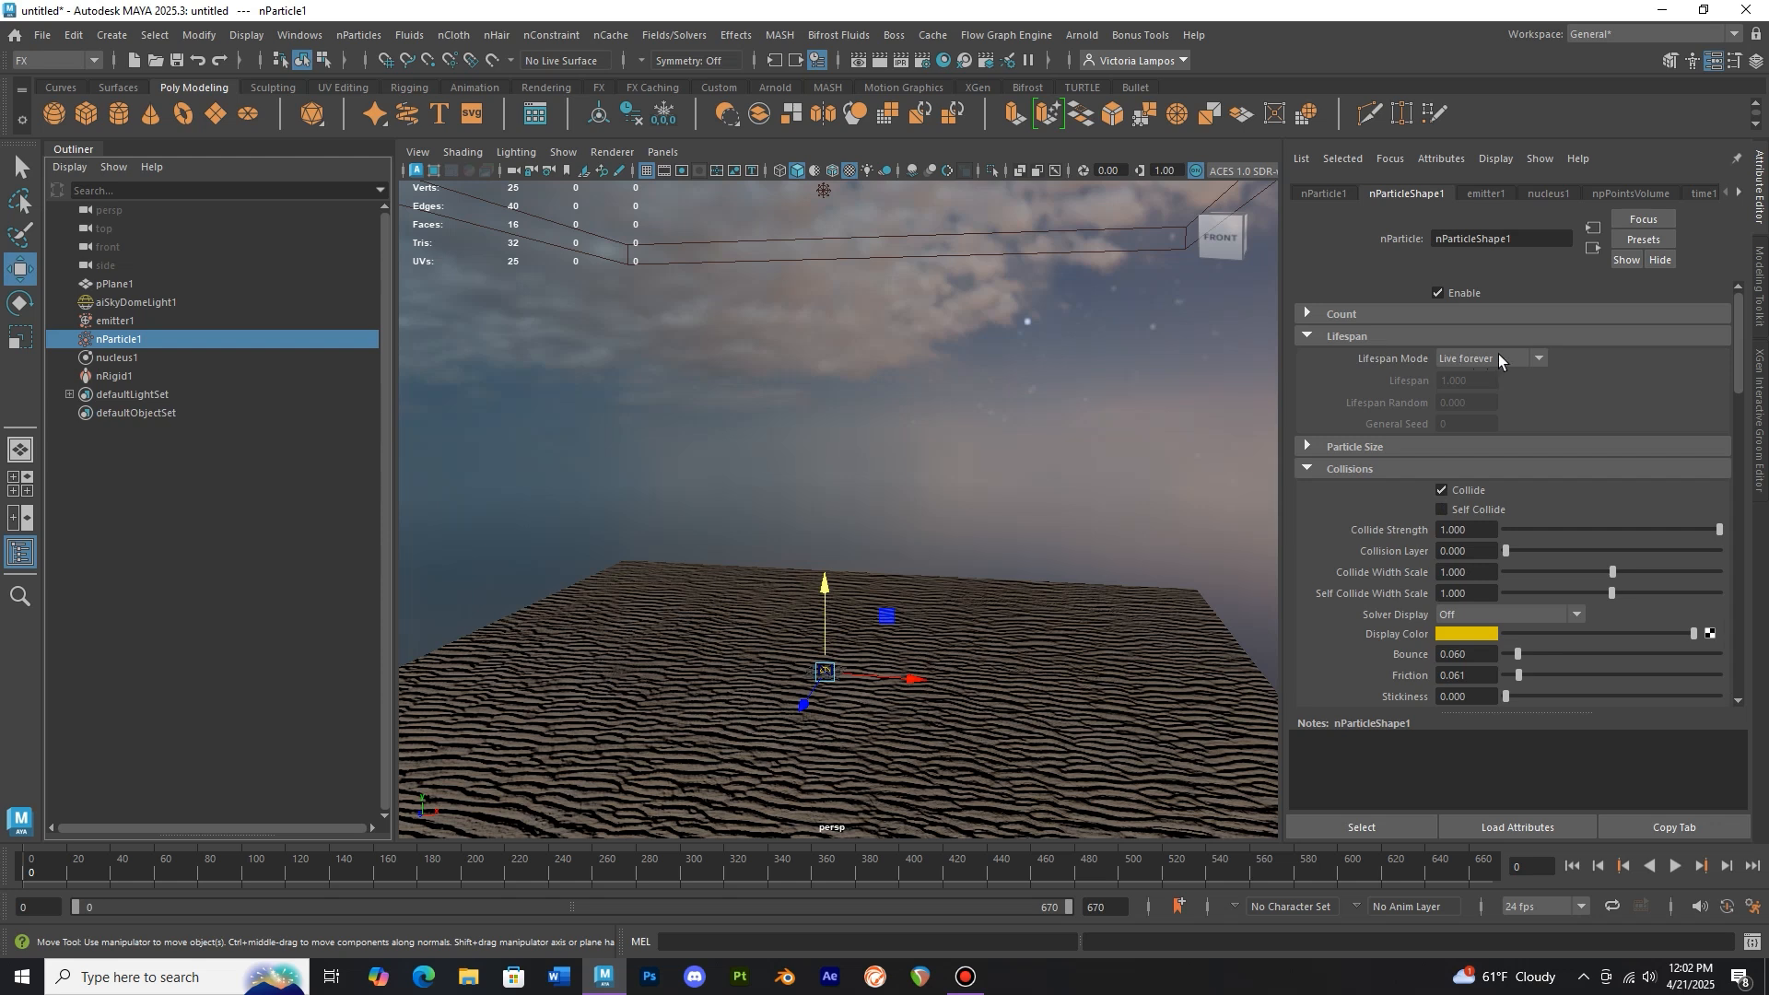
left_click(1510, 361)
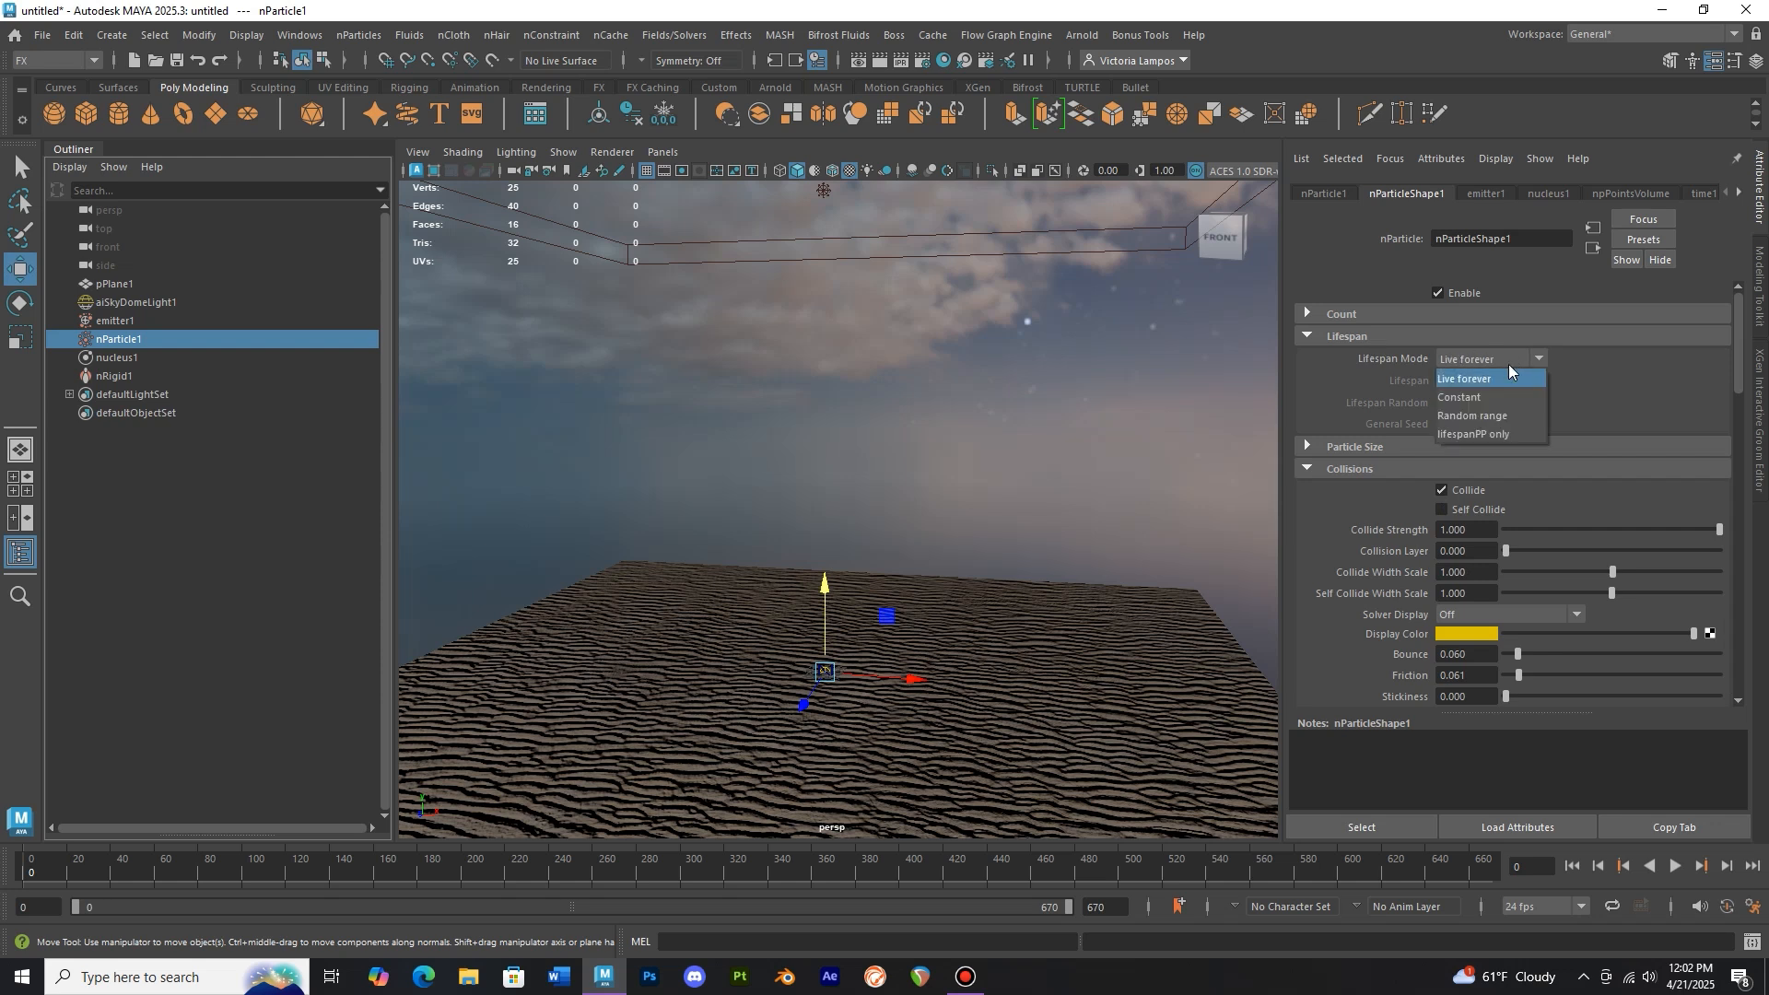
left_click(1502, 396)
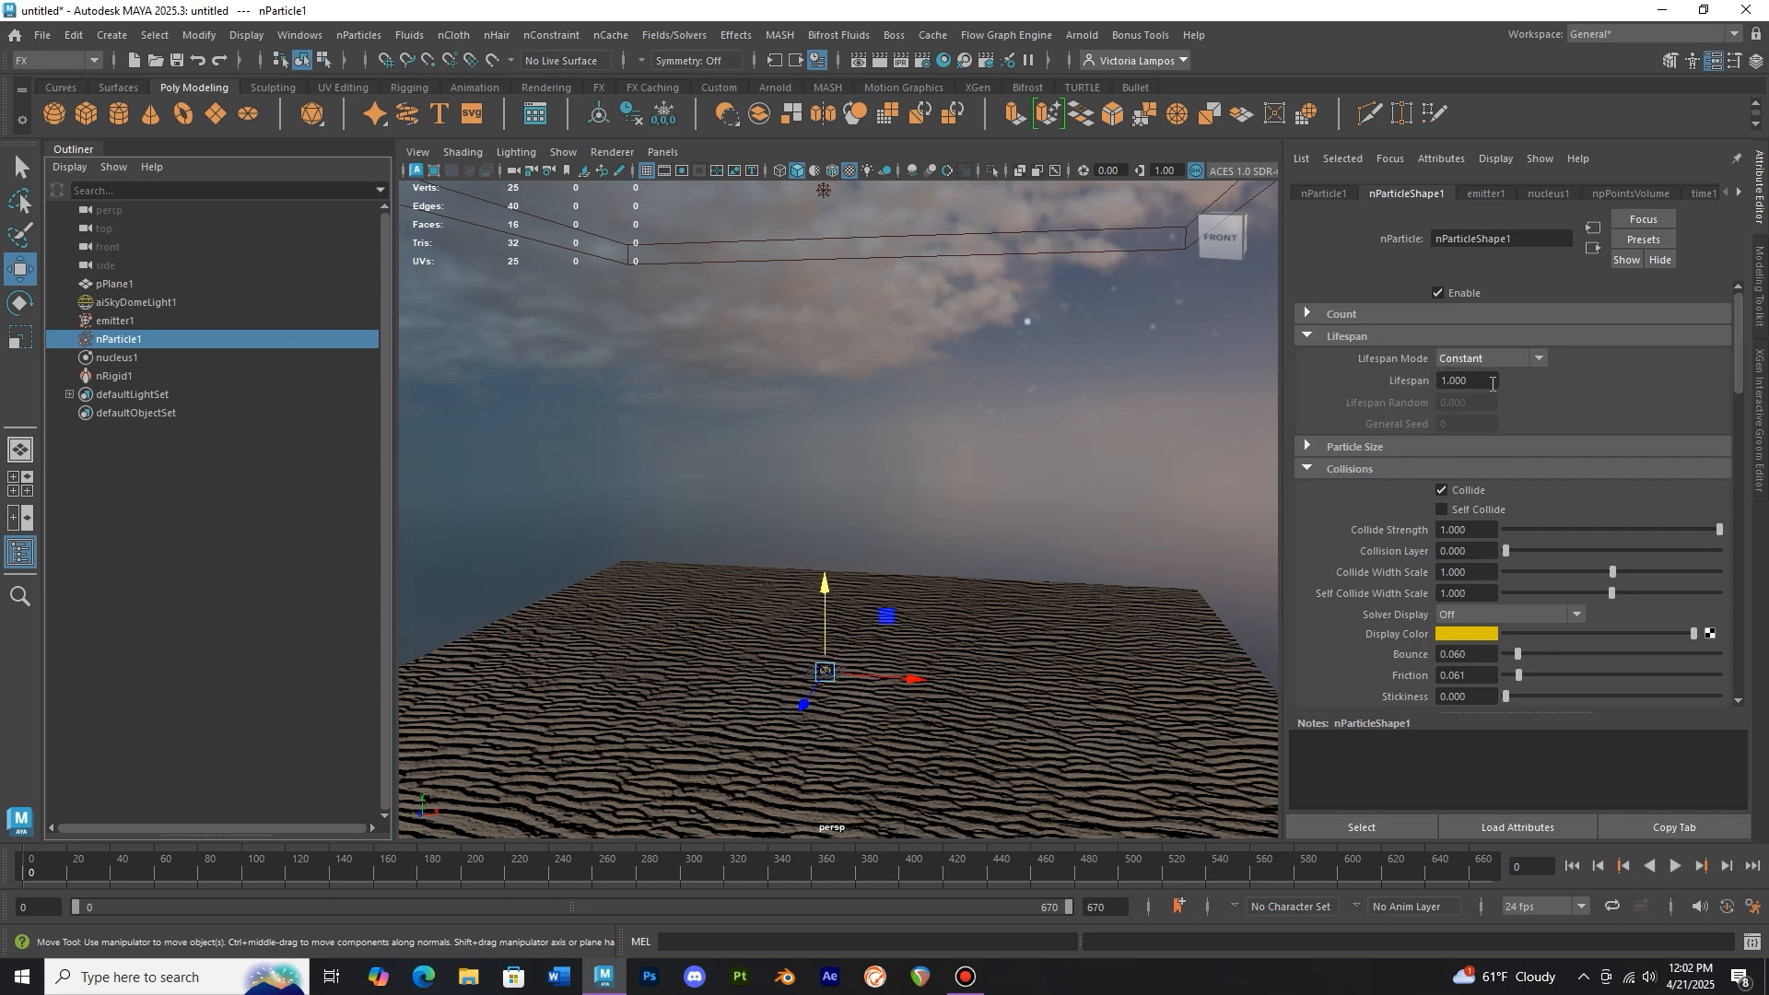
left_click(1444, 379)
type("1")
type(".4")
key("Return")
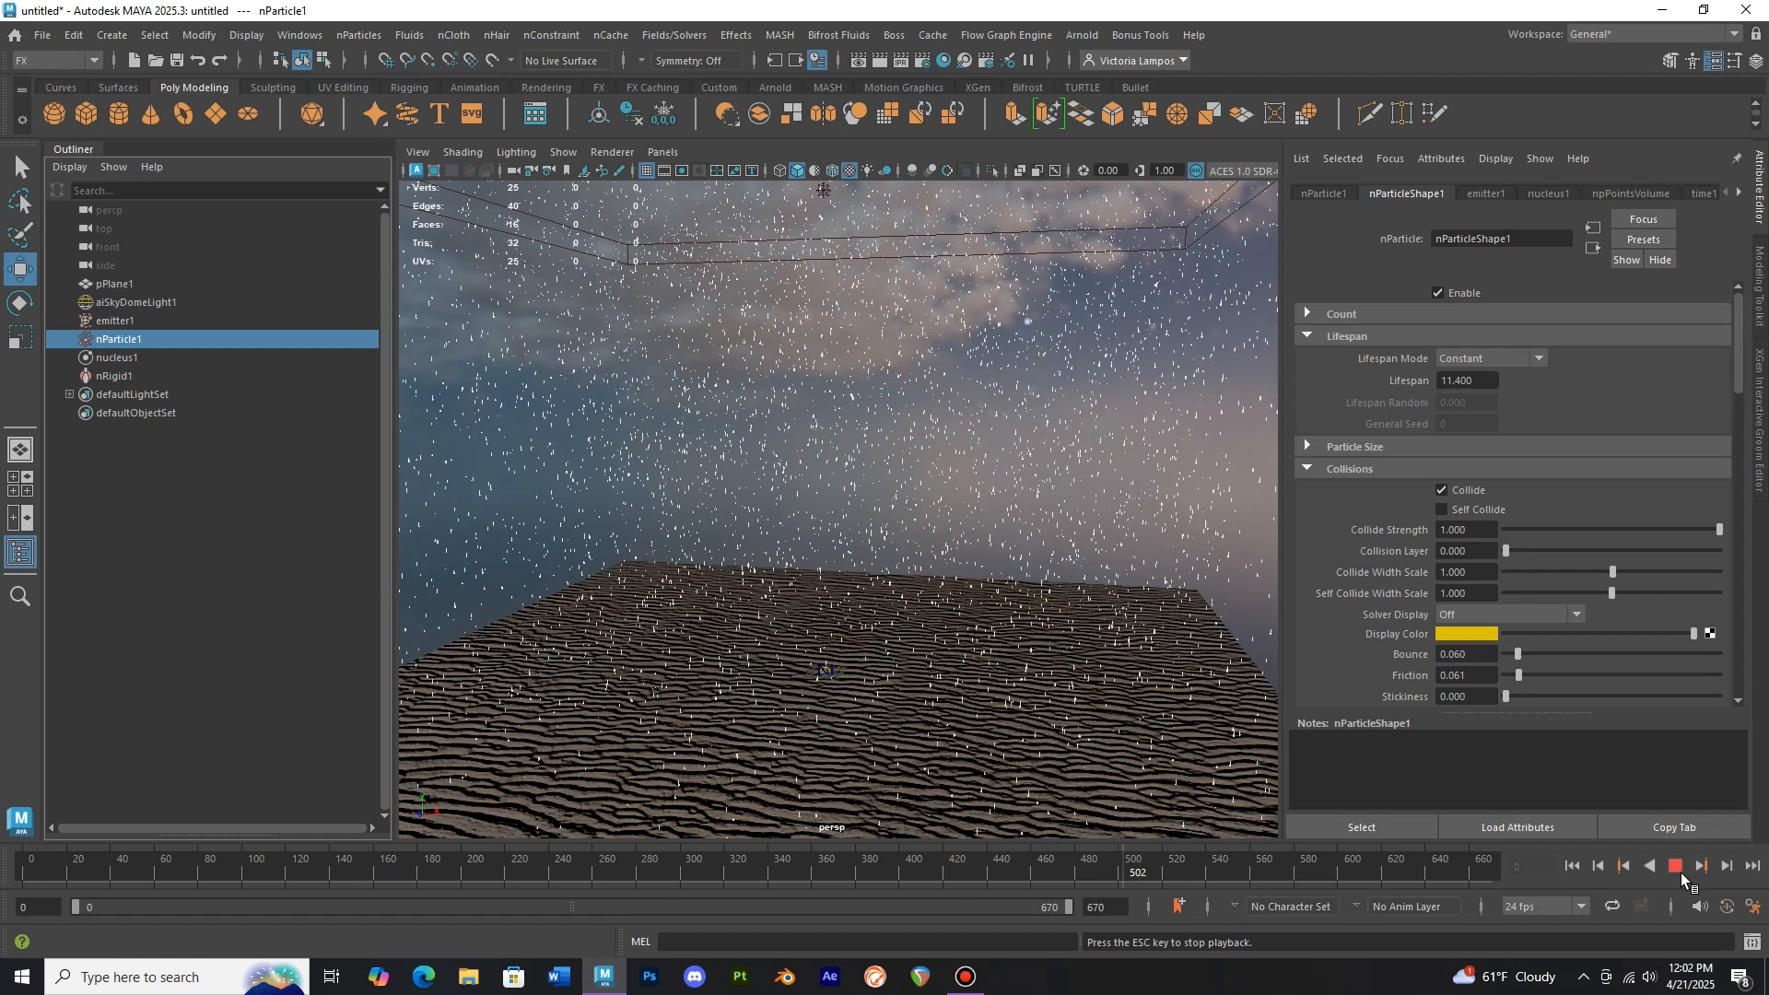
left_click(1679, 869)
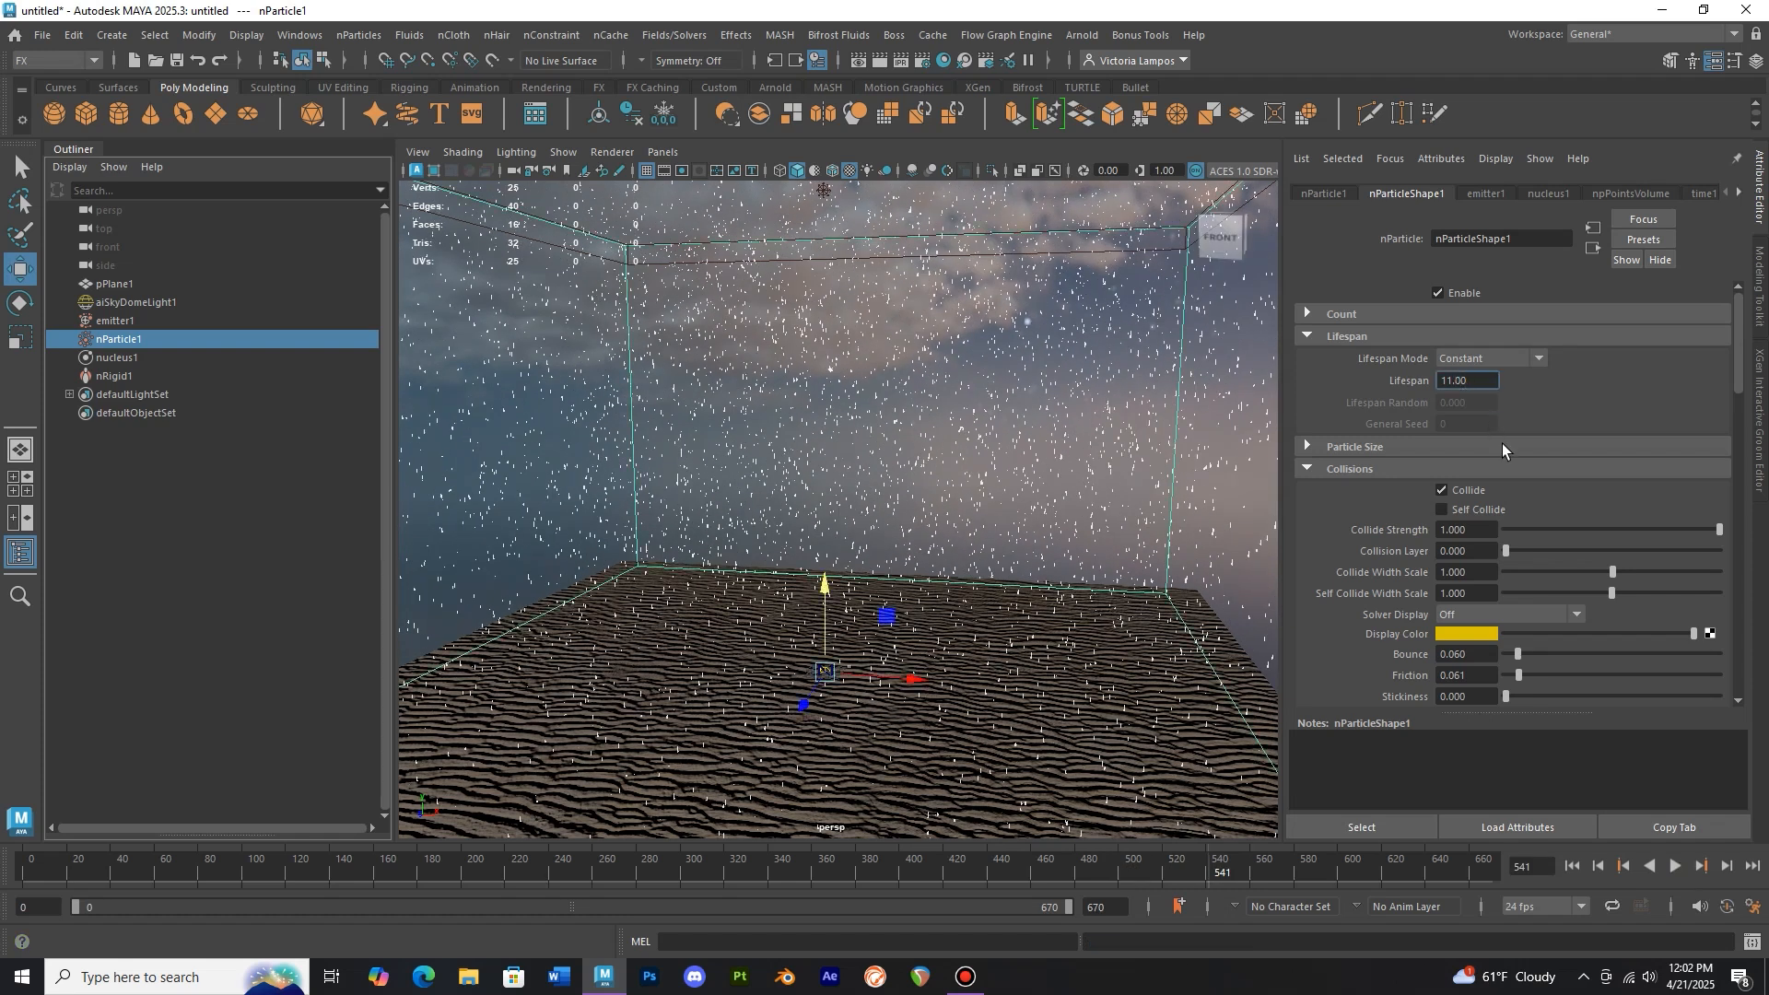
key("Return")
Rewind and play the simulation to check the rain with the new lifespan
left_click(18, 878)
left_click(1676, 867)
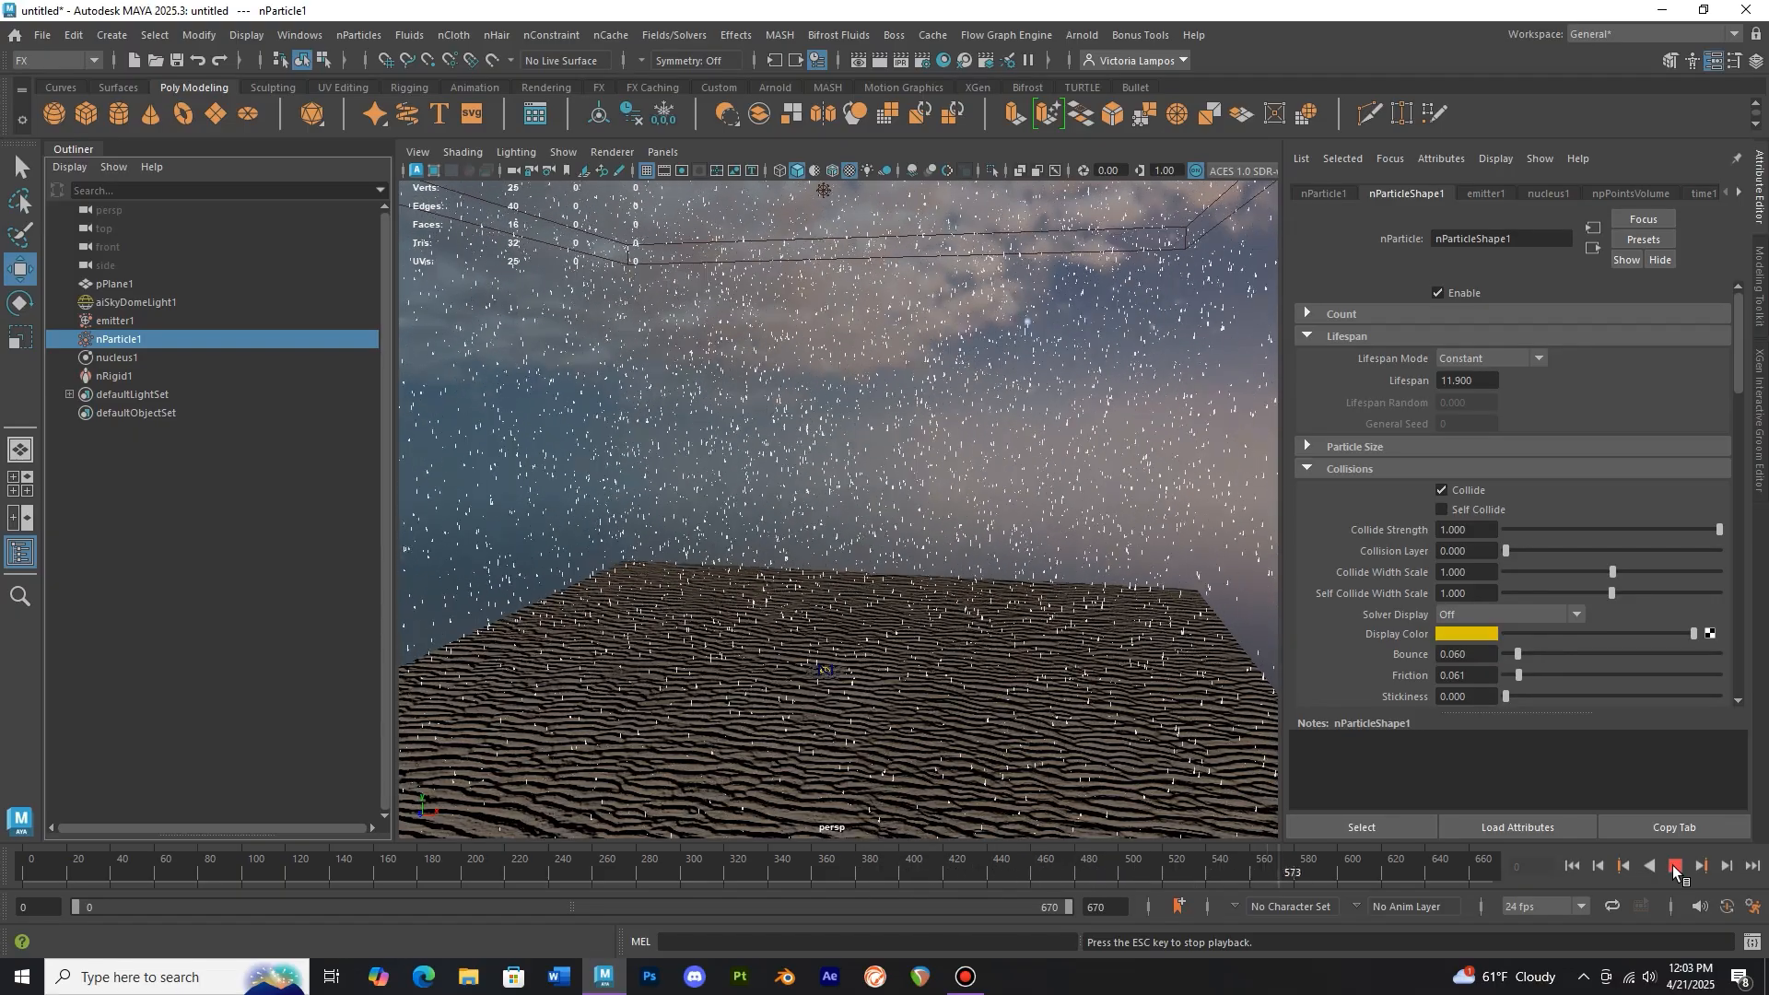
left_click(1675, 868)
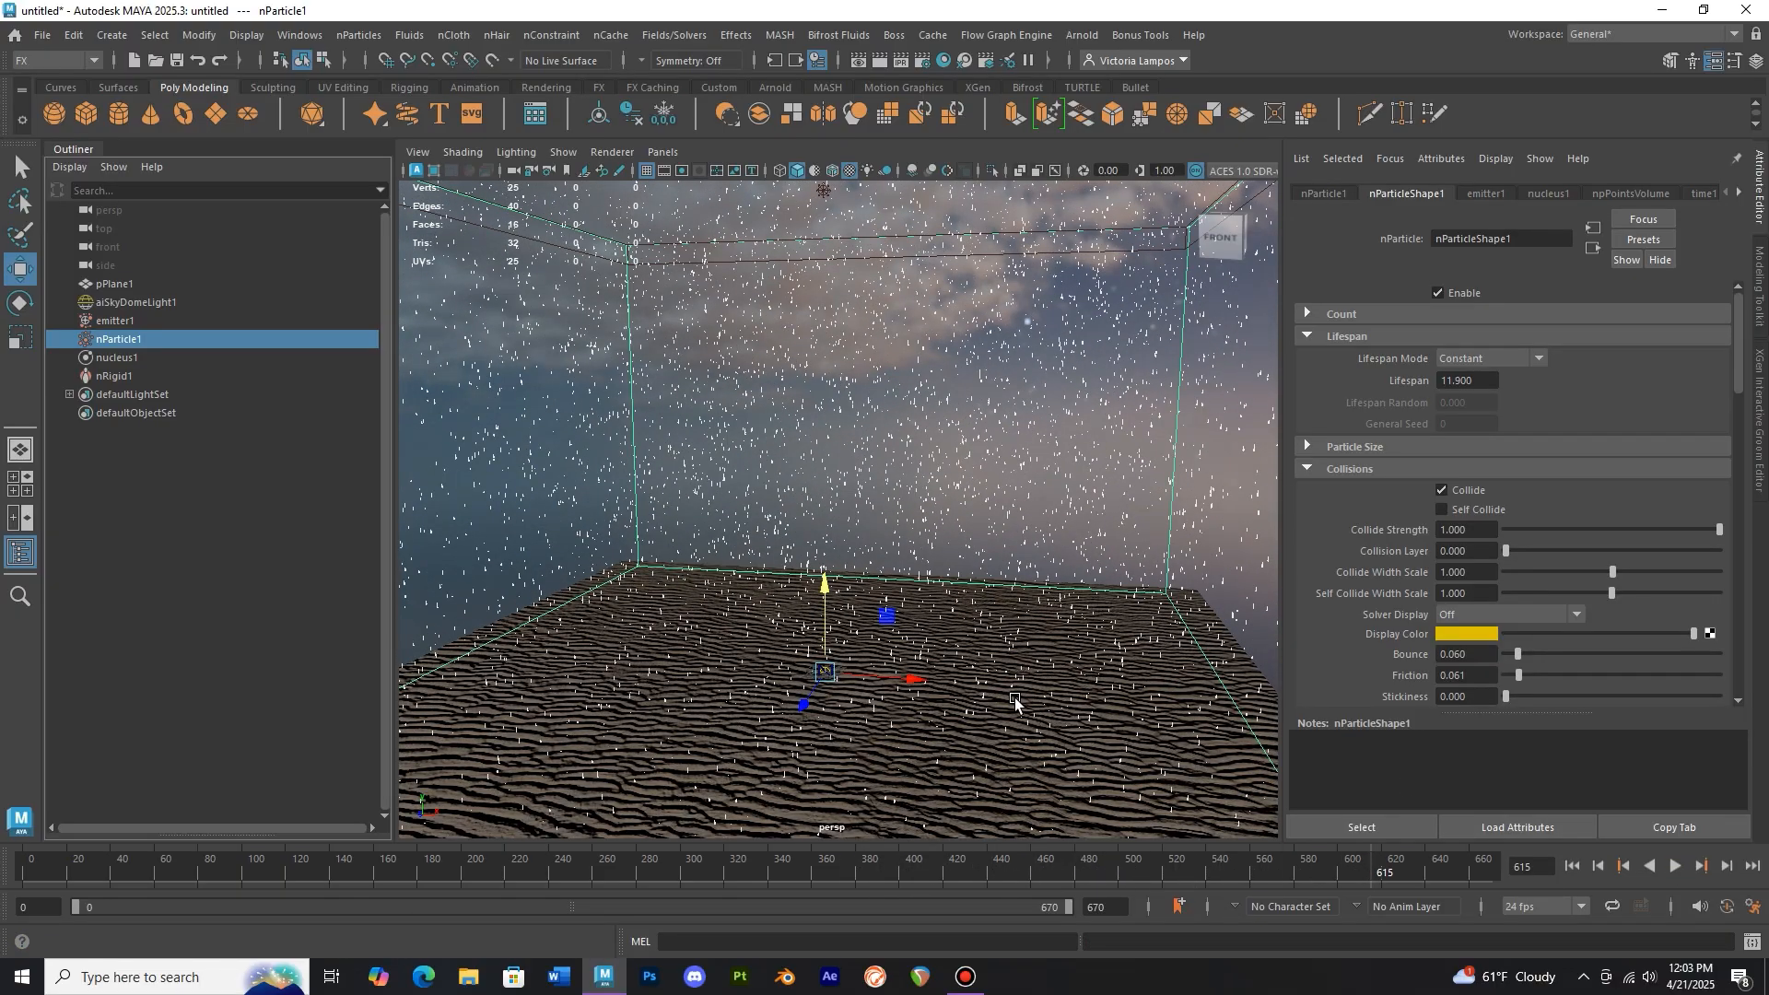
Zoom the viewport closer to the raindrops and render the current frame in Arnold RenderView
scroll(1014, 682, "up", 5)
scroll(1010, 650, "up", 3)
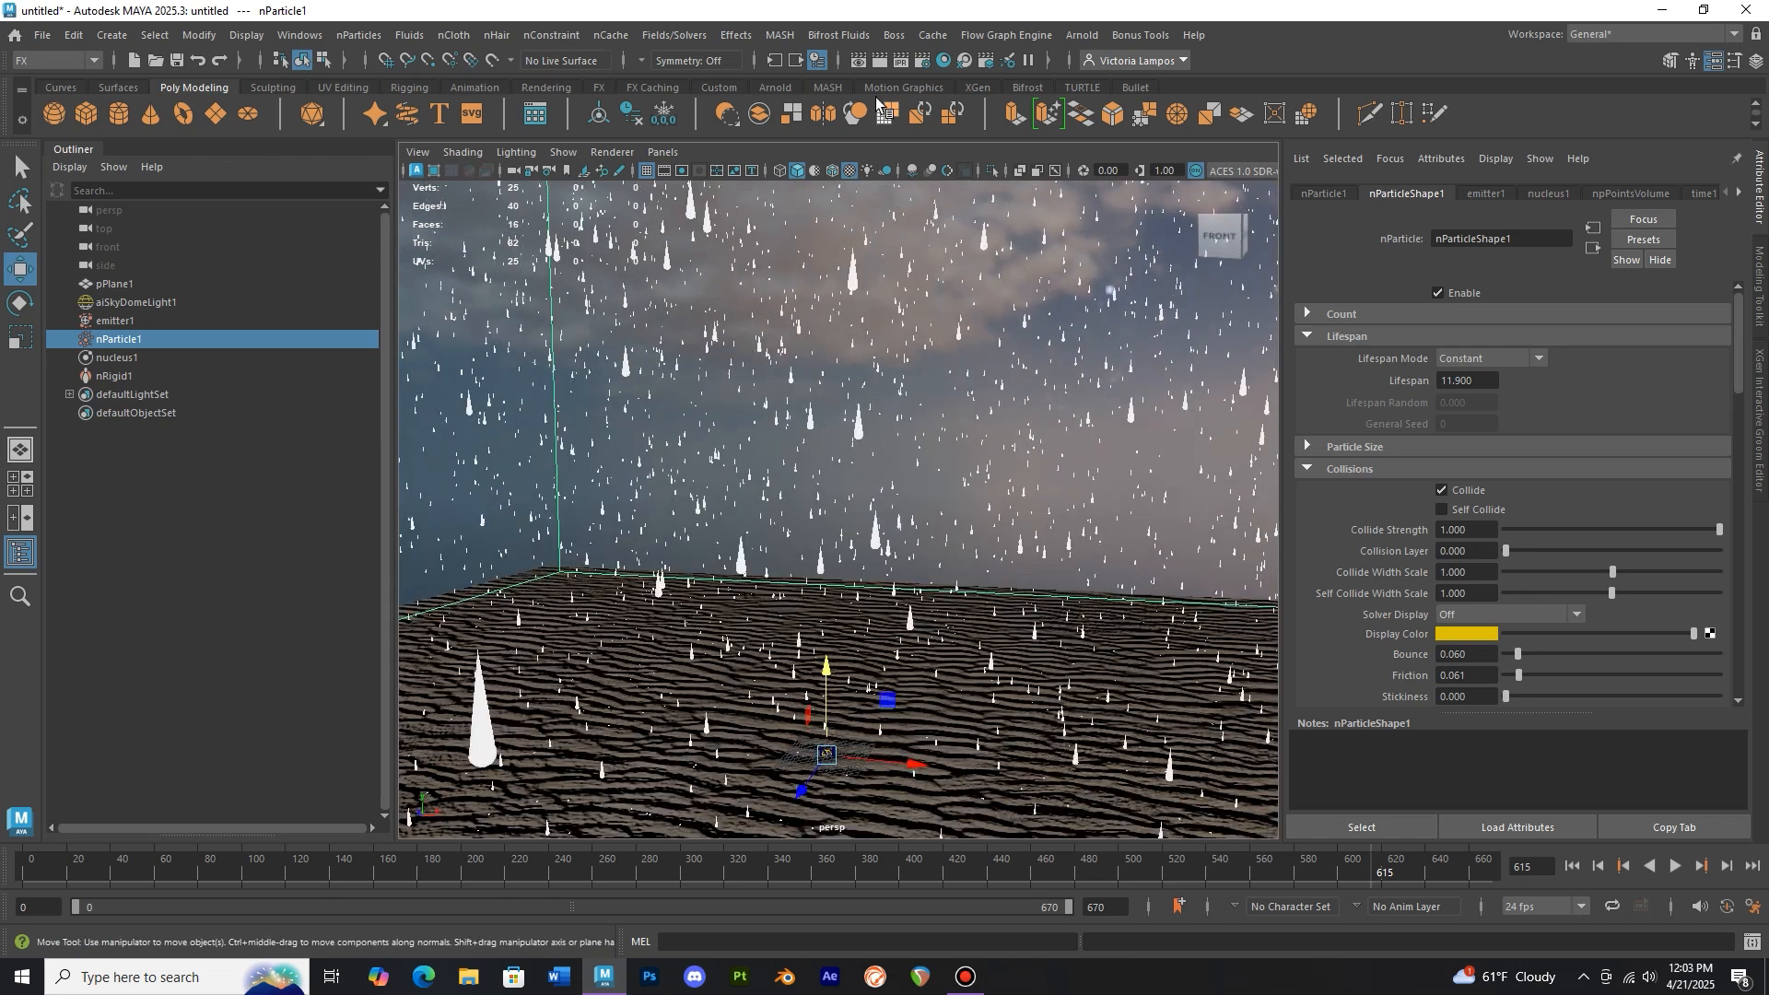
left_click(880, 60)
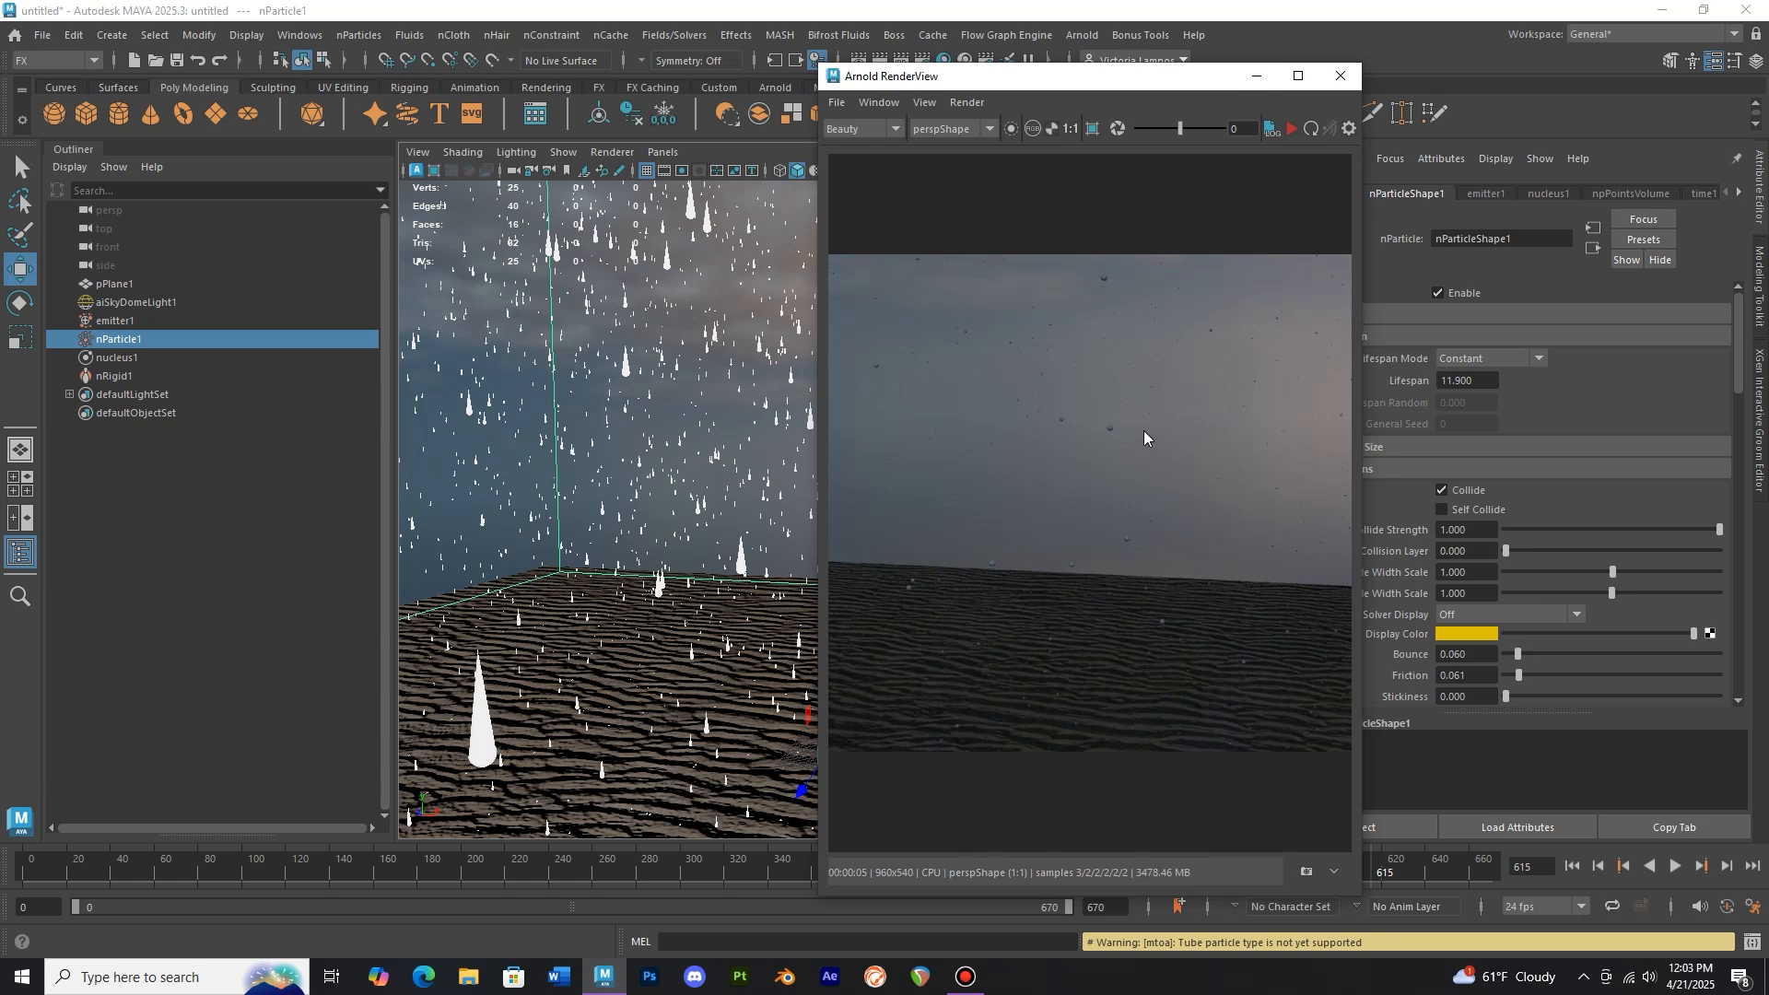
Zoom and pan around the rendered image to examine the raindrops, then close the render view
scroll(1143, 429, "up", 2)
scroll(1145, 450, "up", 3)
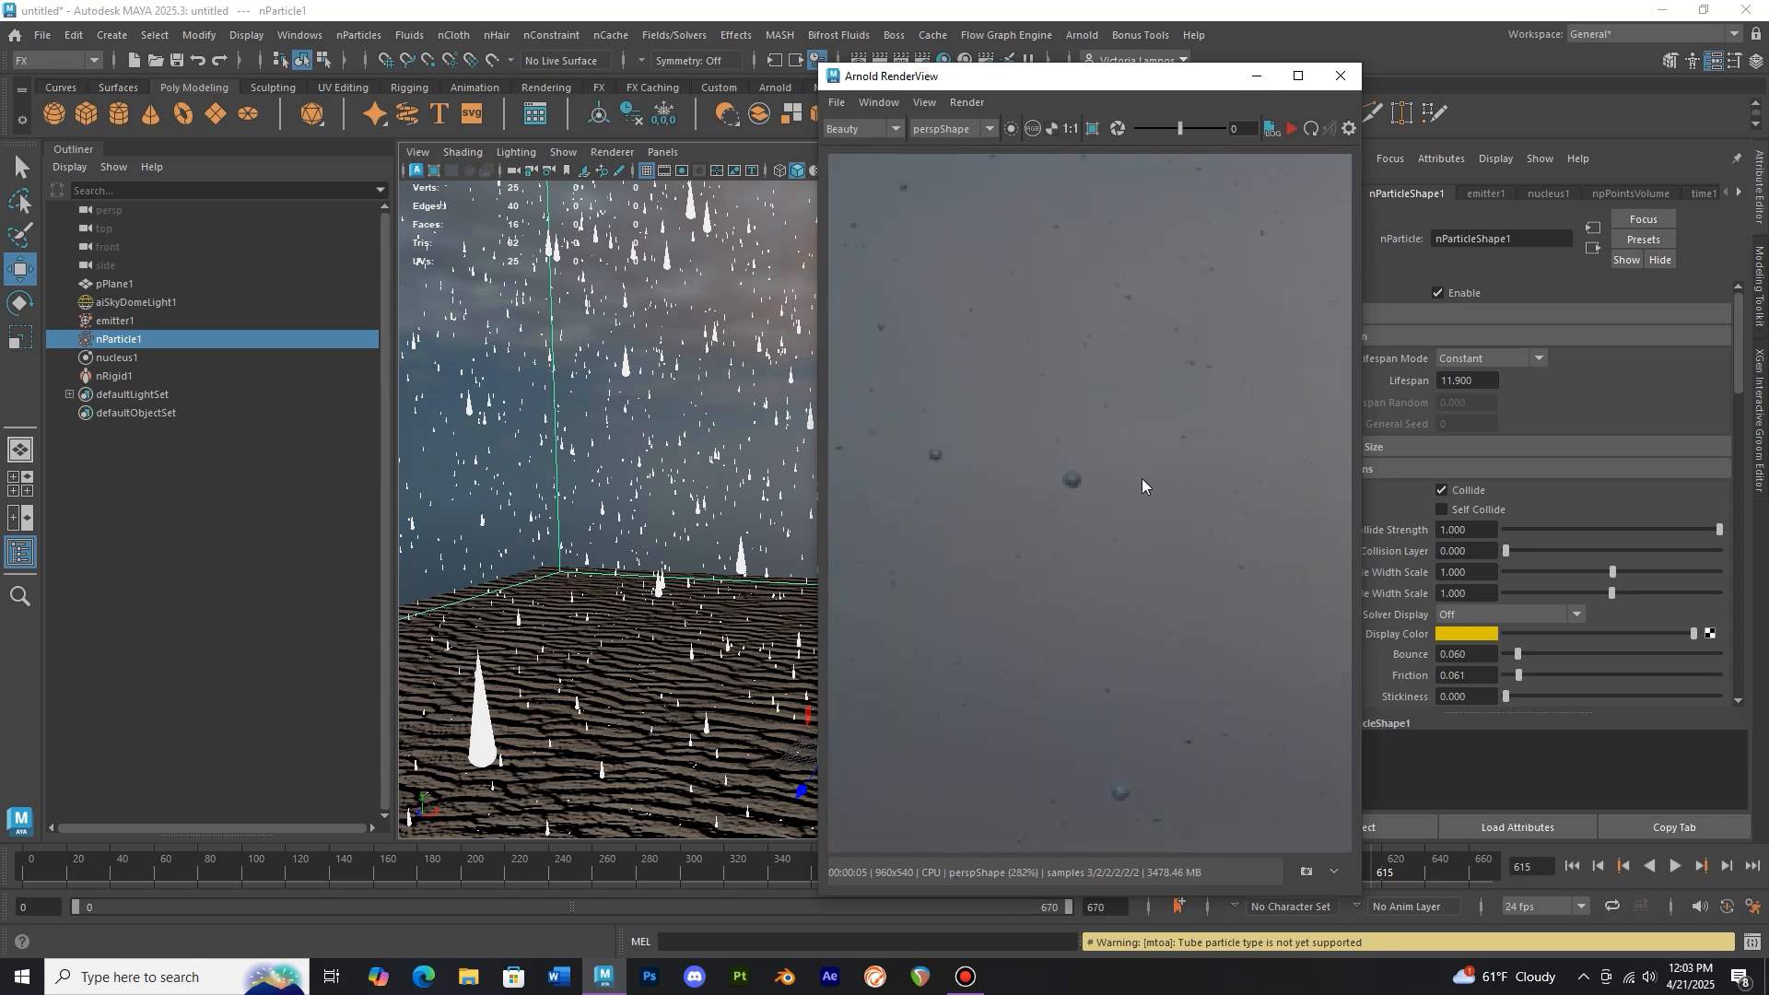
scroll(1142, 478, "down", 8)
scroll(1145, 482, "up", 4)
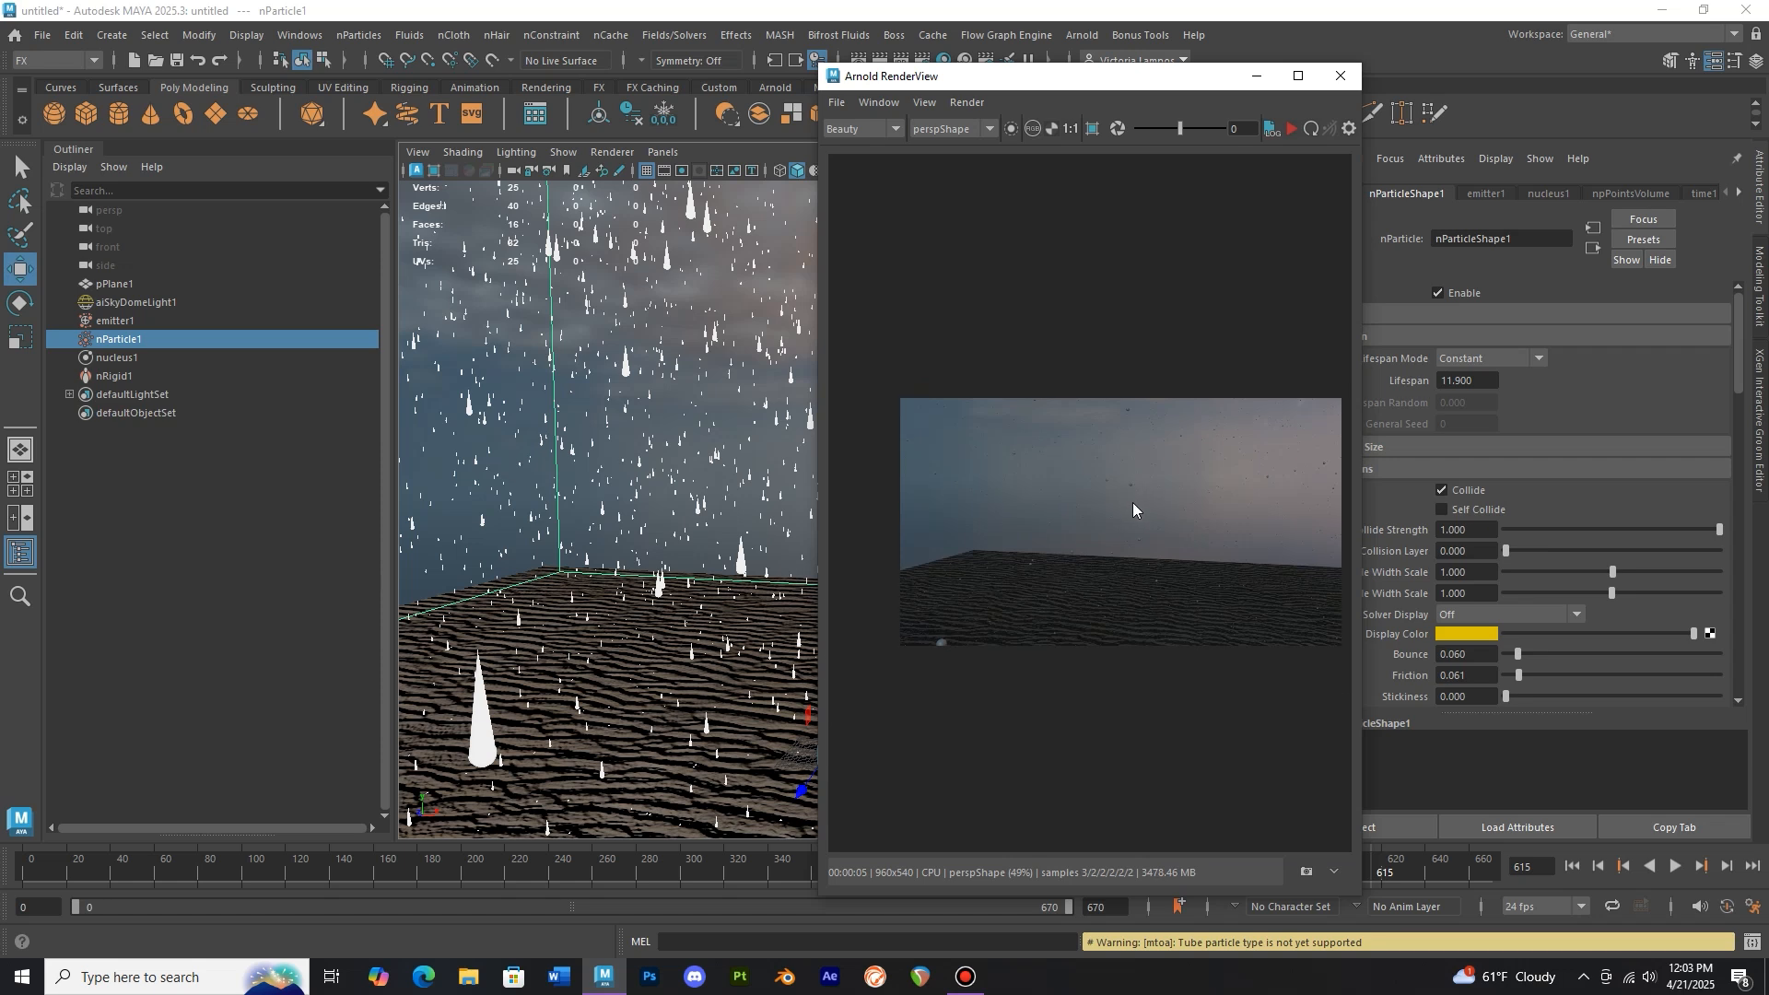
scroll(1152, 493, "down", 1)
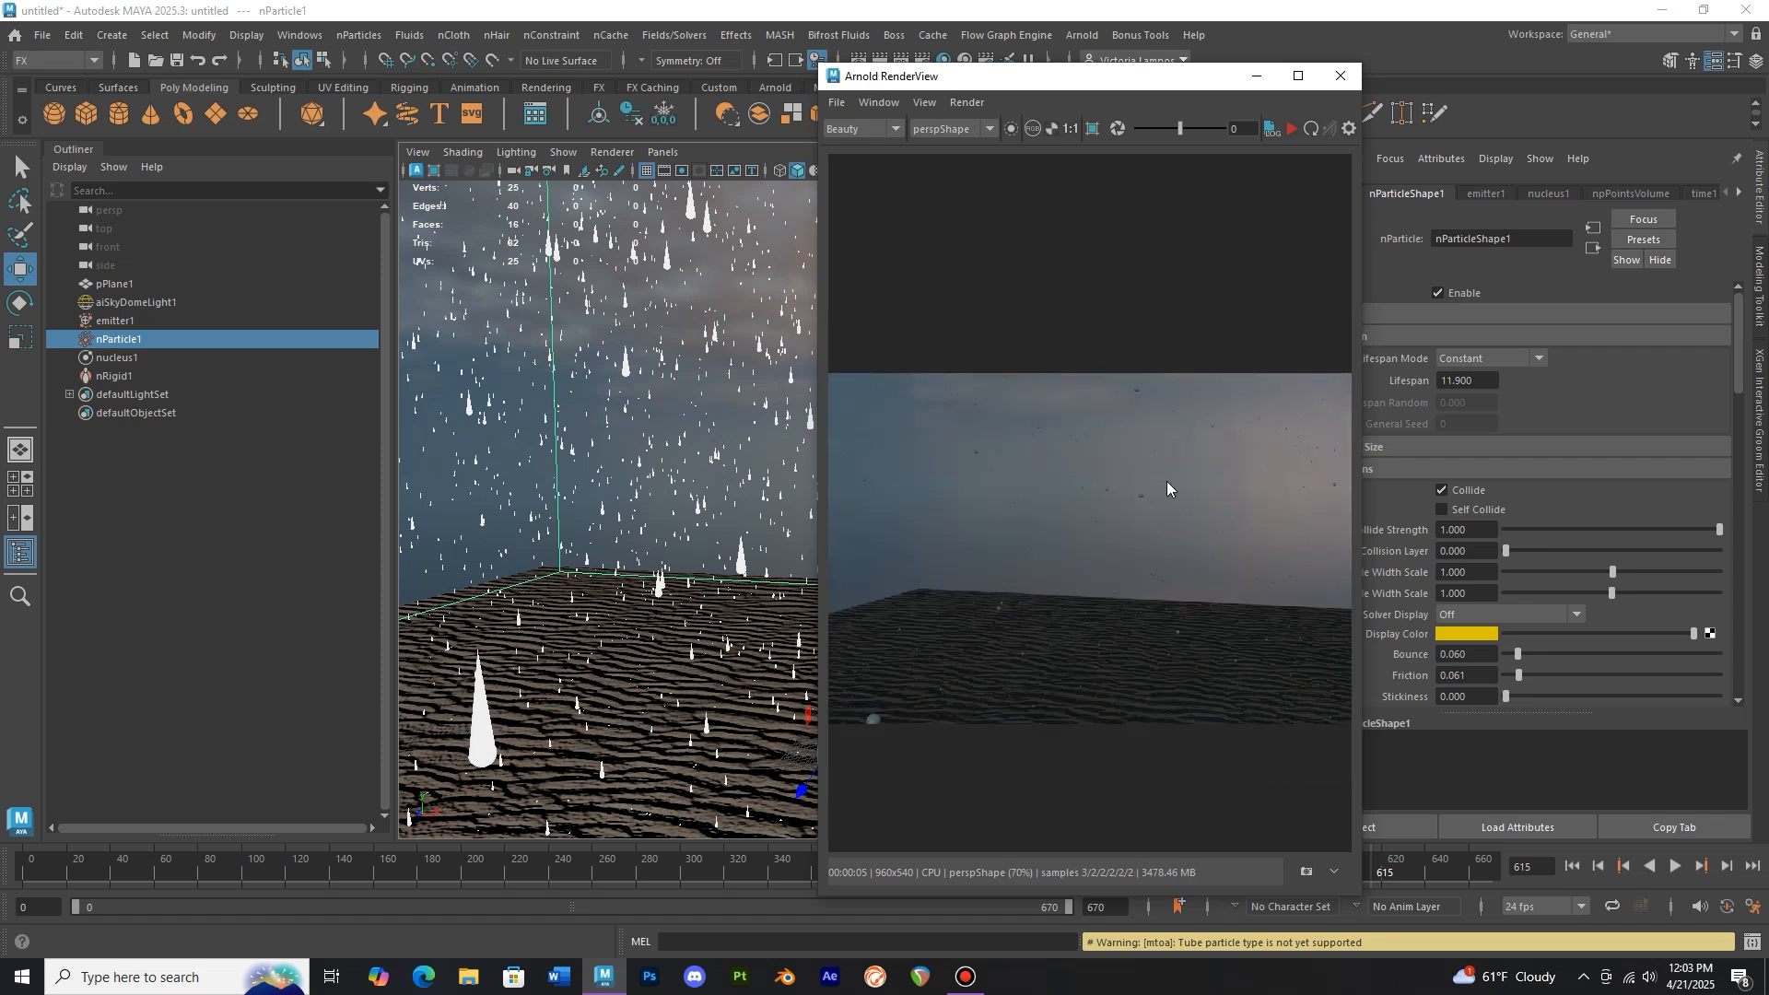
scroll(1069, 510, "down", 1)
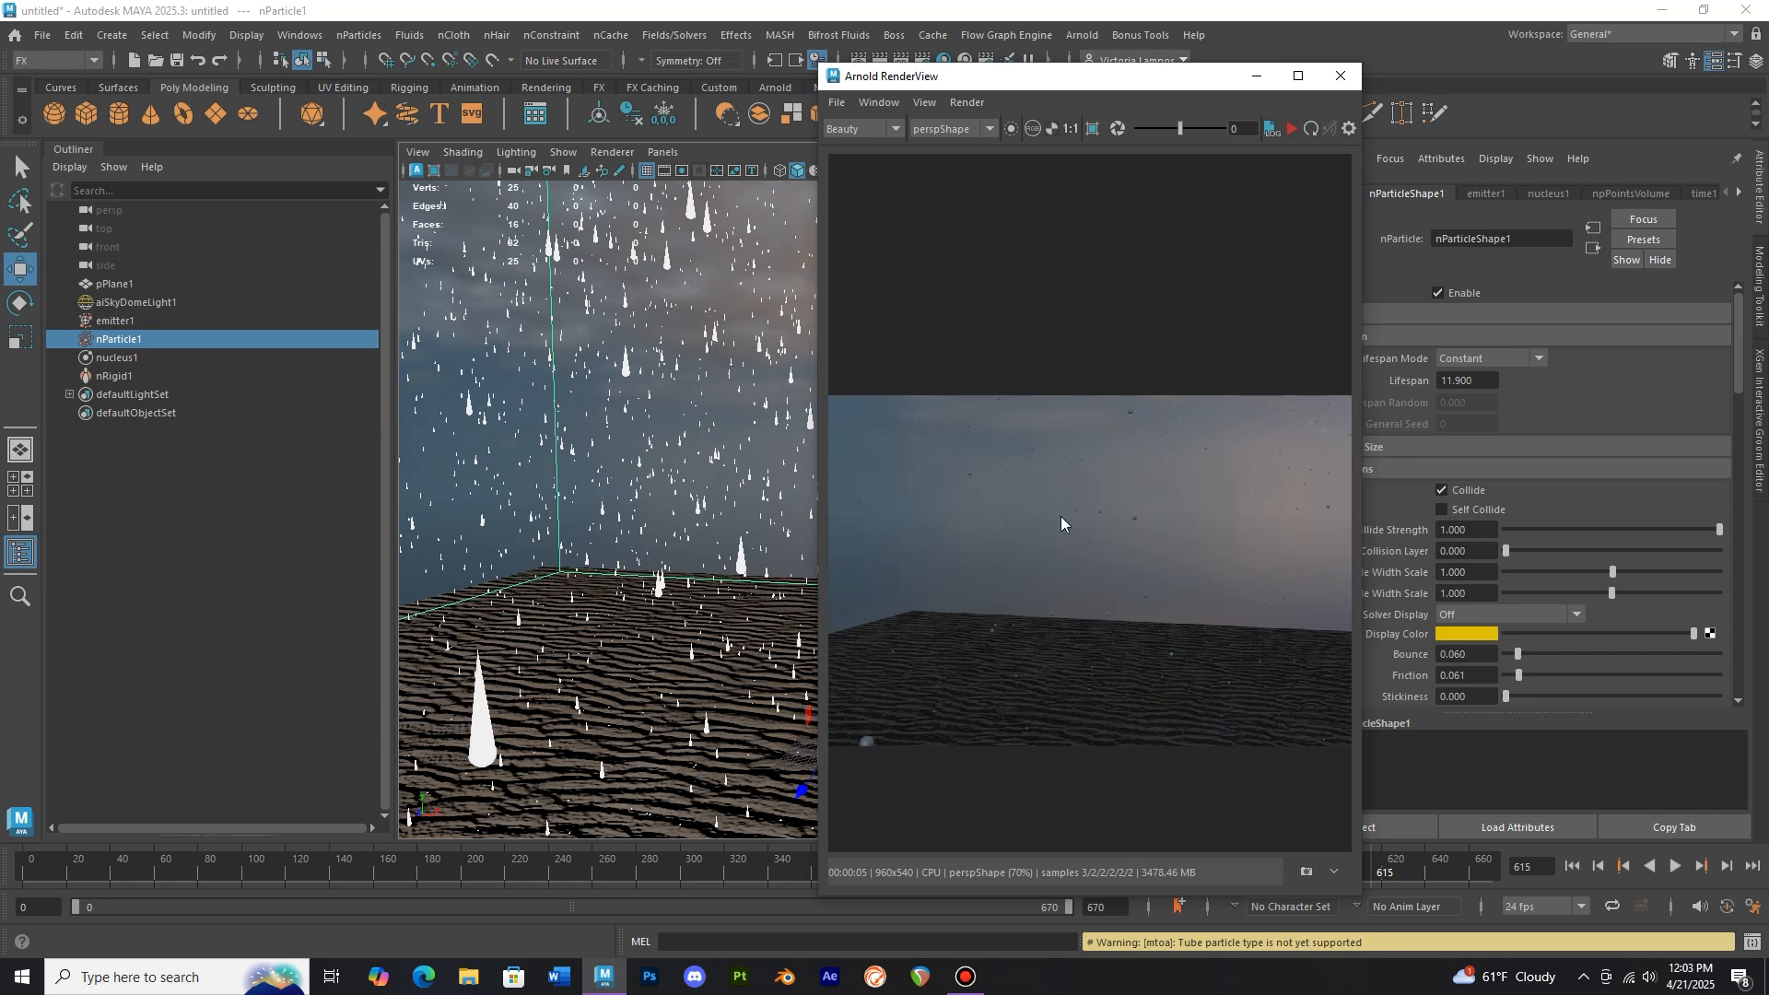
scroll(1113, 540, "up", 2)
scroll(1114, 548, "up", 5)
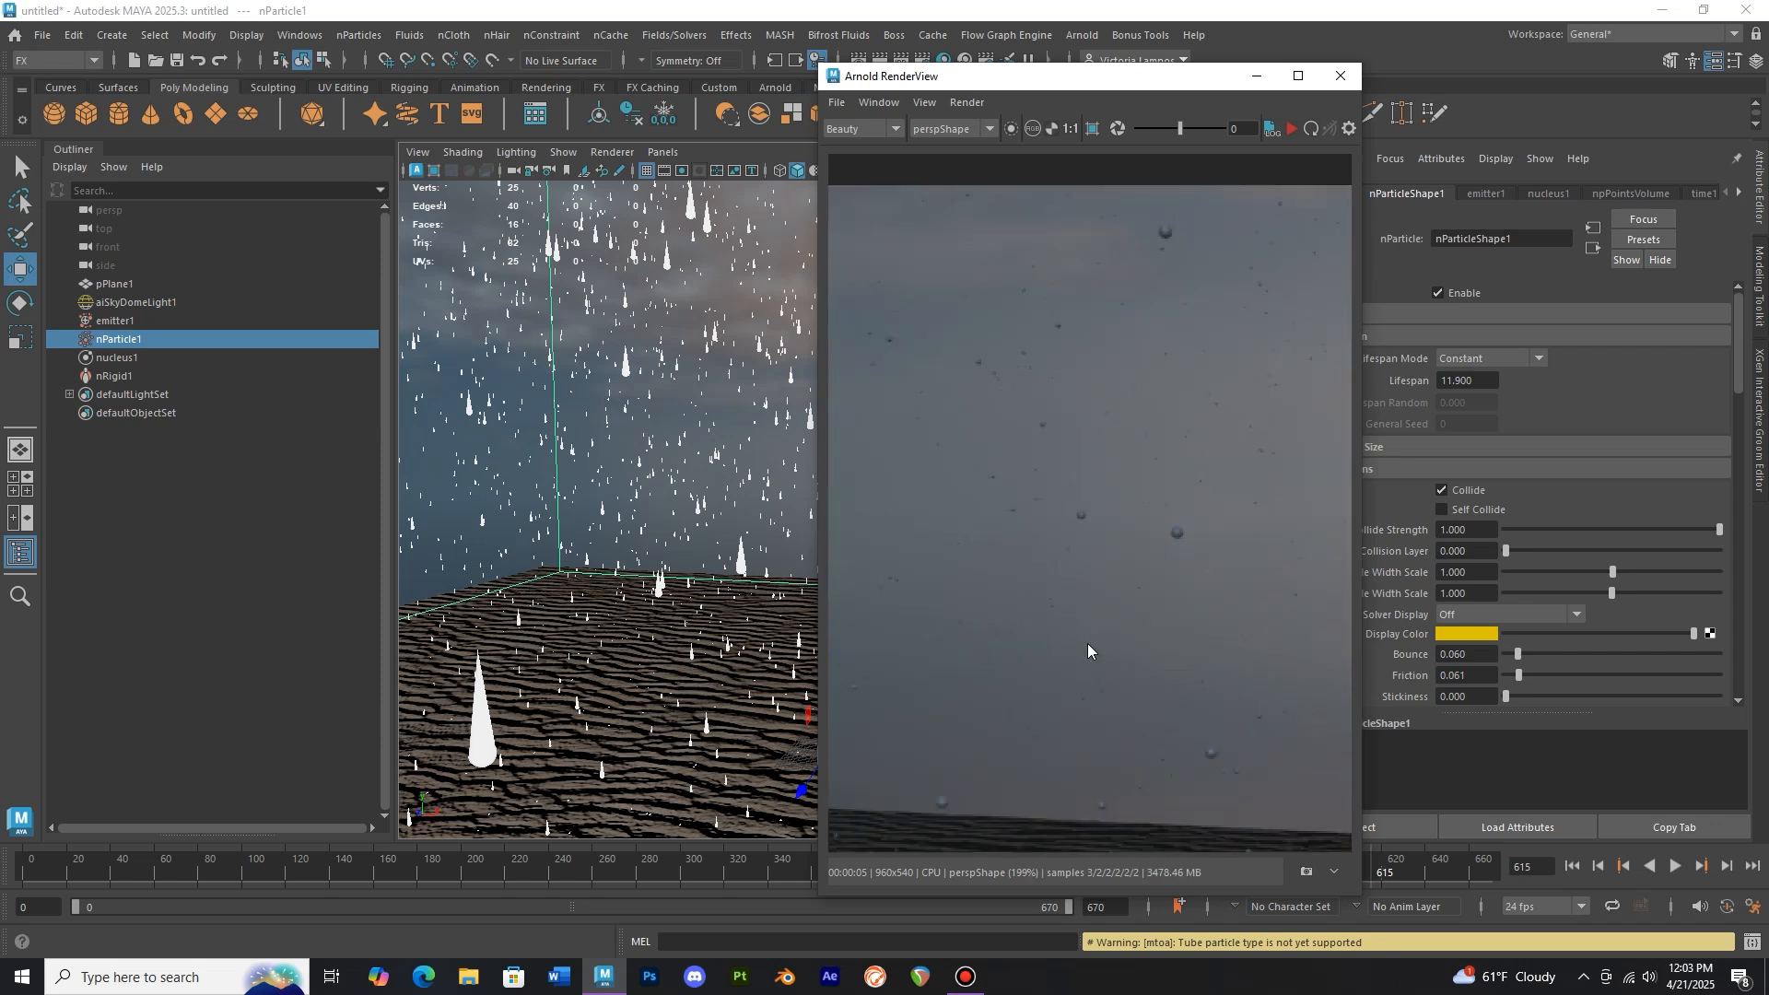
scroll(1097, 616, "down", 3)
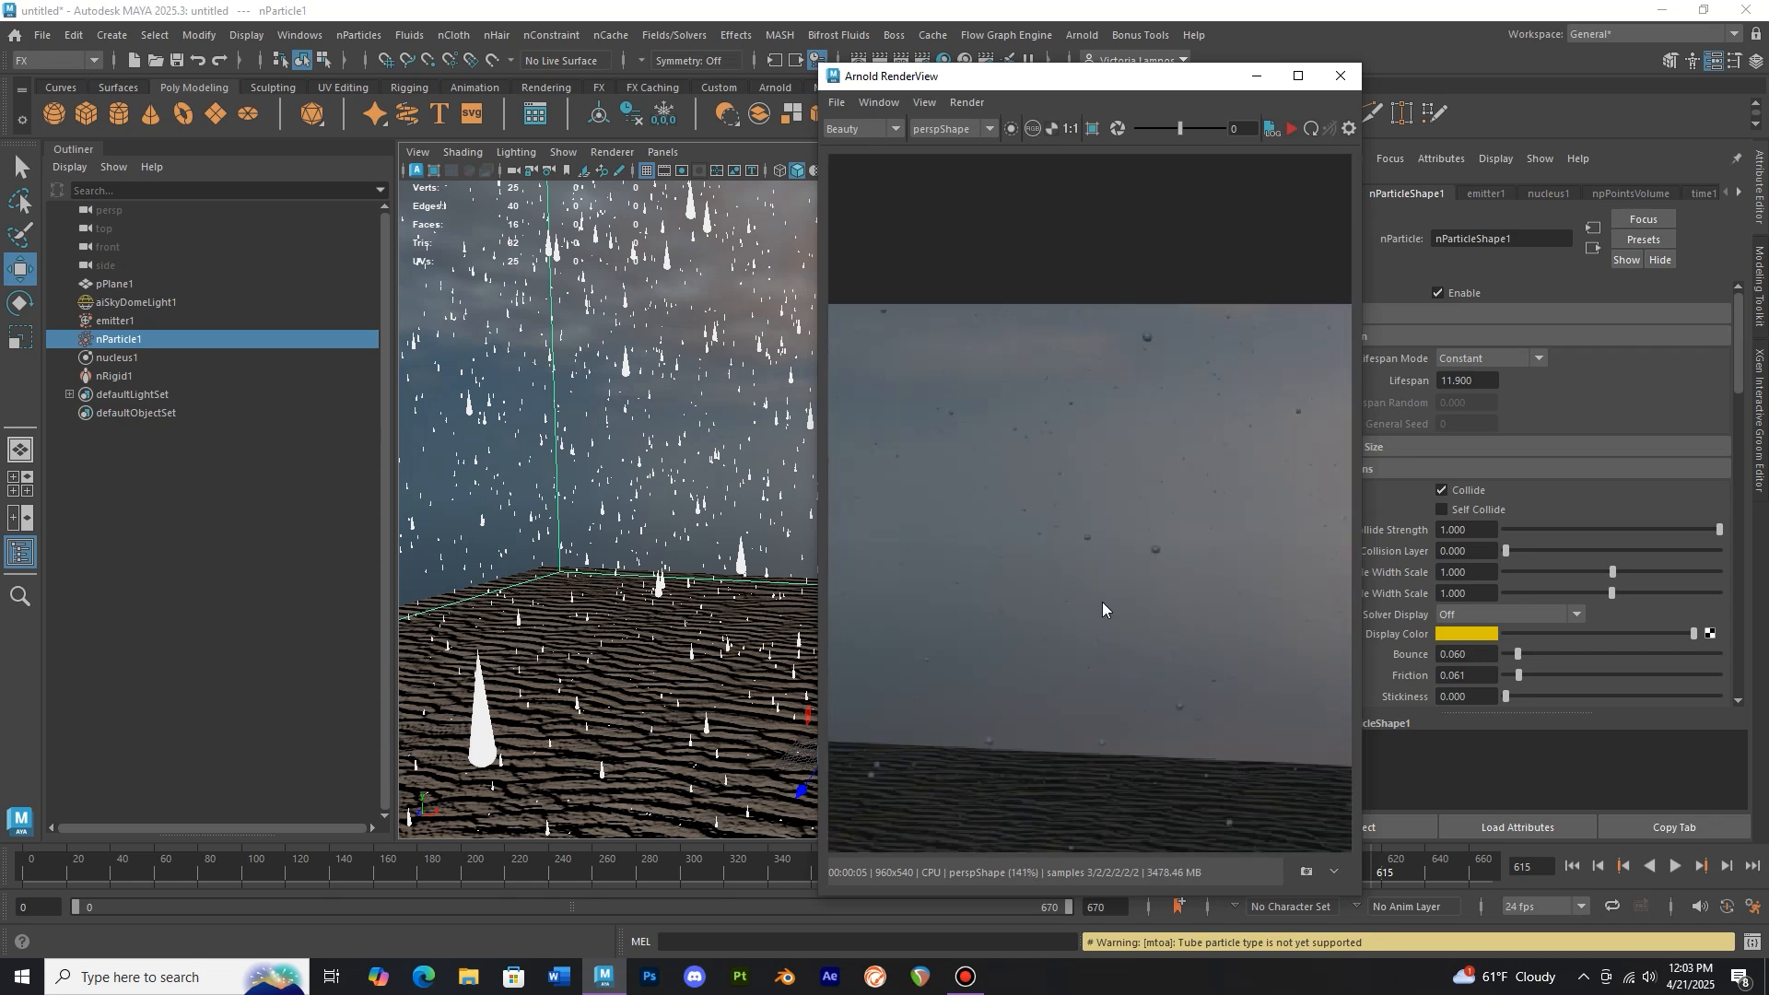
scroll(1104, 599, "down", 2)
middle_click_drag(1114, 589, 1121, 536)
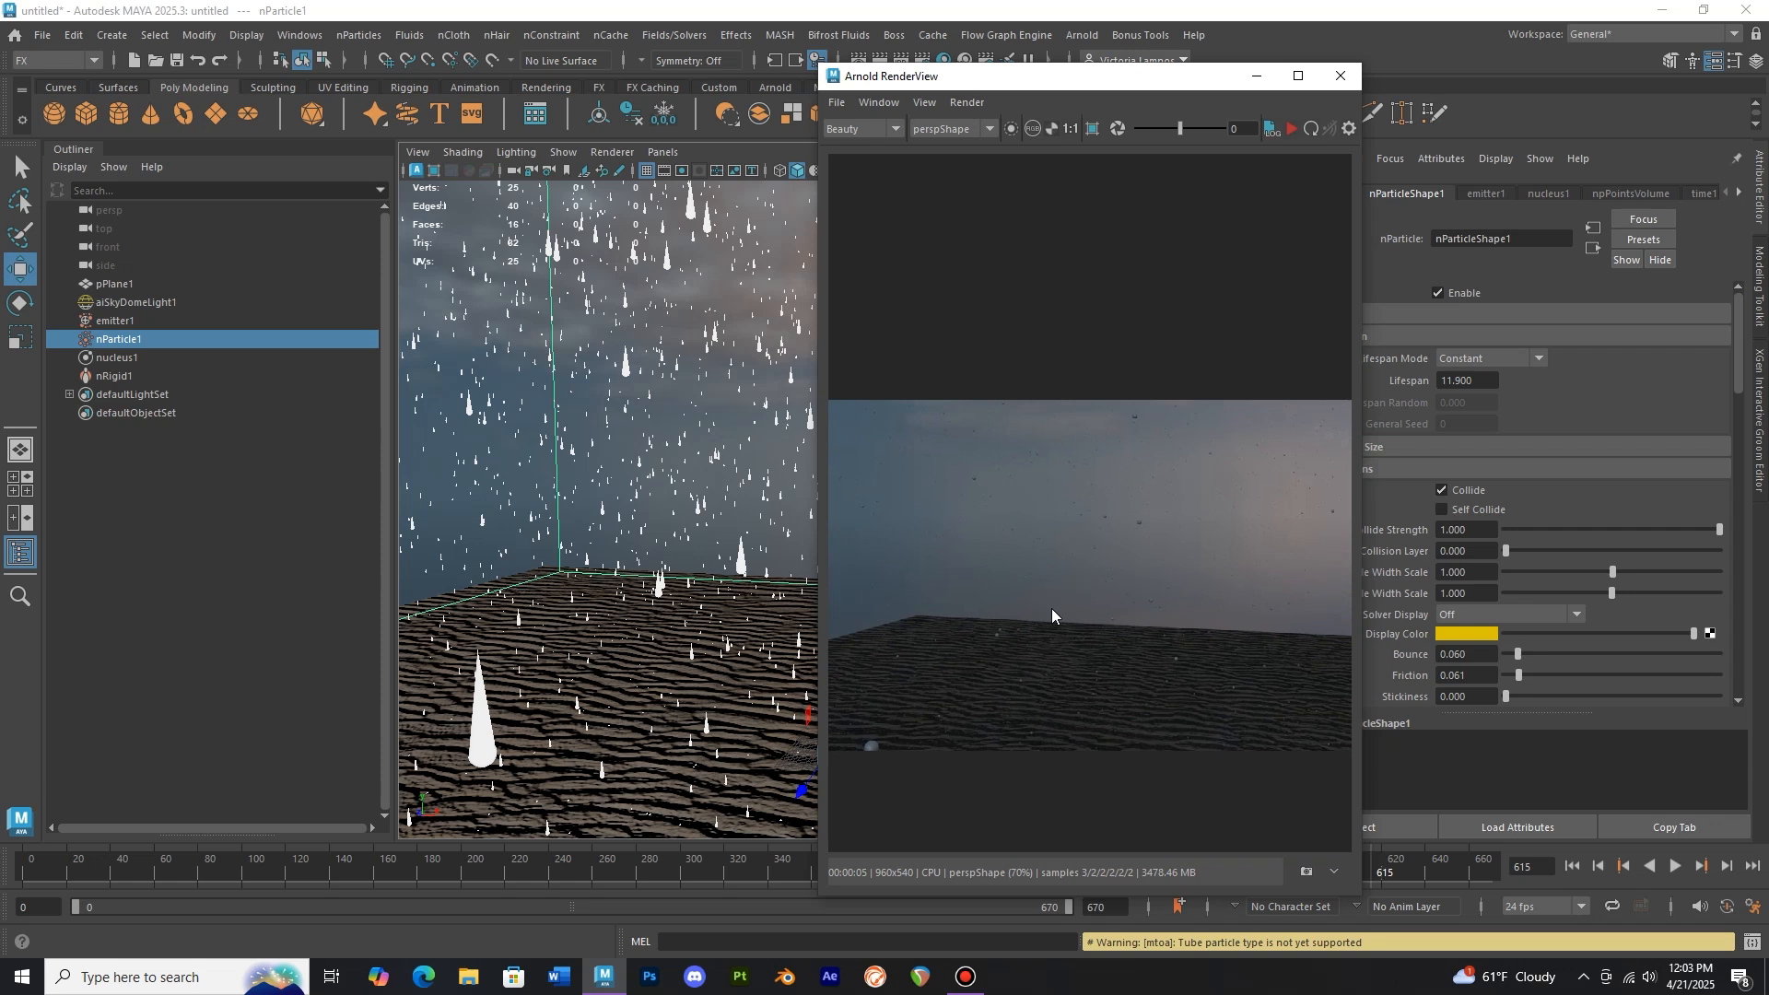
scroll(1052, 608, "up", 3)
scroll(1053, 605, "up", 2)
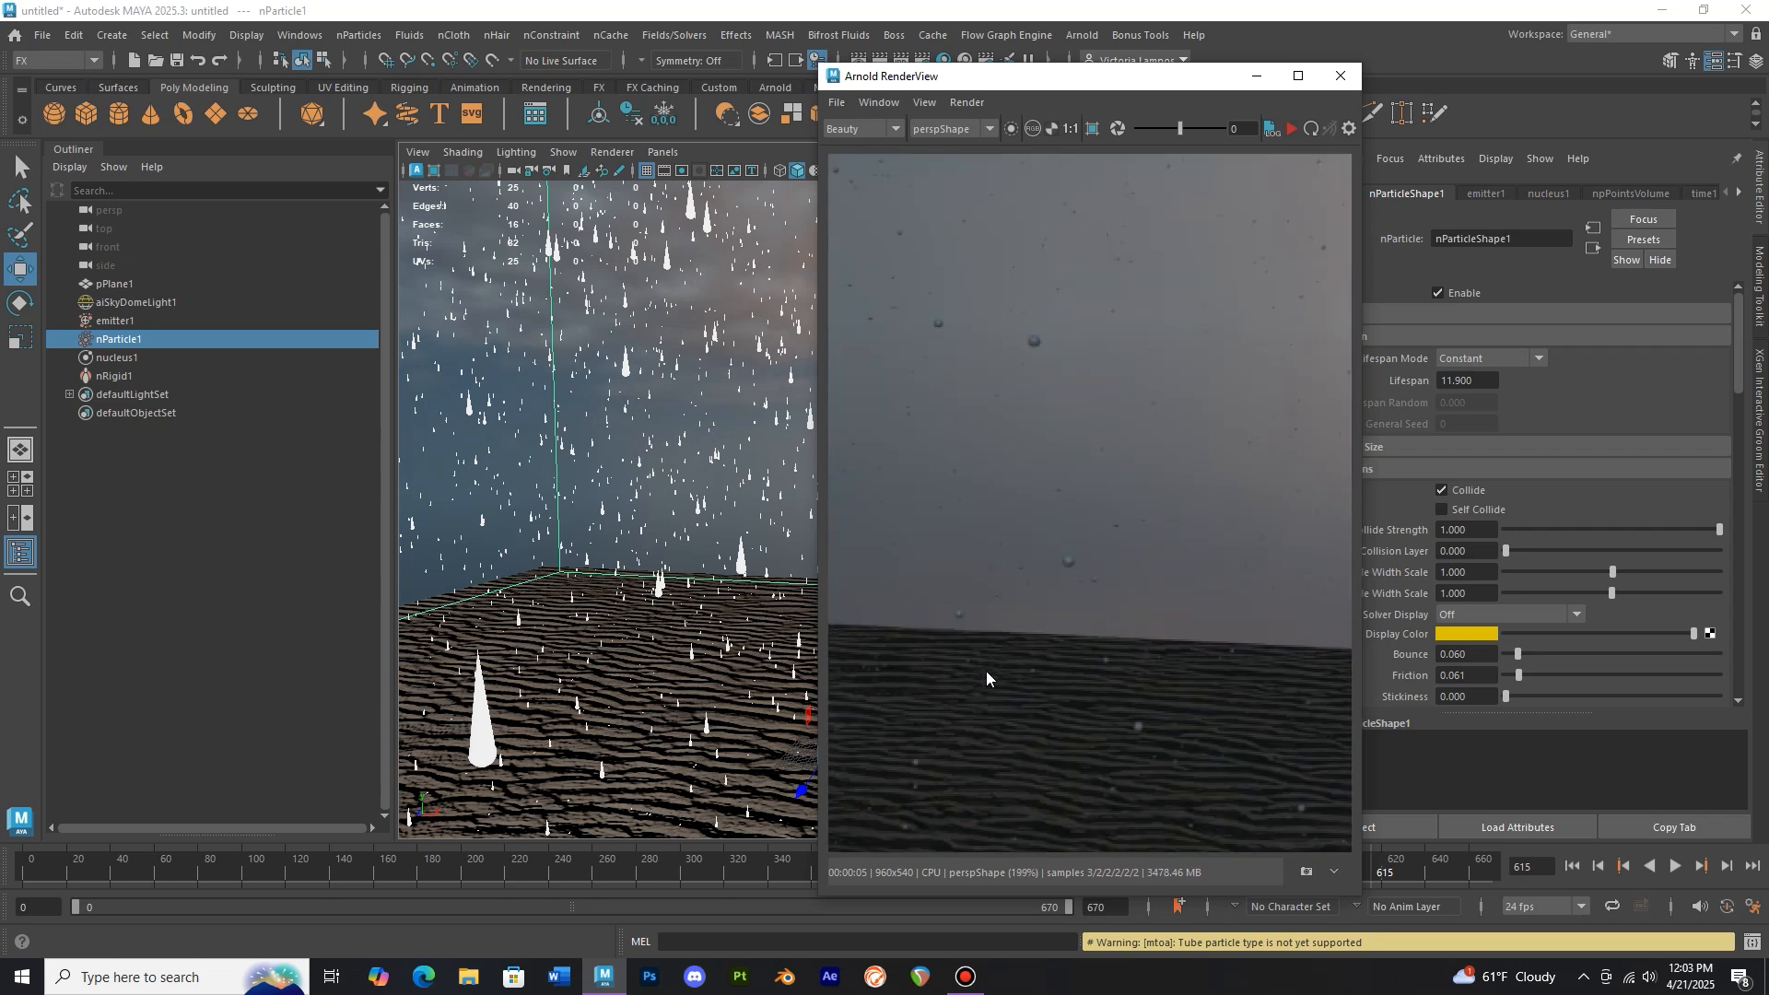
scroll(1058, 624, "down", 4)
middle_click_drag(1092, 577, 1161, 543)
scroll(965, 633, "up", 1)
mouse_move(964, 633)
middle_mouse_down()
mouse_move(1117, 569)
mouse_move(943, 635)
middle_mouse_up()
scroll(1107, 581, "up", 2)
scroll(1167, 535, "down", 2)
middle_click_drag(1119, 595, 991, 619)
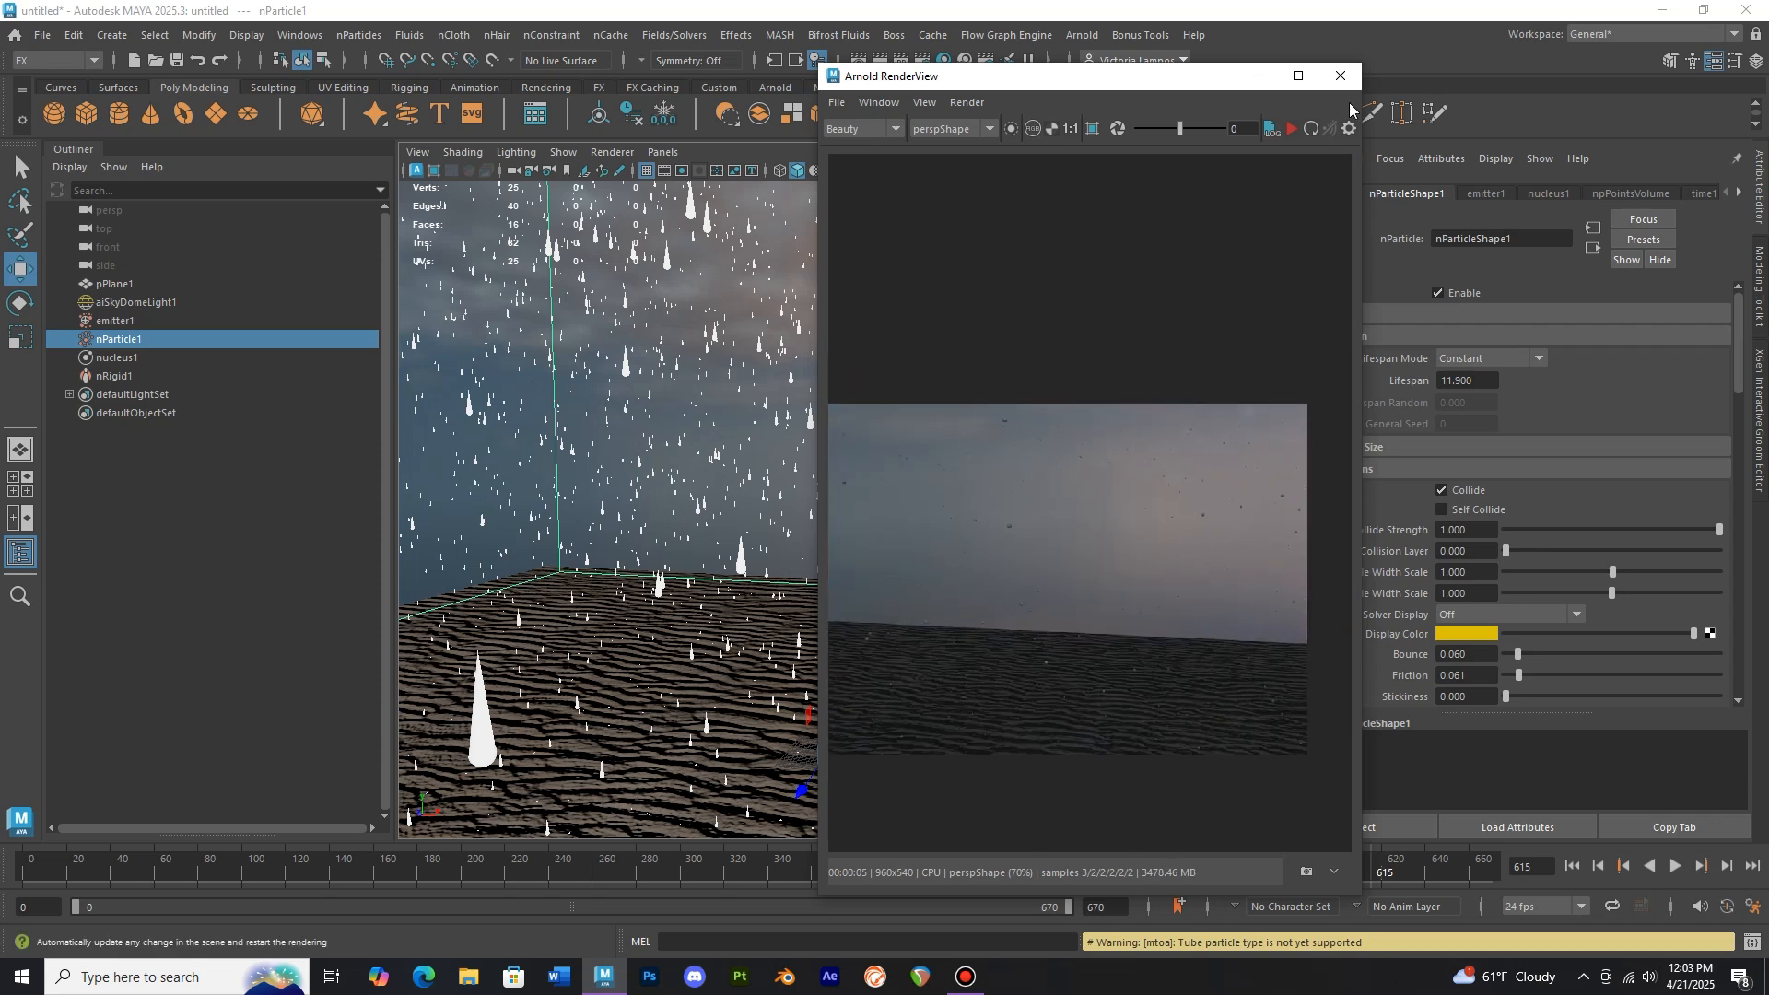
left_click(1341, 75)
Reduce the nParticle shading Radius 1 to about 0.088 to thin the rain tubes
left_click(1611, 190)
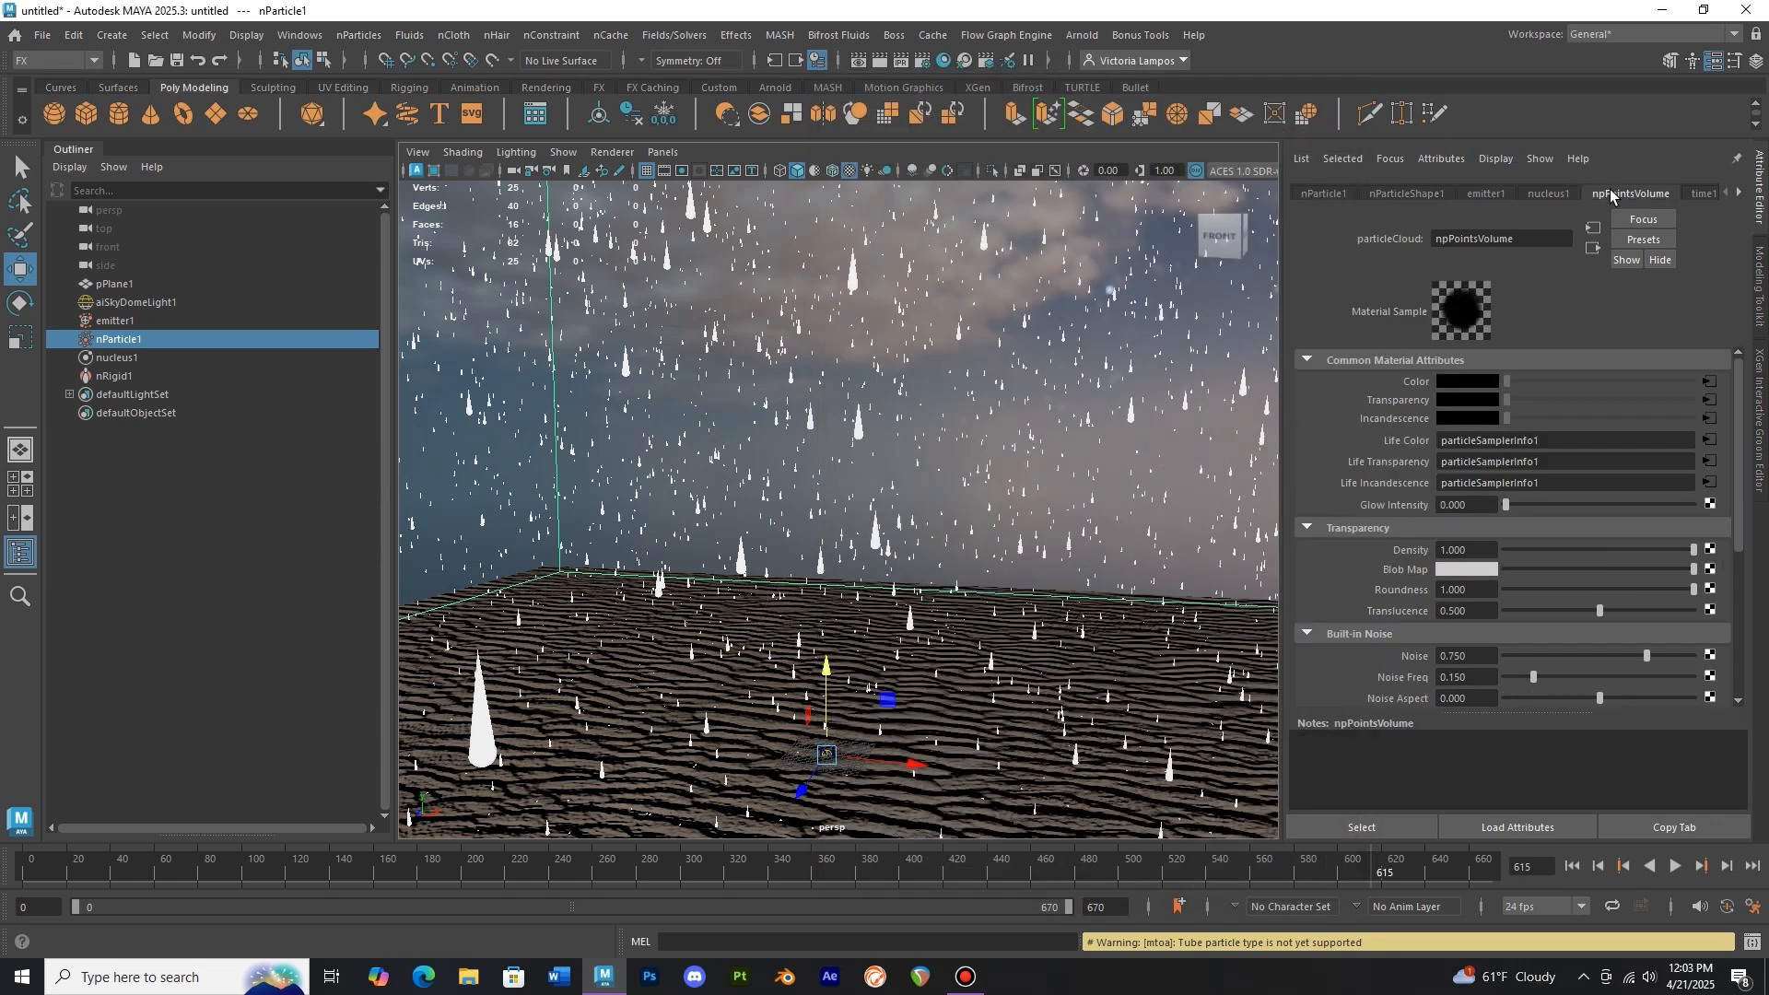
left_click(1737, 196)
left_click(1429, 193)
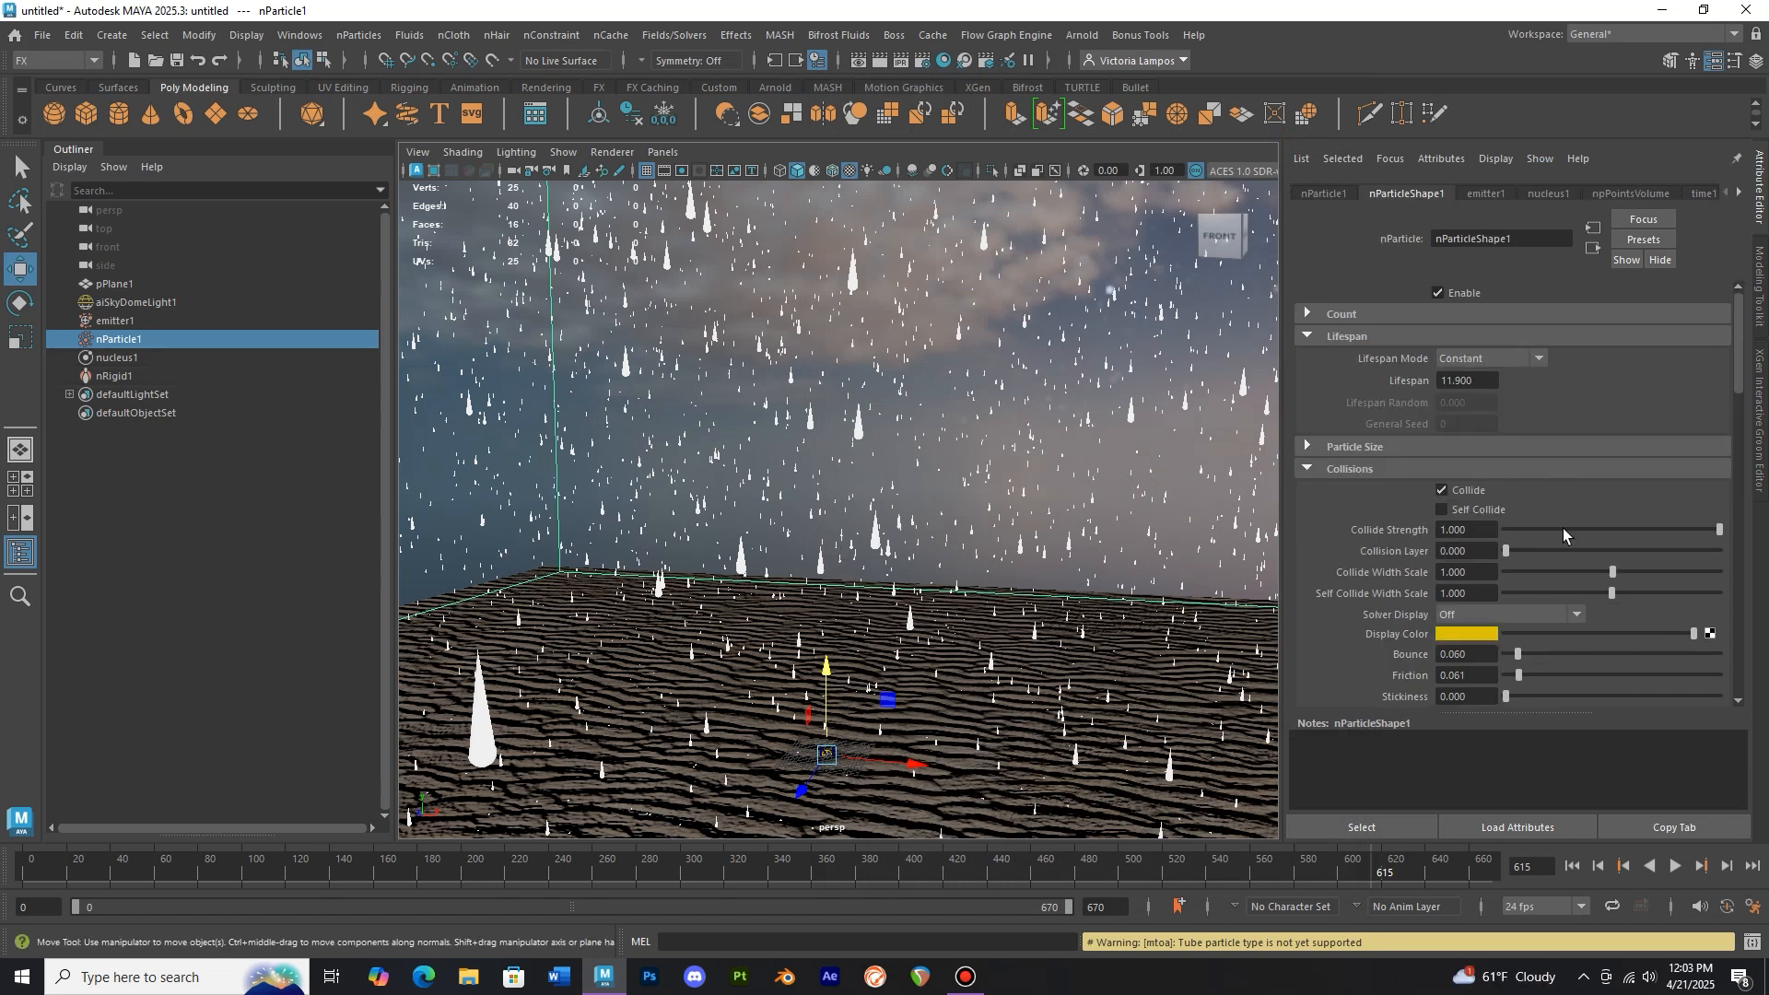
scroll(1554, 579, "down", 7)
scroll(1458, 570, "down", 4)
left_click_drag(1515, 561, 1518, 588)
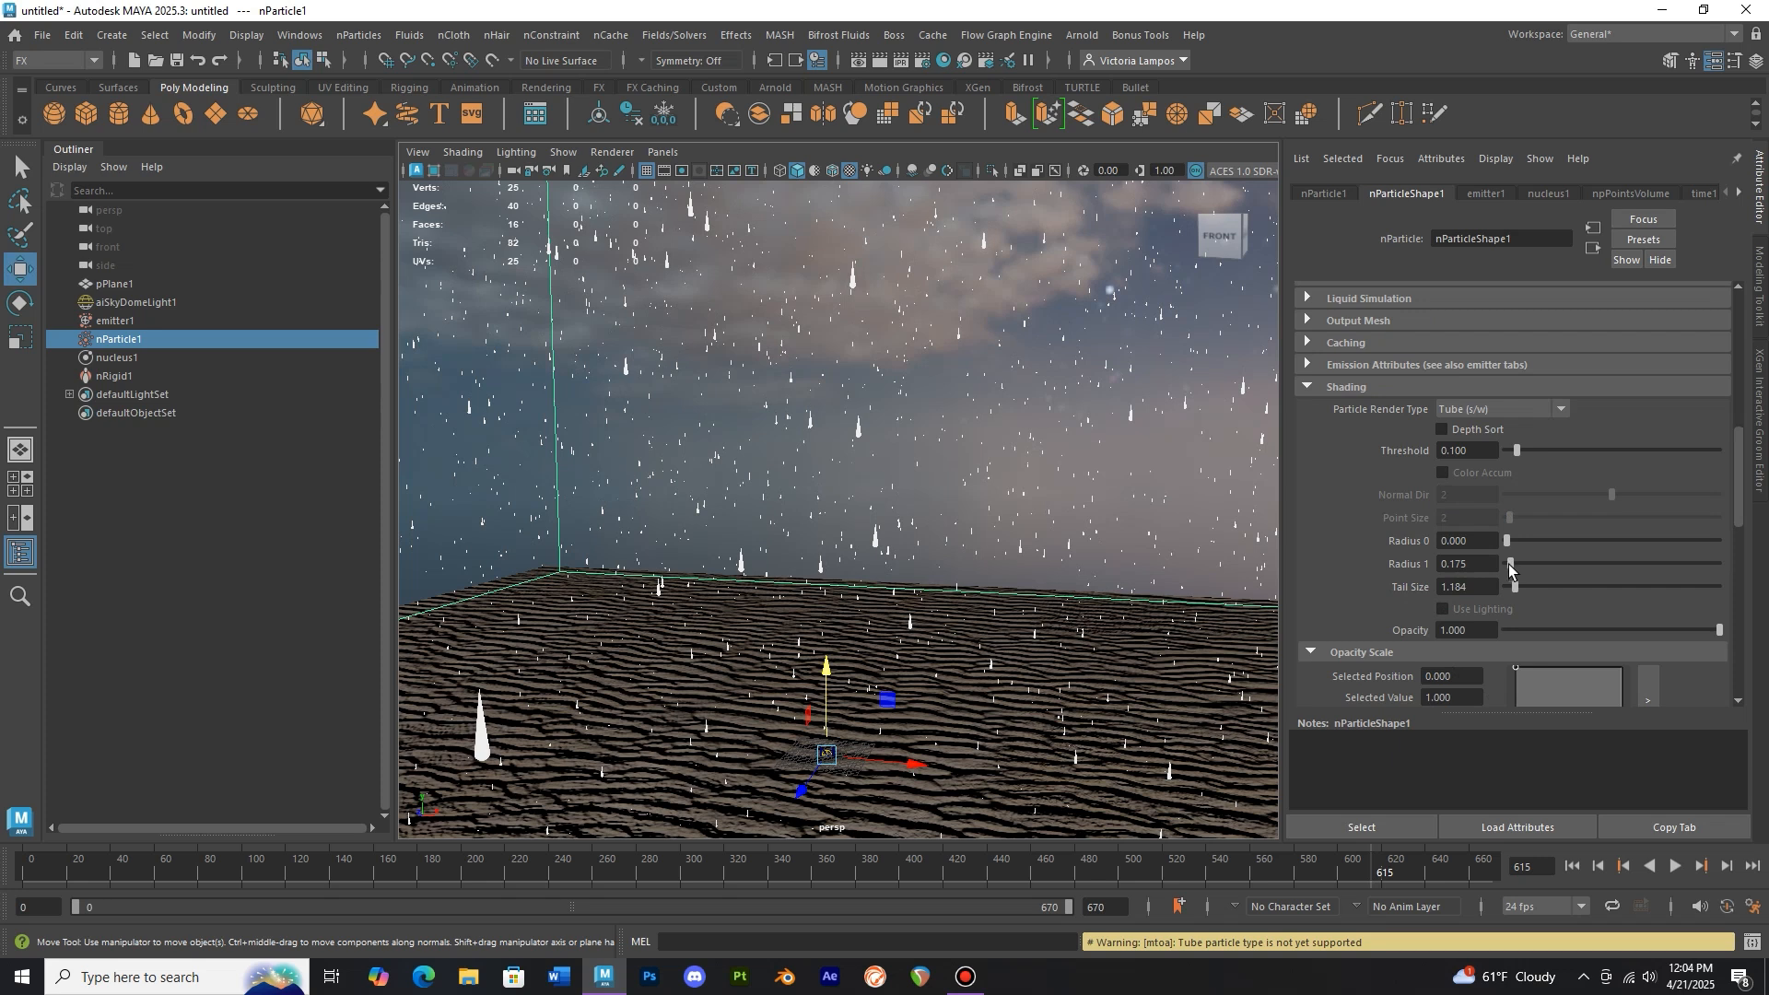
left_click_drag(1510, 563, 1507, 563)
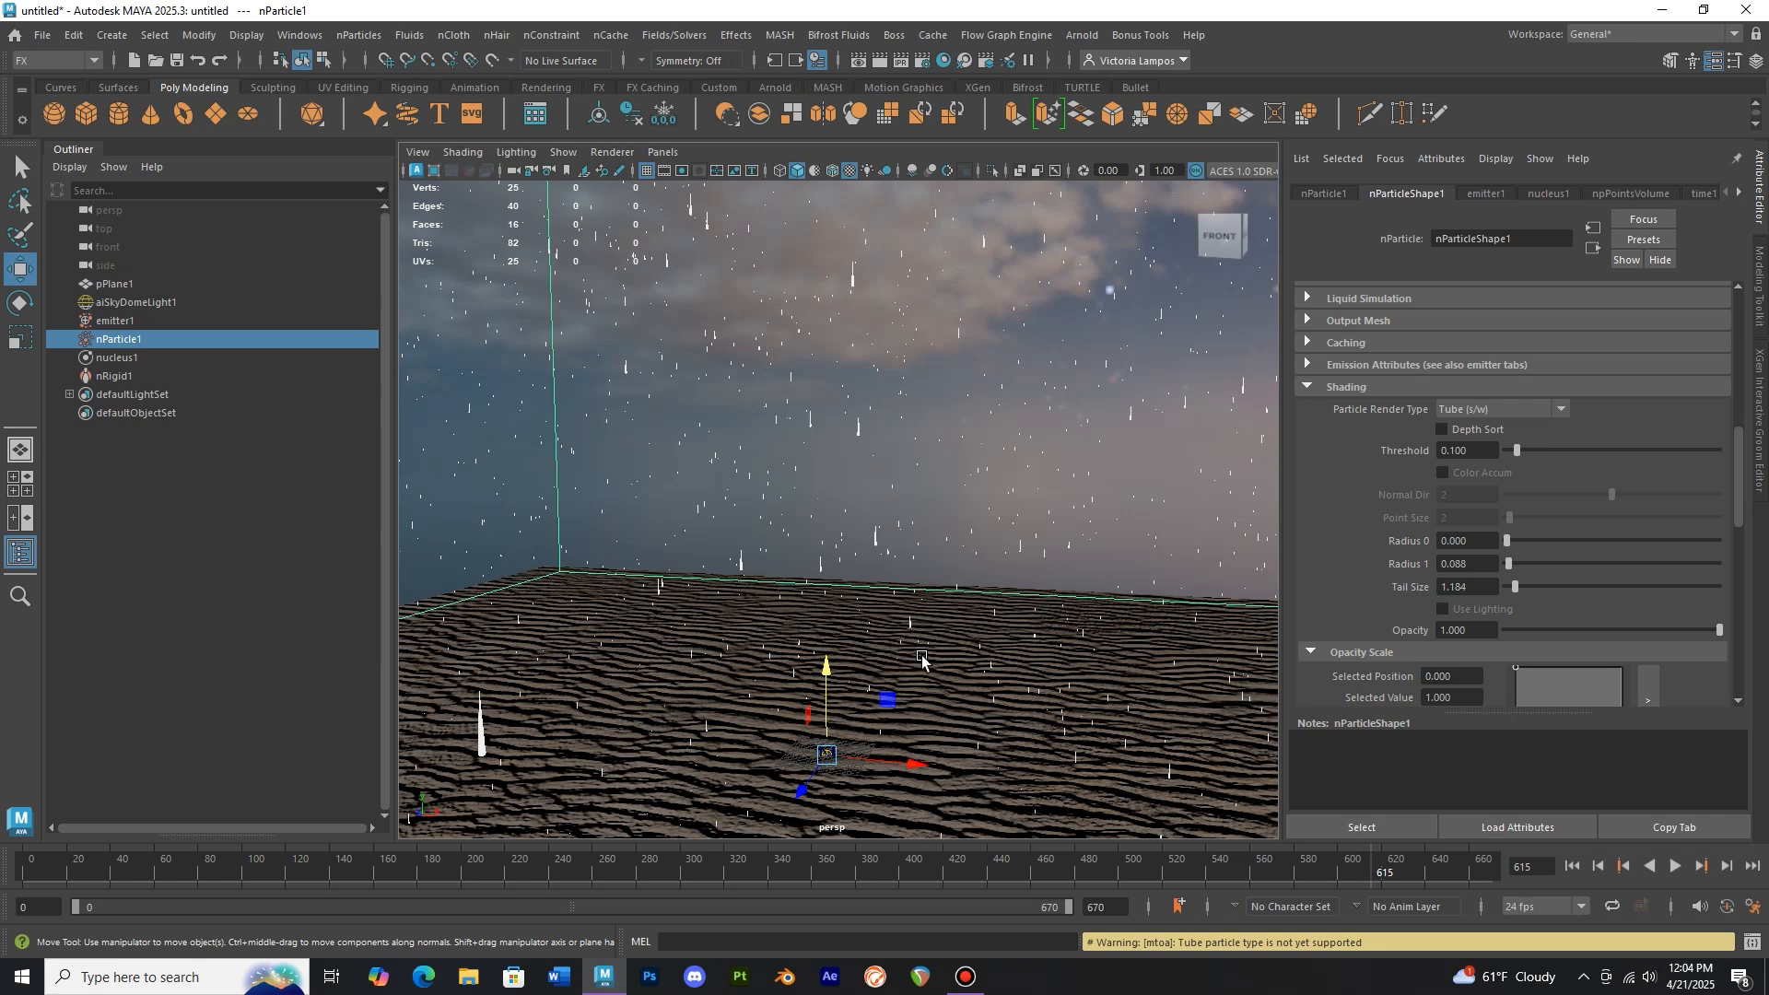
Create a polygon sphere scaled to about 0.314 with 16 axis subdivisions
middle_click_drag(908, 645, 927, 497, "alt")
scroll(897, 563, "up", 3)
scroll(923, 516, "up", 4)
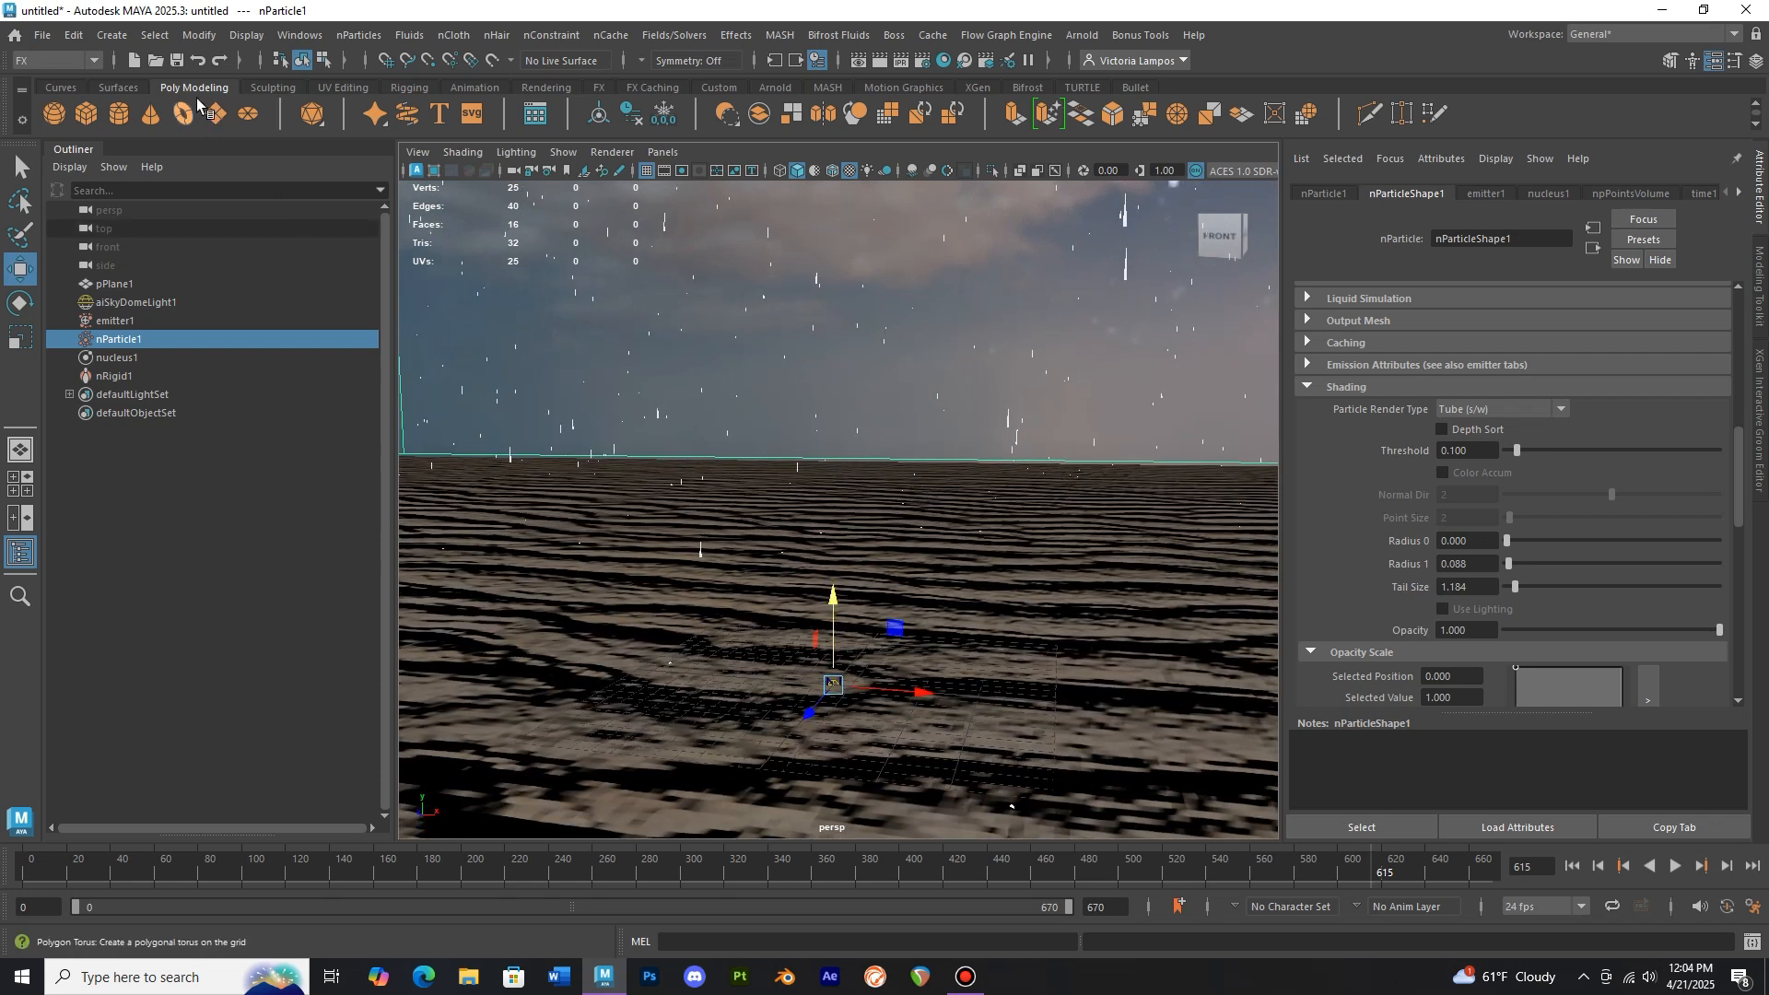
left_click(55, 115)
left_click_drag(834, 618, 832, 507)
key("r")
scroll(871, 571, "up", 3)
middle_click_drag(871, 571, 799, 615)
left_click_drag(799, 614, 821, 654)
scroll(795, 616, "up", 3)
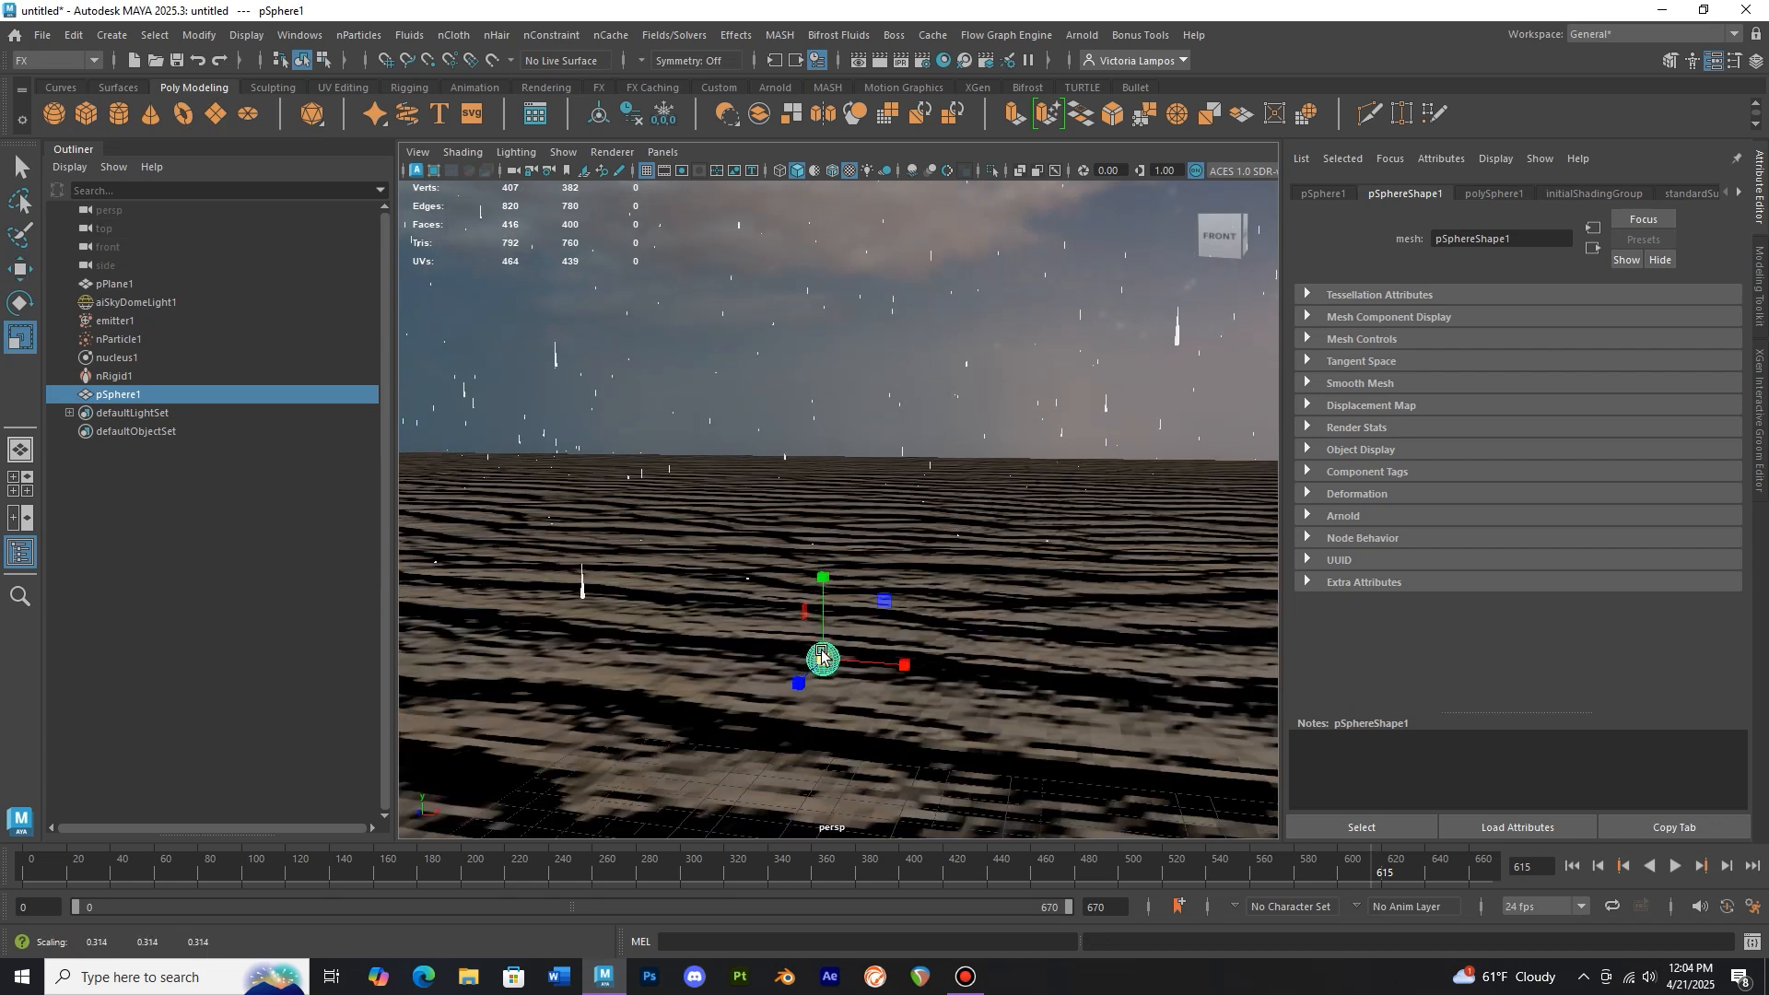
left_click(1493, 195)
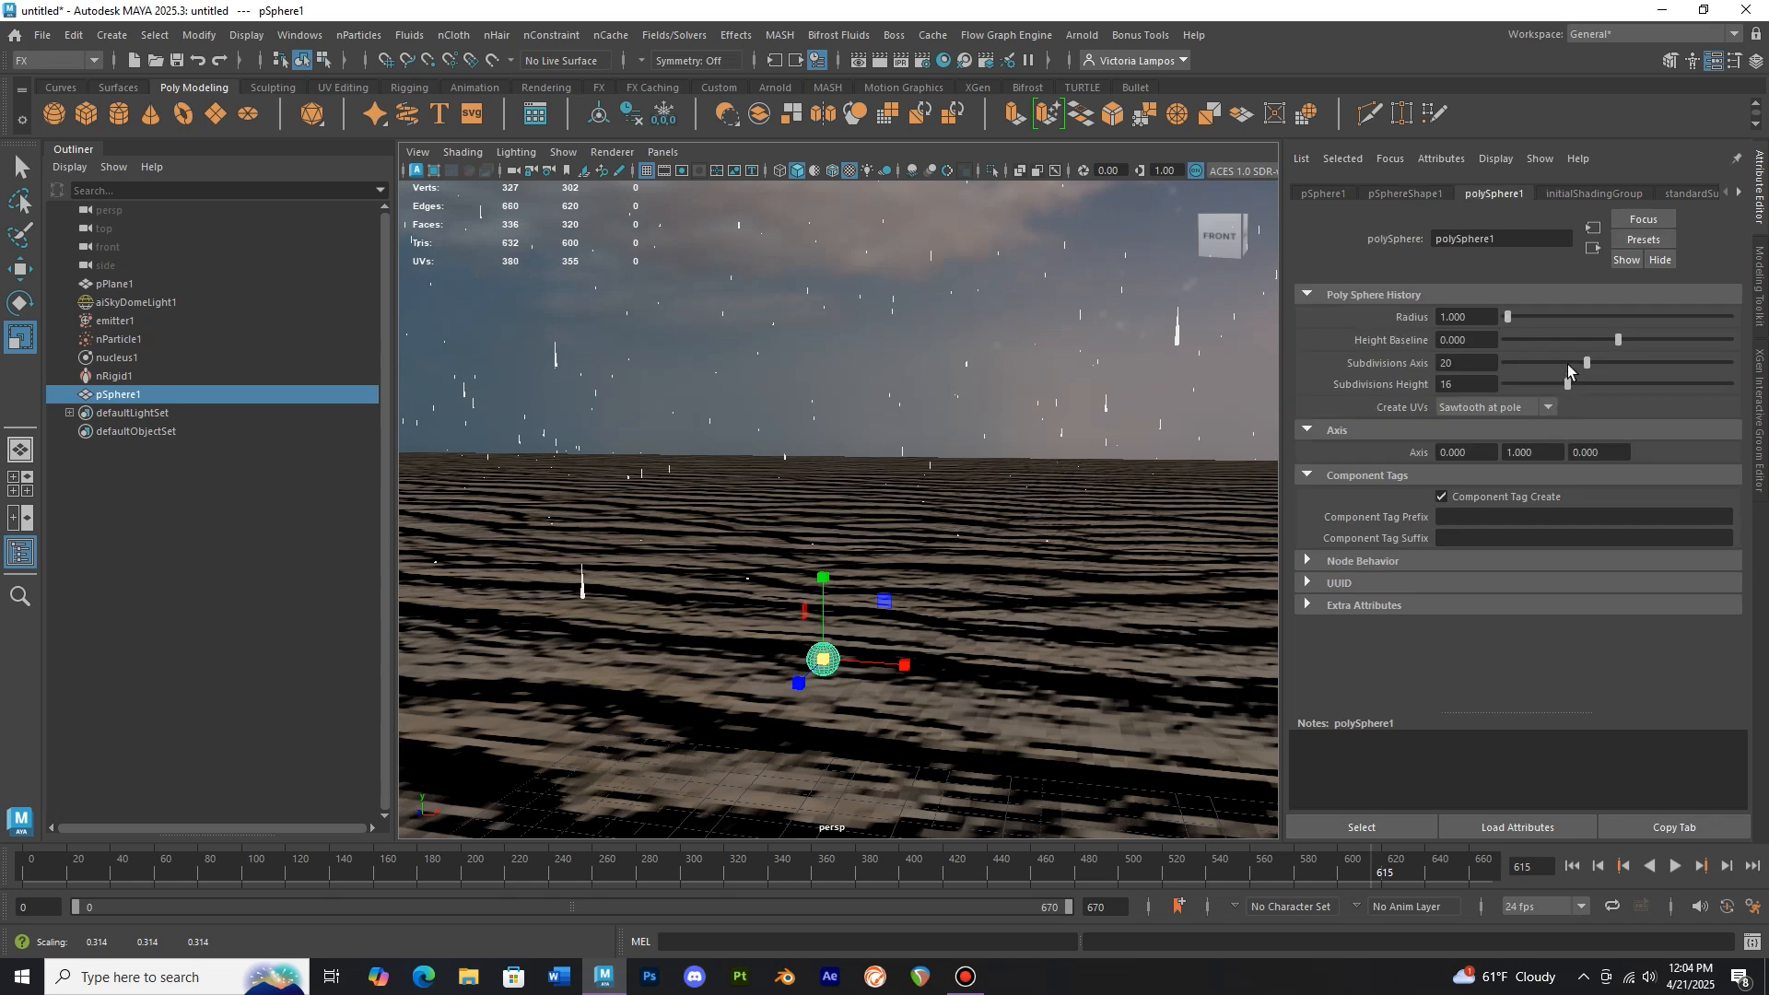
scroll(816, 632, "up", 5)
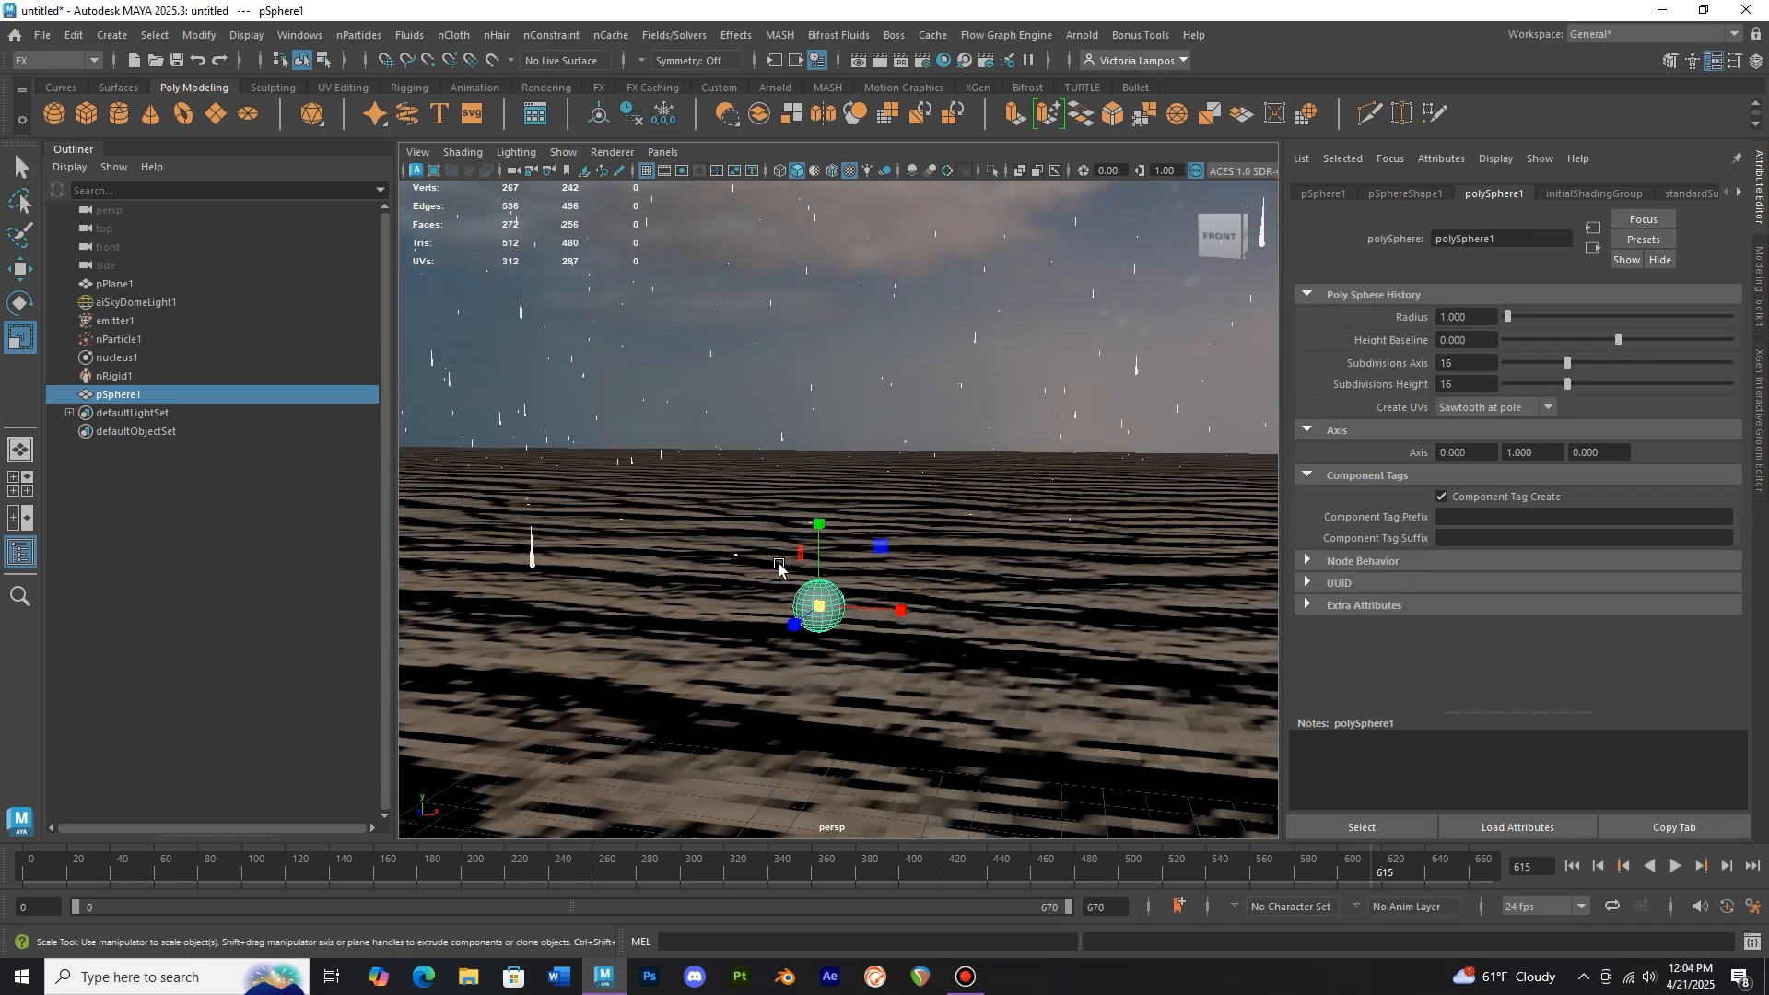
Select the sphere's top vertex and pull it upward with soft selection into a raindrop shape
right_click(820, 631)
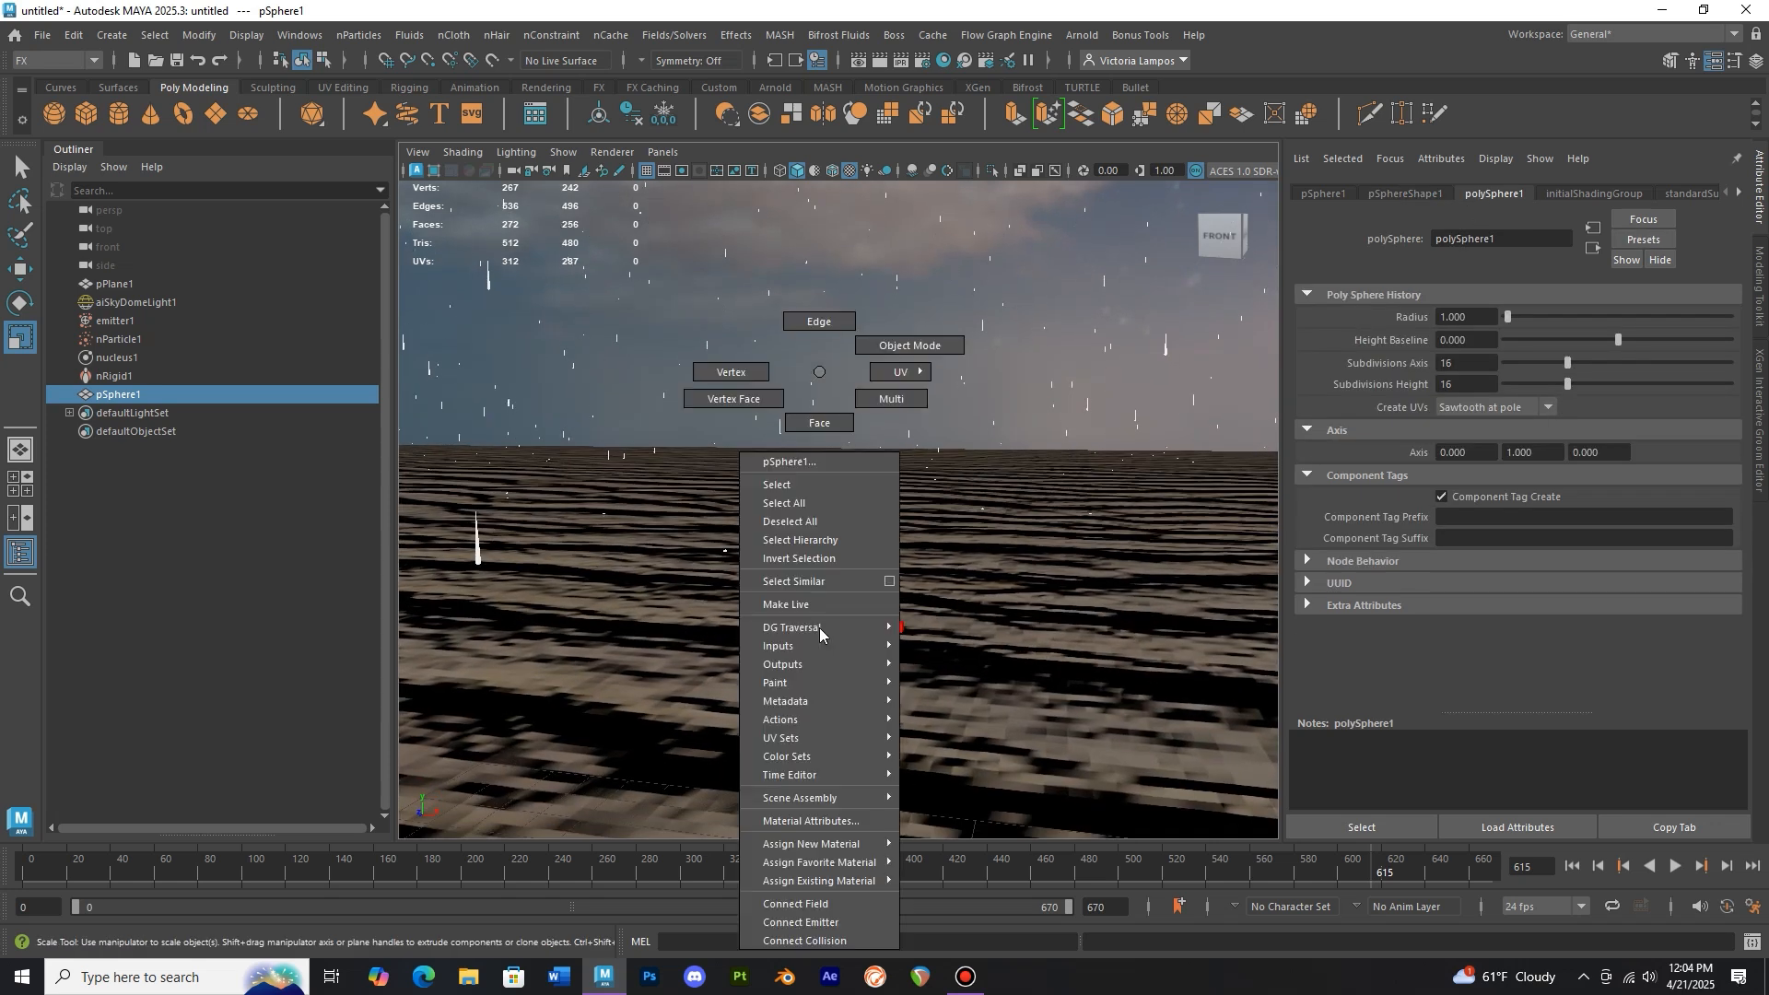
right_click_drag(820, 627, 775, 375)
left_click_drag(838, 535, 844, 612, "alt")
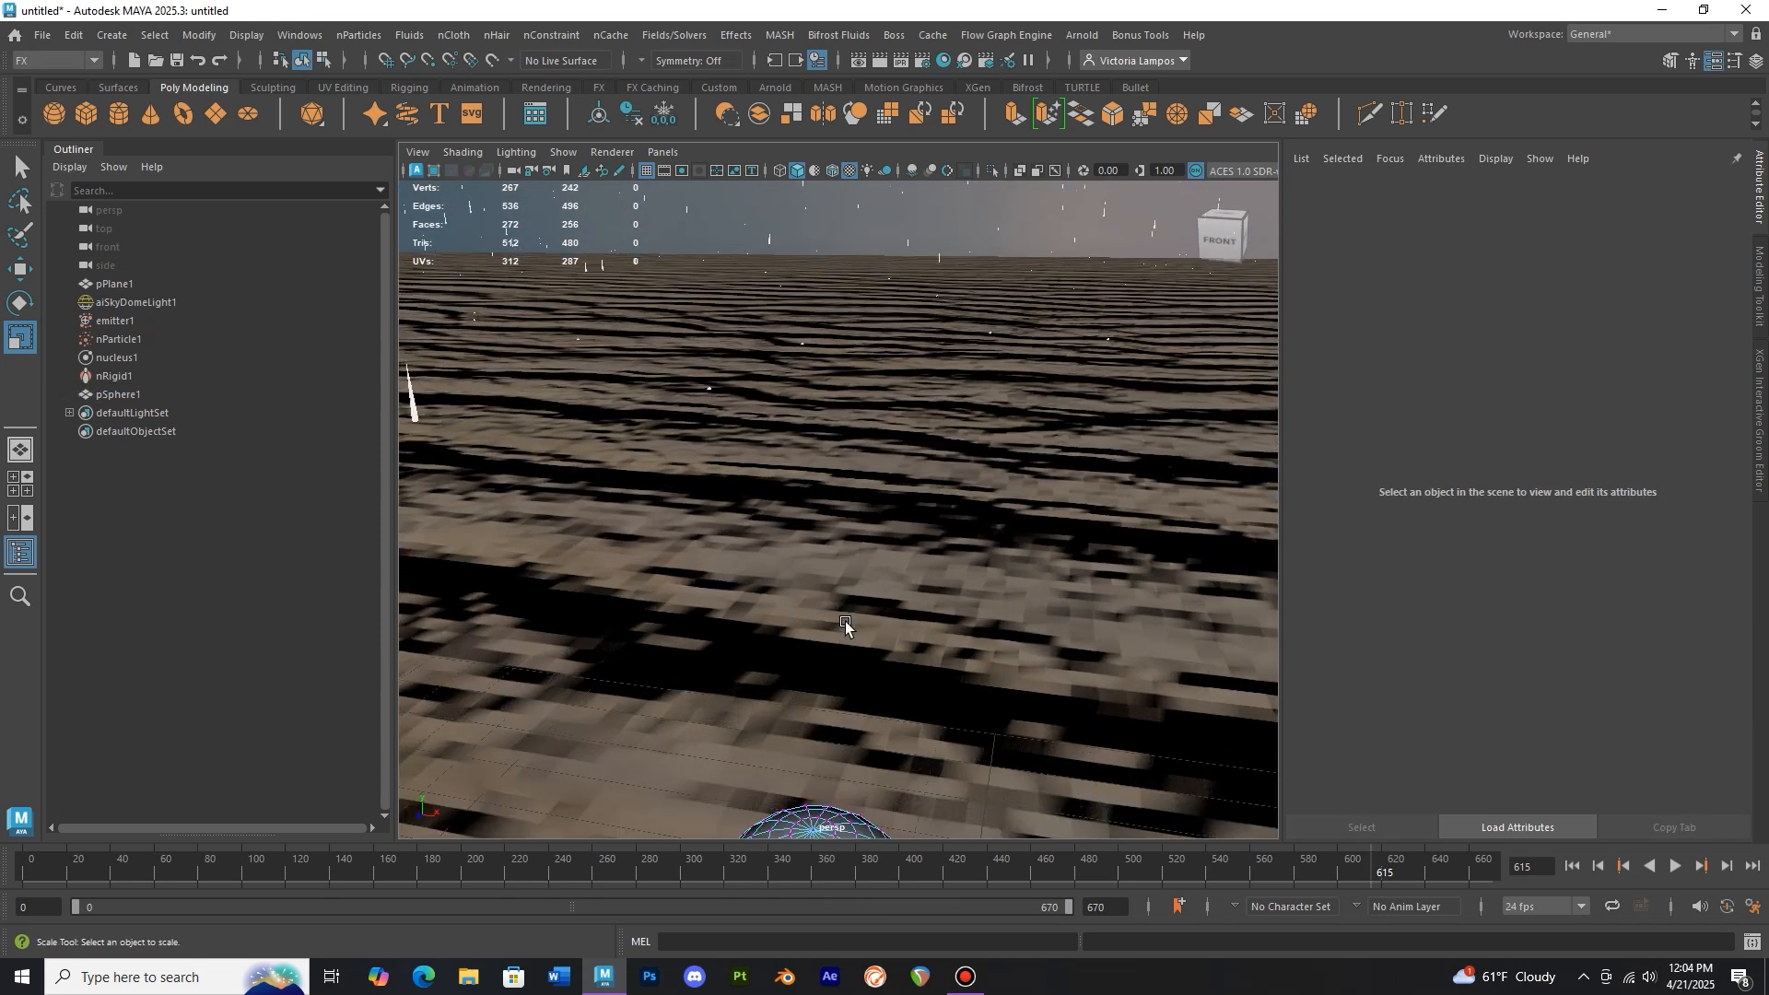
left_click(811, 818)
left_click_drag(871, 732, 892, 640, "alt")
key("w")
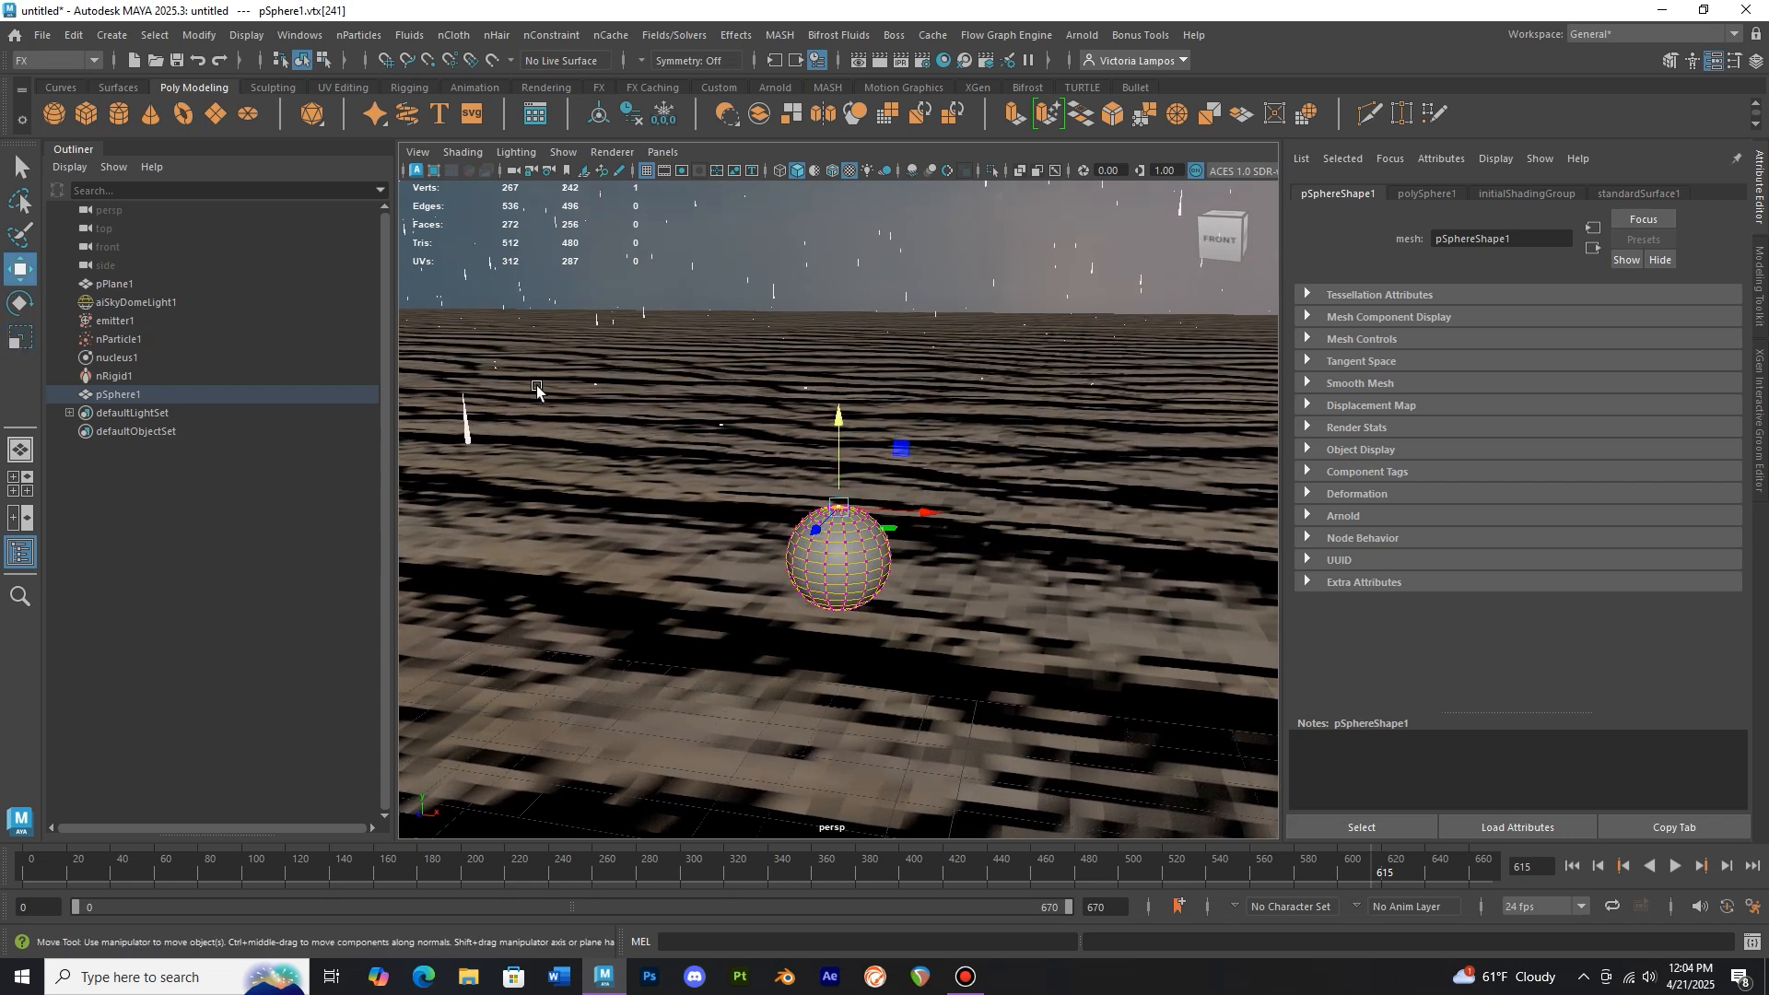
key("b")
left_click_drag(818, 453, 842, 377)
key("b")
left_click_drag(751, 444, 950, 420)
left_click_drag(840, 378, 839, 242)
right_click_drag(837, 372, 882, 345)
Scale the raindrop model down to a smaller size
key("r")
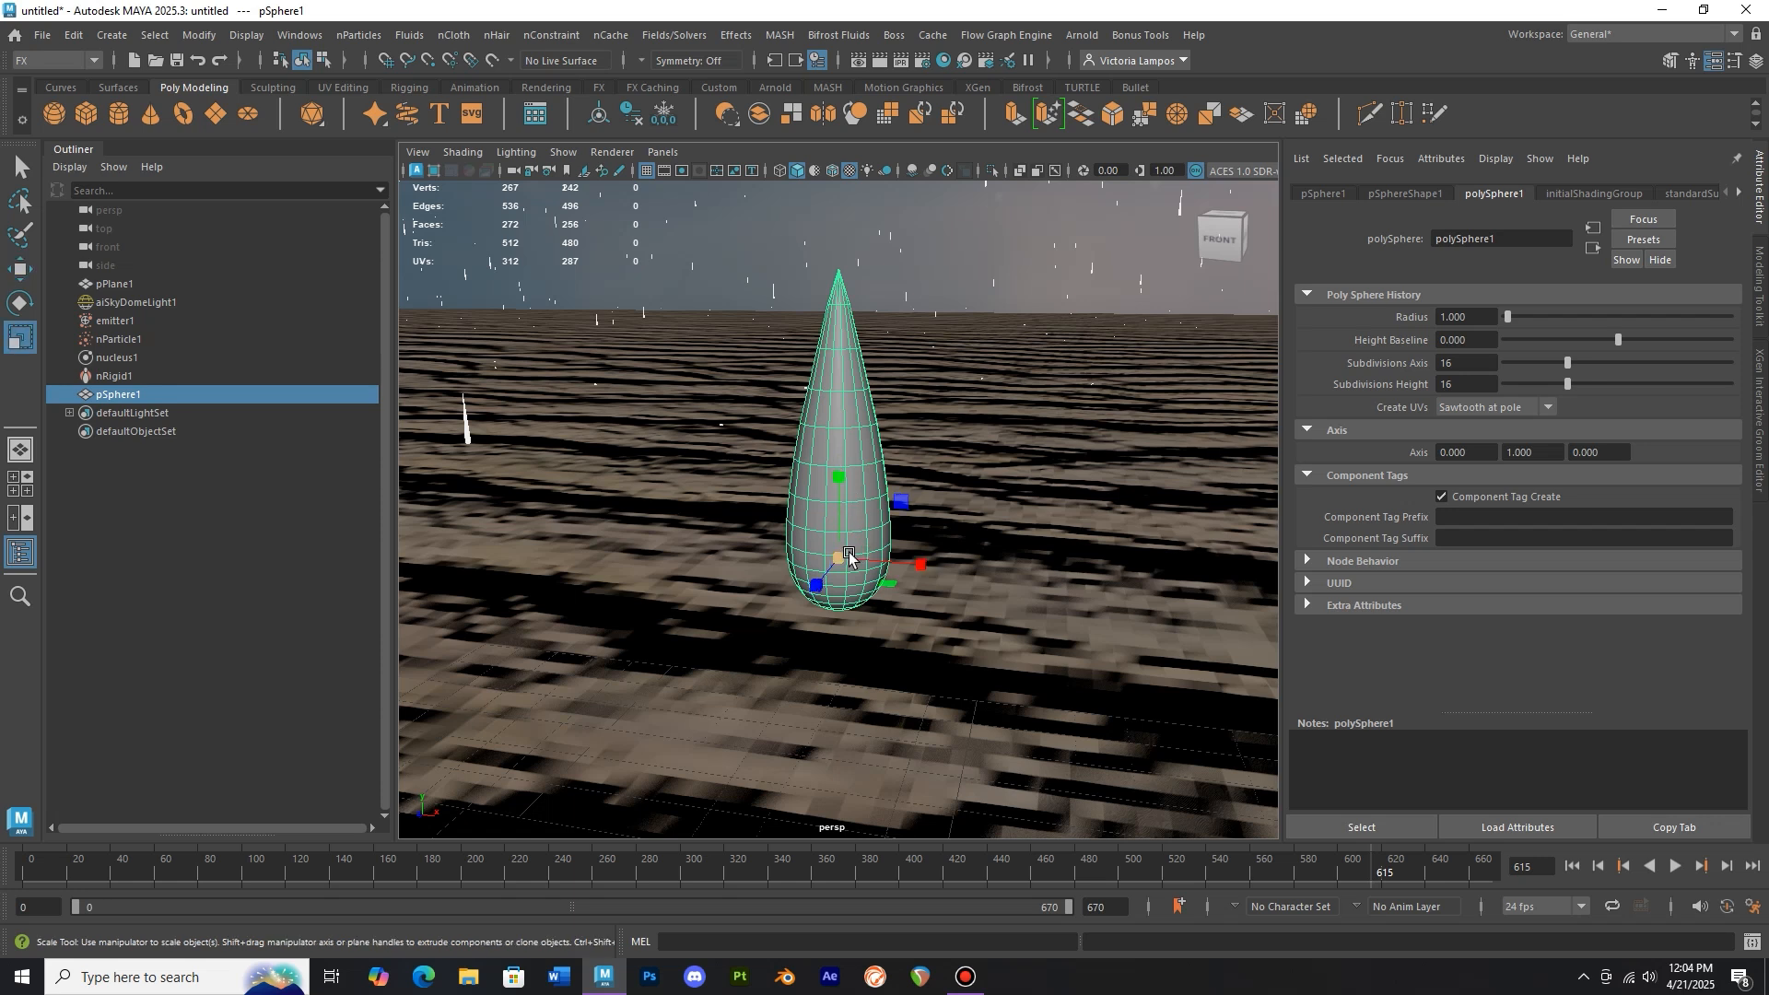
left_click_drag(786, 551, 839, 495)
left_click_drag(842, 558, 814, 556)
scroll(850, 525, "down", 6)
middle_click_drag(884, 543, 852, 586, "alt")
left_click_drag(832, 594, 846, 550)
middle_click_drag(846, 550, 857, 596, "alt")
left_click_drag(857, 597, 838, 466, "alt")
left_click_drag(815, 396, 818, 411)
left_click_drag(822, 419, 857, 486, "alt")
middle_click_drag(857, 486, 838, 427, "alt")
left_click_drag(772, 472, 770, 466)
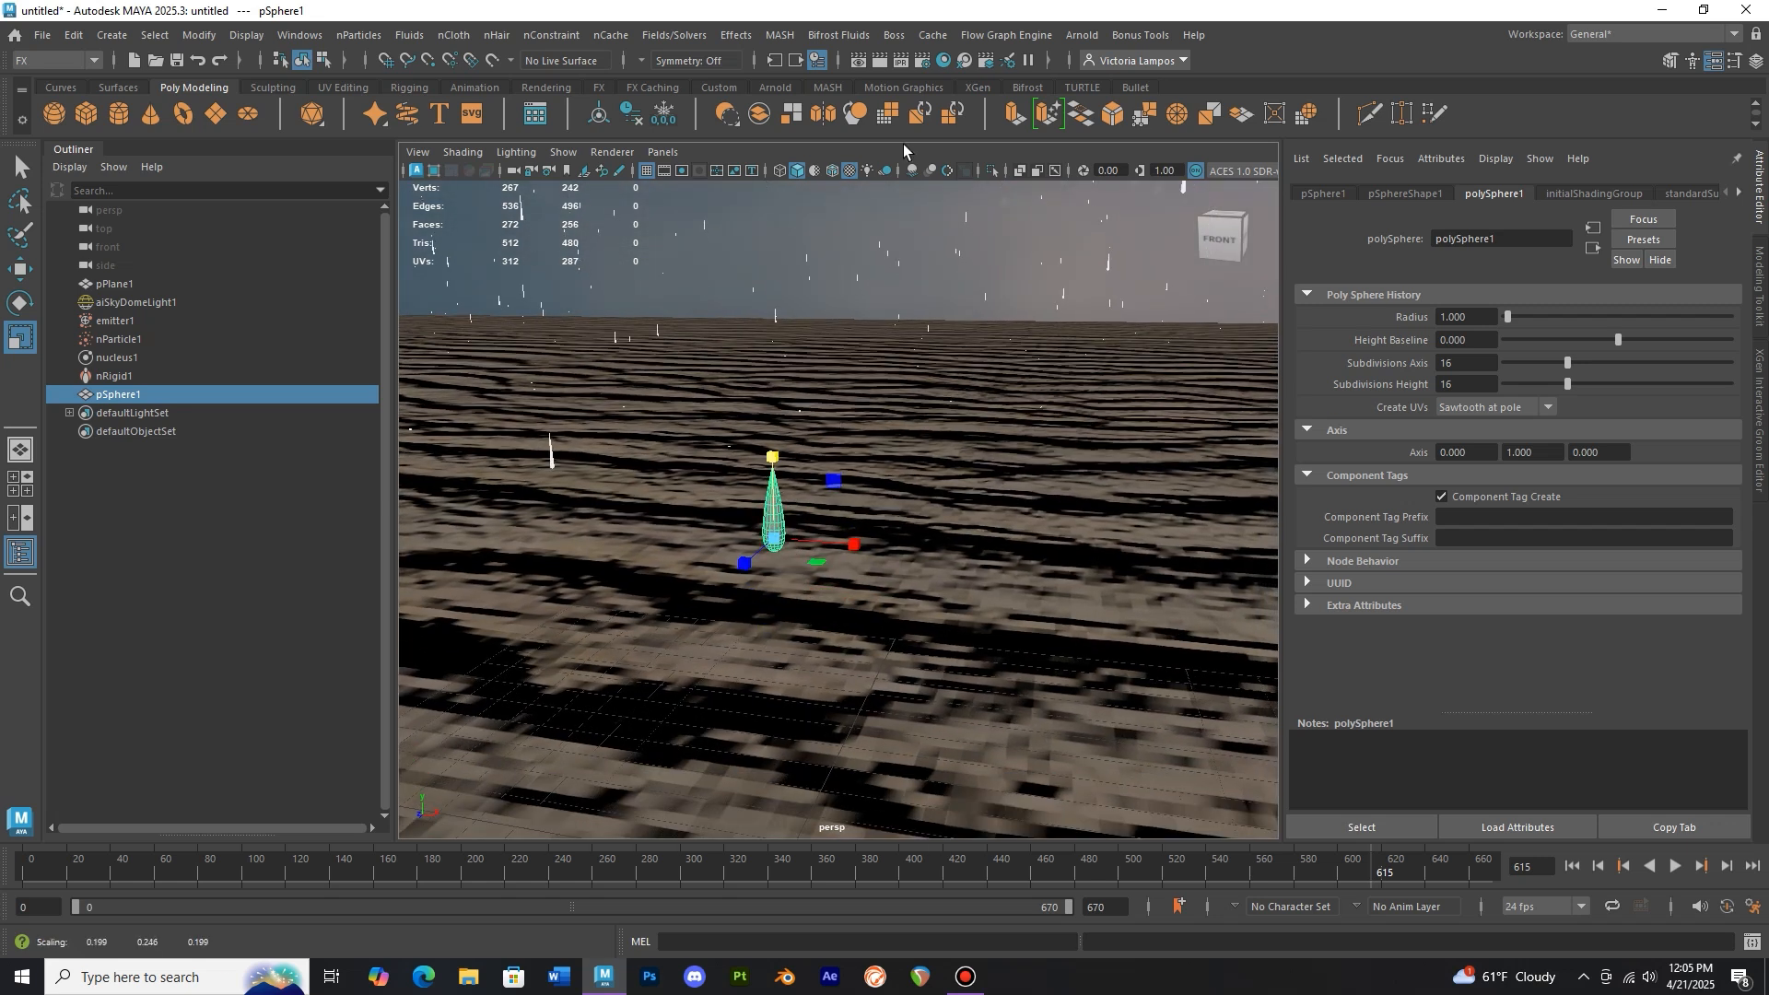
Create a new Arnold aiStandardSurface material in the Hypershade
left_click(948, 61)
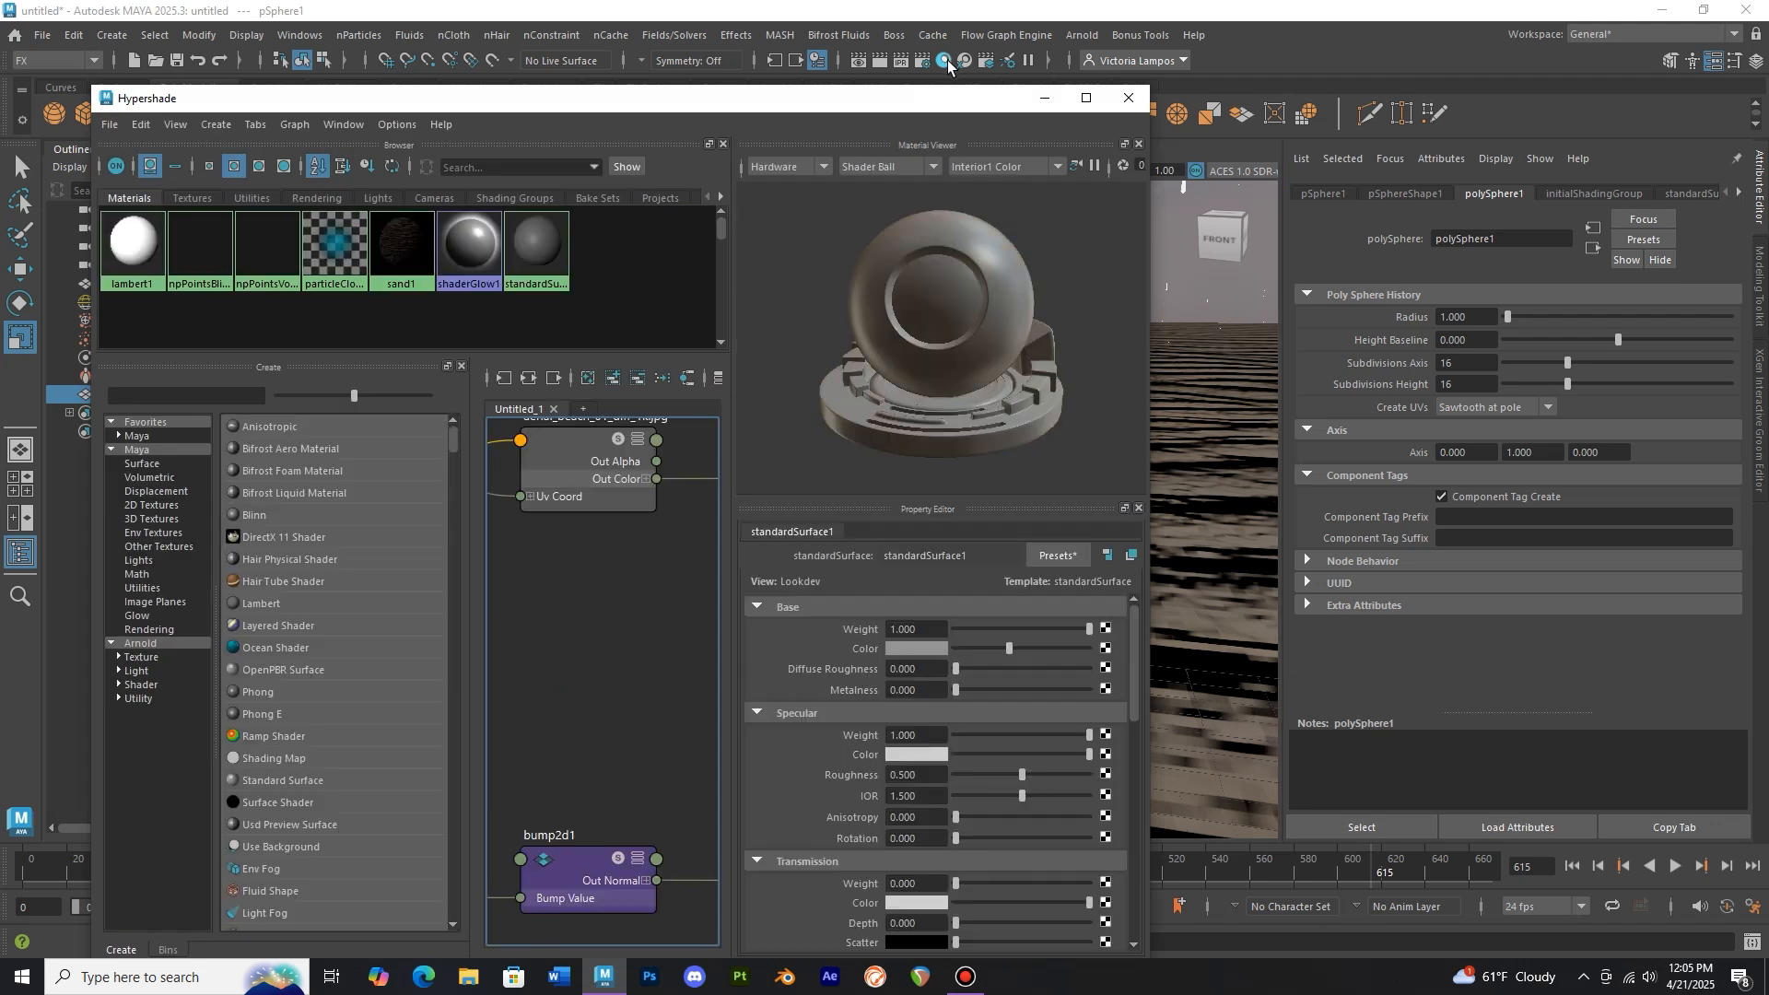
left_click(173, 642)
scroll(284, 632, "down", 1)
scroll(324, 626, "down", 1)
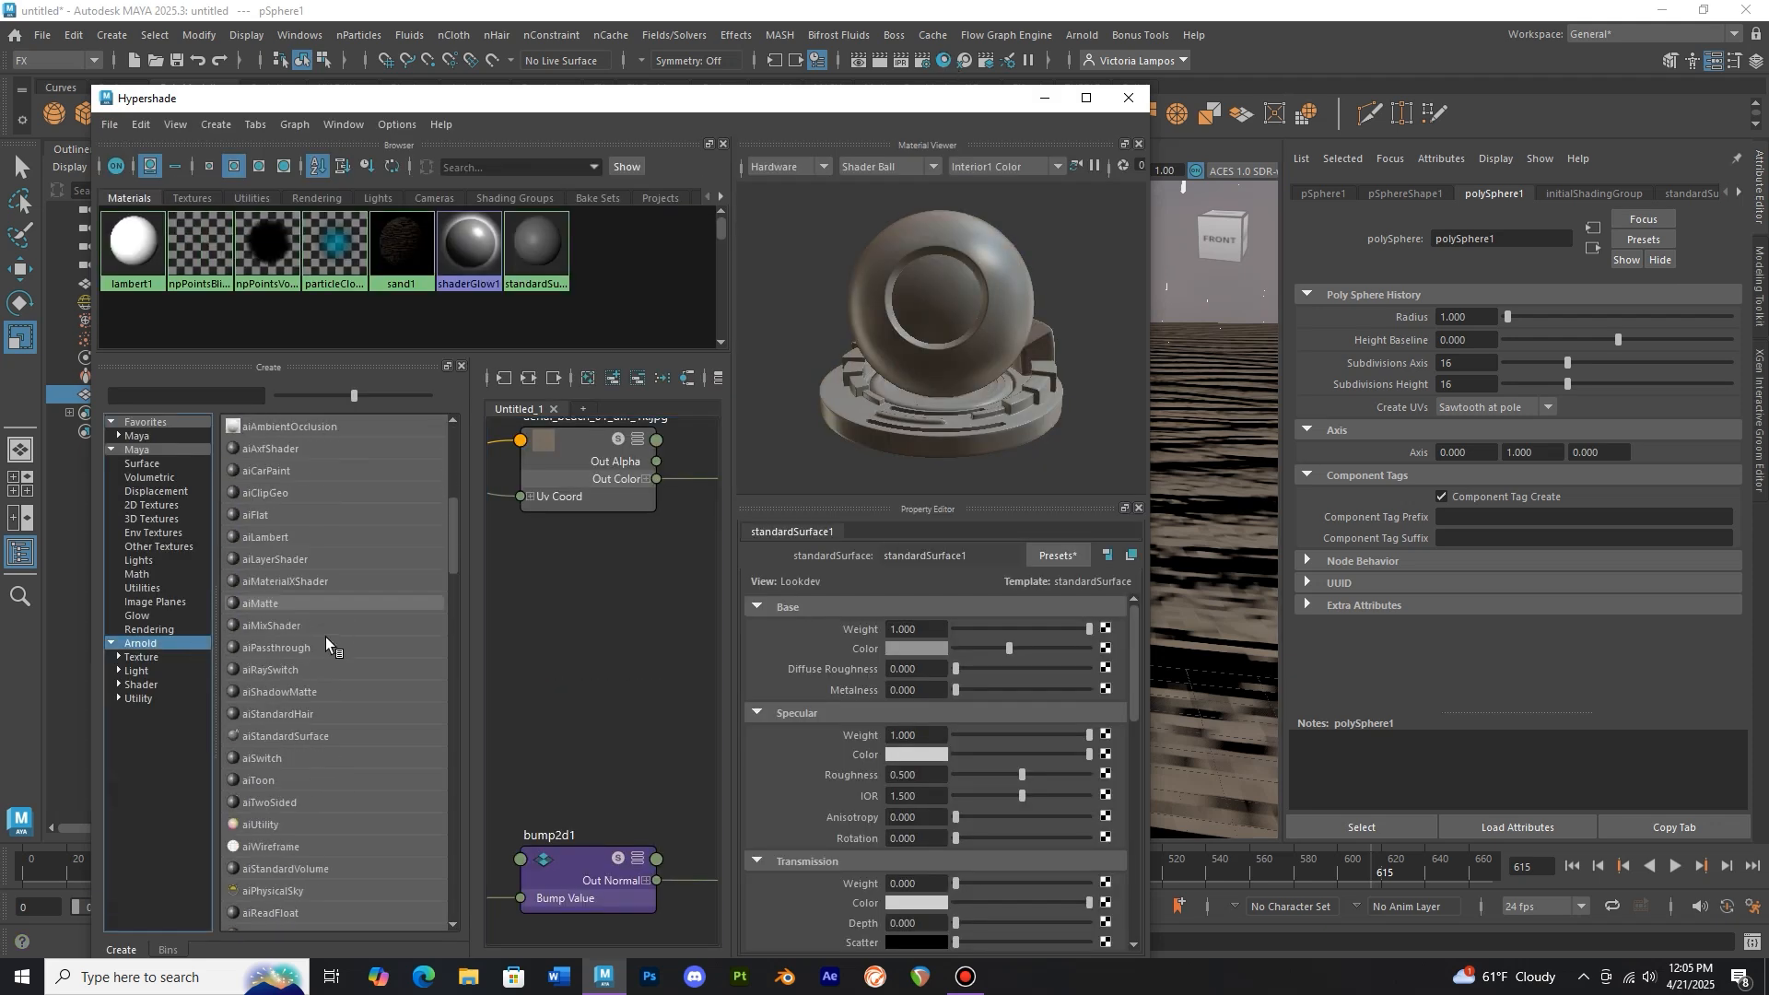
left_click(330, 733)
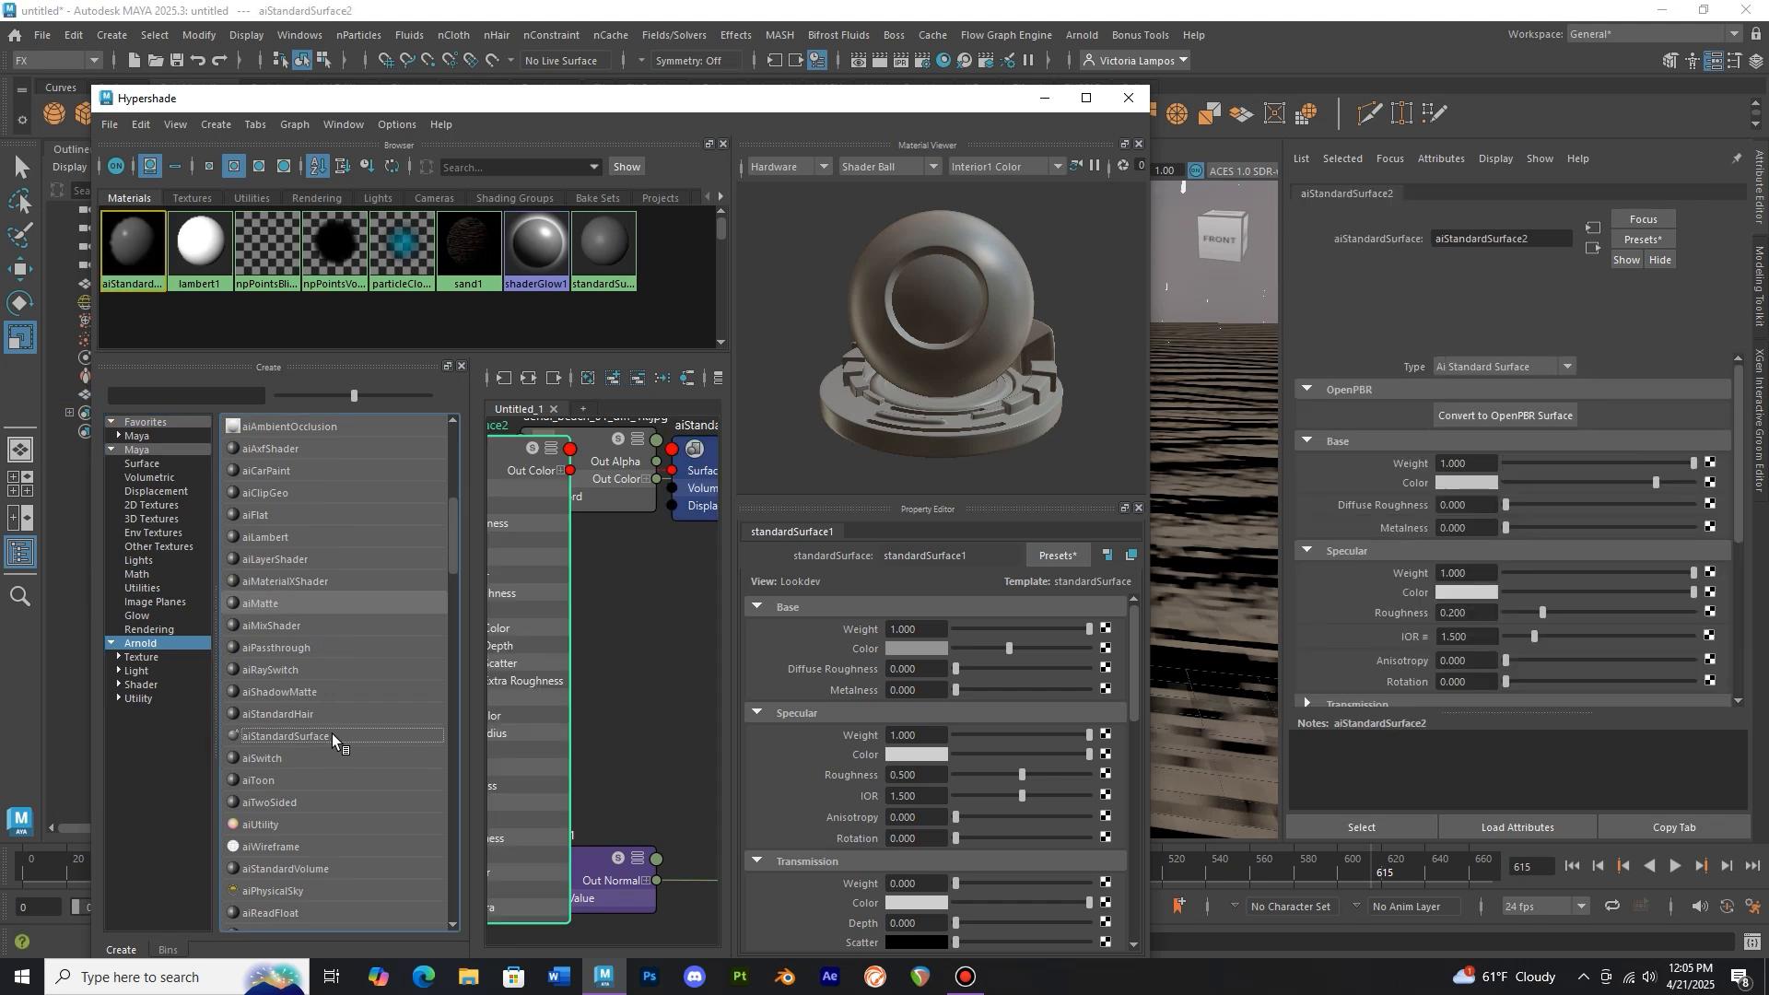
Replace the material's settings with the Clear_Water preset
left_click(1075, 556)
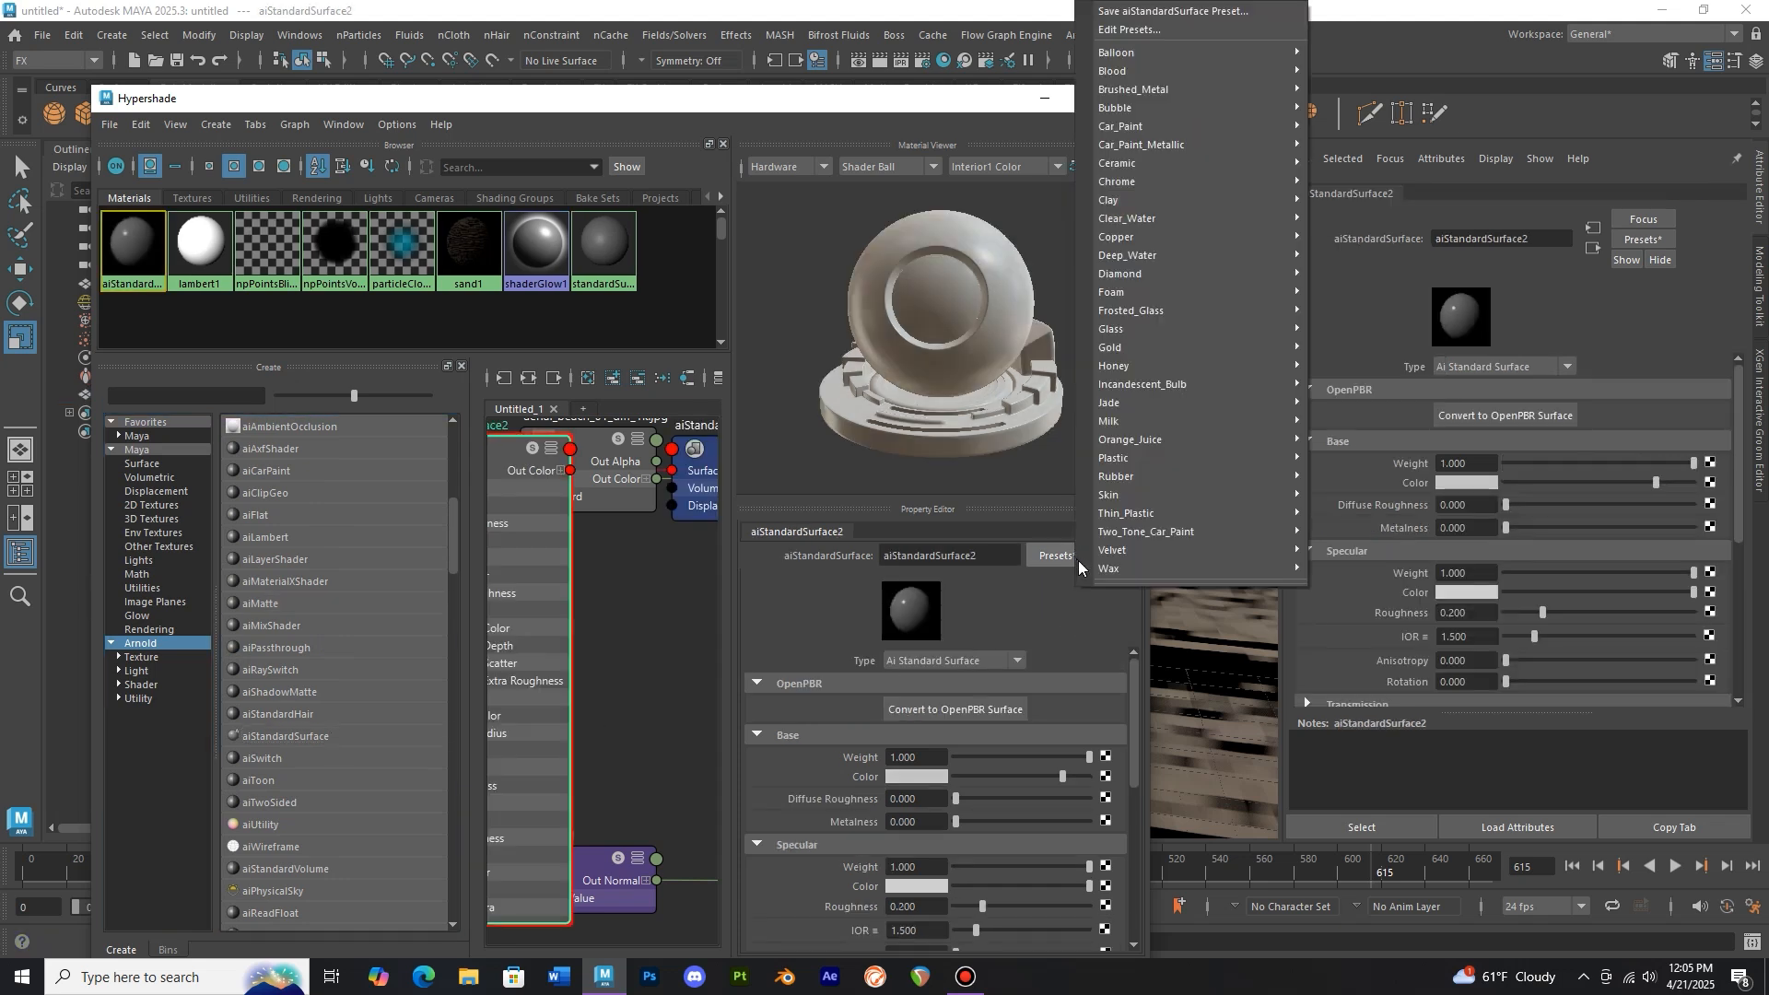
mouse_move(1152, 220)
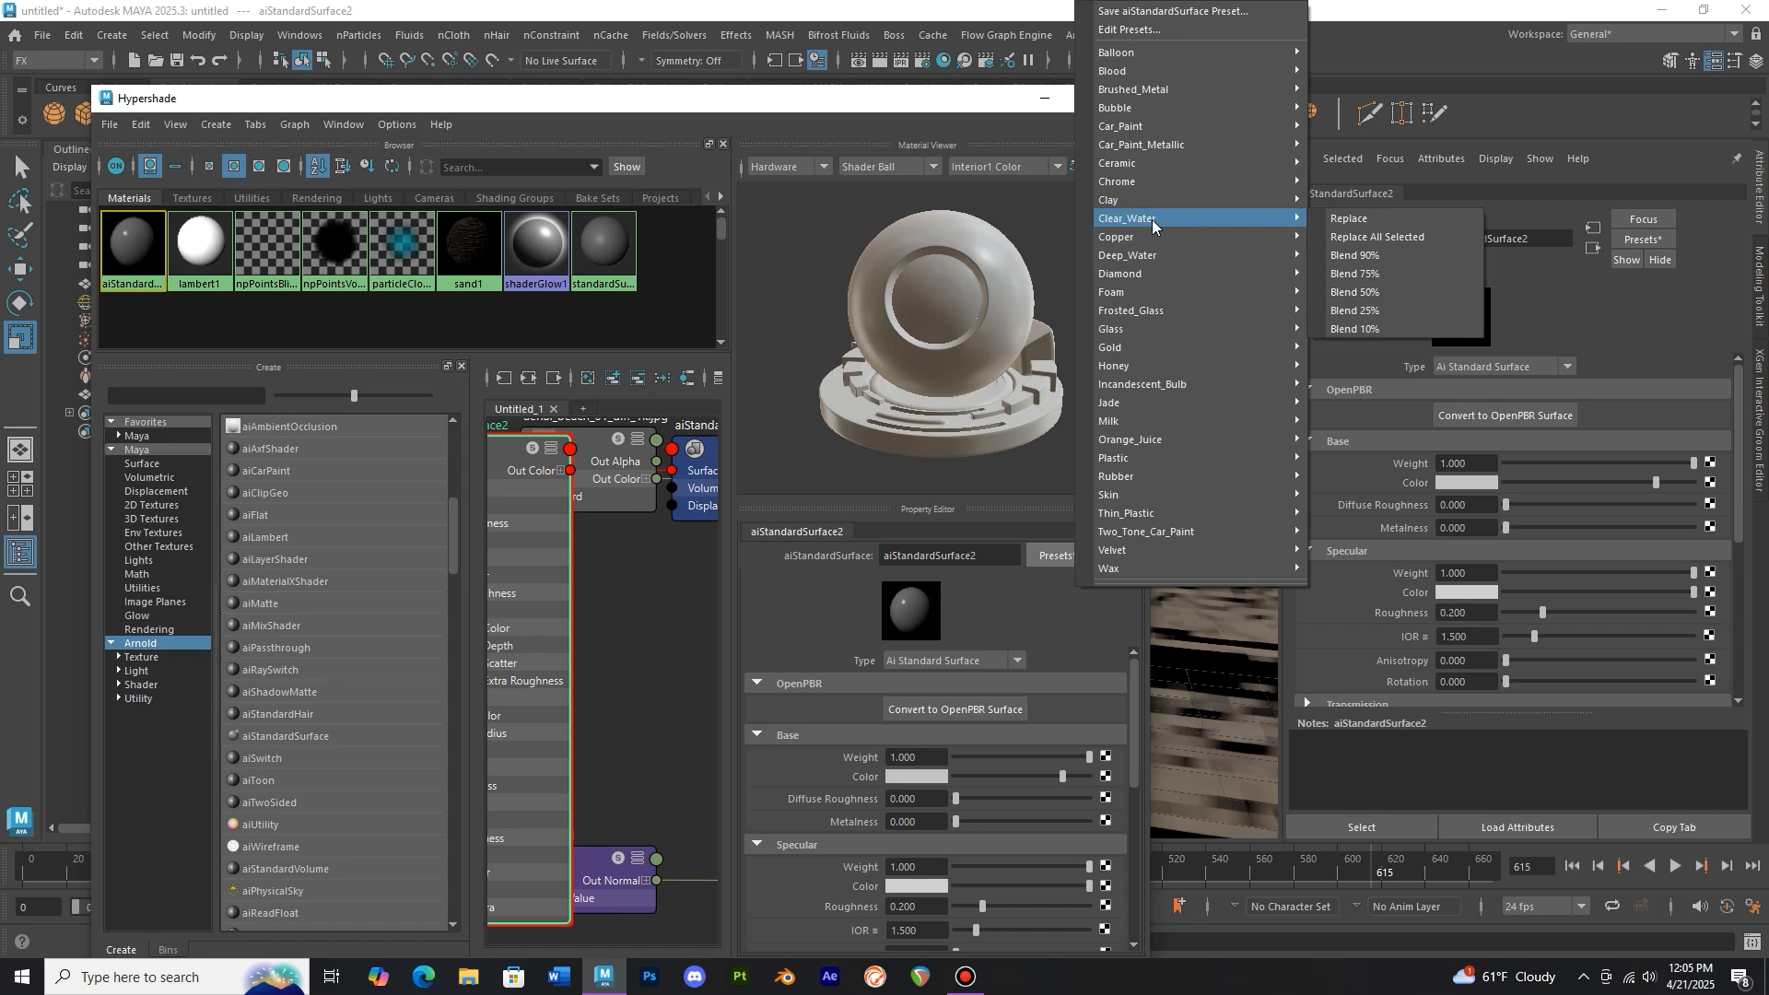
left_click(1350, 219)
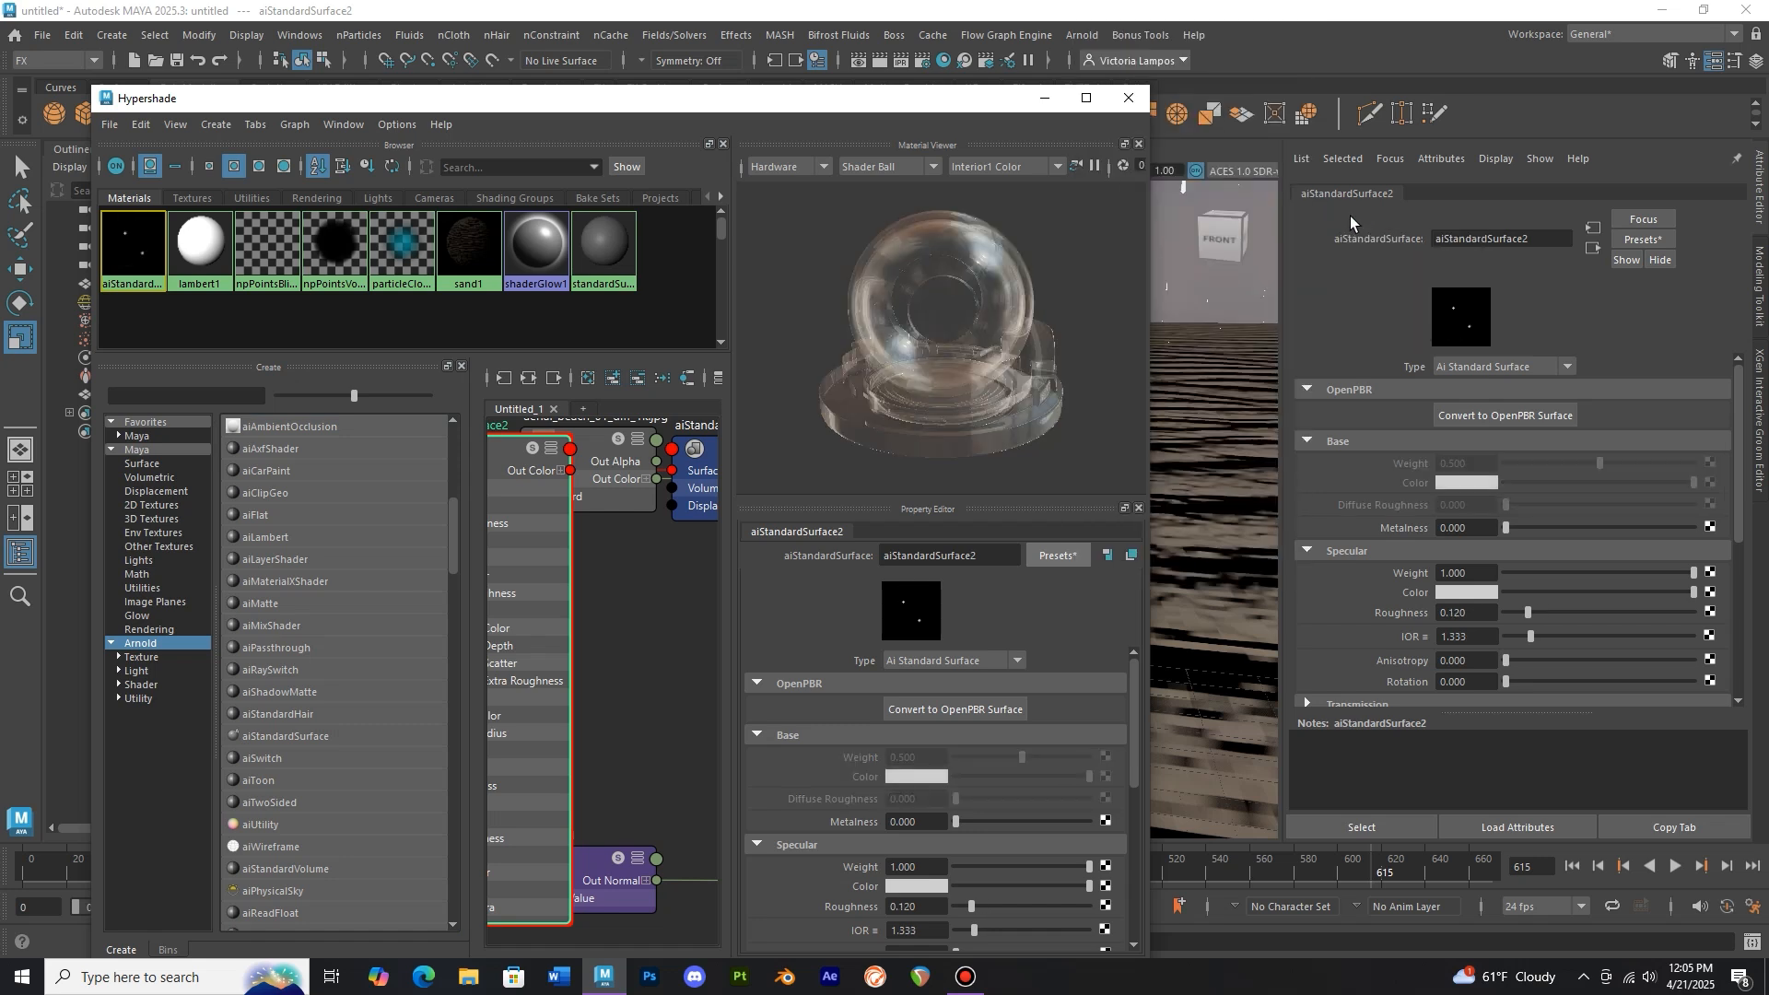
Lower the transmission weight to about 0.8 and raise the specular IOR to about 2.9
scroll(1018, 737, "down", 3)
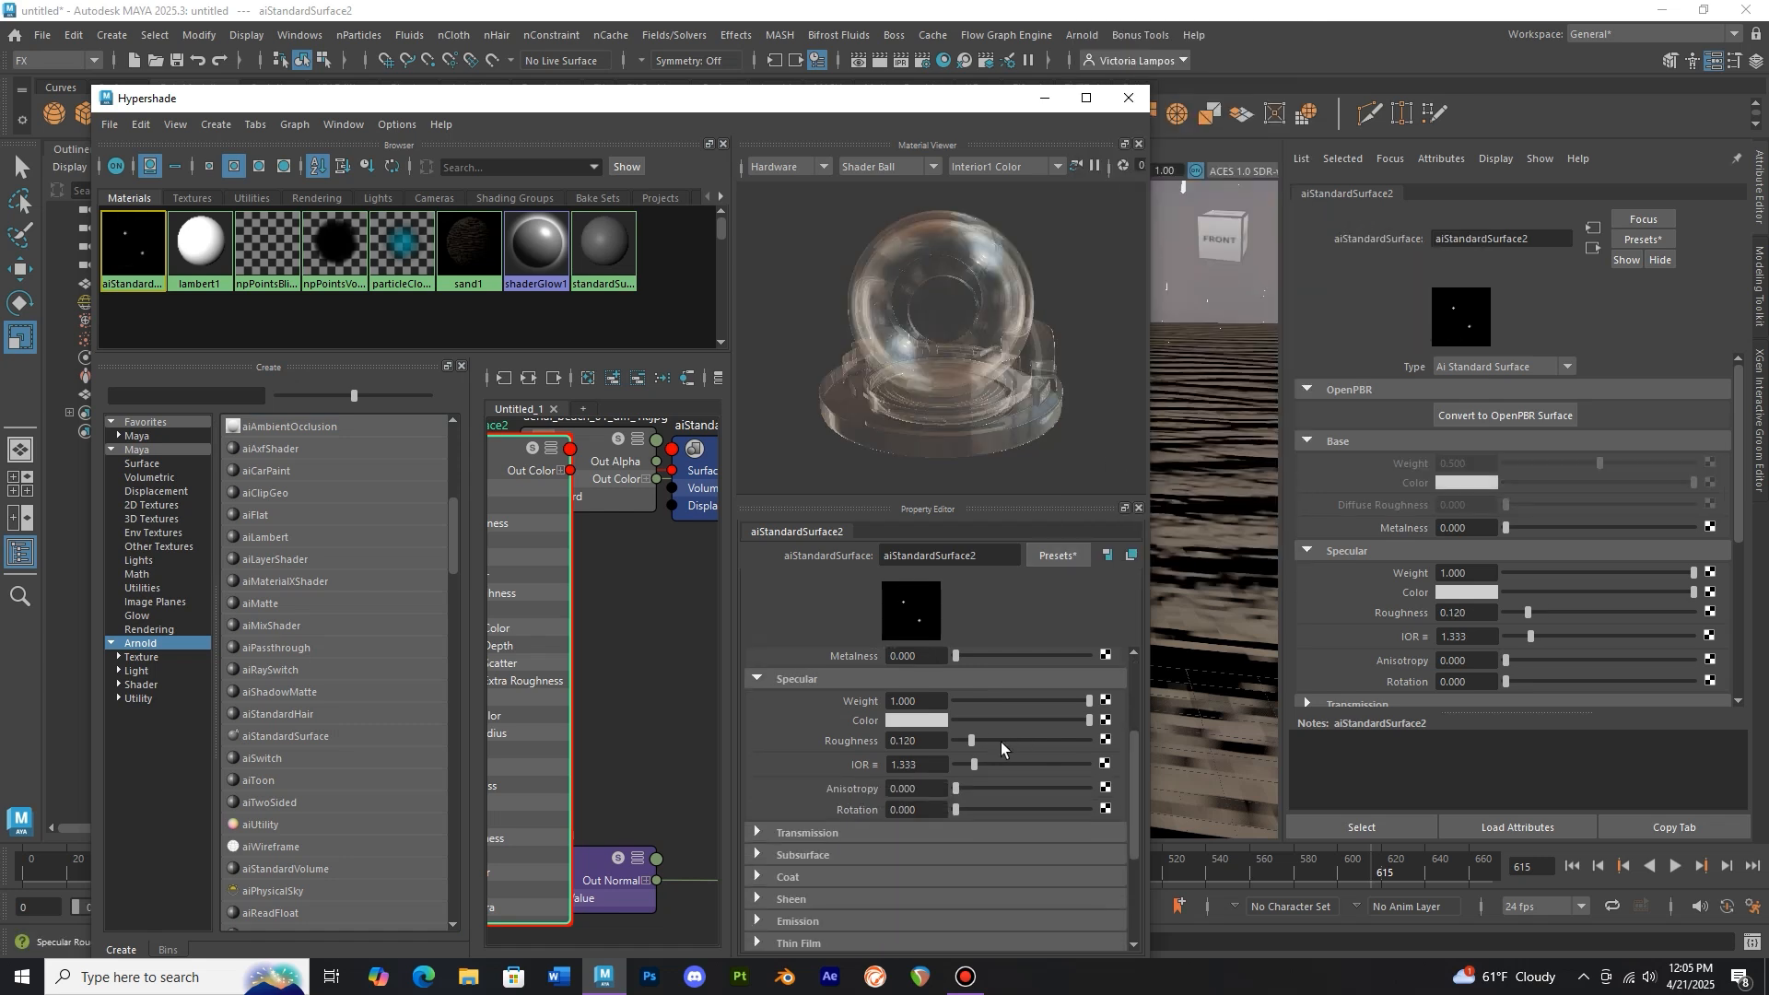
left_click(838, 831)
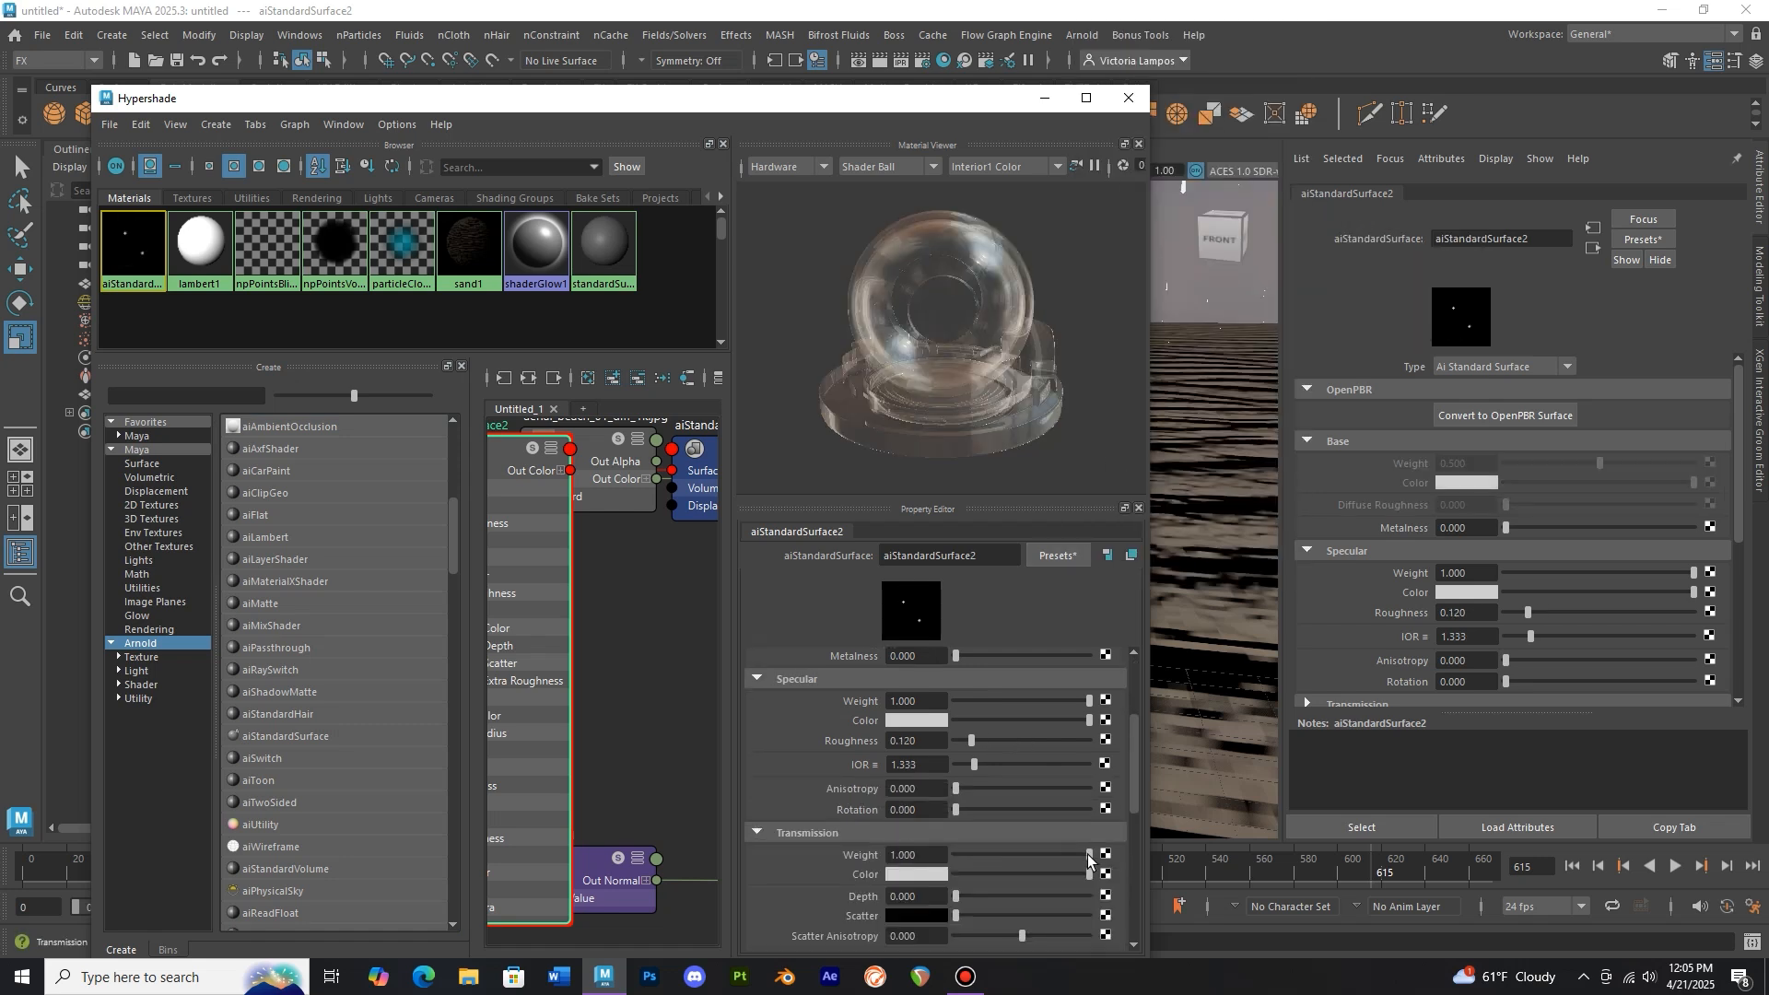
left_click_drag(1088, 857, 1059, 855)
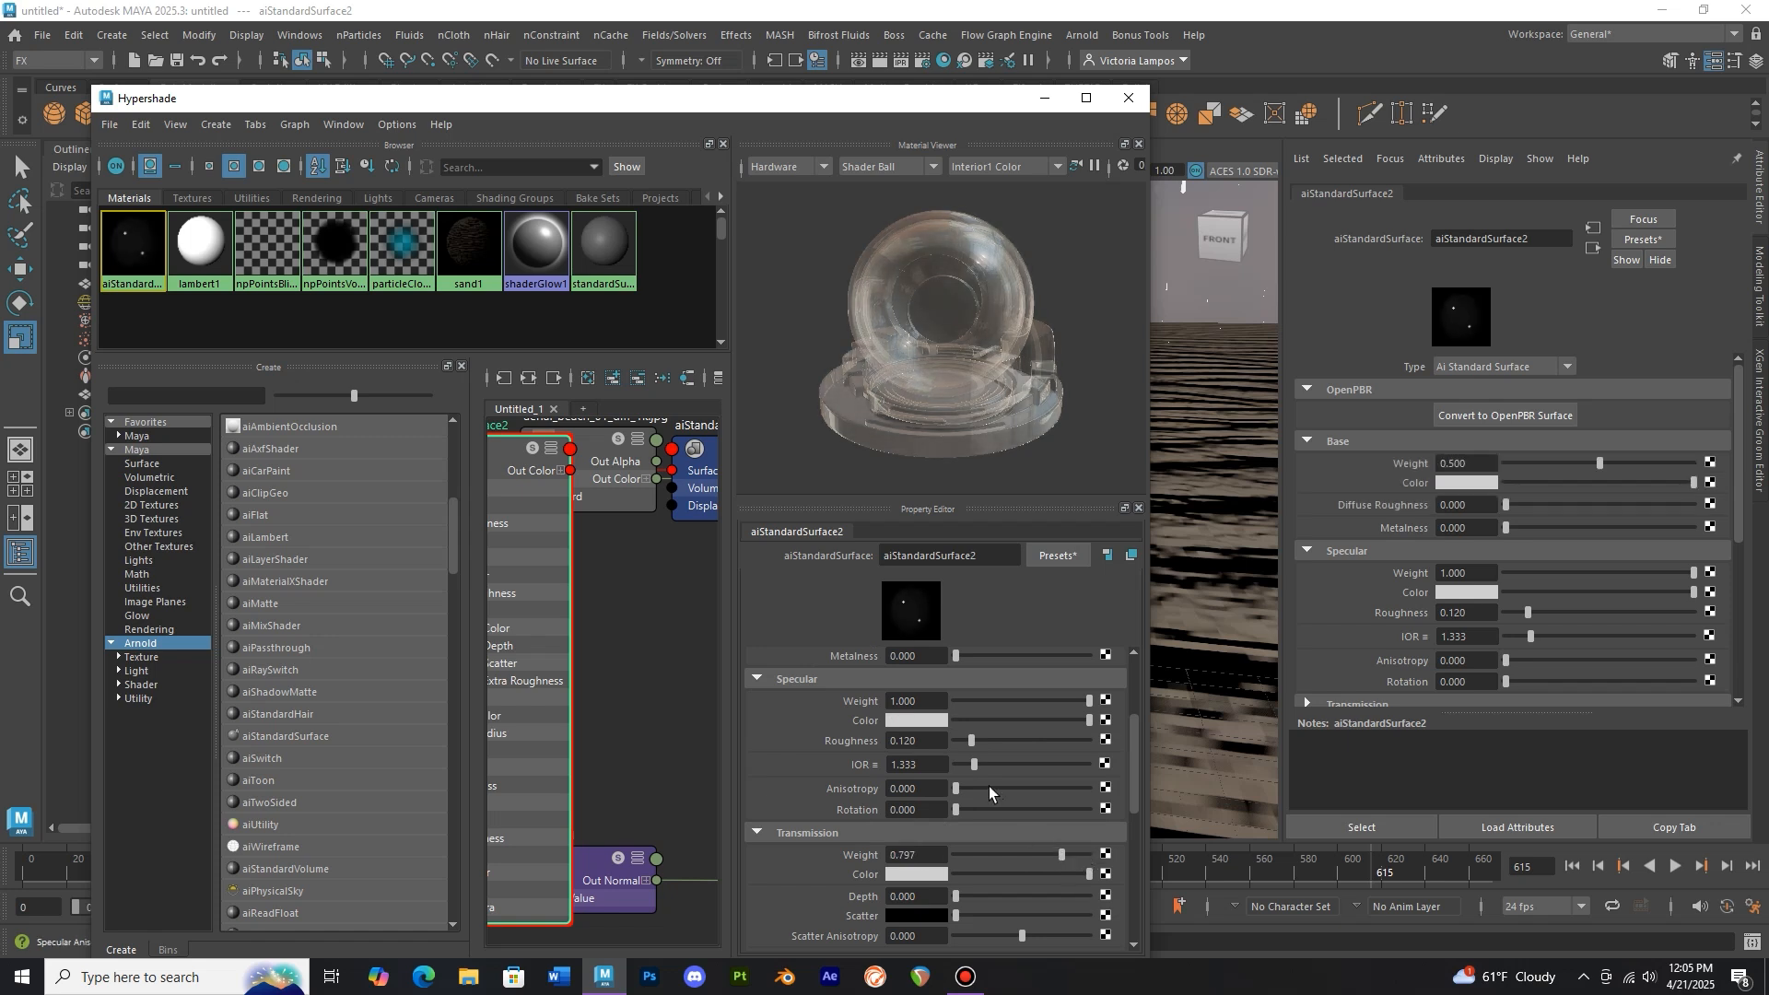
left_click_drag(976, 769, 993, 766)
scroll(994, 766, "up", 3)
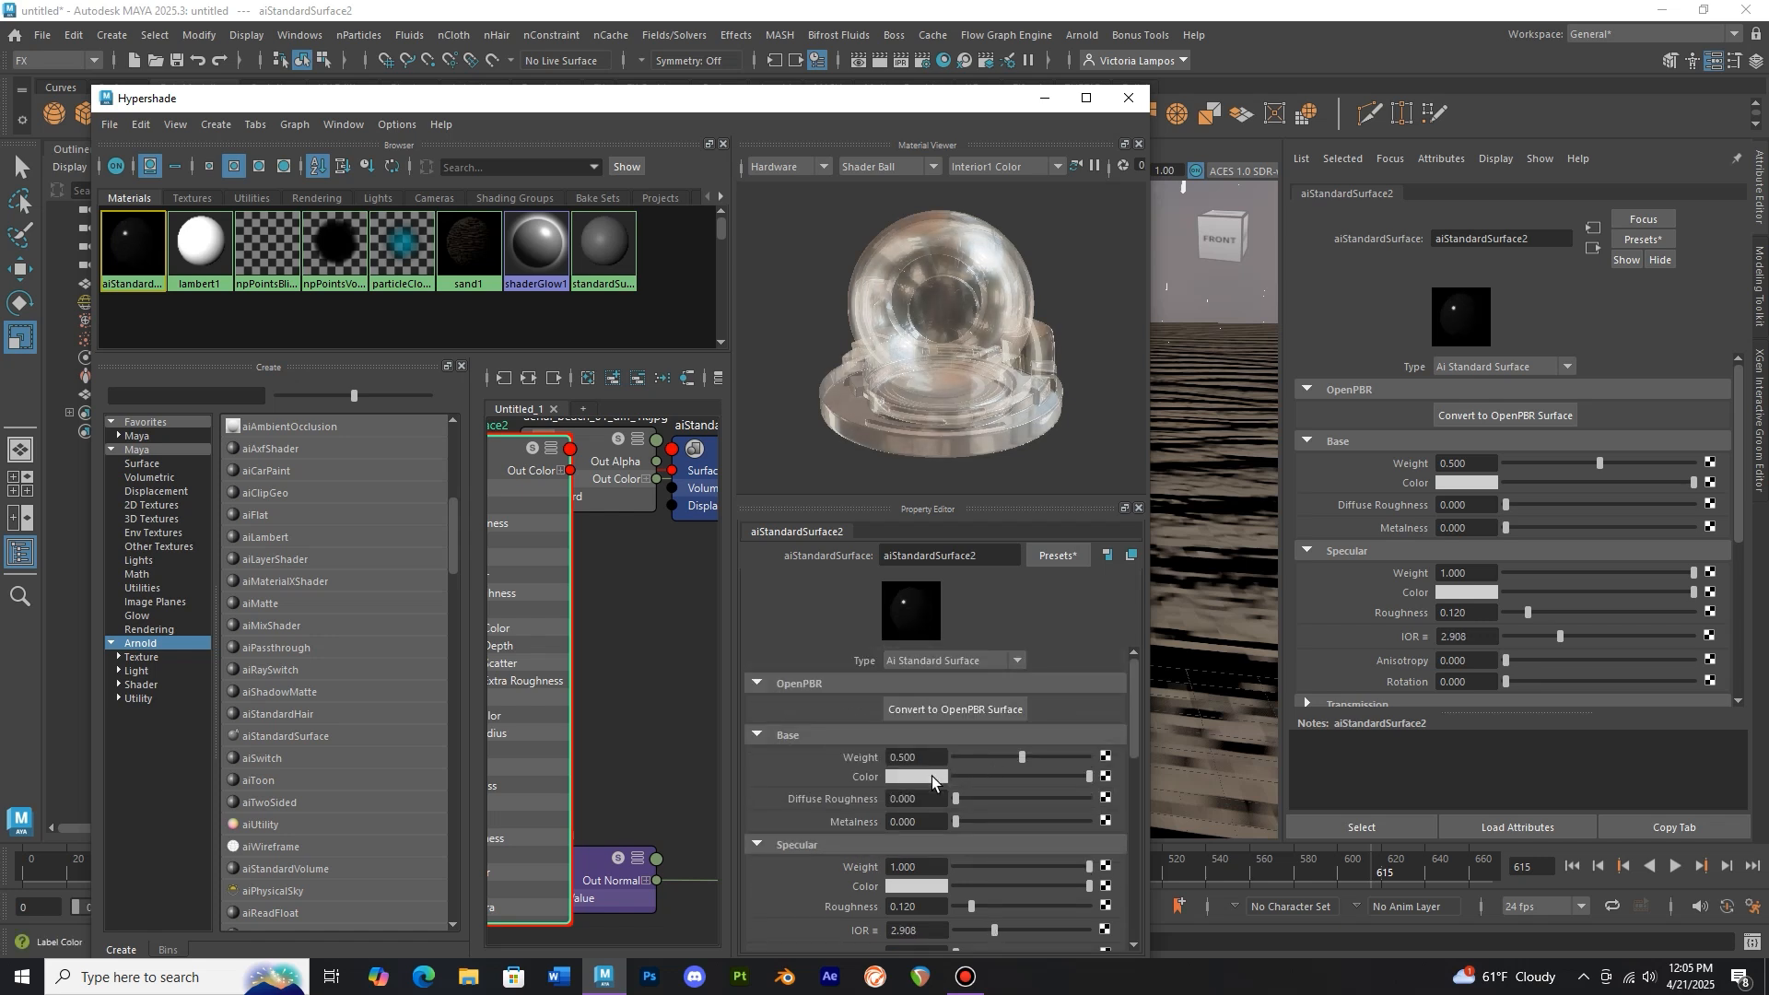
Set the base color to a pale cyan of about H 166, S 0.09, V 0.82
left_click(931, 776)
left_click_drag(850, 831, 900, 828)
left_click(844, 855)
left_click(974, 880)
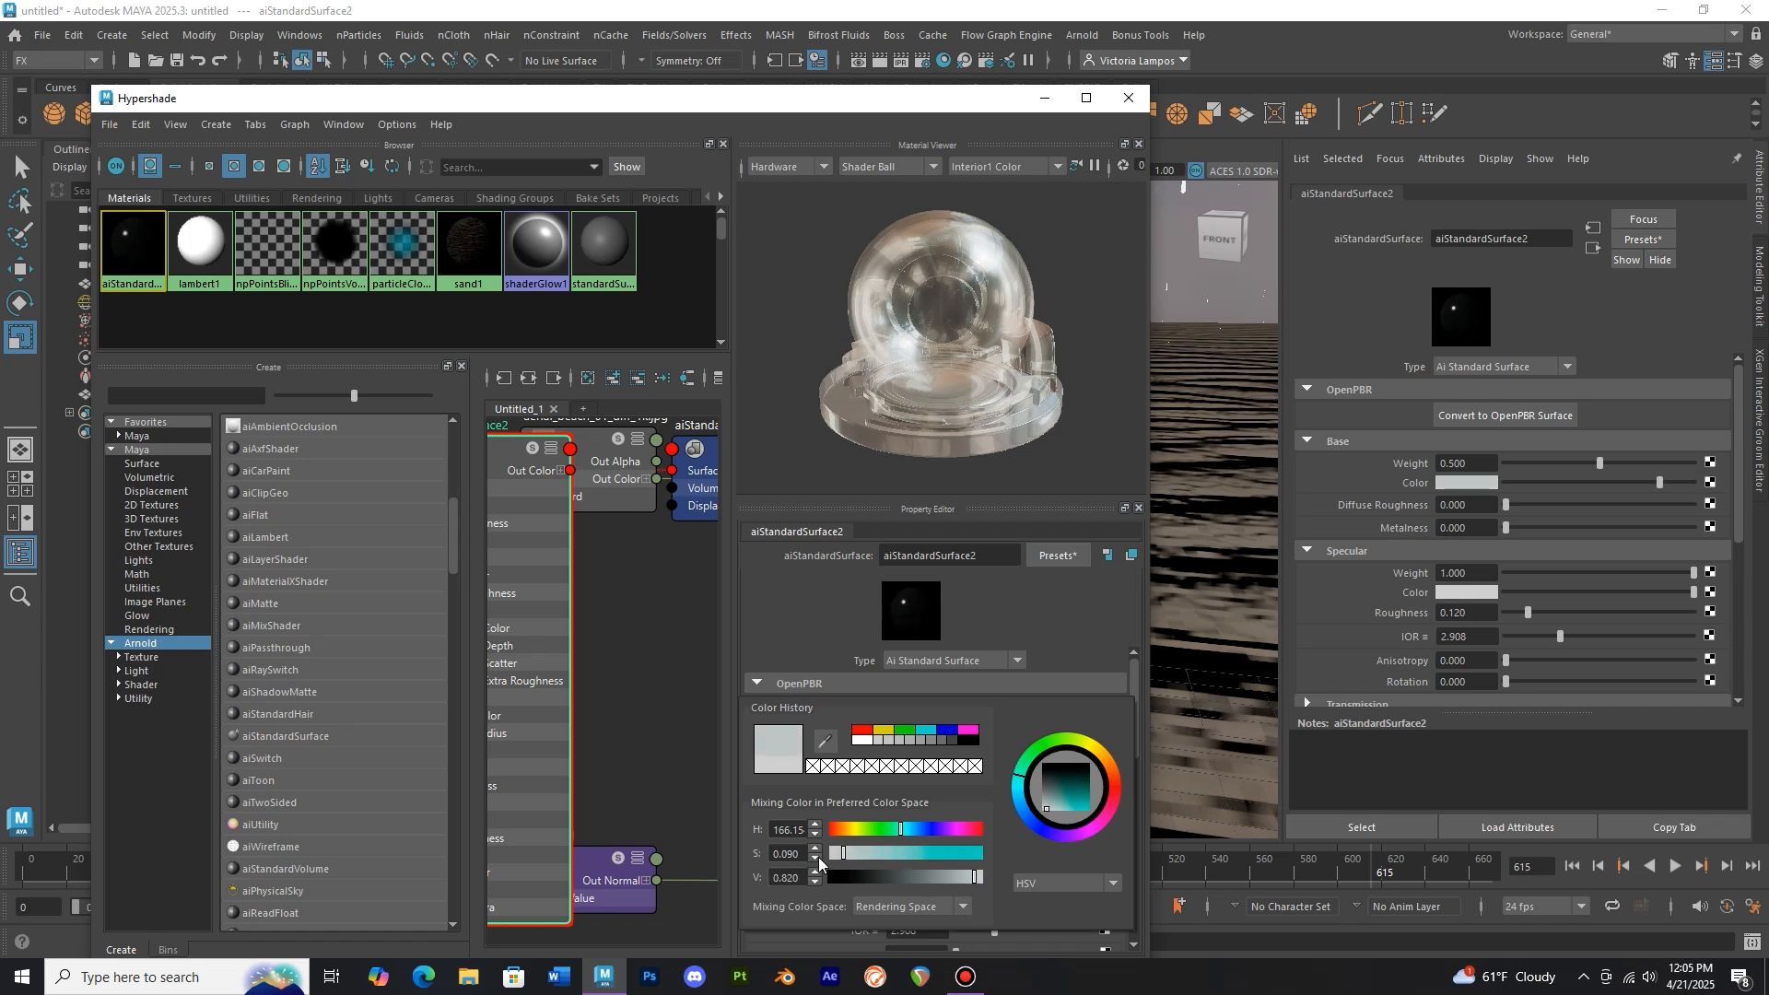
left_click_drag(846, 853, 854, 853)
left_click(1129, 98)
left_click(780, 523)
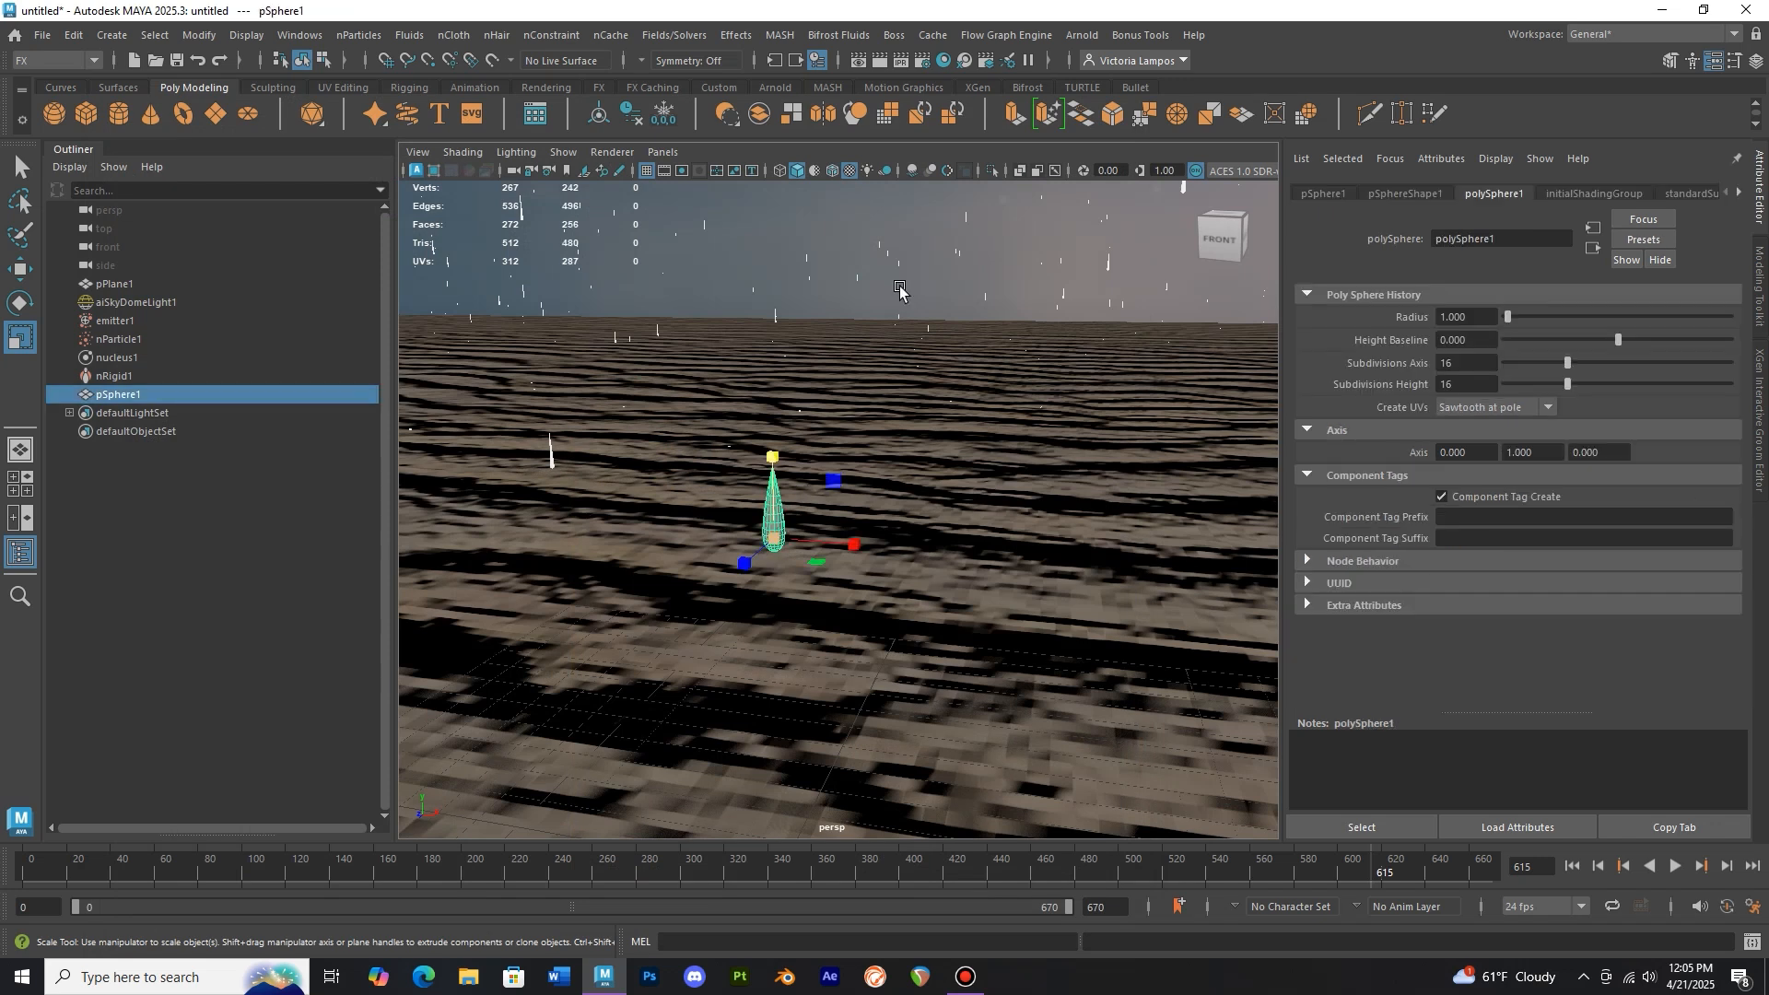
Rename the new material water
left_click(947, 60)
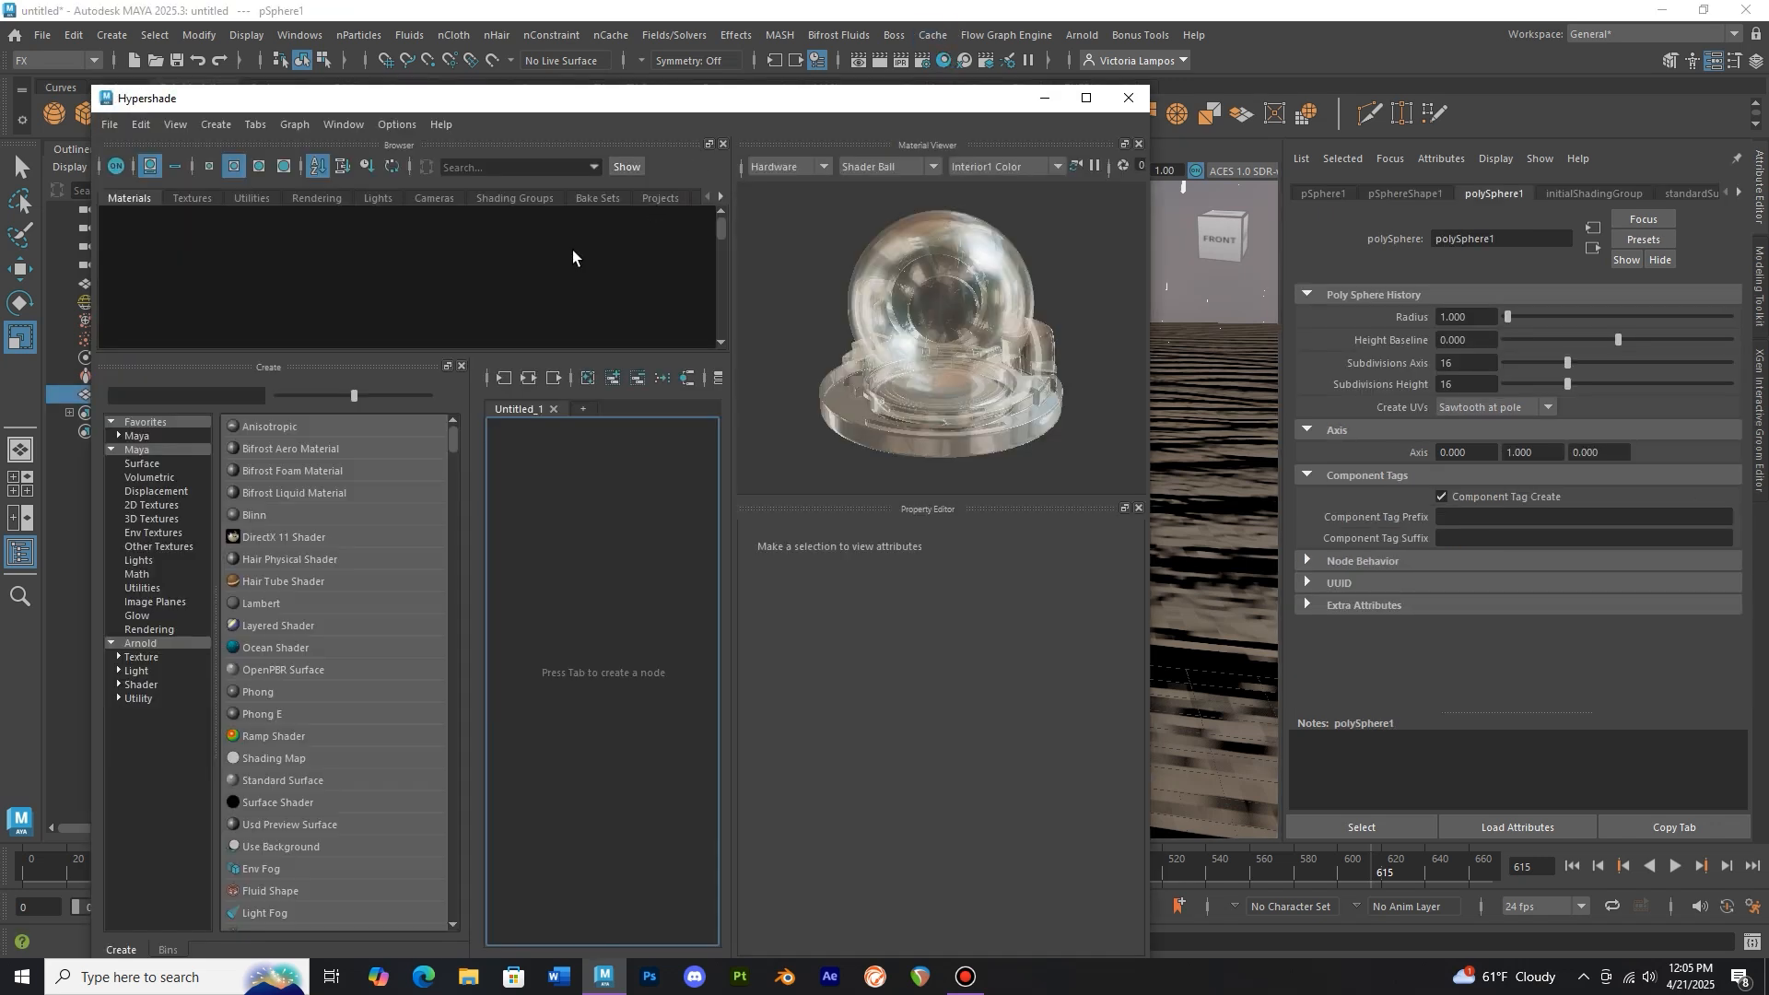
left_click(117, 270)
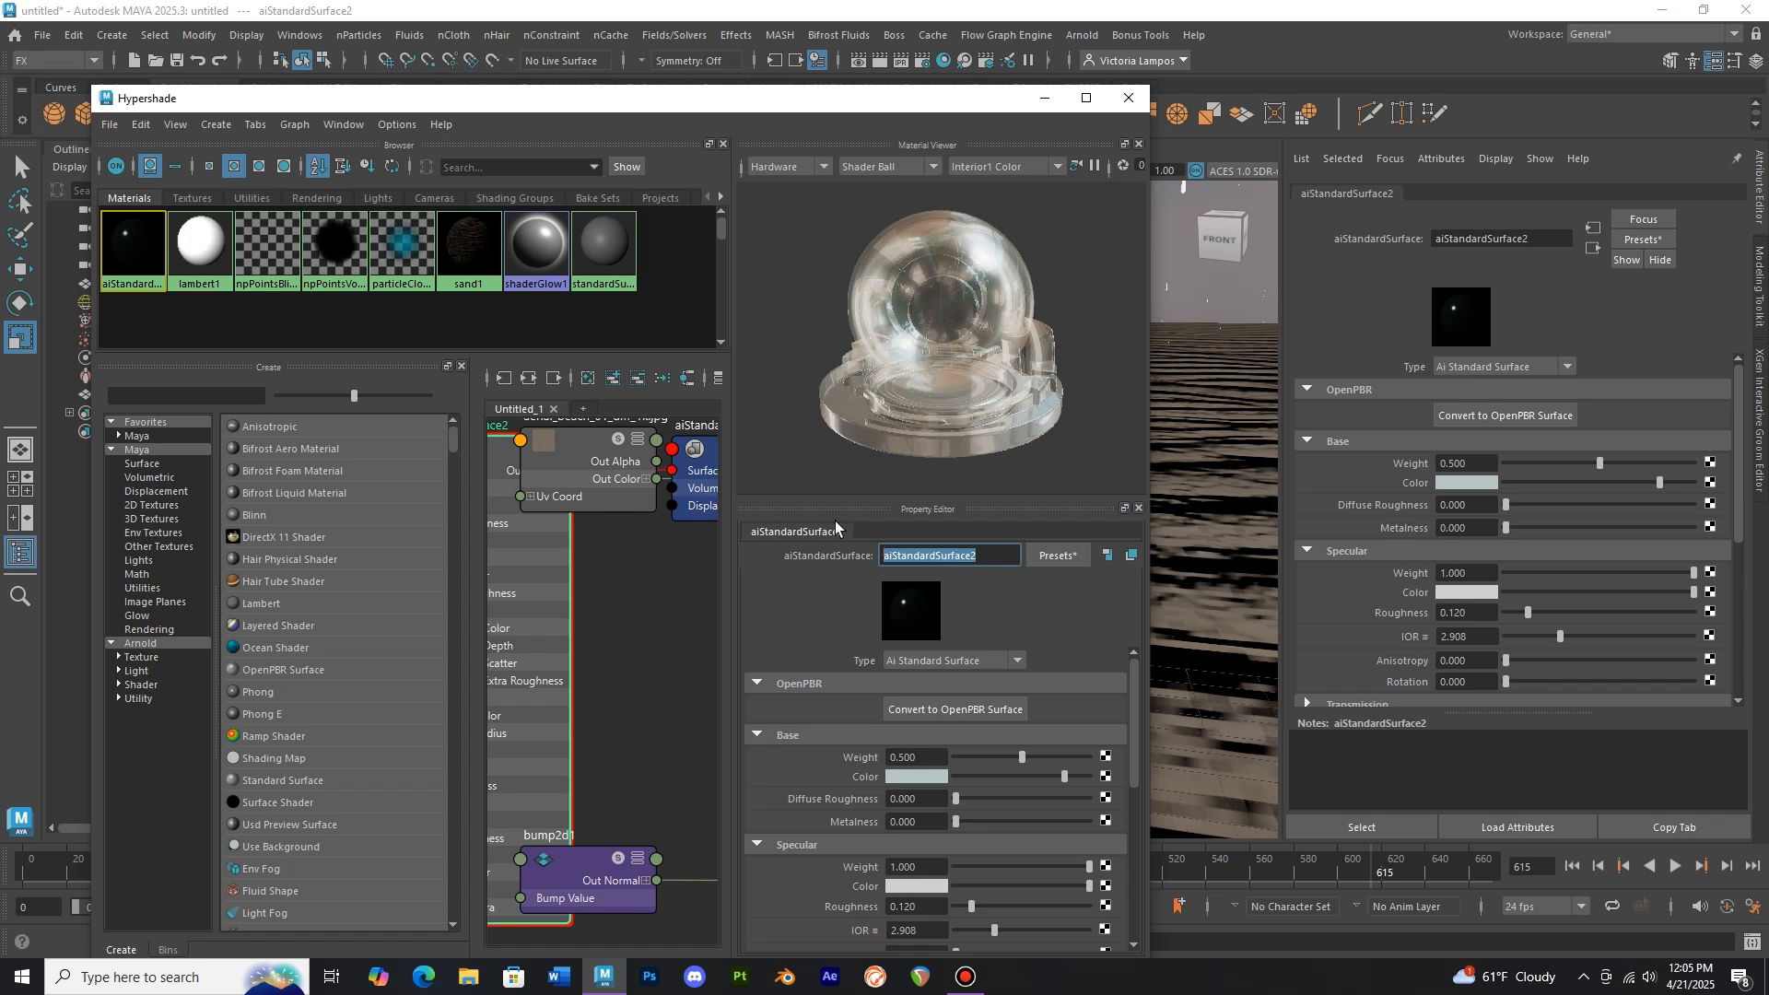
type("water")
key("Return")
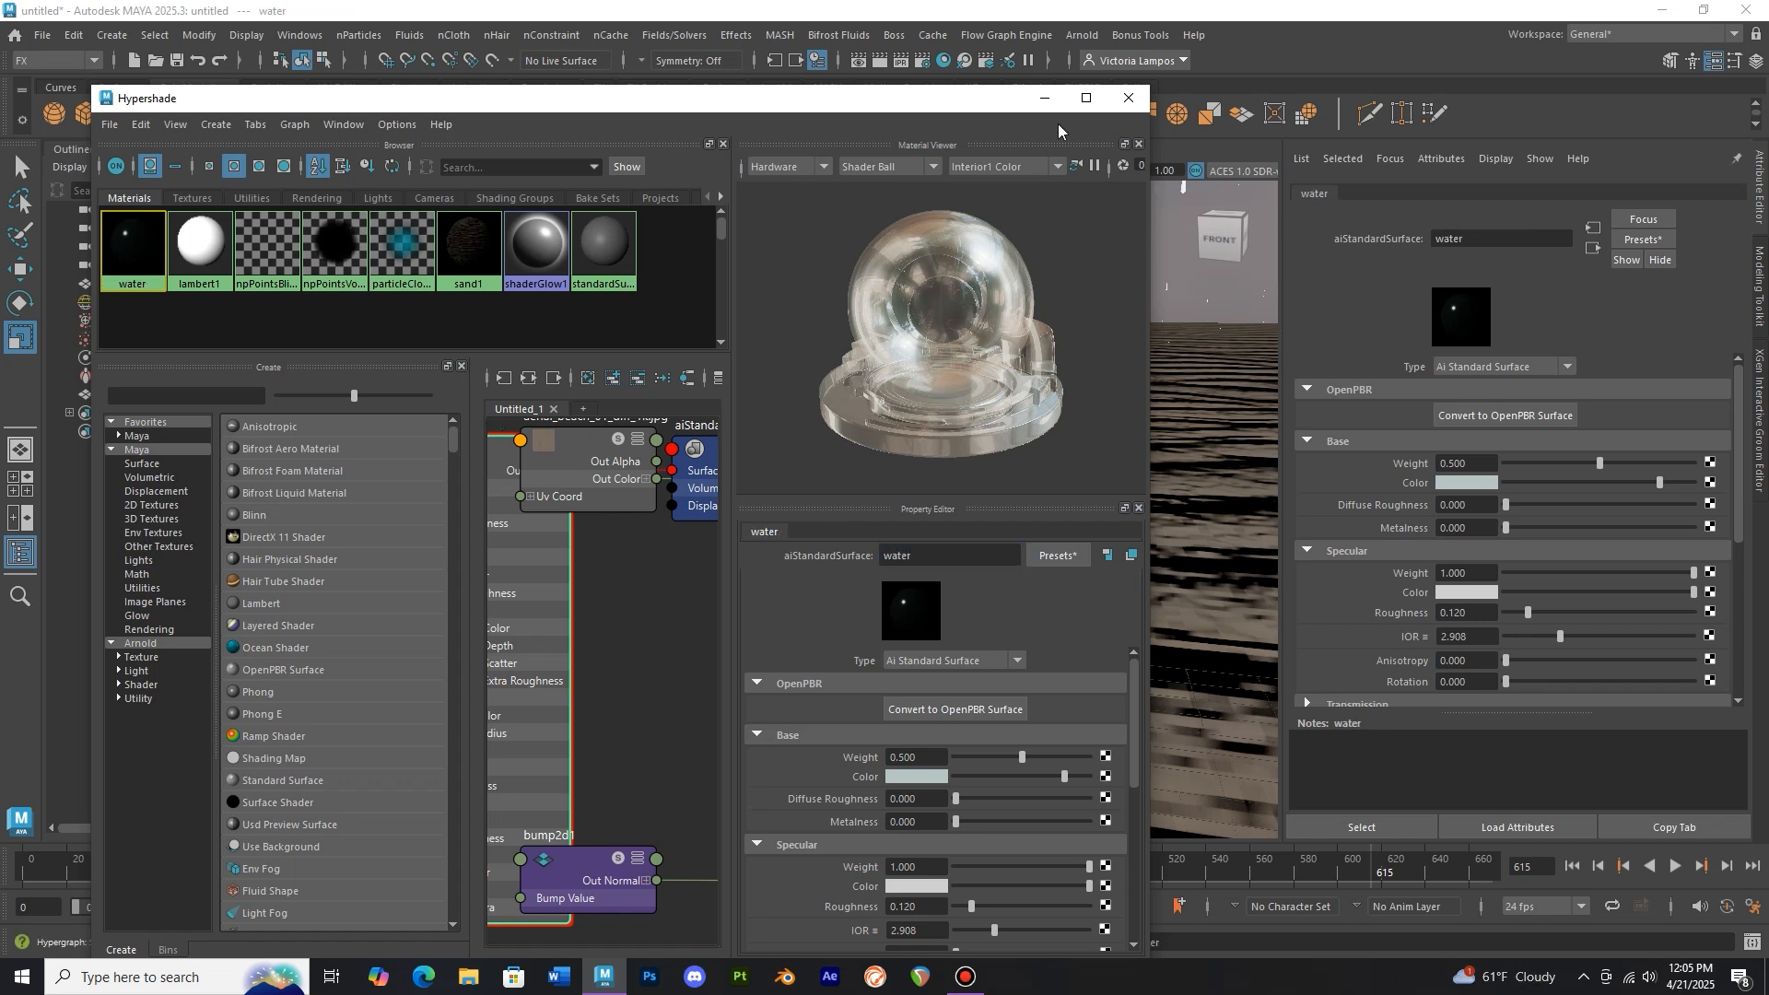
left_click(1129, 98)
Assign the water material to the raindrop sphere
left_click(780, 537)
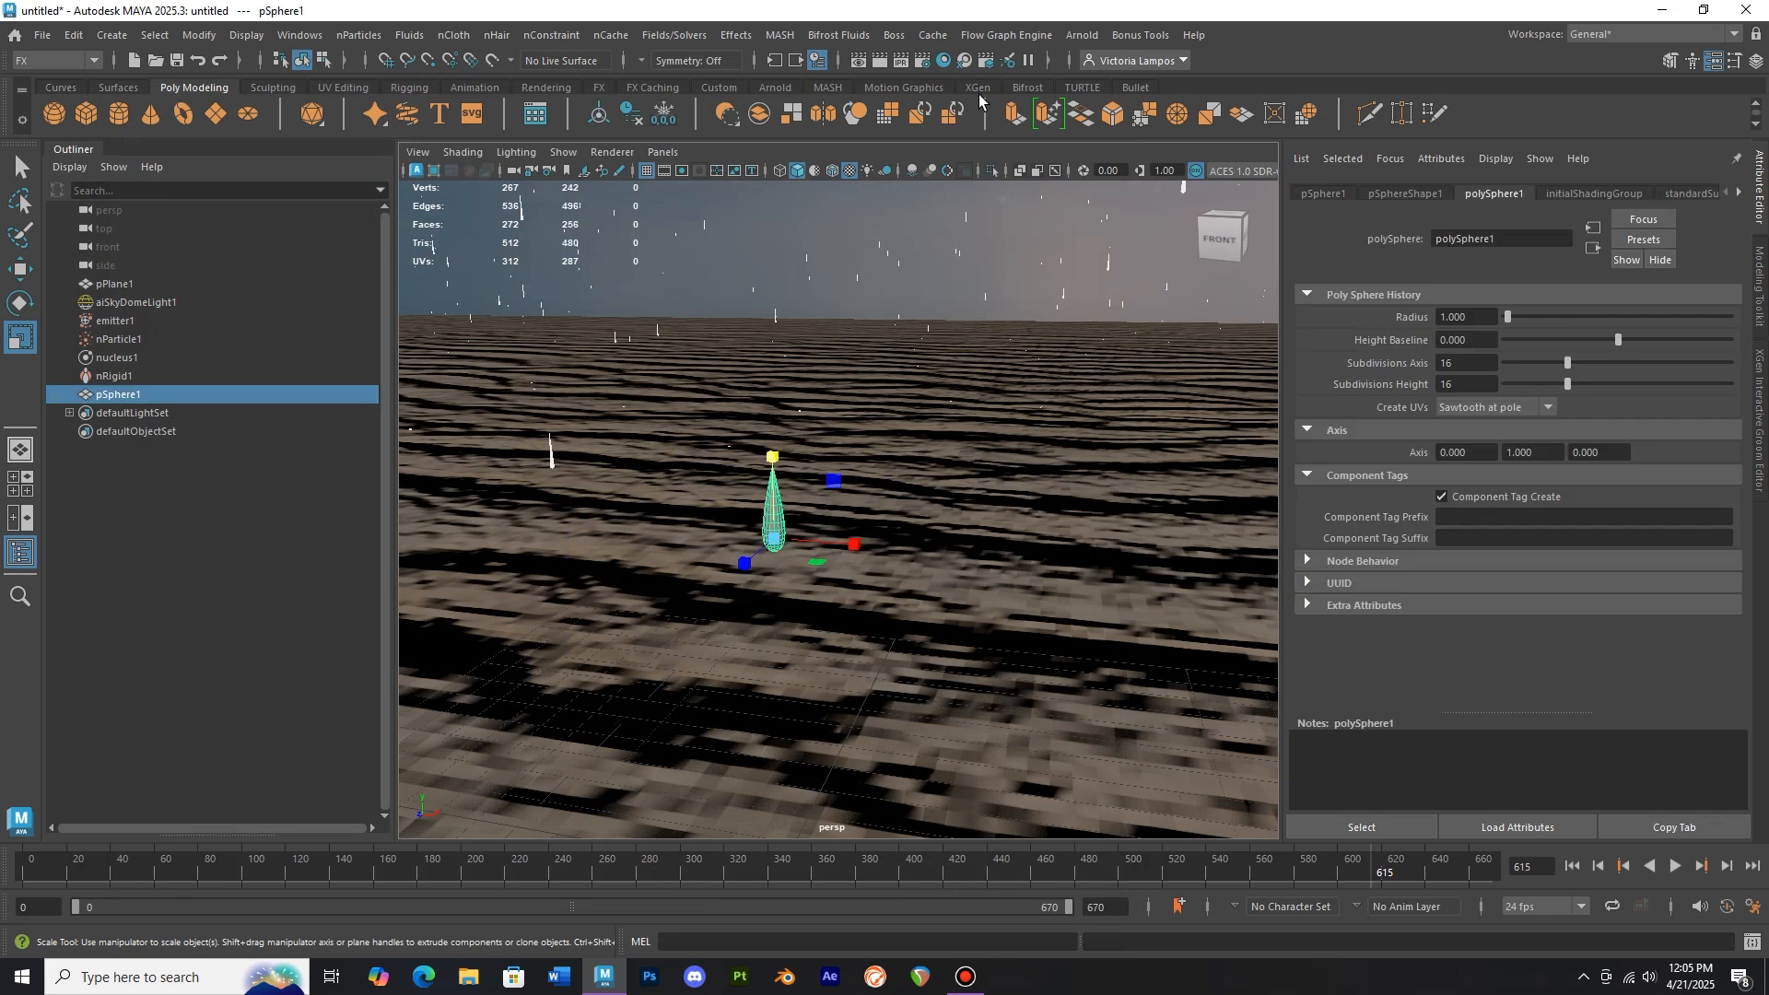
left_click(944, 60)
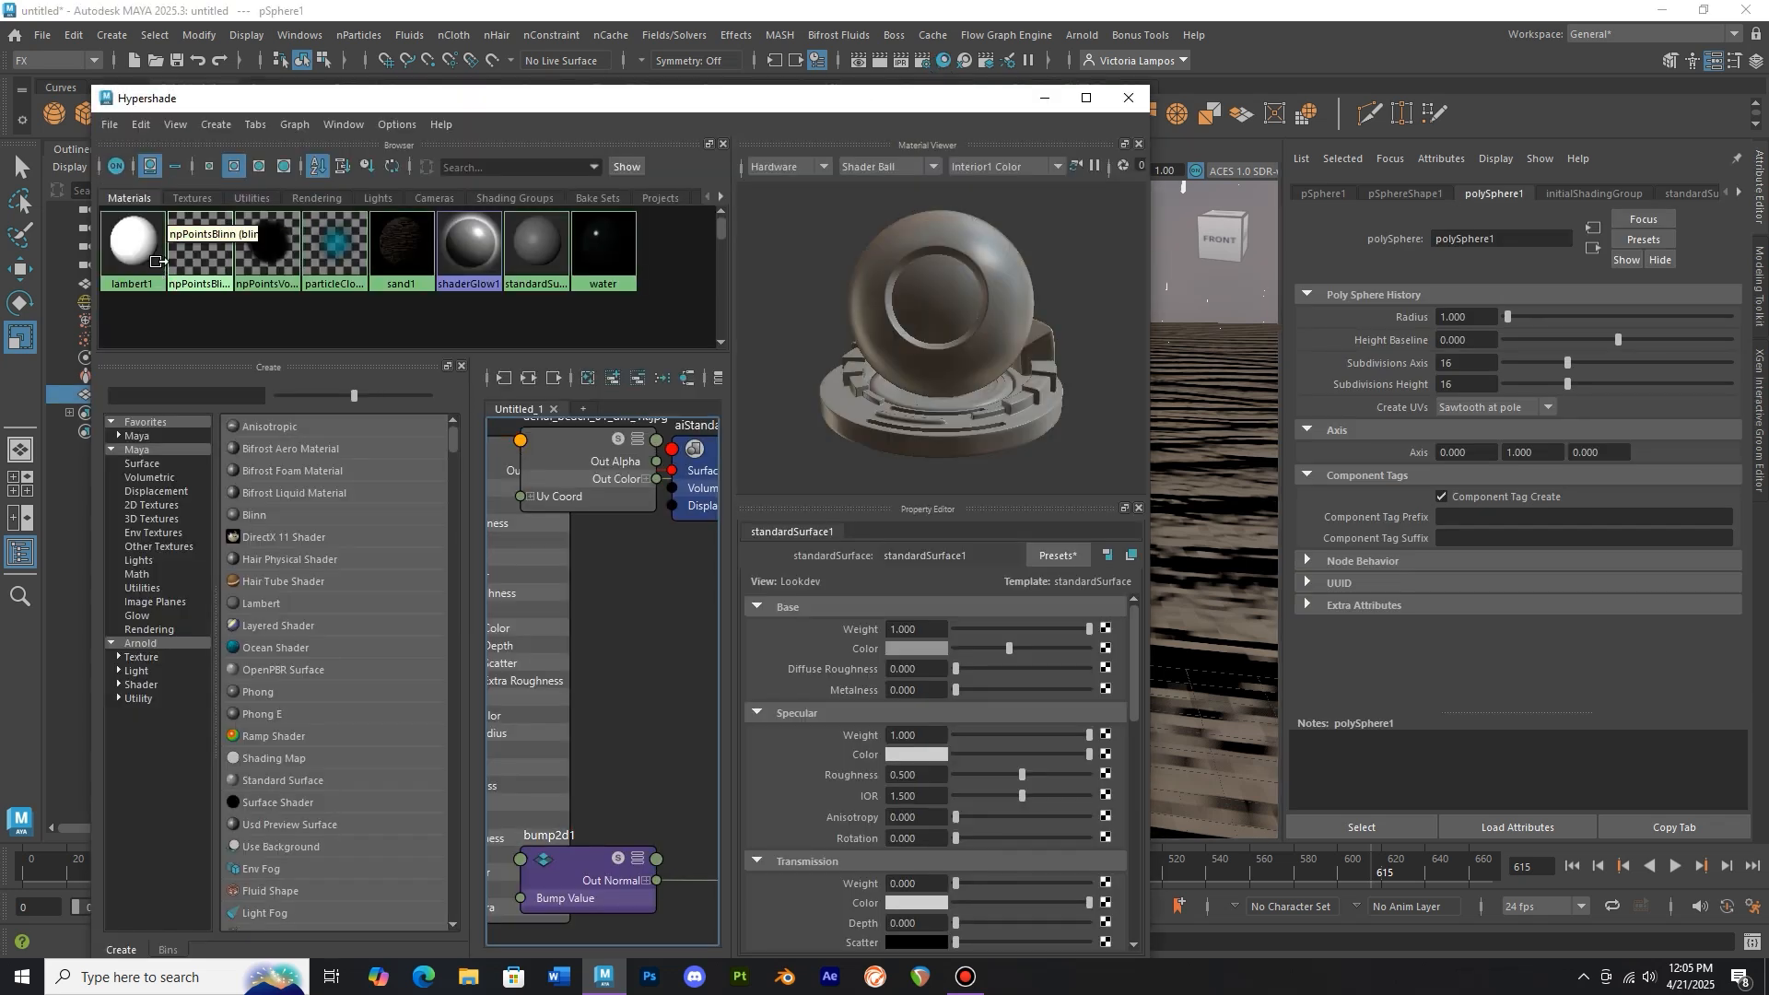
right_click_drag(593, 269, 599, 219)
left_click(1129, 98)
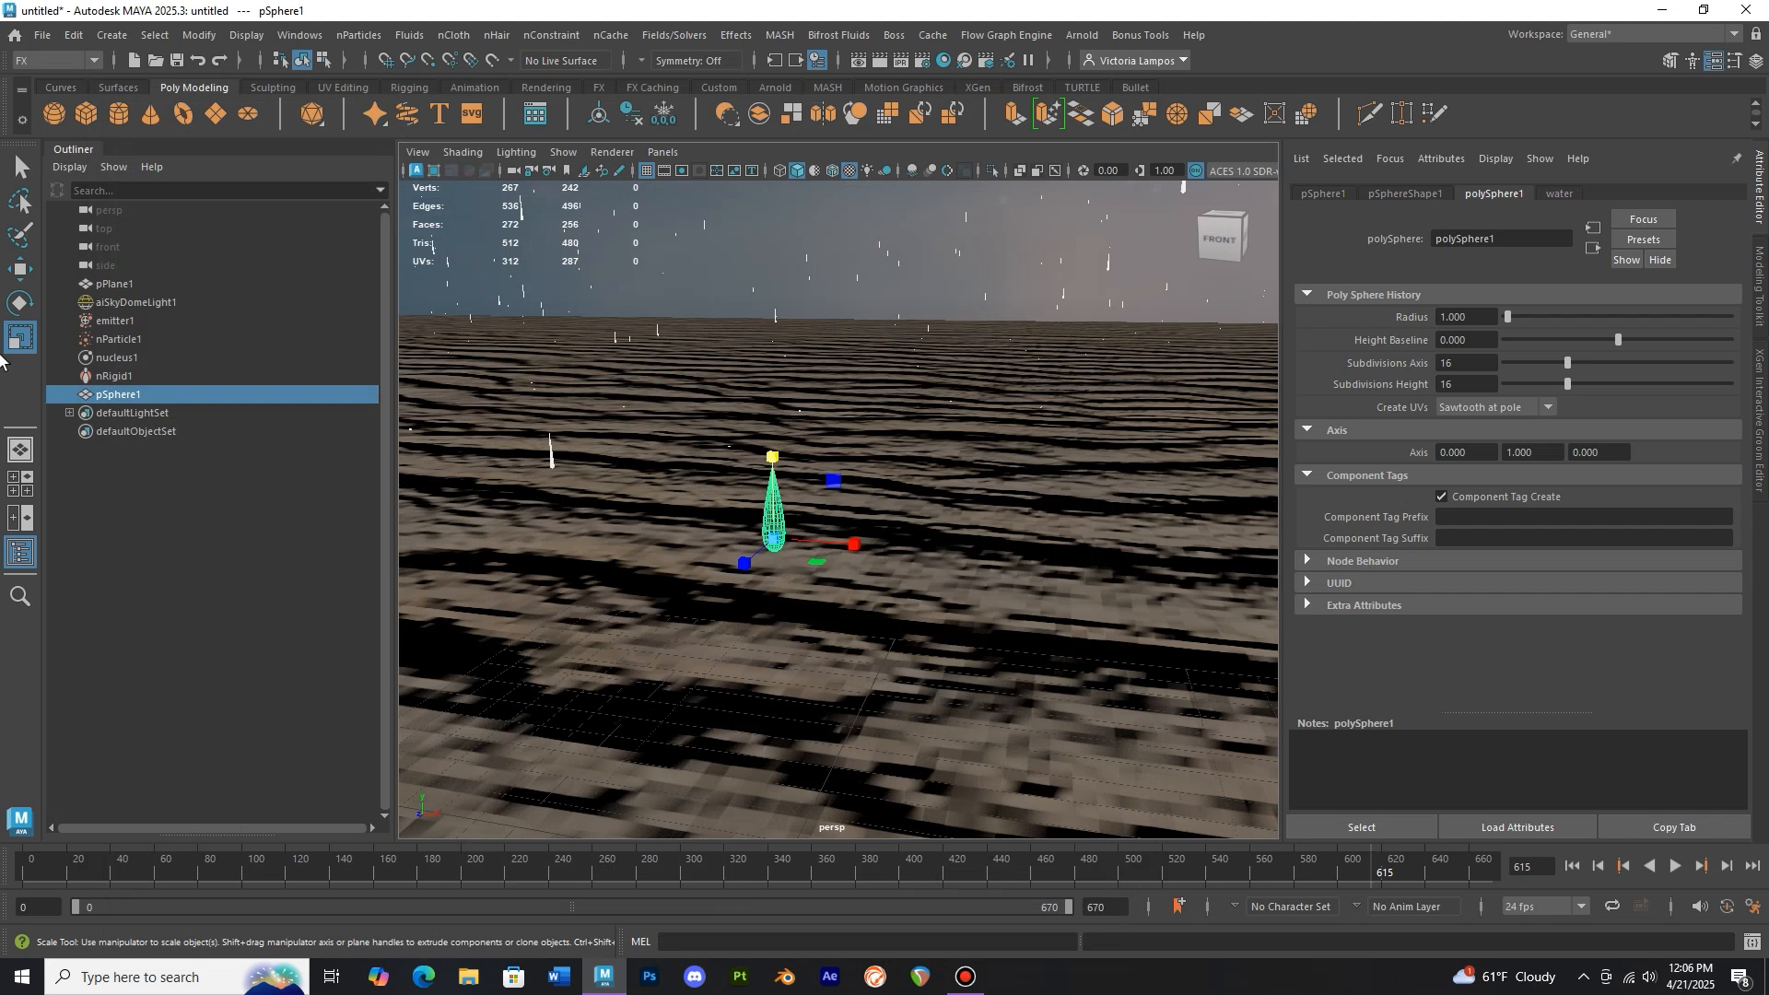
Move the raindrop sphere up above the sand plane to the emitter's height
left_click(21, 269)
left_click_drag(772, 458, 771, 365)
scroll(811, 413, "down", 10)
middle_click_drag(879, 478, 851, 594, "alt")
left_click_drag(860, 293, 863, 272)
scroll(889, 296, "down", 4)
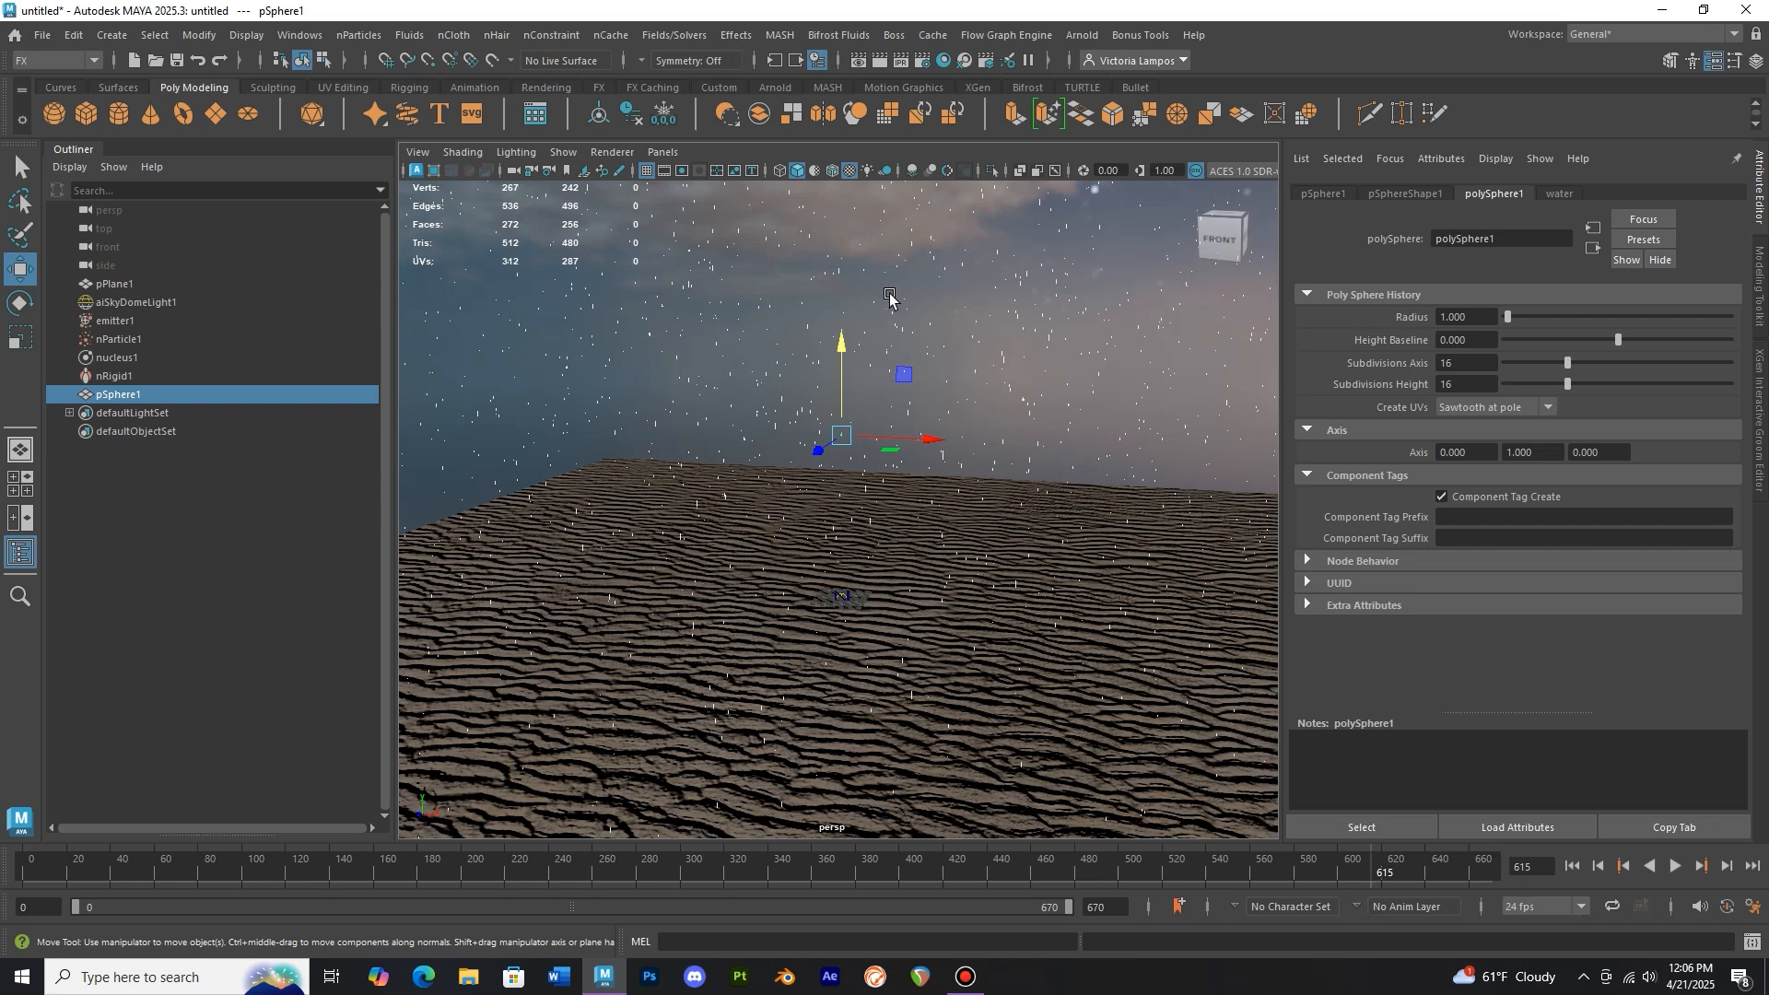
middle_click_drag(888, 296, 871, 520, "alt")
left_click_drag(857, 562, 865, 251)
middle_click_drag(896, 323, 903, 590, "alt")
left_click_drag(864, 551, 865, 327)
left_click_drag(870, 326, 888, 316, "alt")
mouse_move(962, 376)
middle_mouse_down("alt")
mouse_move(959, 471)
mouse_move(966, 359)
middle_mouse_up("alt")
left_click_drag(966, 364, 958, 387, "alt")
middle_click_drag(930, 589, 927, 415, "alt")
scroll(922, 454, "up", 4)
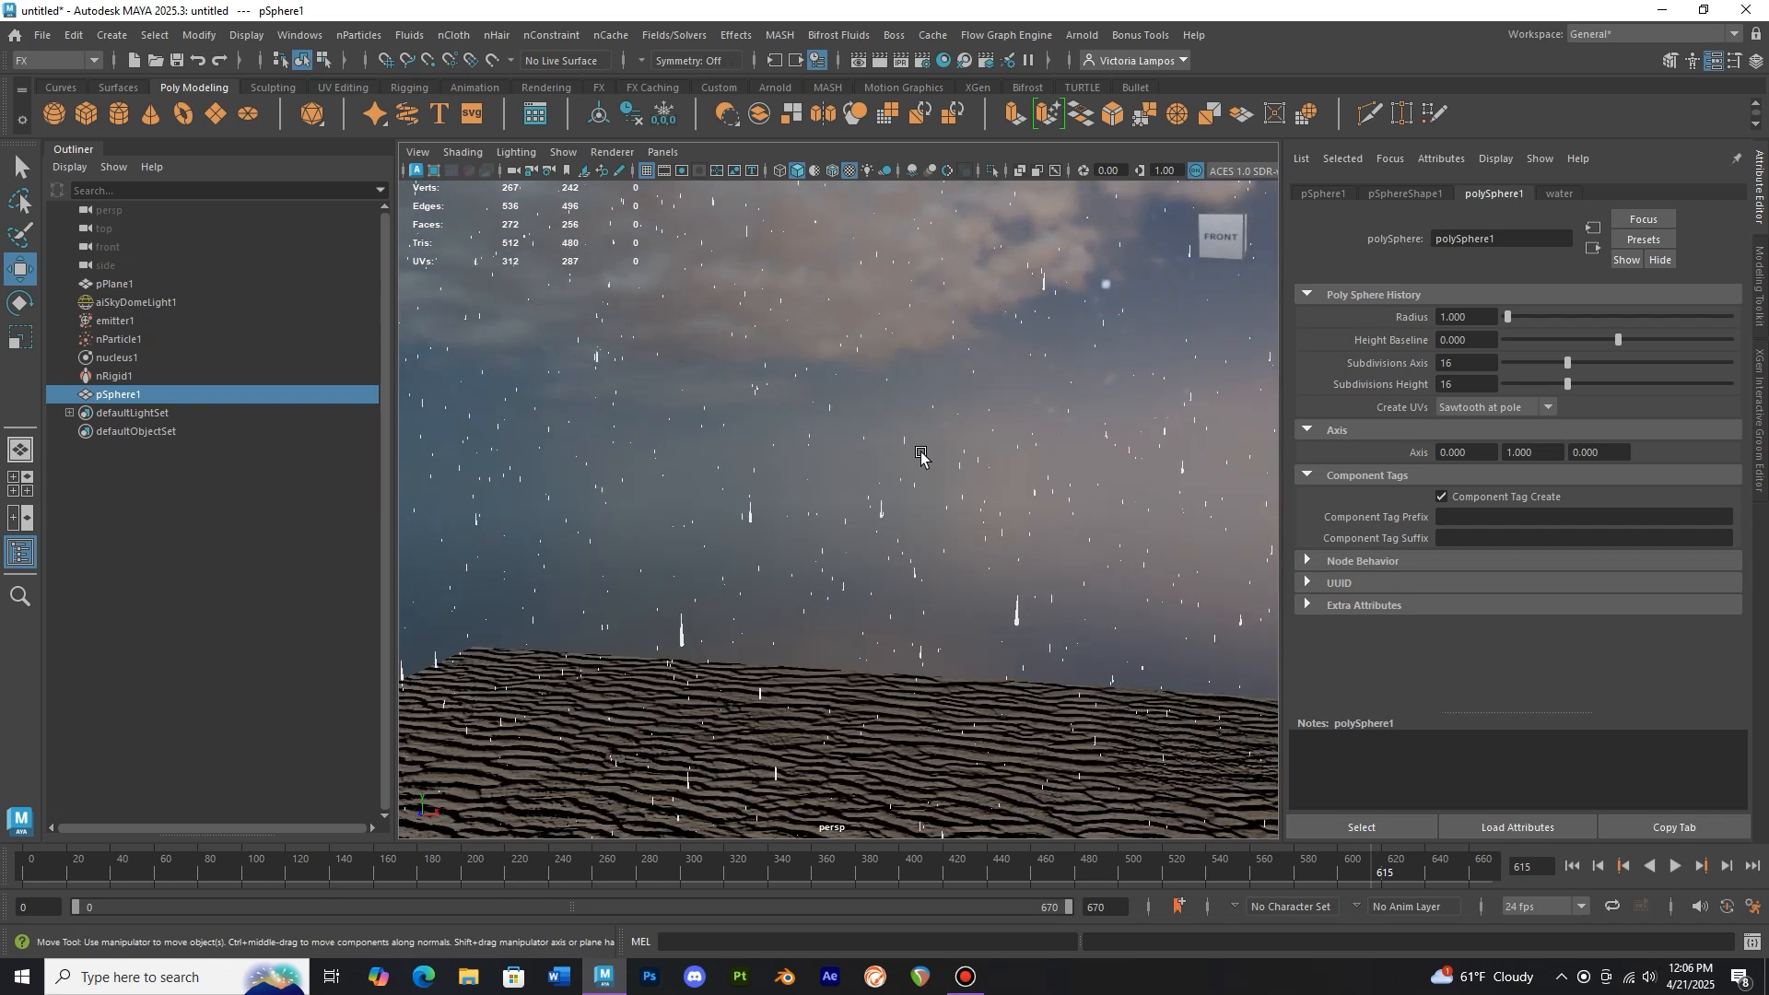
Change the nParticle render type to Streak
left_click(137, 337)
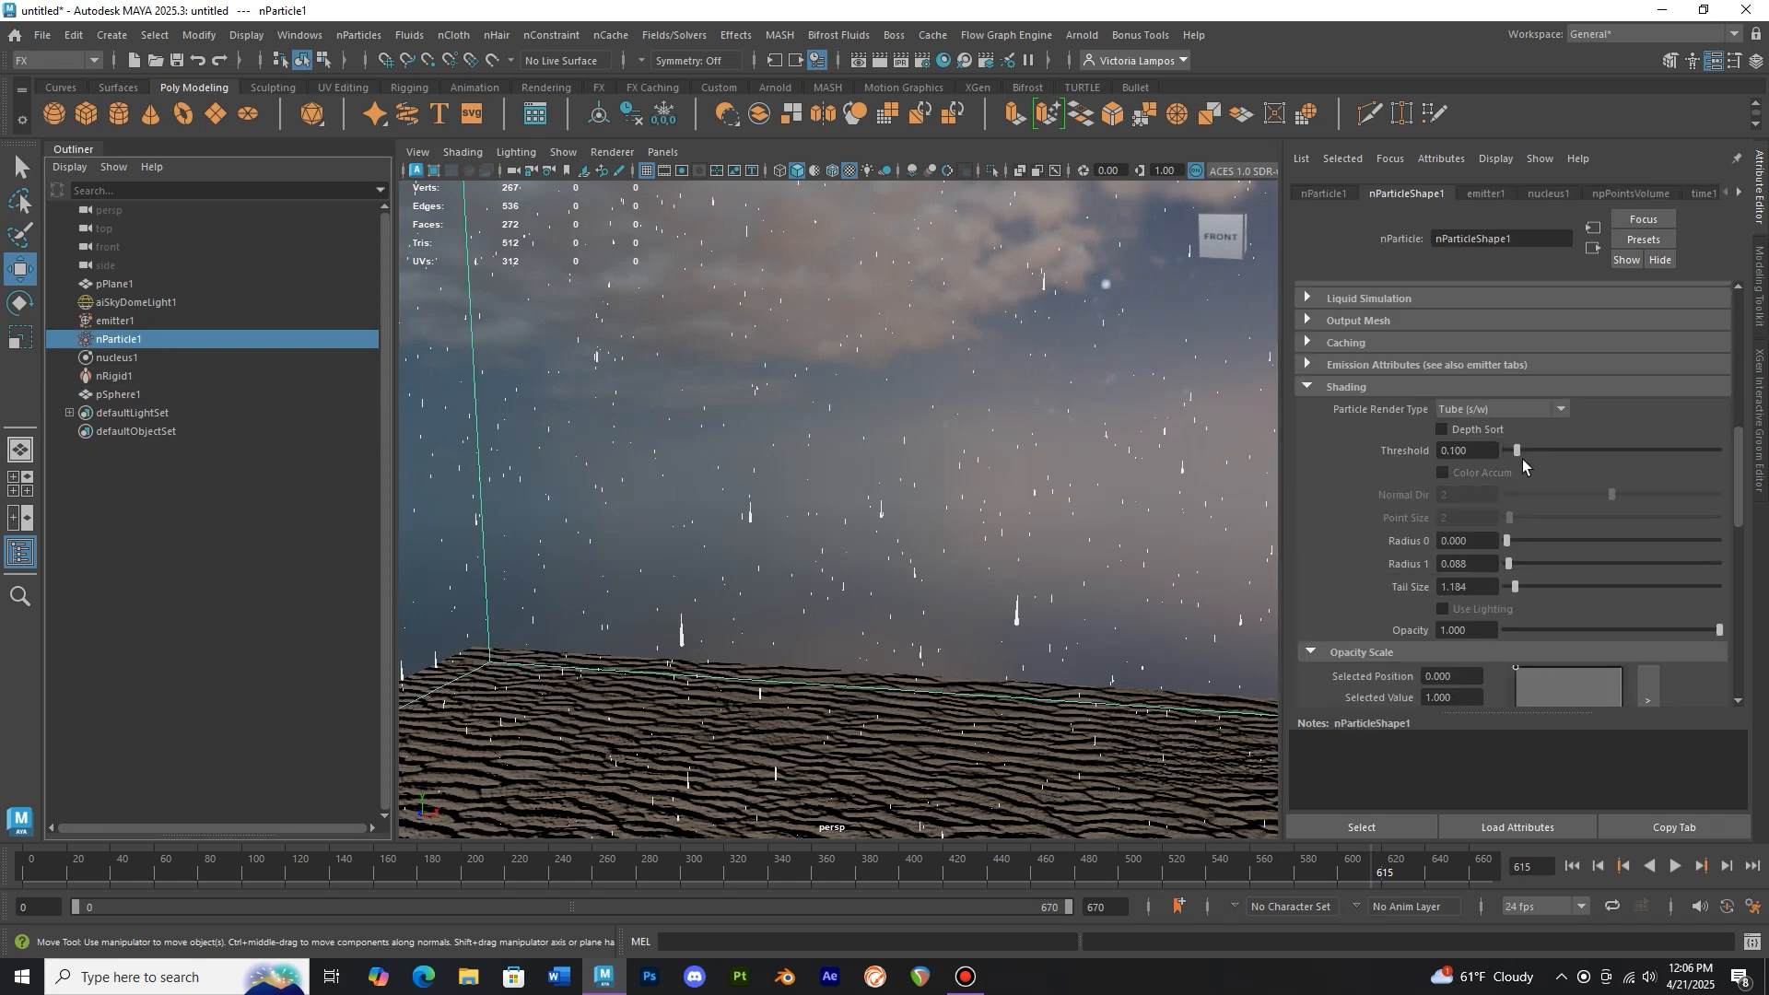
left_click(1519, 409)
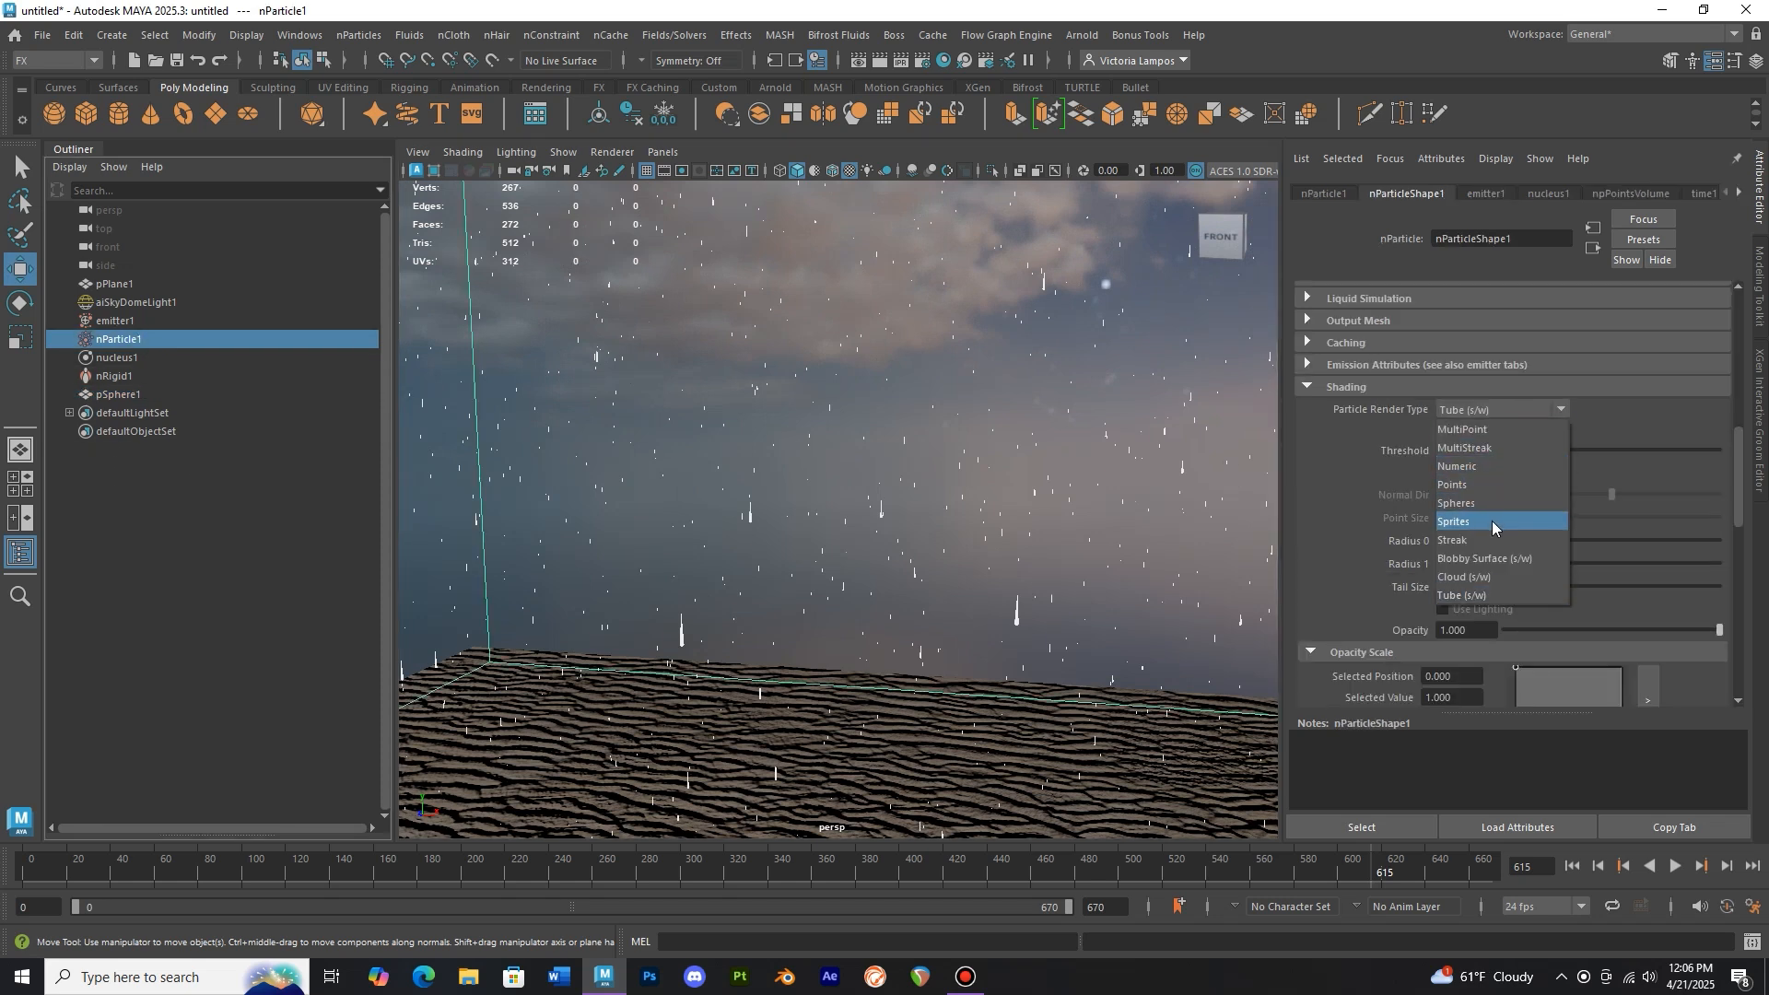
key("Escape")
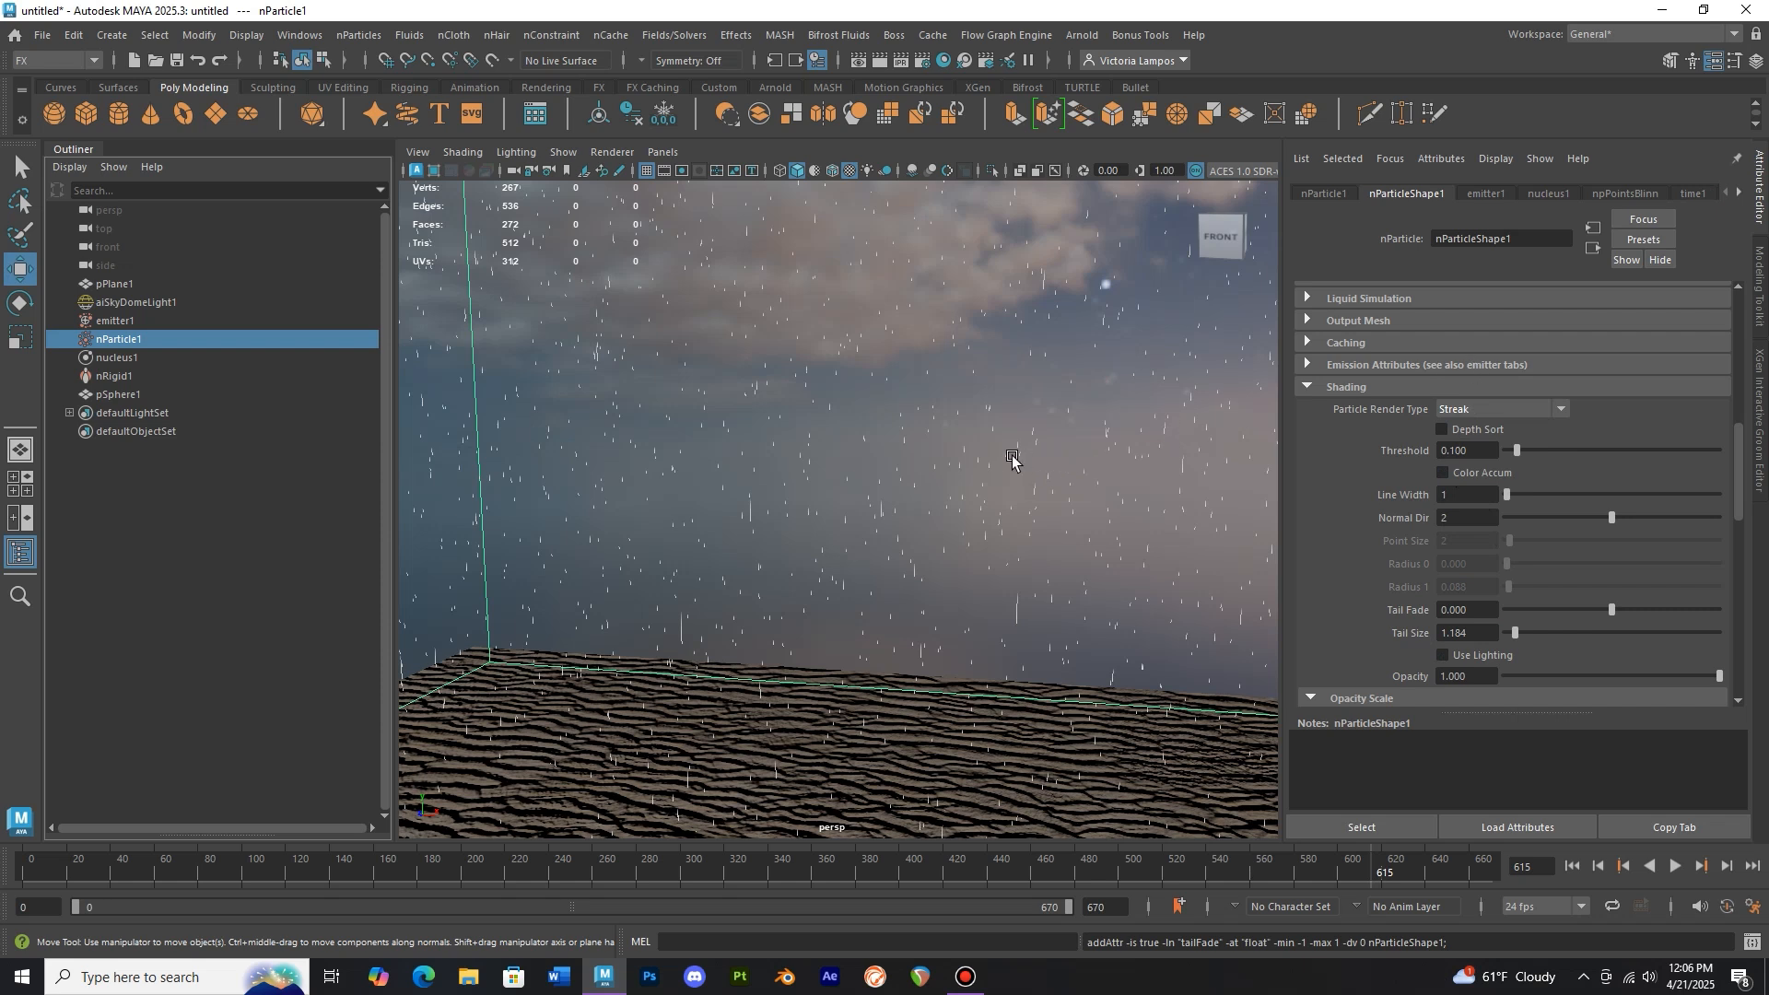
Rename the sphere raindrop
scroll(874, 481, "down", 5)
middle_click_drag(903, 465, 915, 503, "alt")
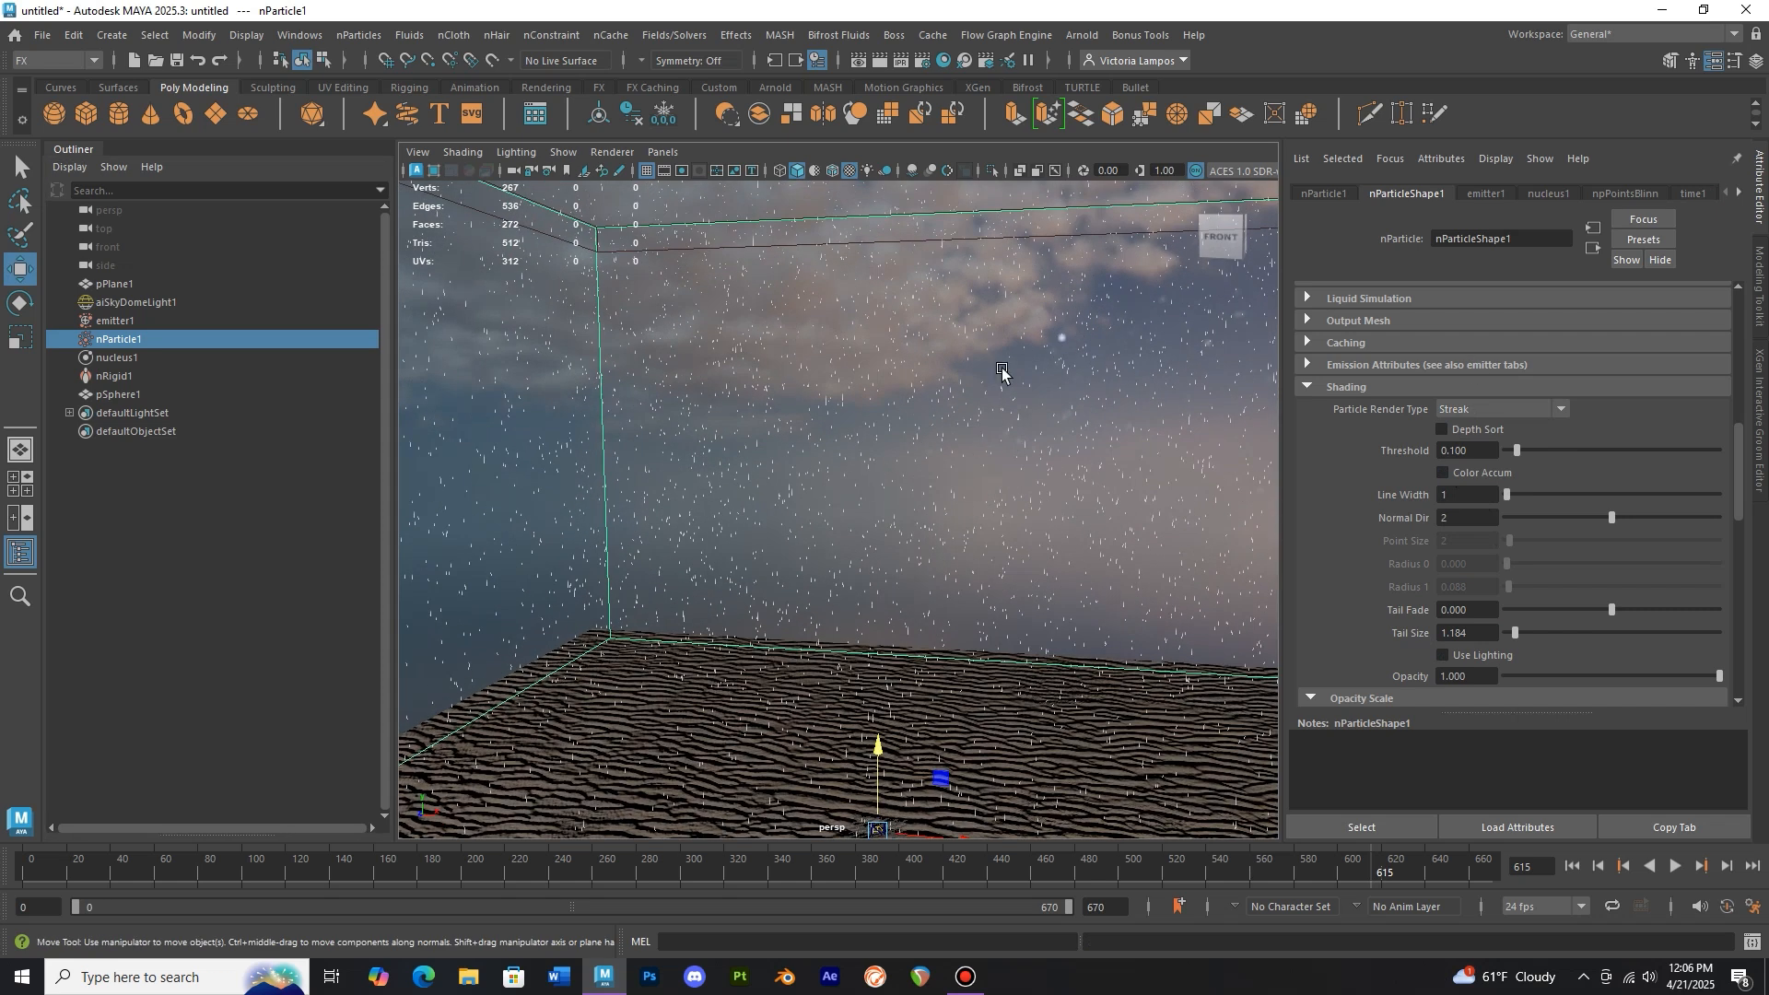
middle_click_drag(1002, 370, 964, 497, "alt")
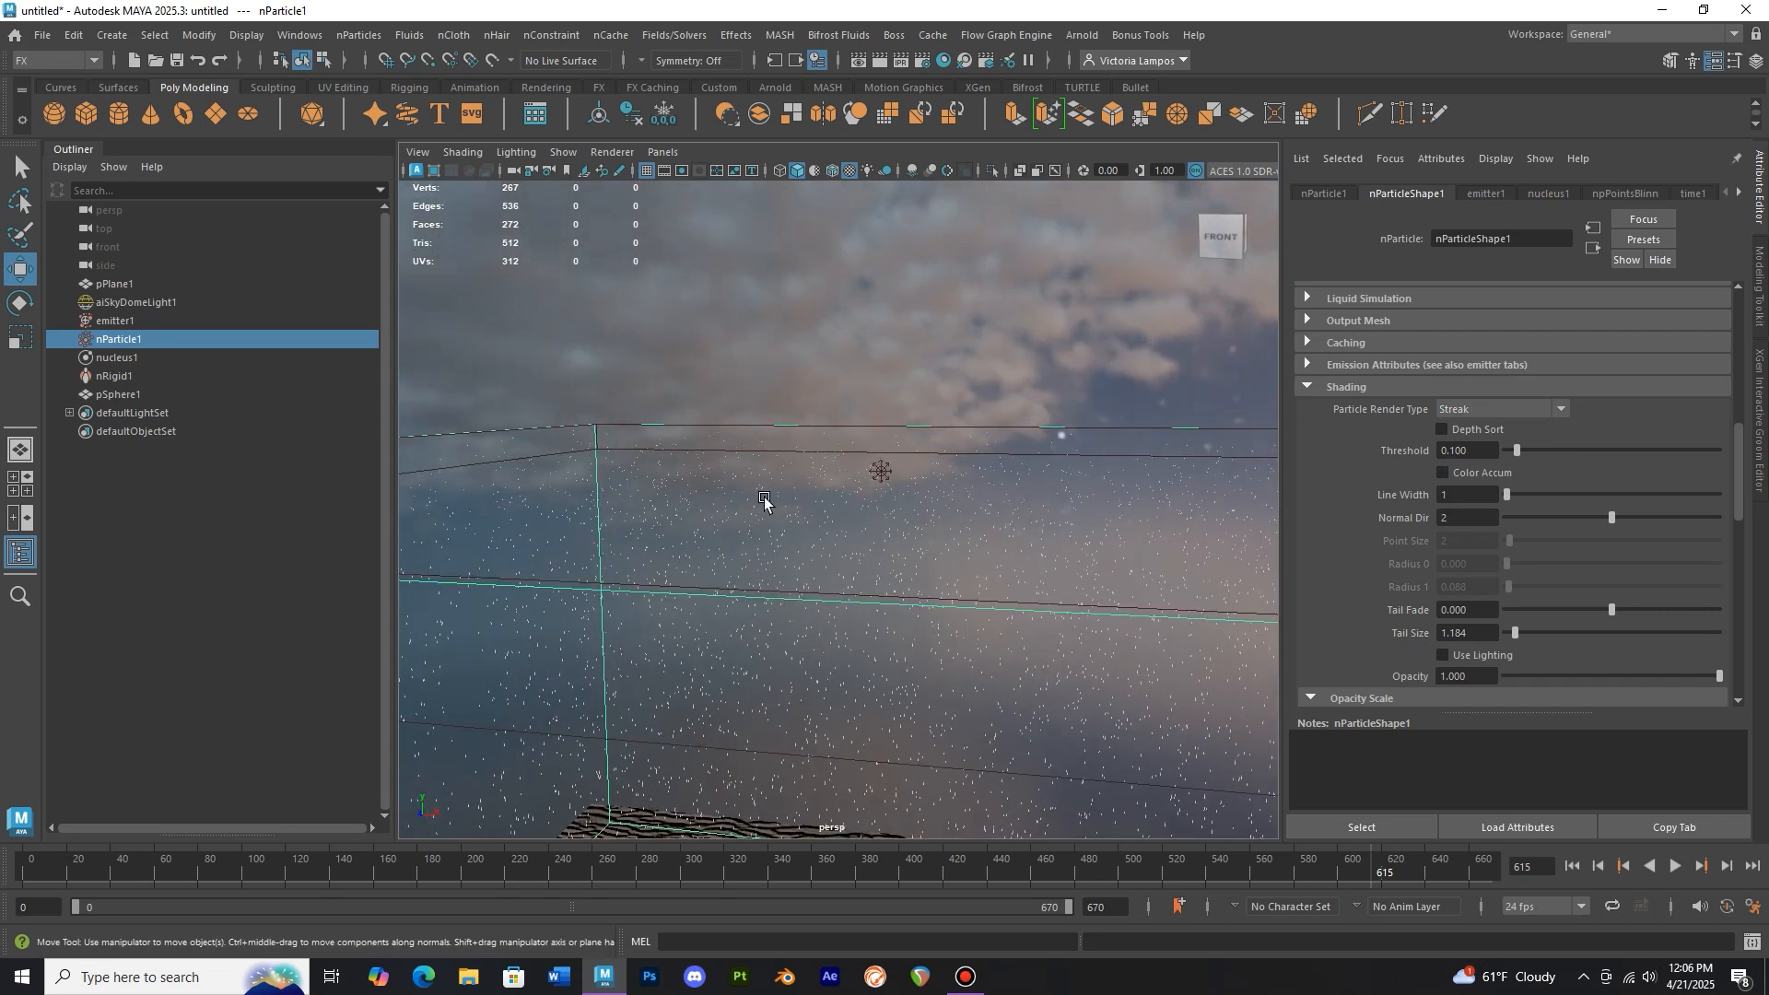
left_click(146, 395)
key("f")
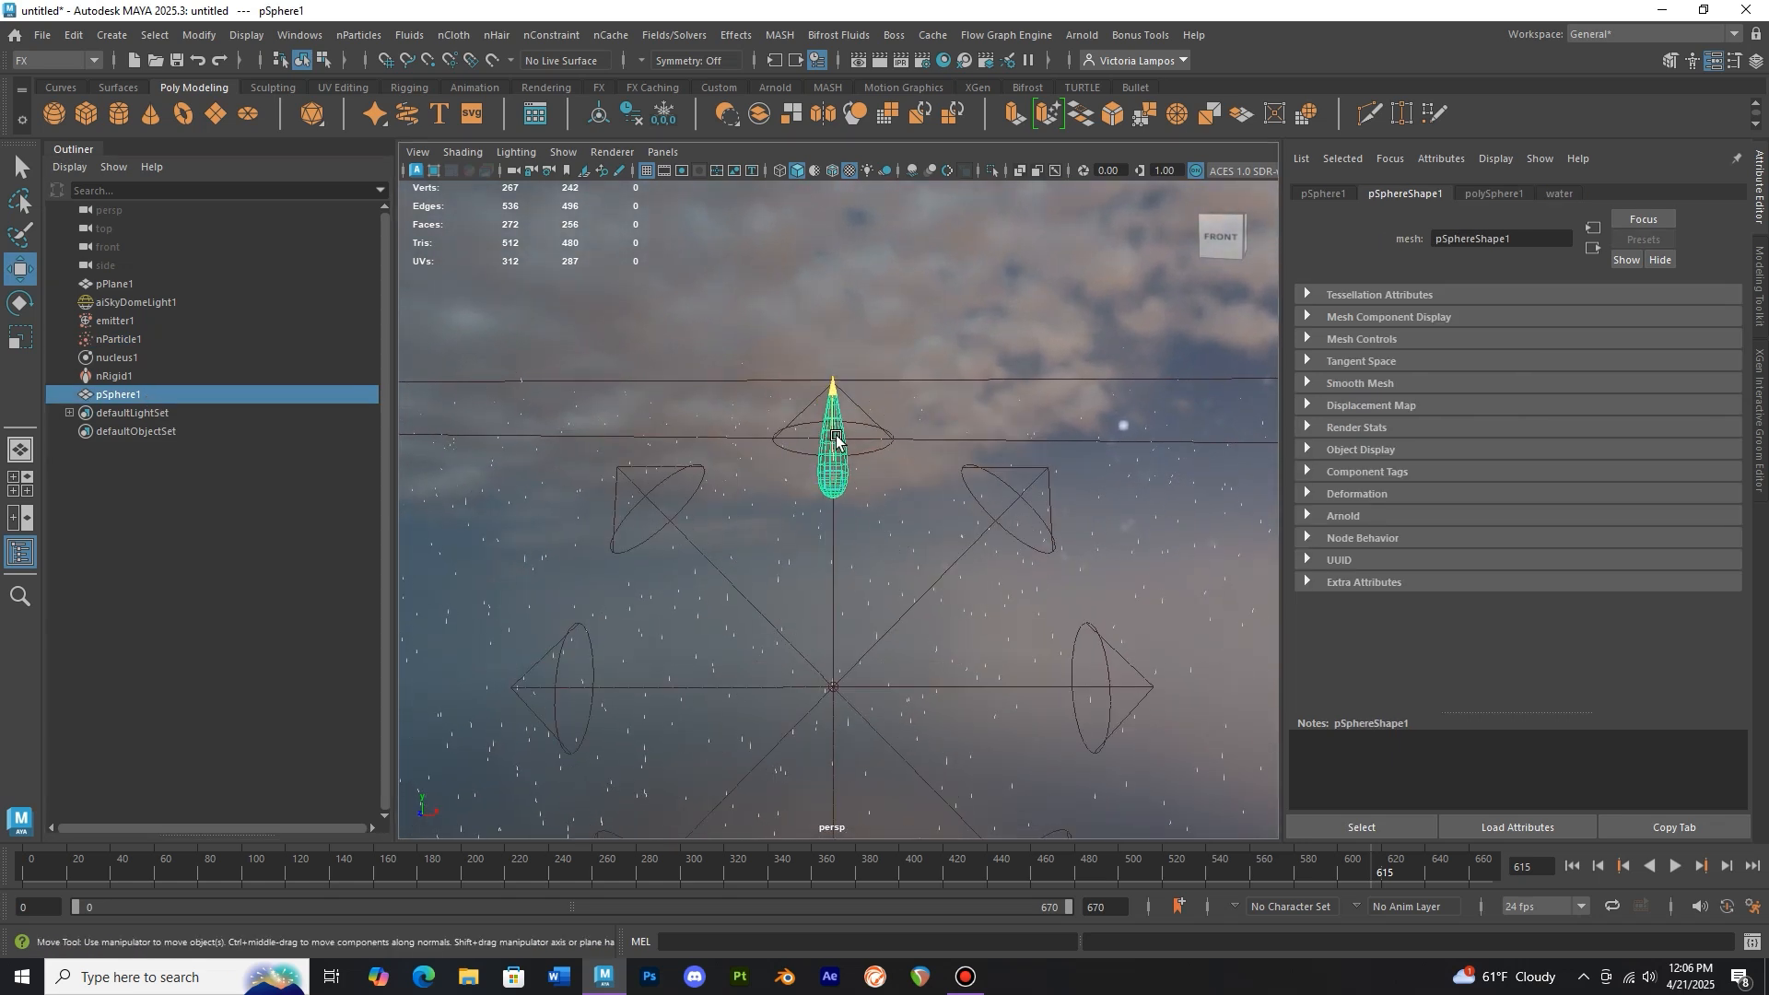
double_click(164, 396)
type("raindrop")
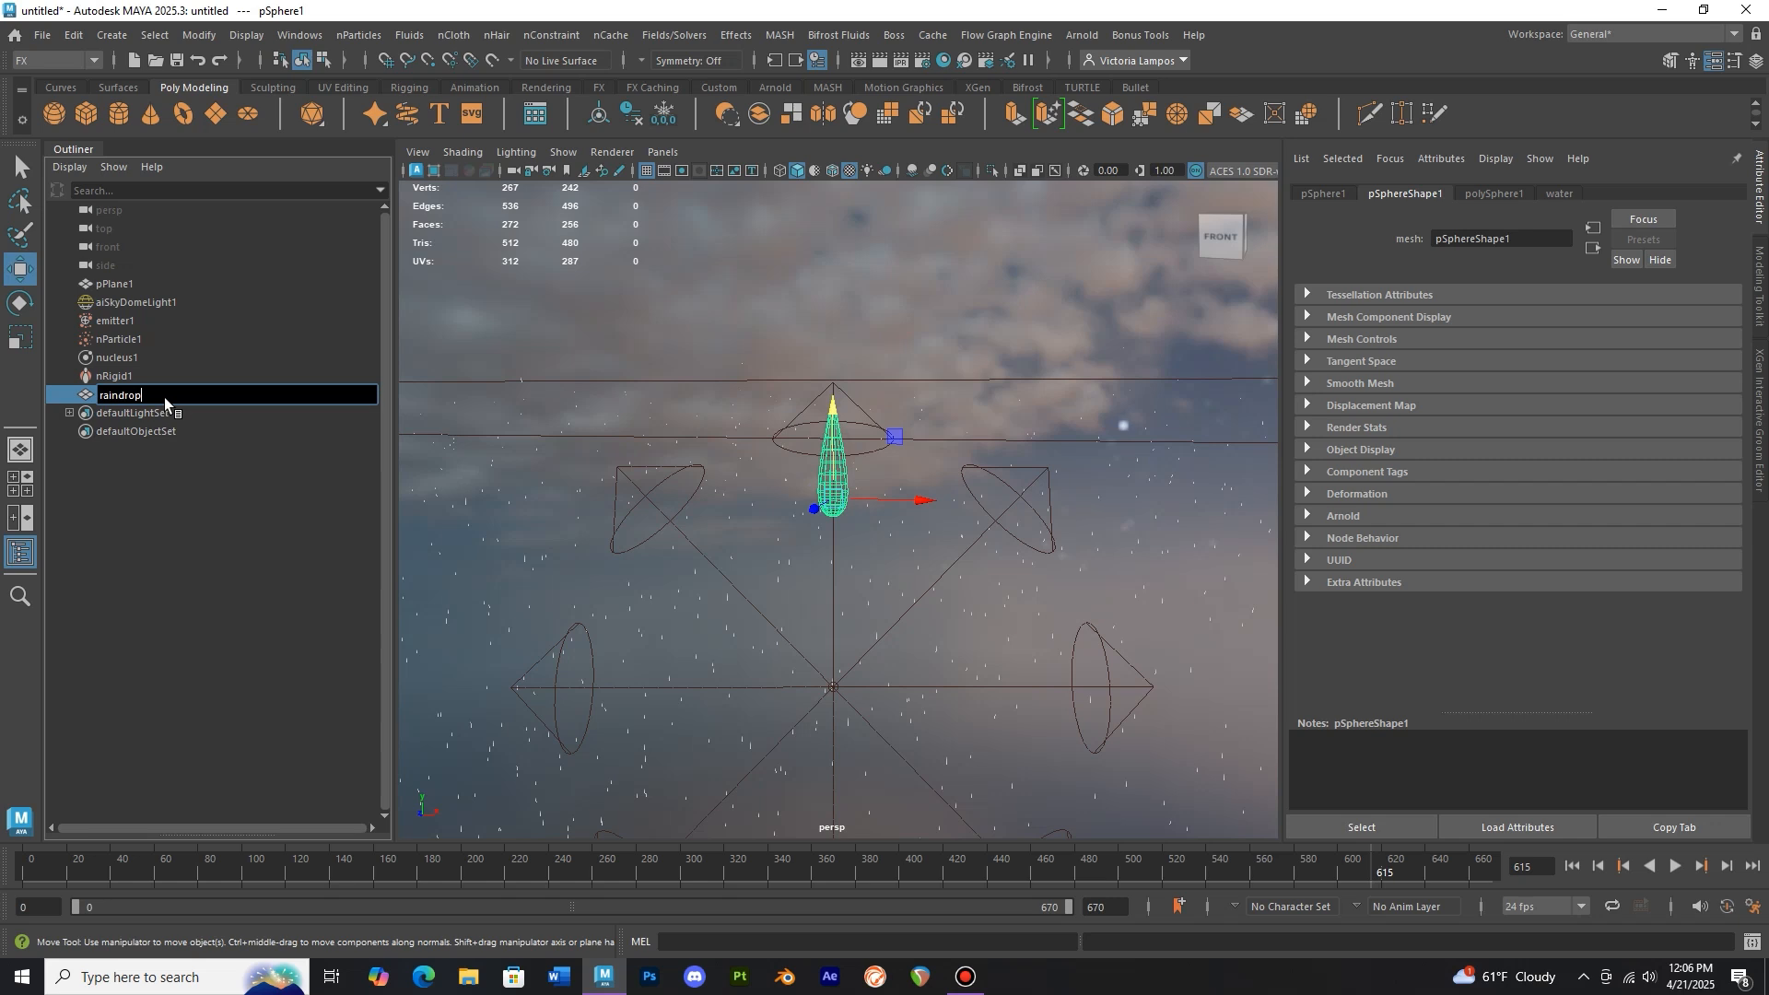
key("Return")
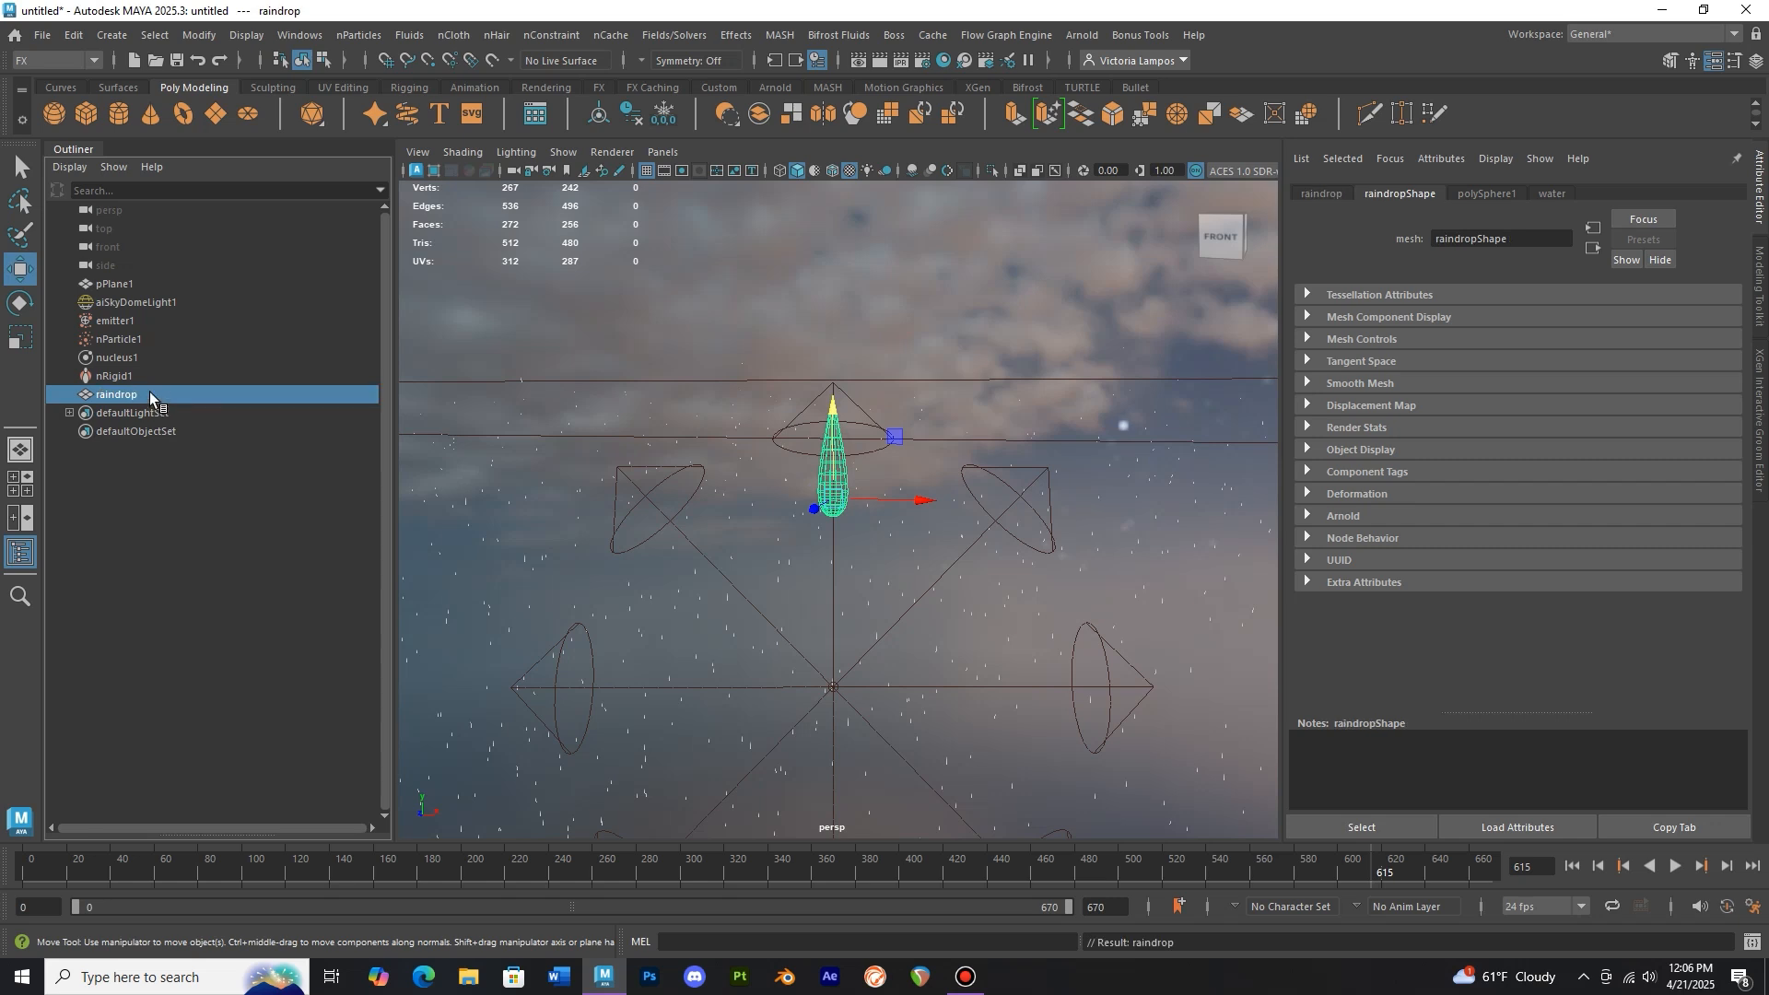
Return the timeline to the first frame
scroll(762, 540, "down", 10)
scroll(763, 540, "down", 3)
middle_click_drag(777, 627, 793, 502, "alt")
left_click(23, 869)
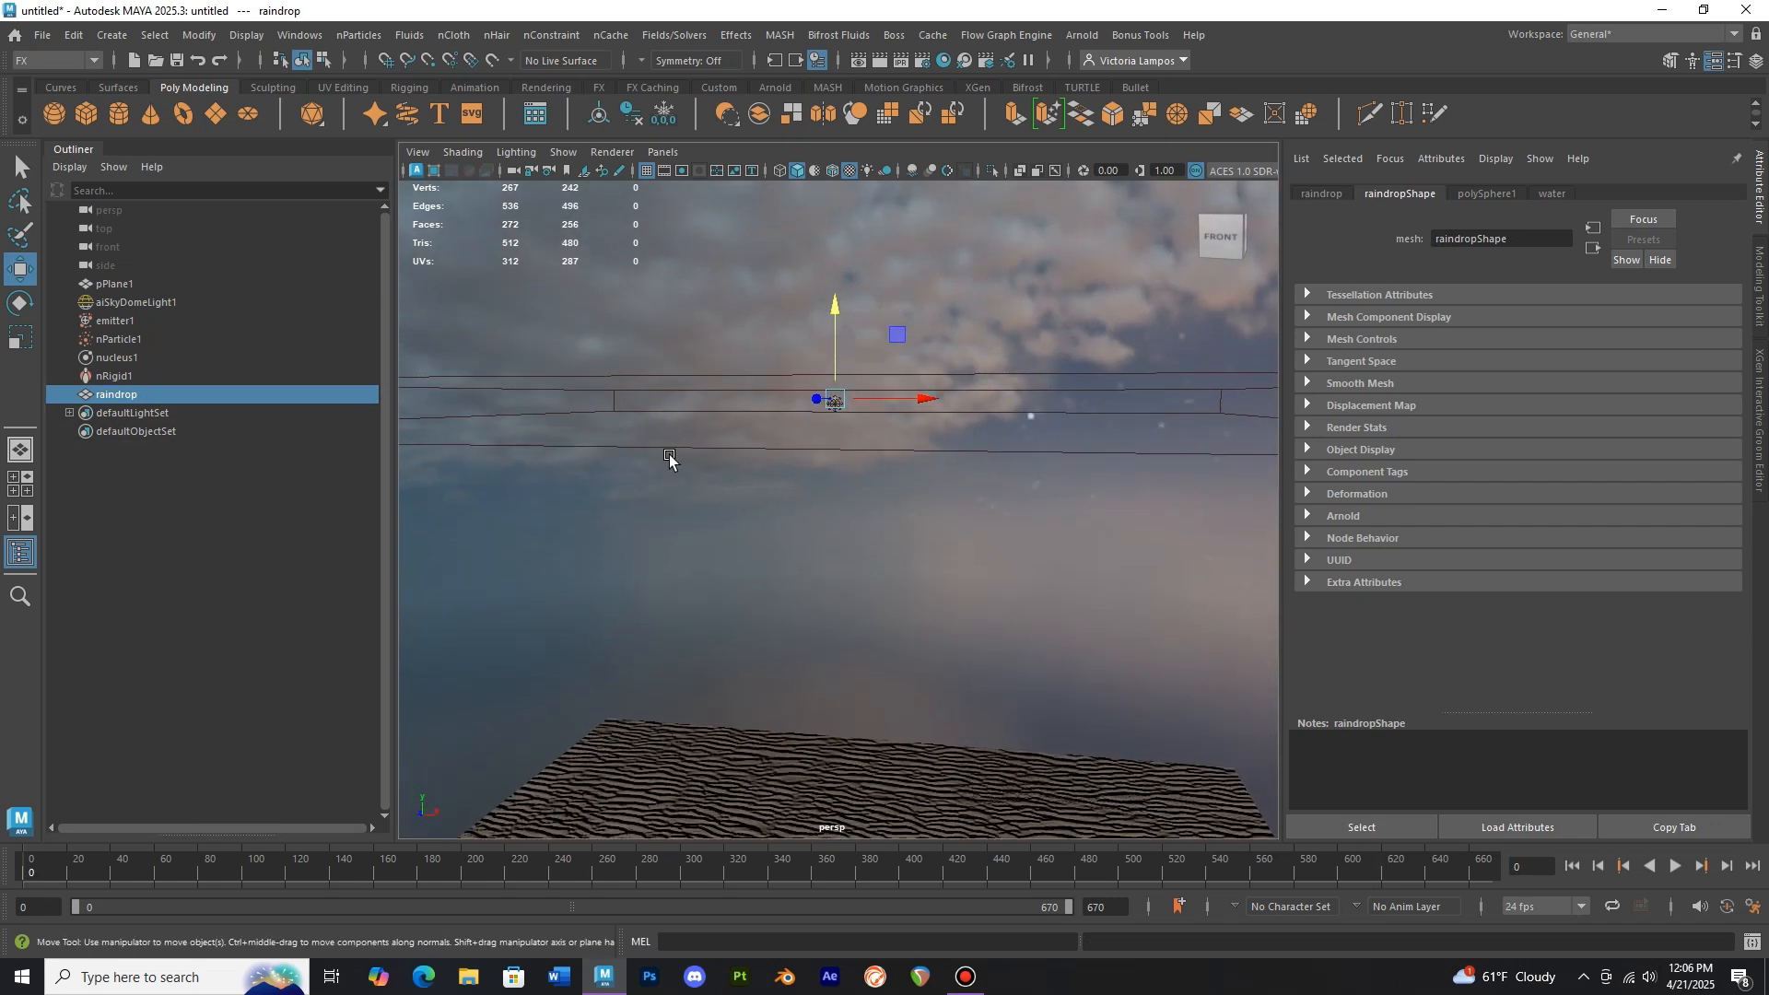
Instance the raindrop mesh onto nParticle1 with a particle instancer at default options
left_click(120, 339, "ctrl")
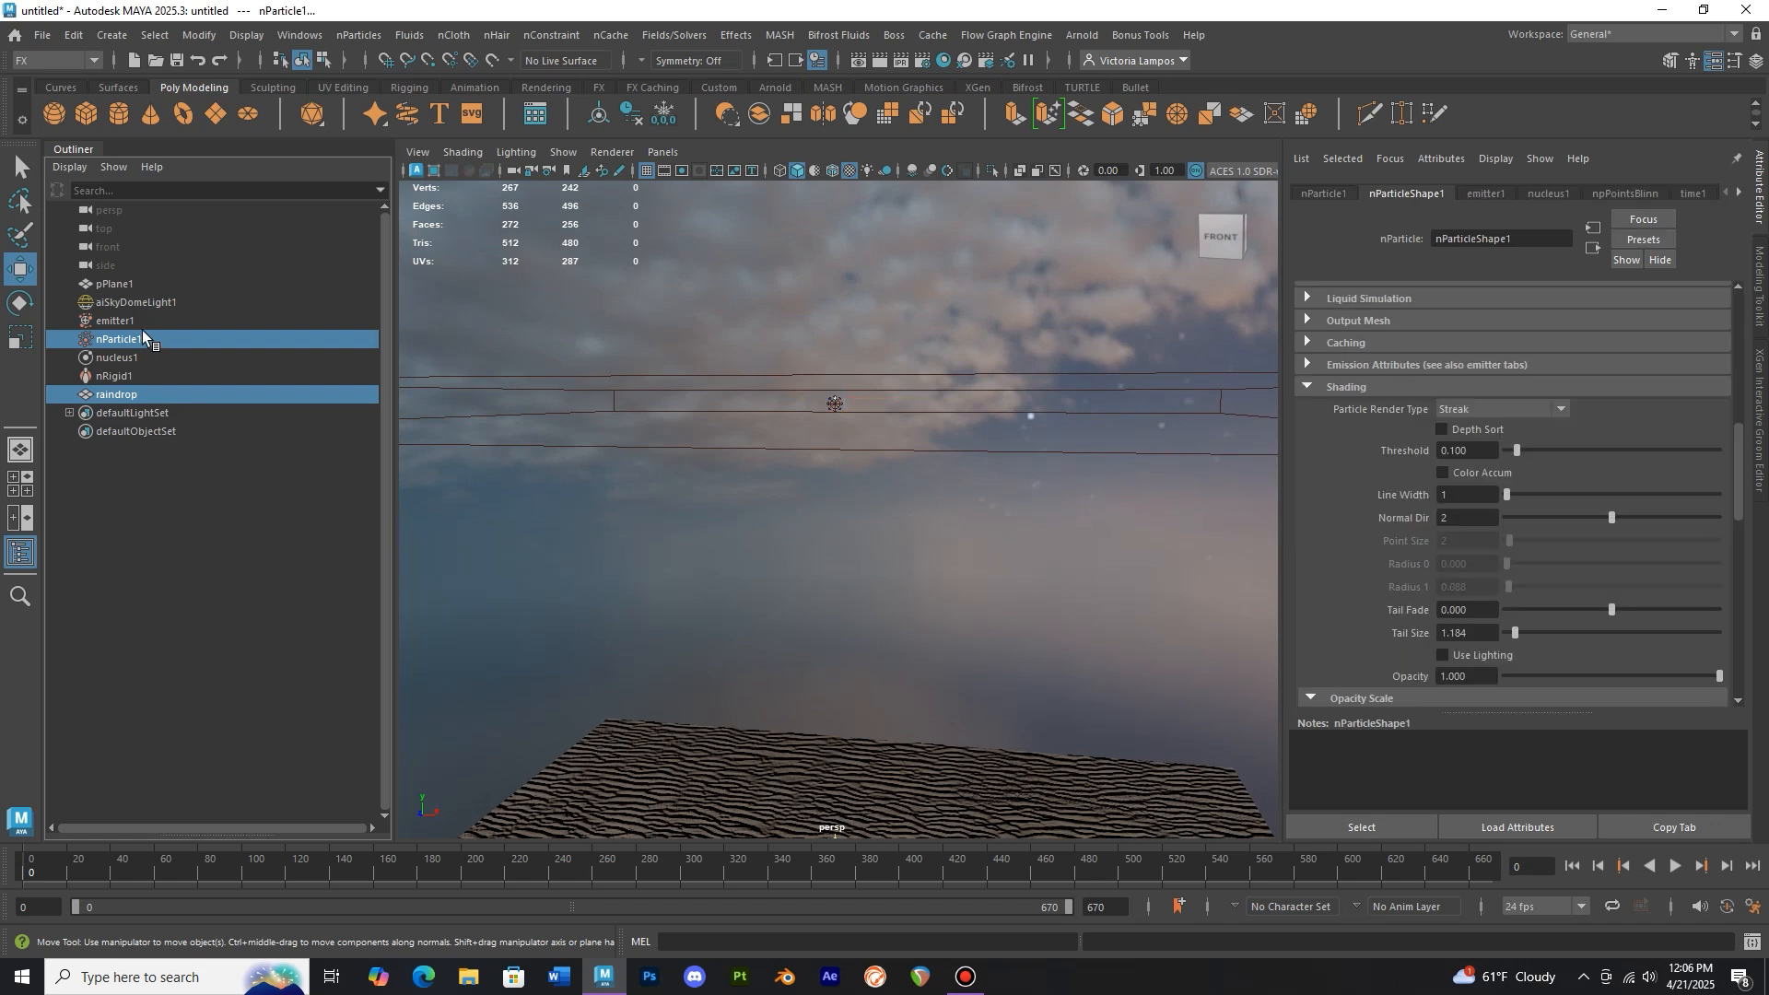
left_click(373, 37)
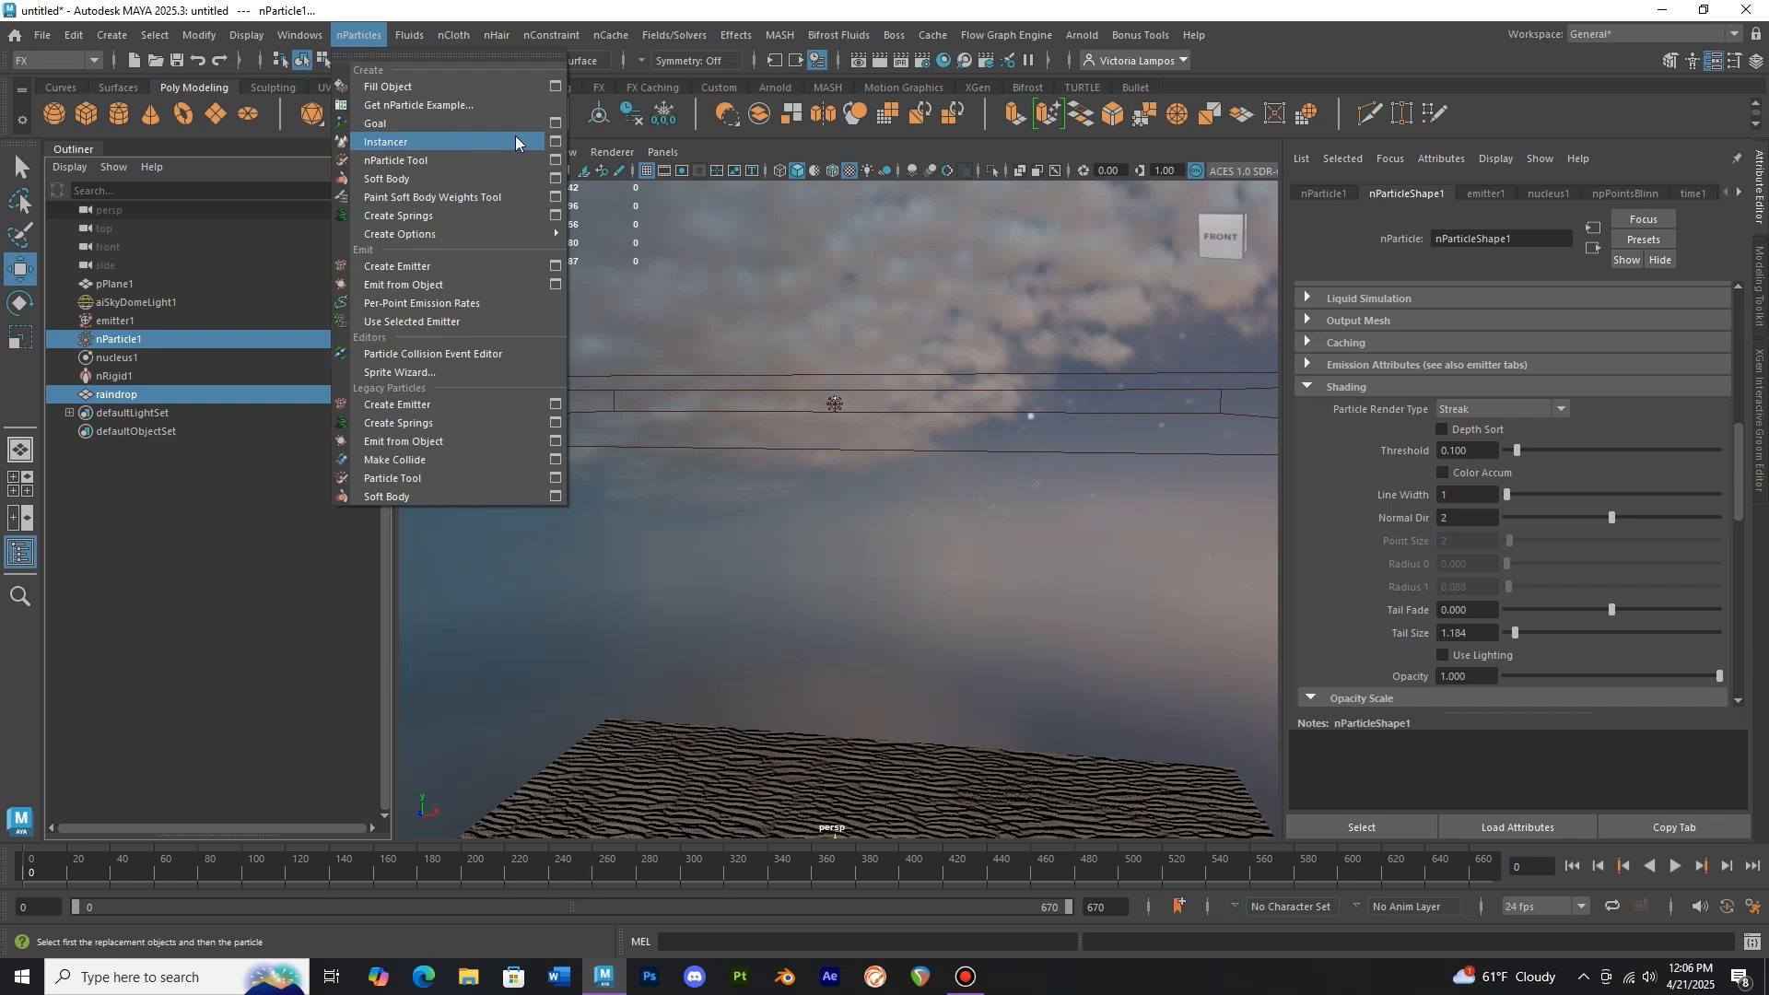
left_click(556, 143)
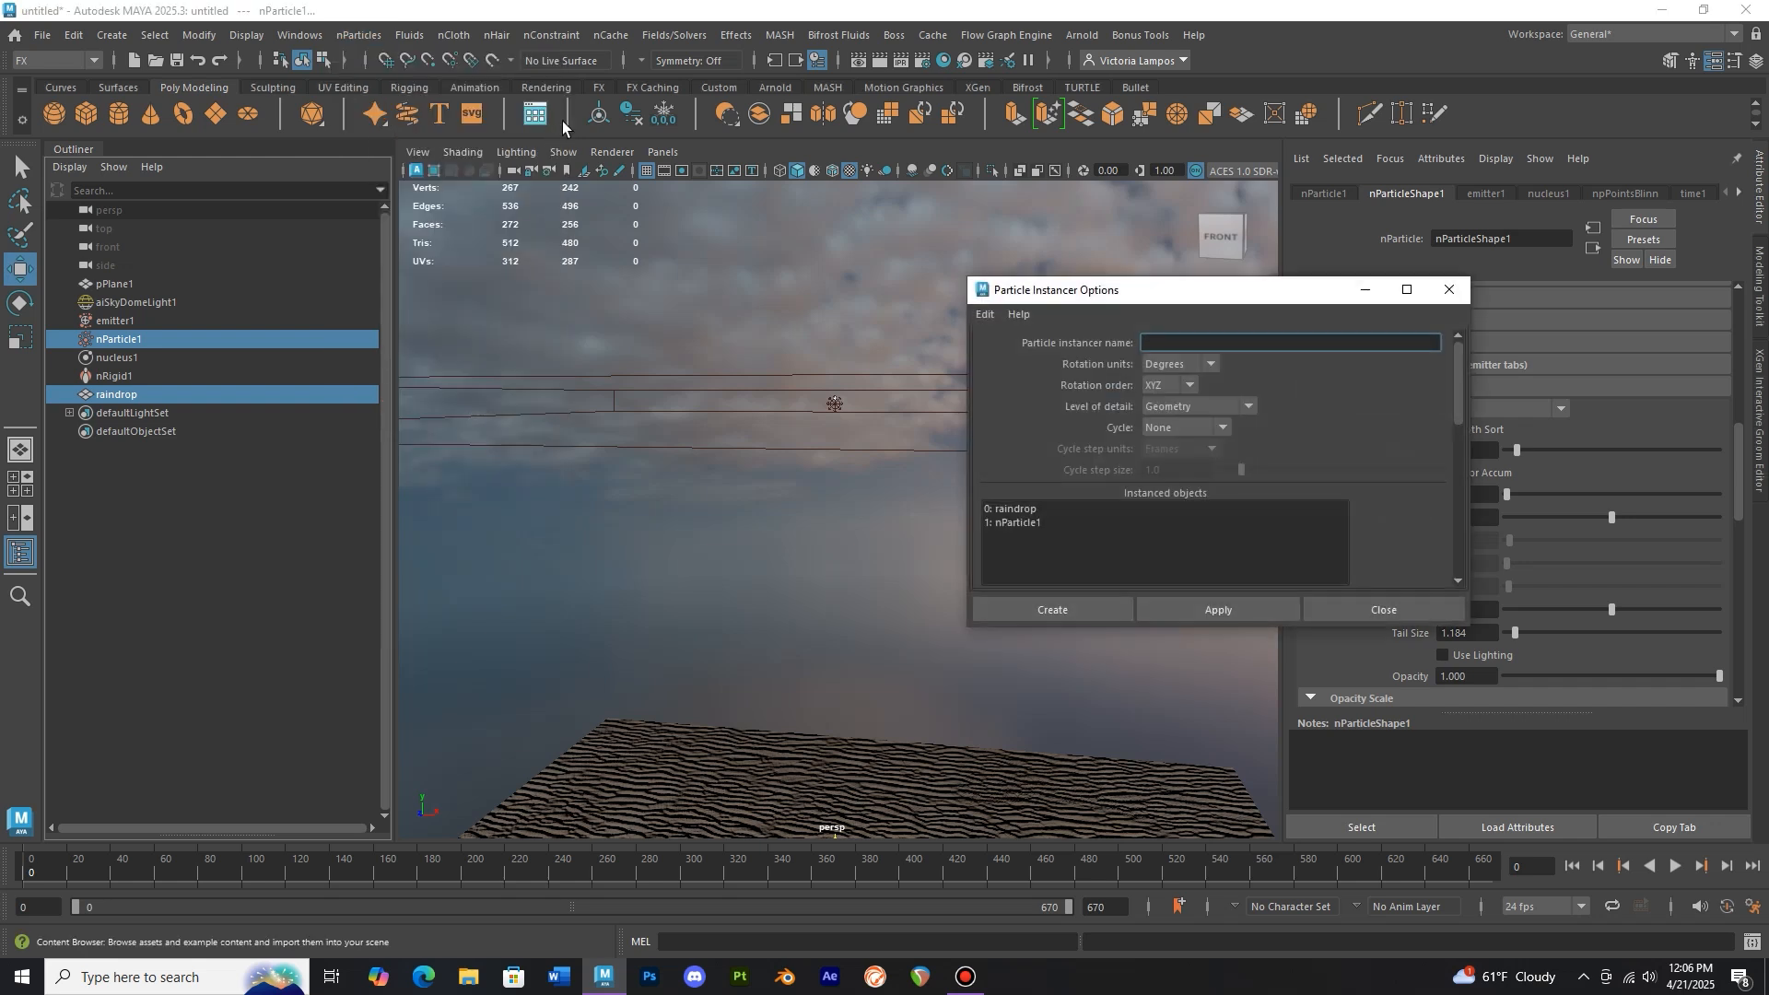
left_click(994, 318)
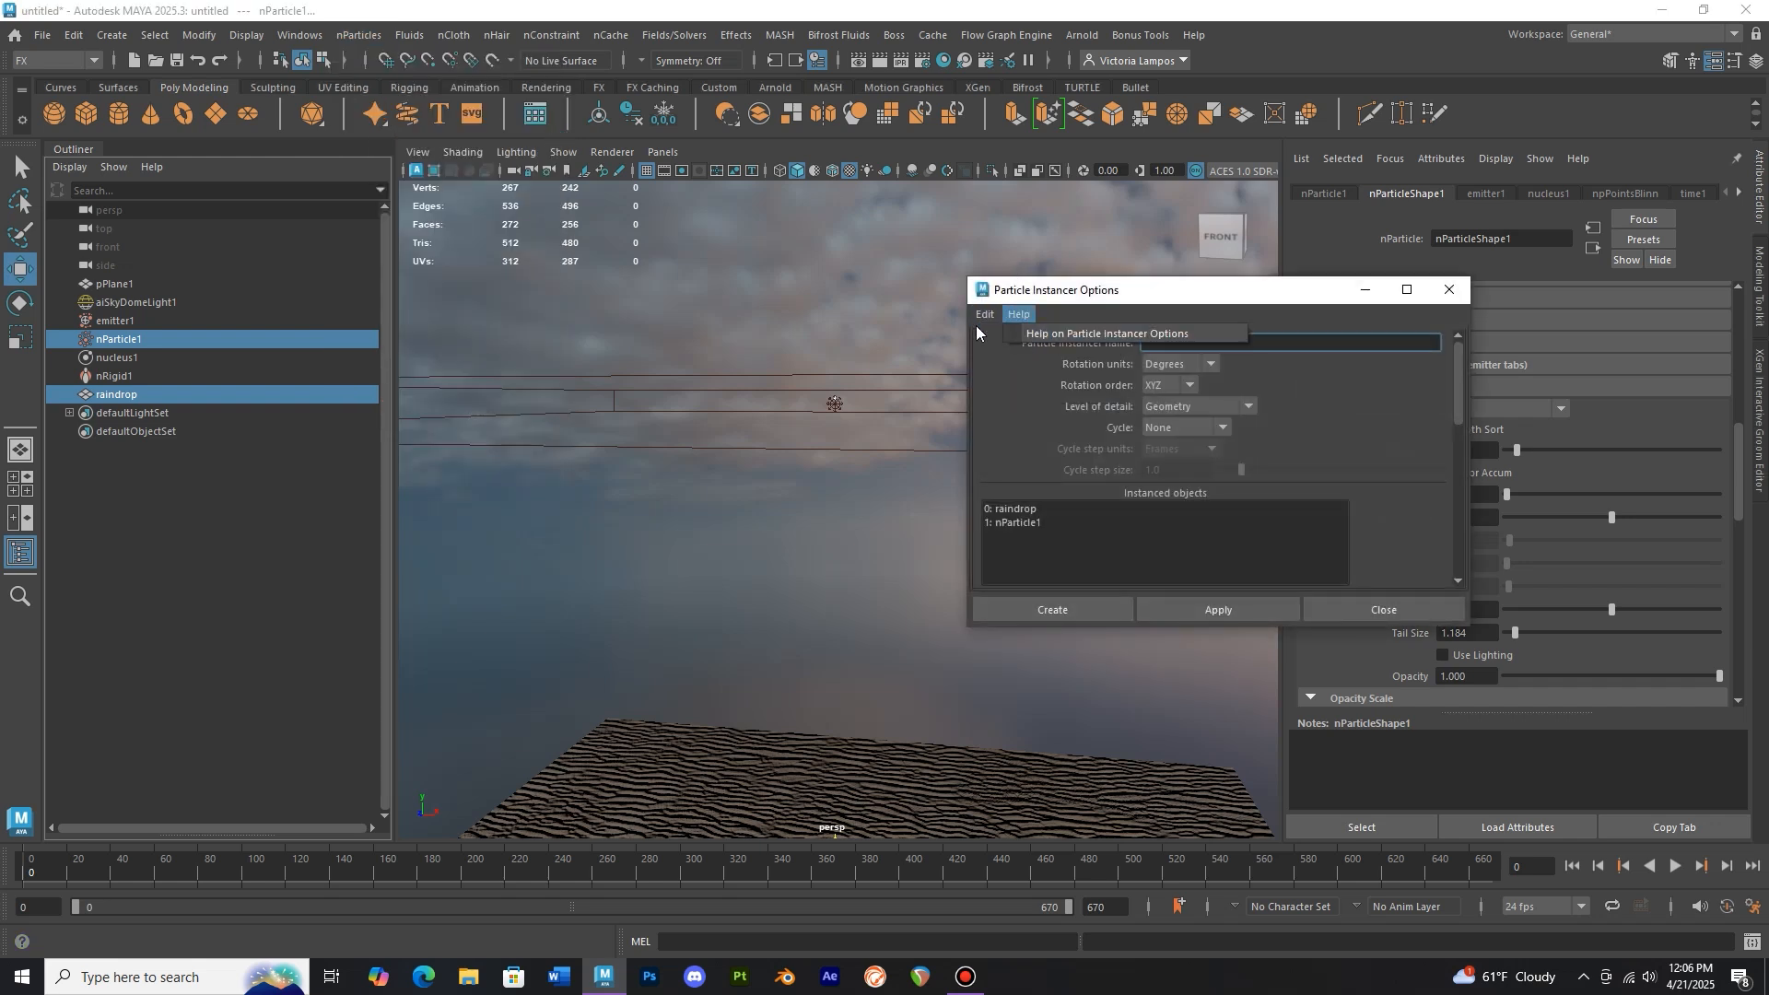
left_click(1000, 347)
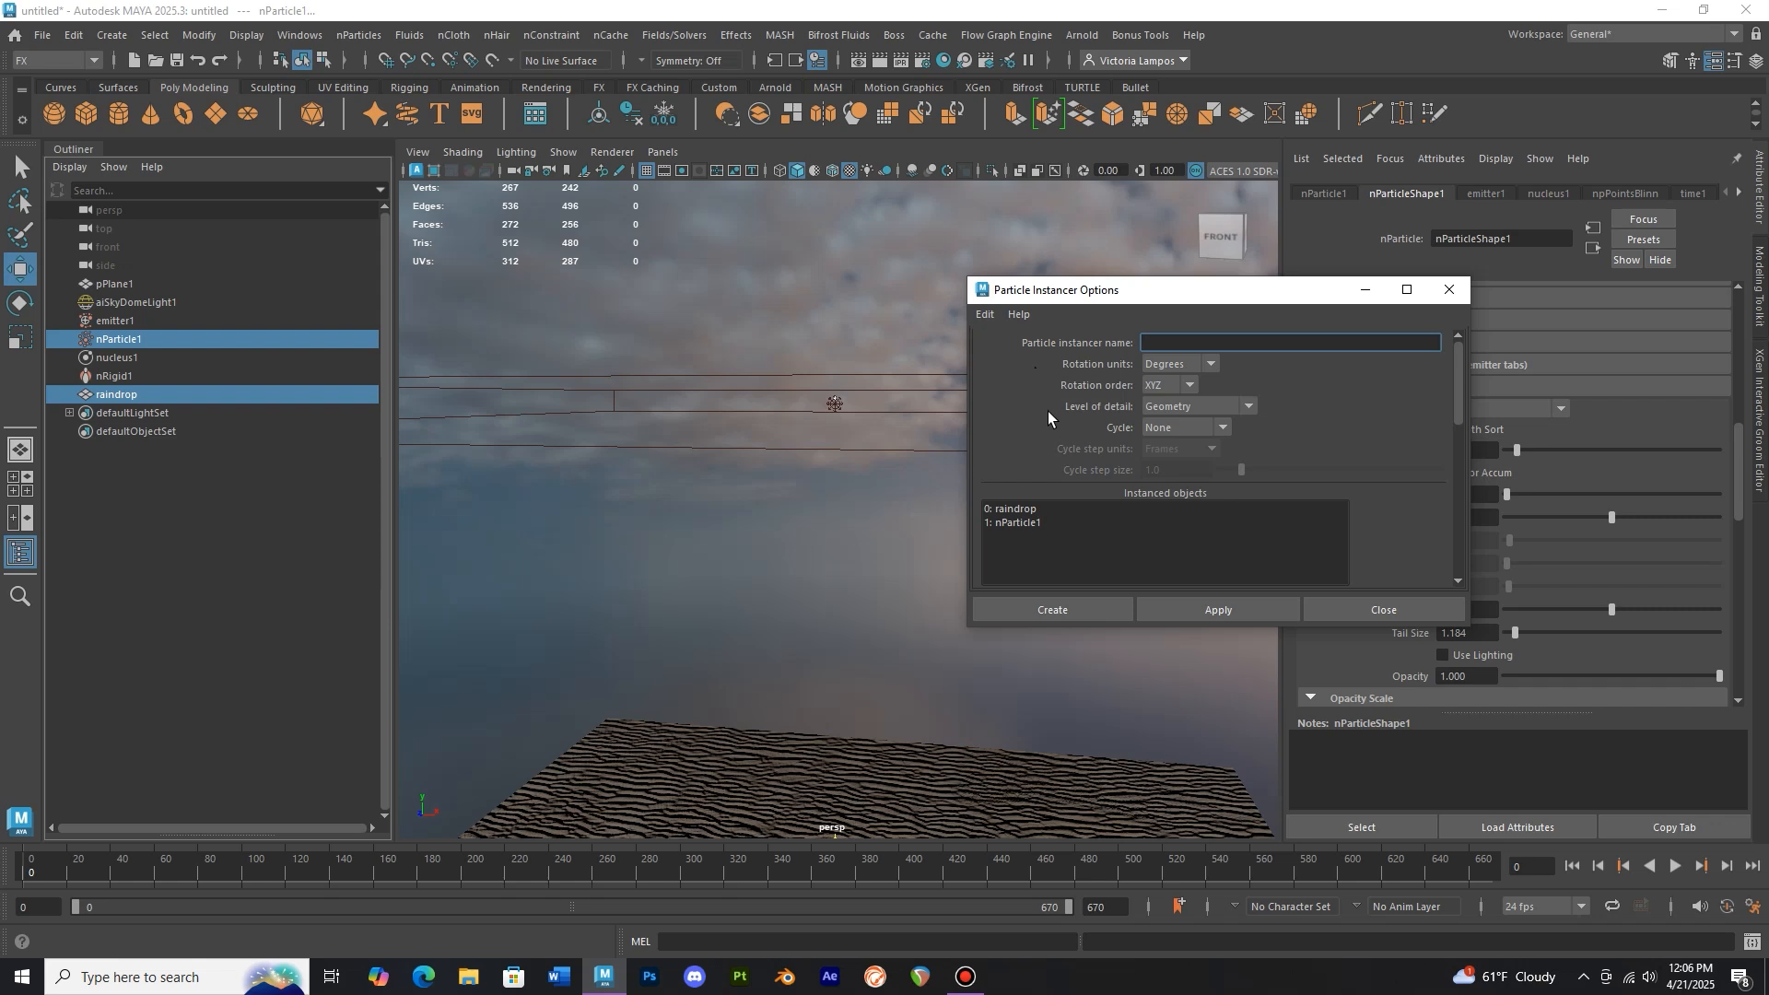
left_click(1086, 606)
left_click_drag(929, 588, 917, 461, "alt")
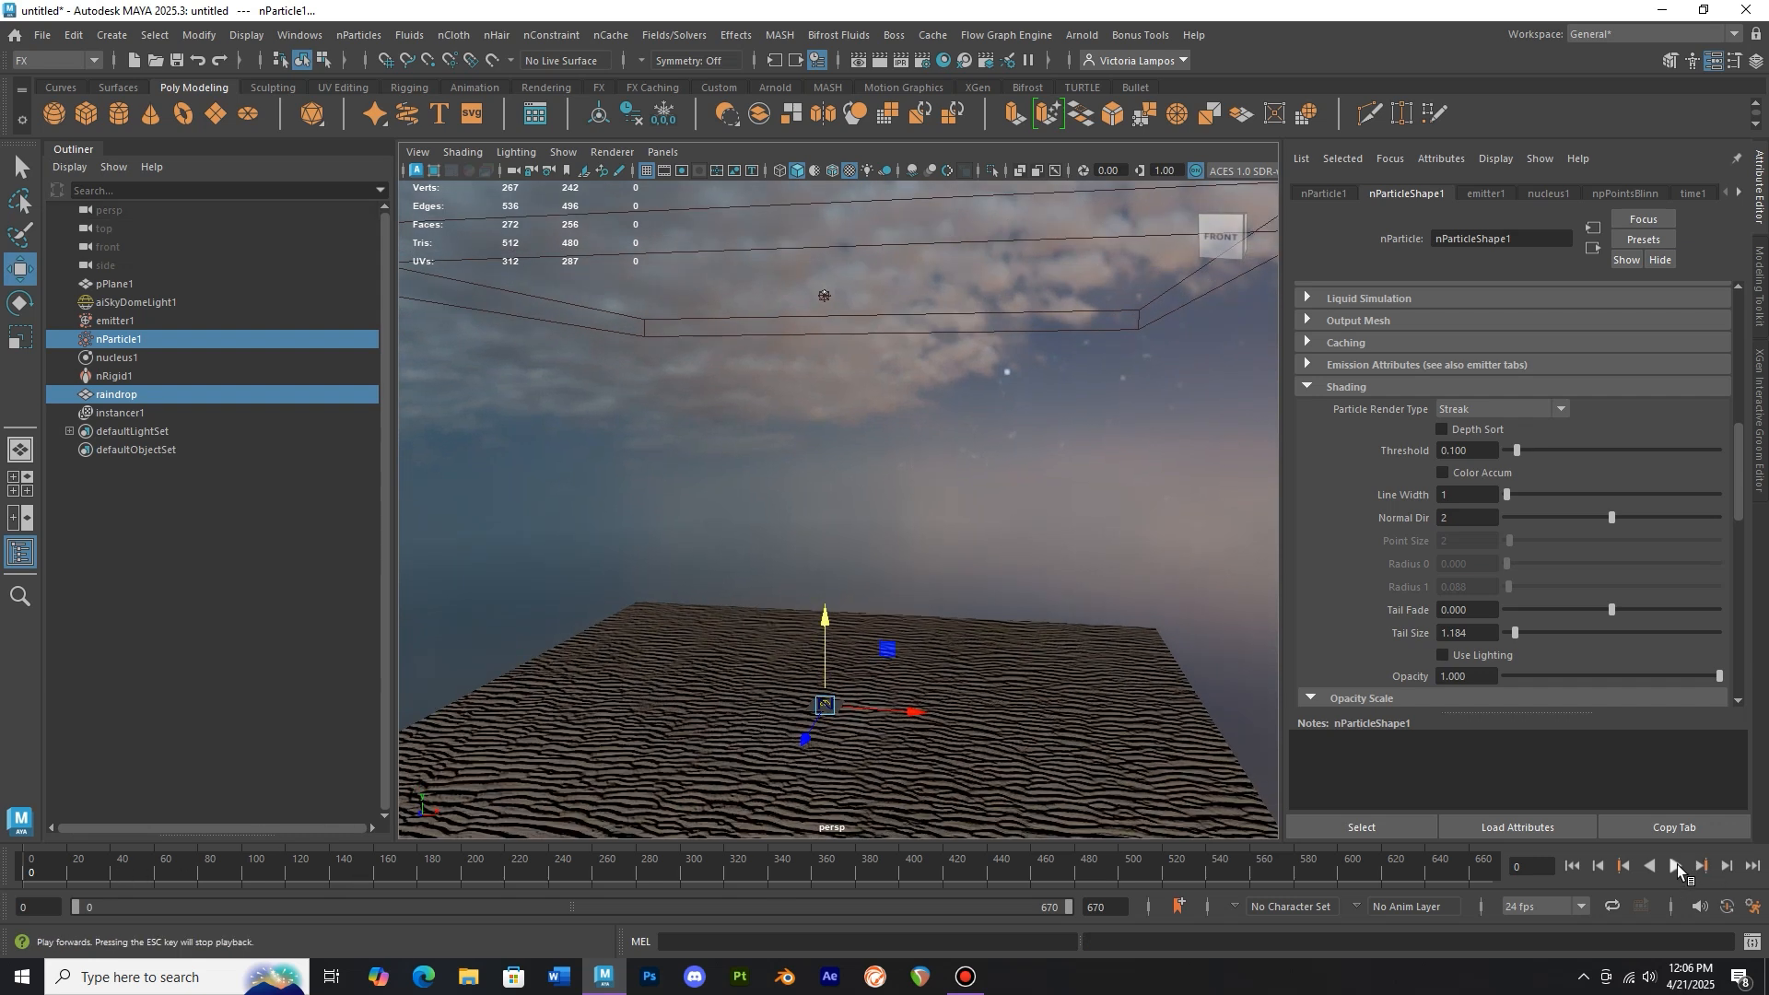
Play the simulation and inspect the instanced raindrops falling onto the sand up close
left_click(1676, 866)
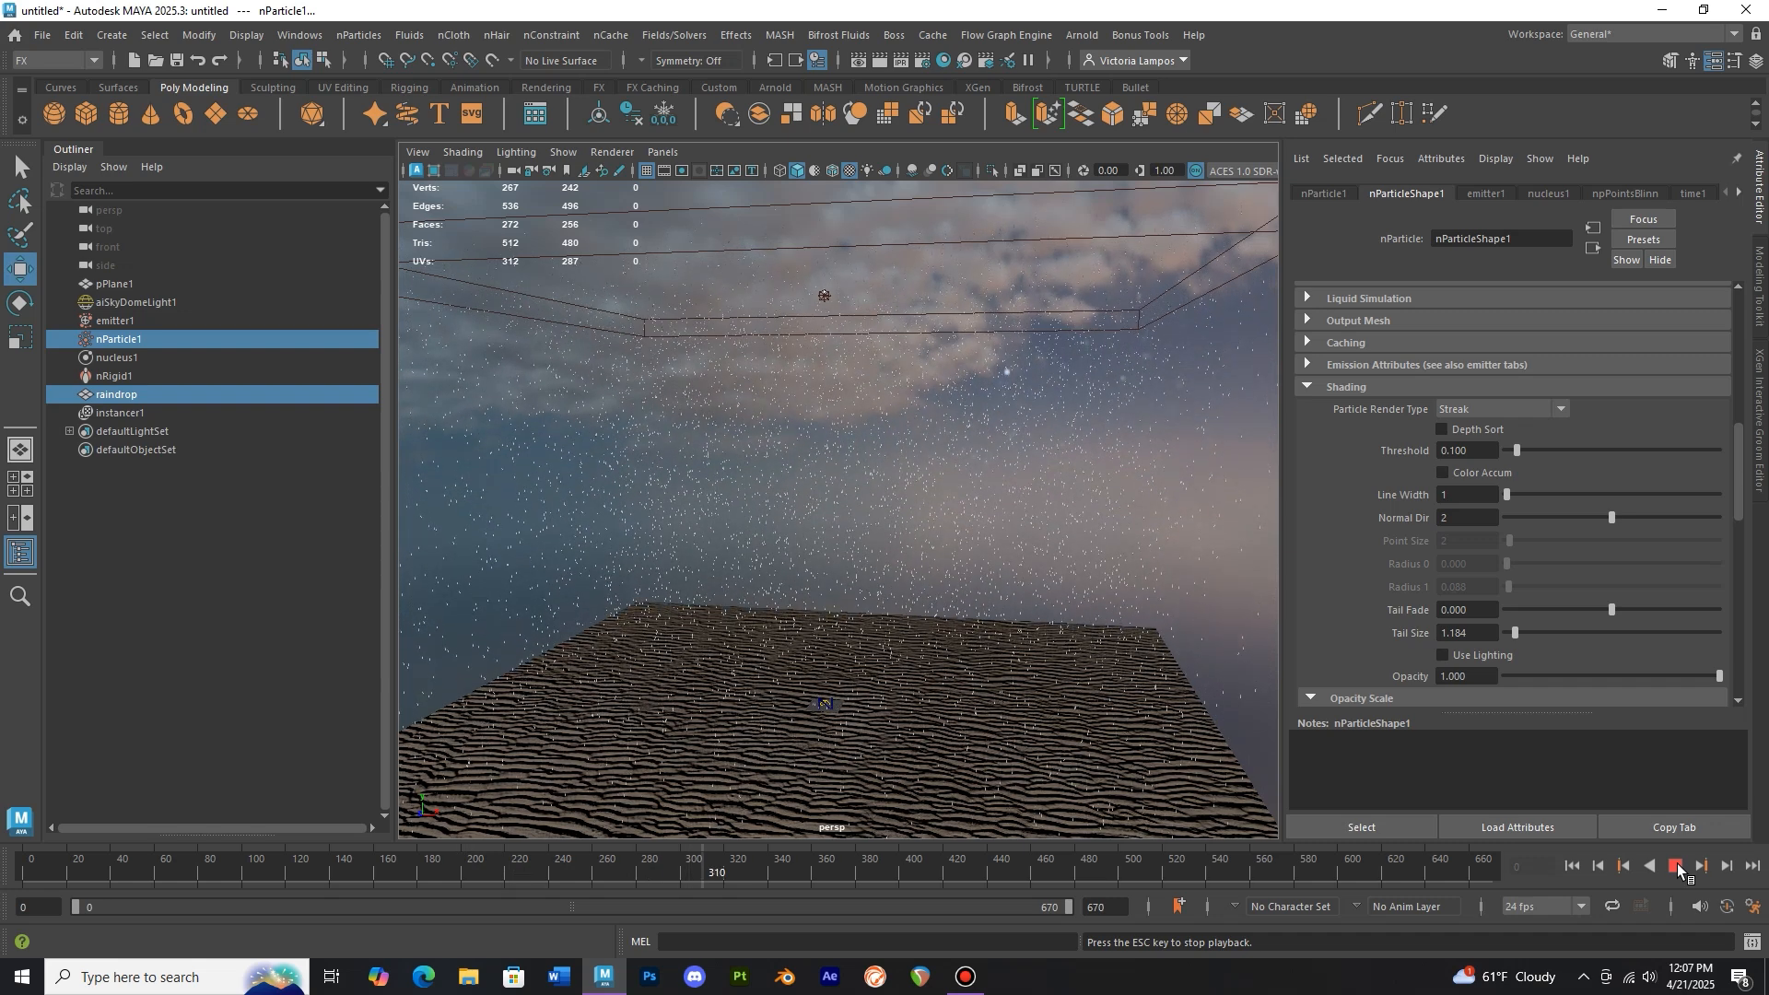
left_click(1680, 870)
middle_click_drag(967, 640, 912, 498, "alt")
scroll(916, 550, "up", 3)
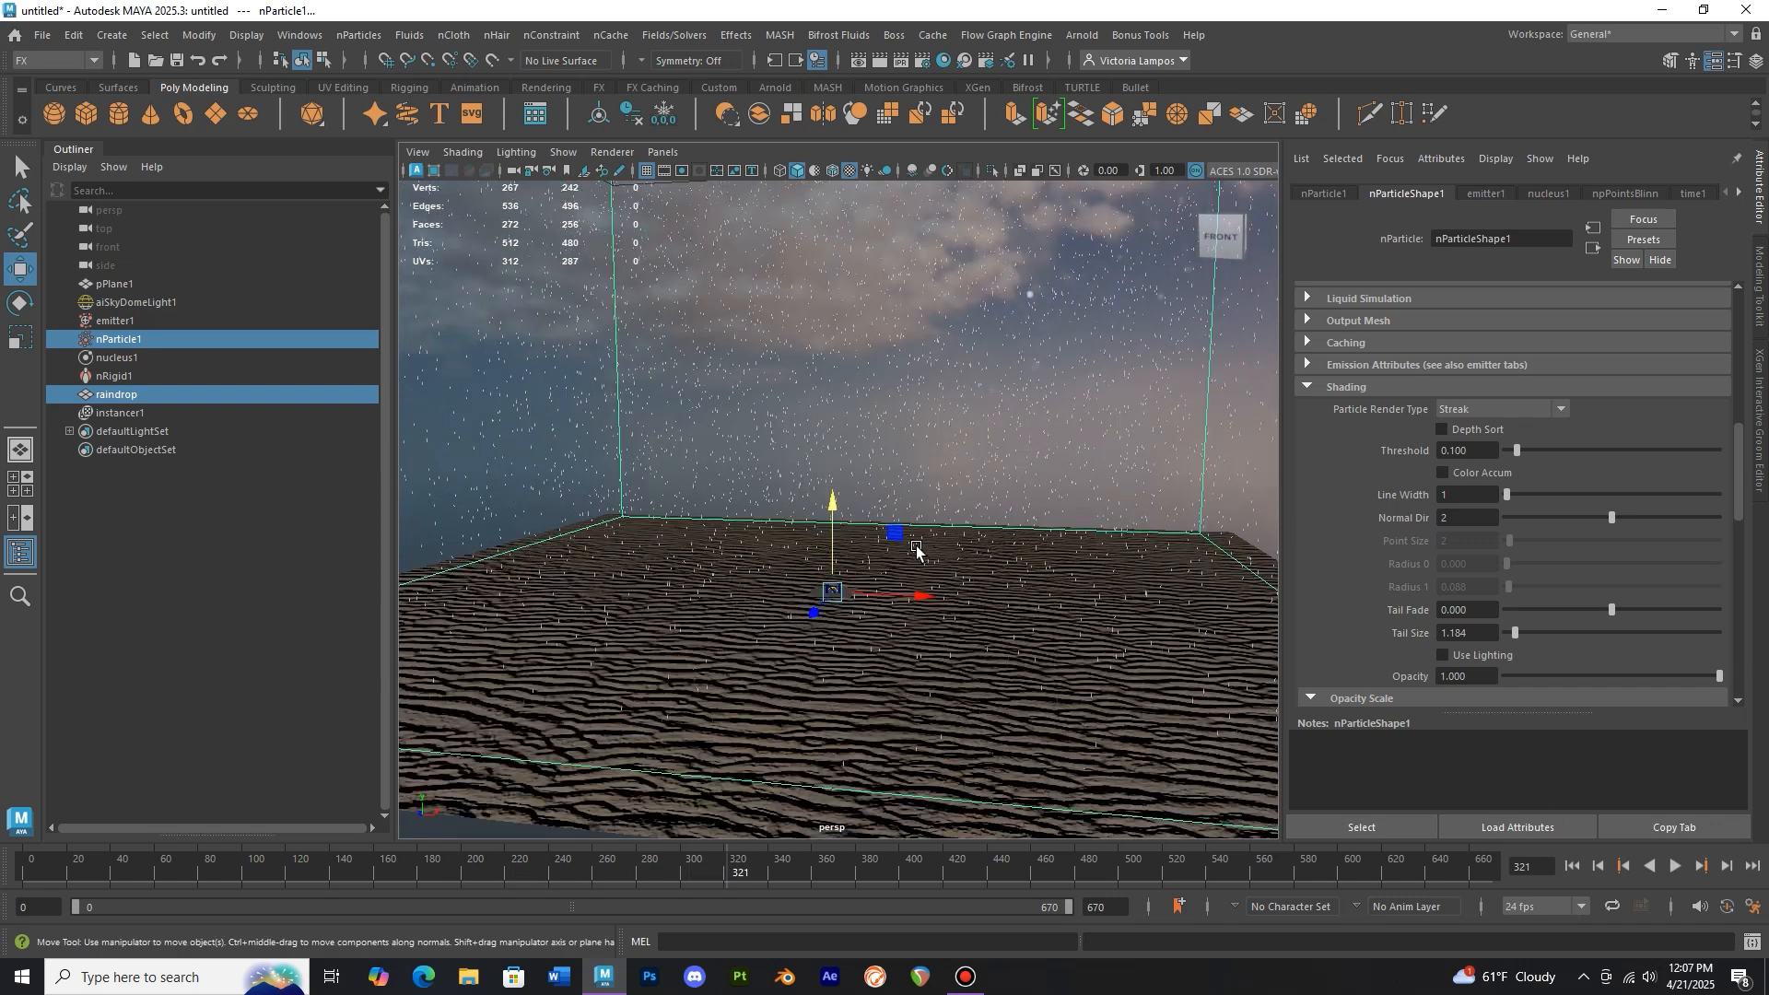
left_click(1675, 869)
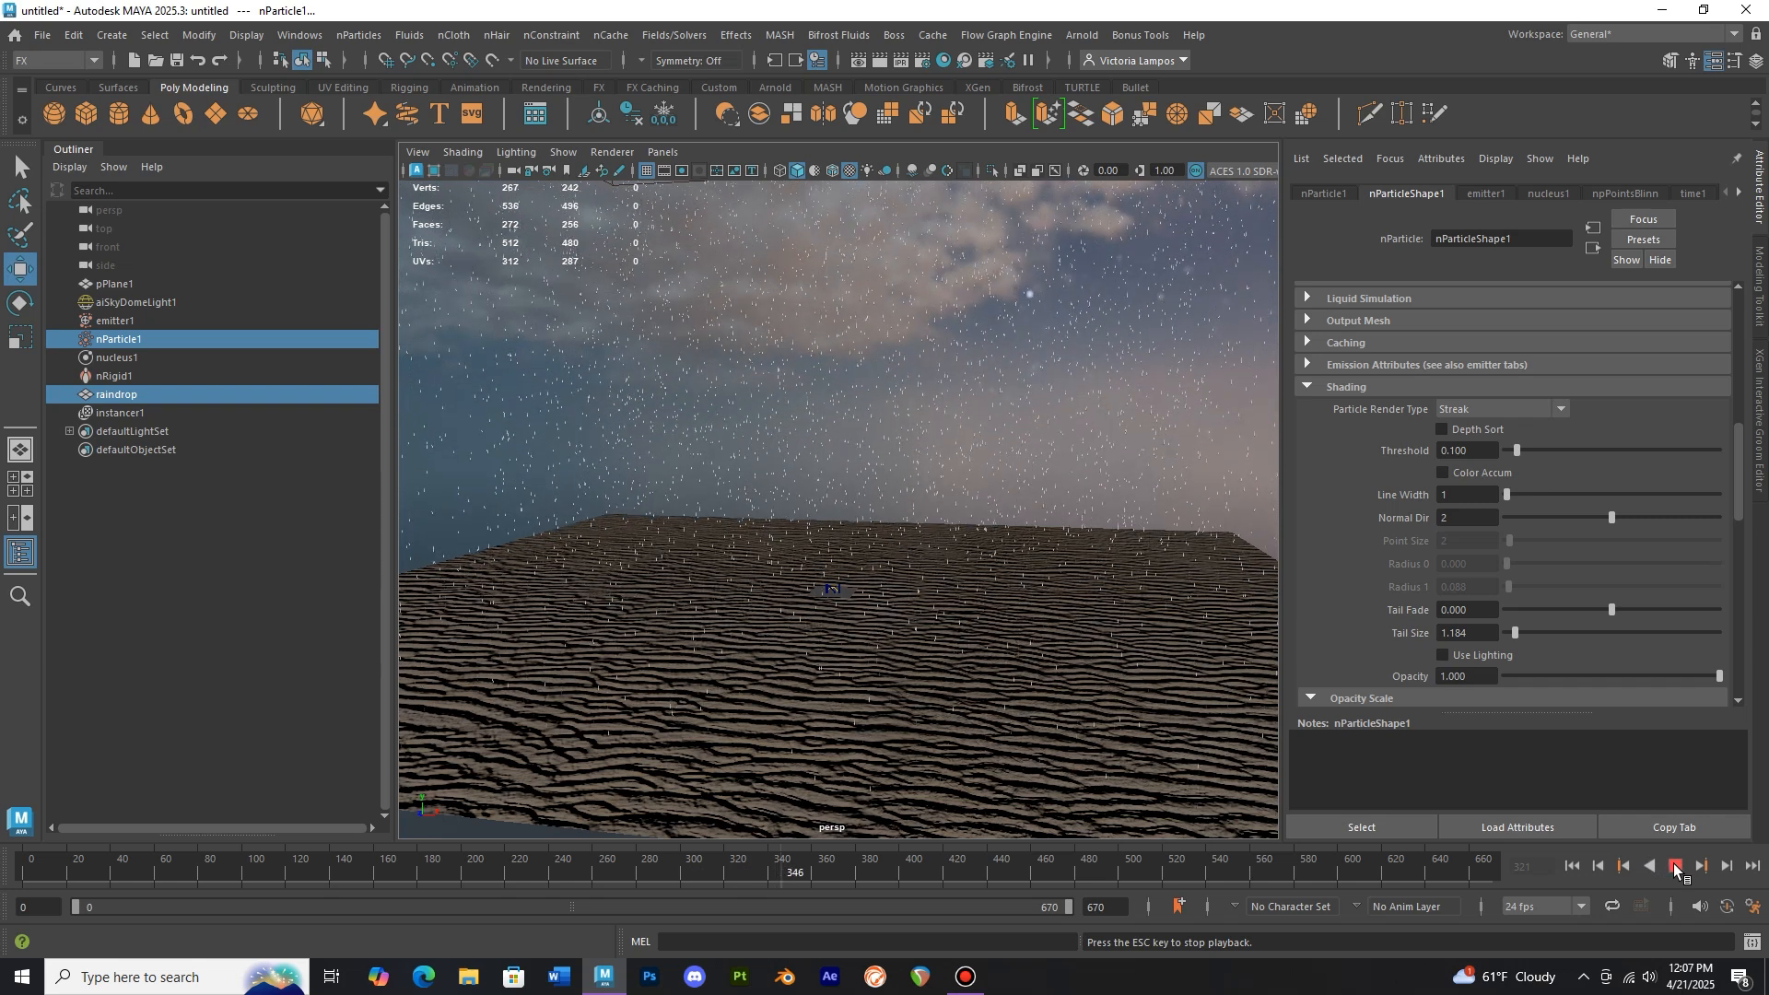
left_click(1676, 869)
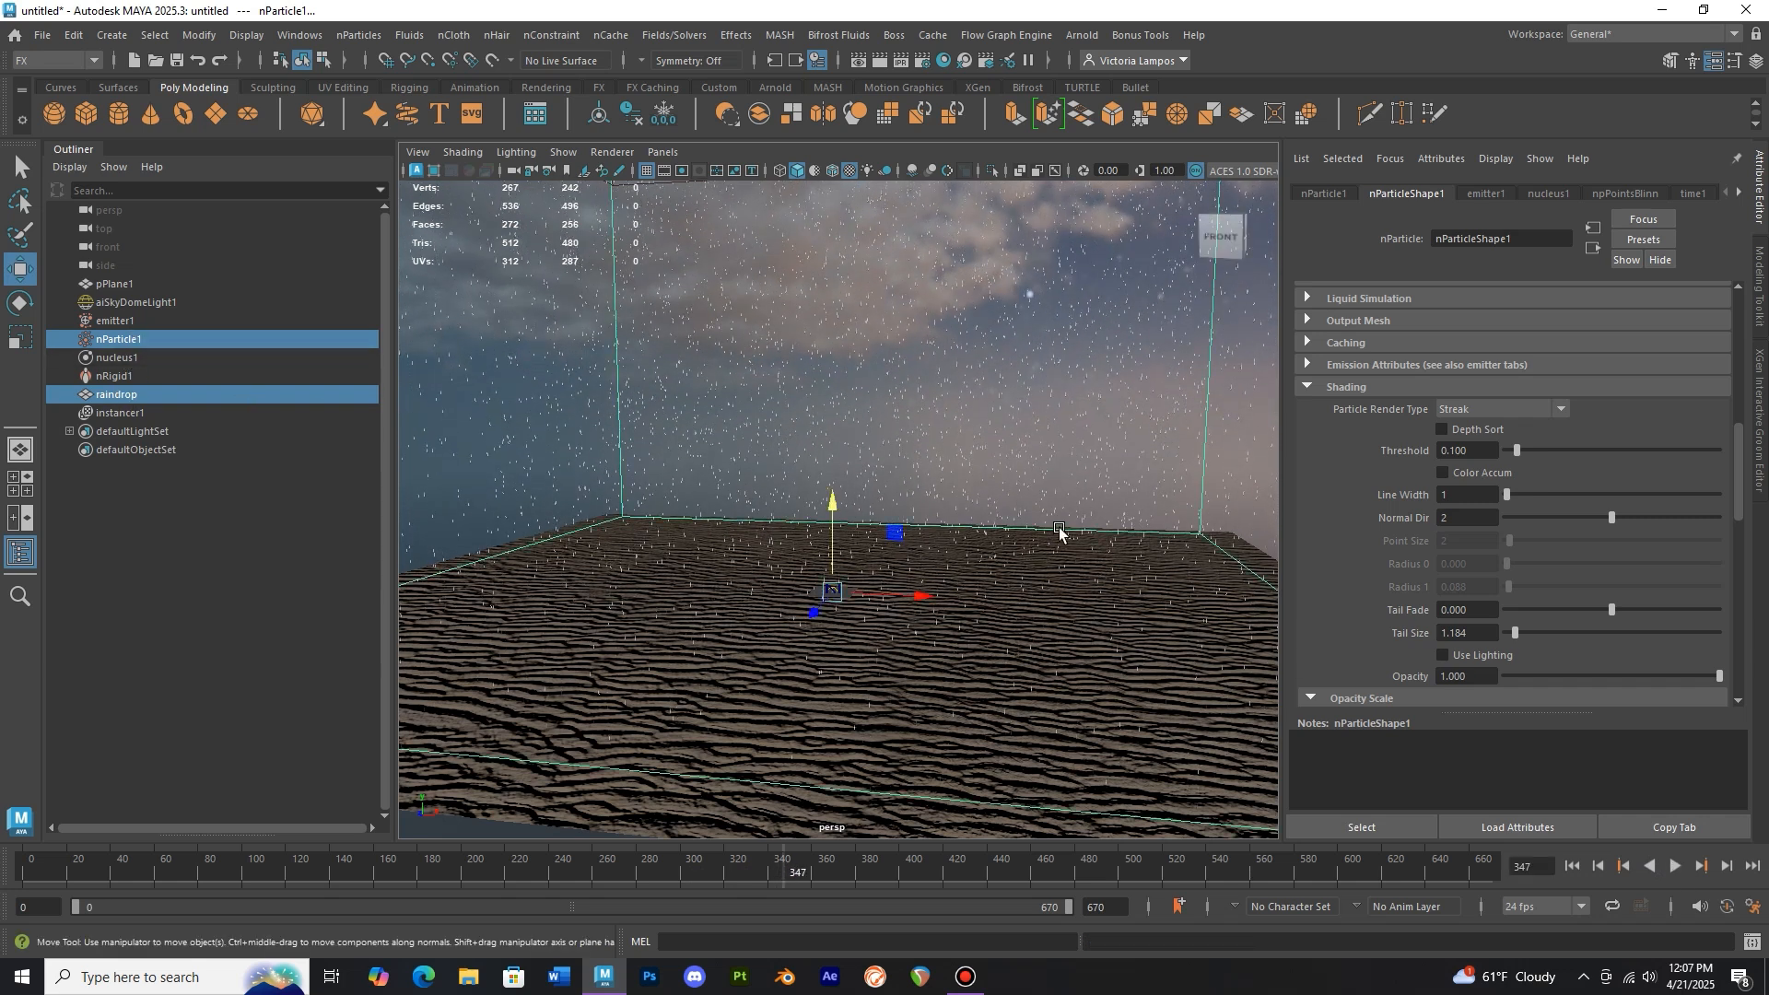
scroll(1059, 532, "up", 3)
left_click_drag(1057, 530, 956, 612, "alt")
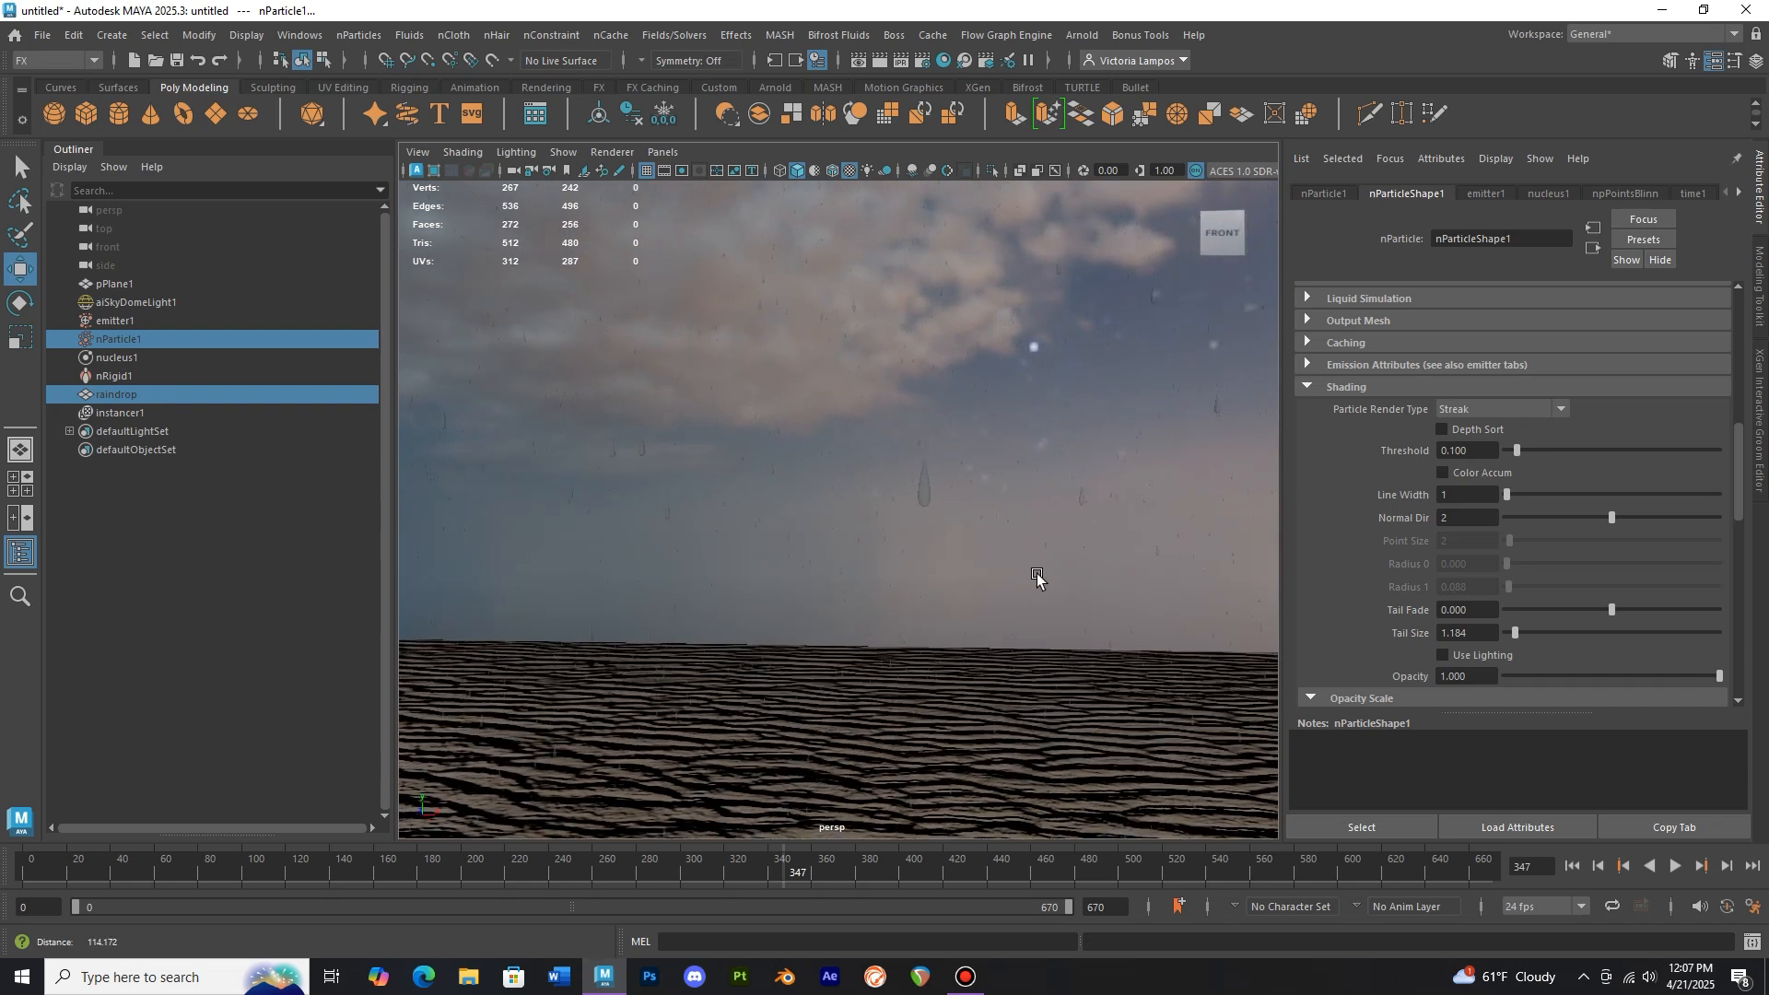
mouse_move(1054, 589)
left_mouse_down("alt")
mouse_move(916, 644)
mouse_move(656, 615)
mouse_move(940, 592)
mouse_move(955, 525)
mouse_move(932, 565)
mouse_move(1023, 577)
mouse_move(1082, 556)
mouse_move(1054, 596)
left_mouse_up("alt")
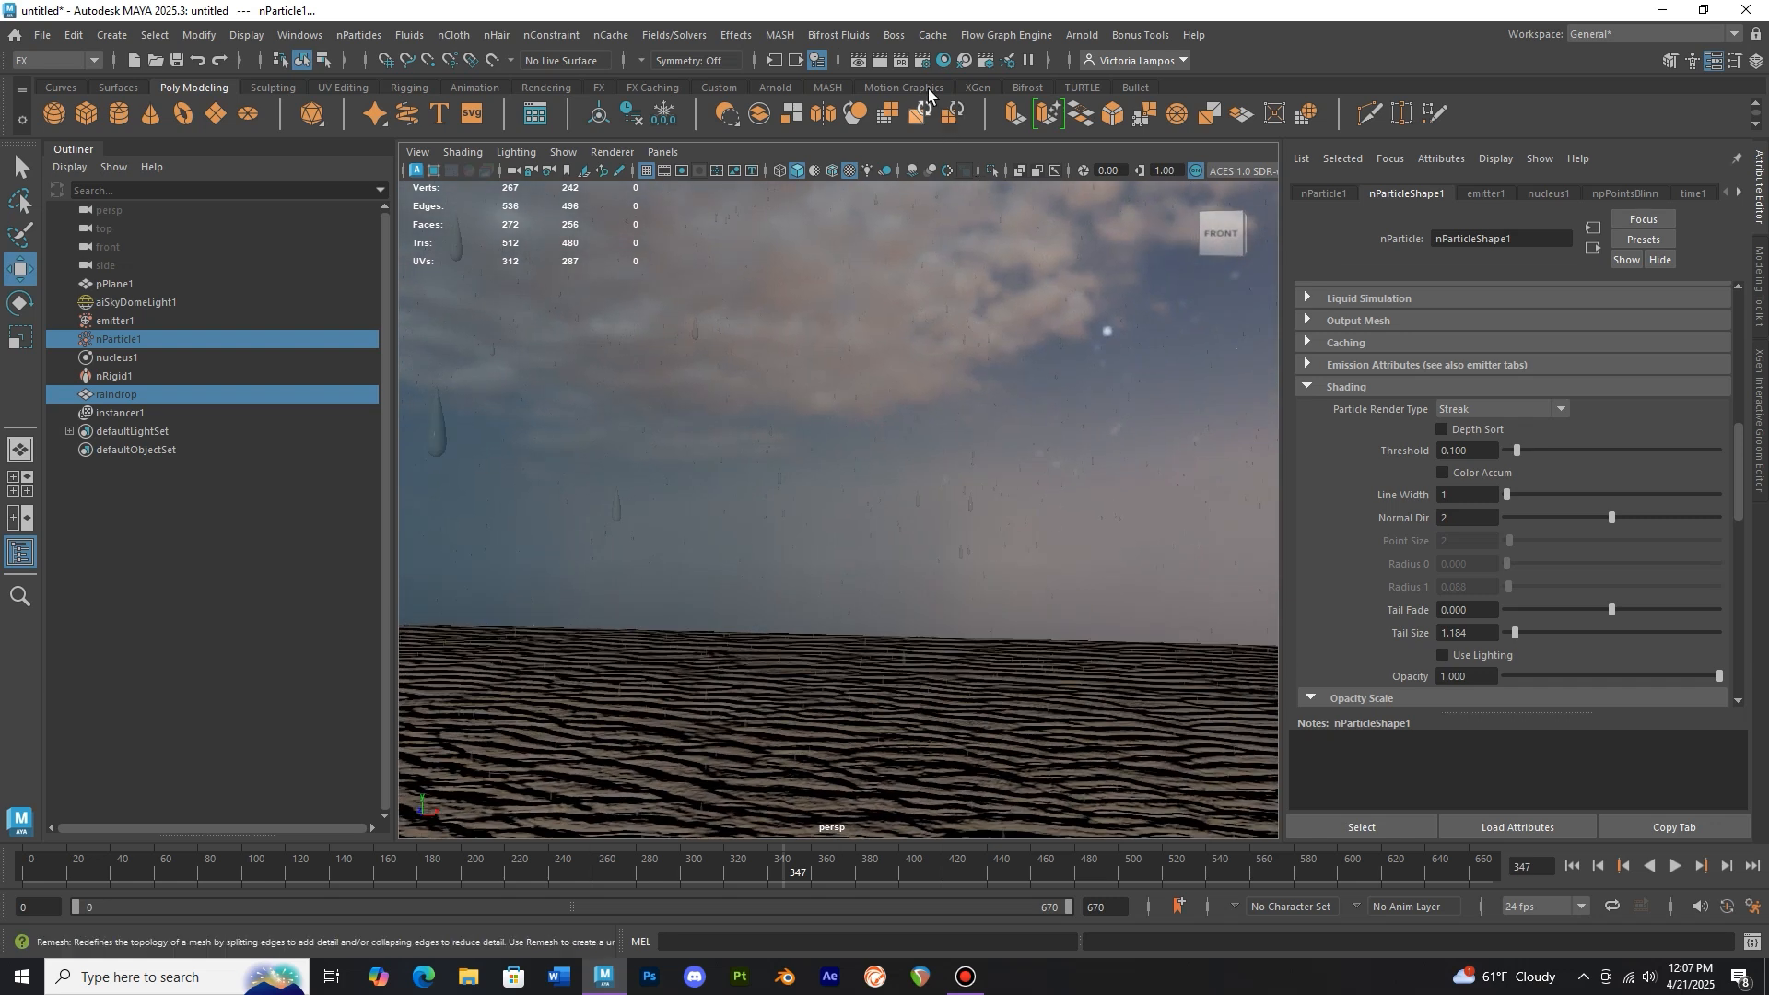
Render the current frame in the Arnold RenderView and close the render window
left_click(881, 62)
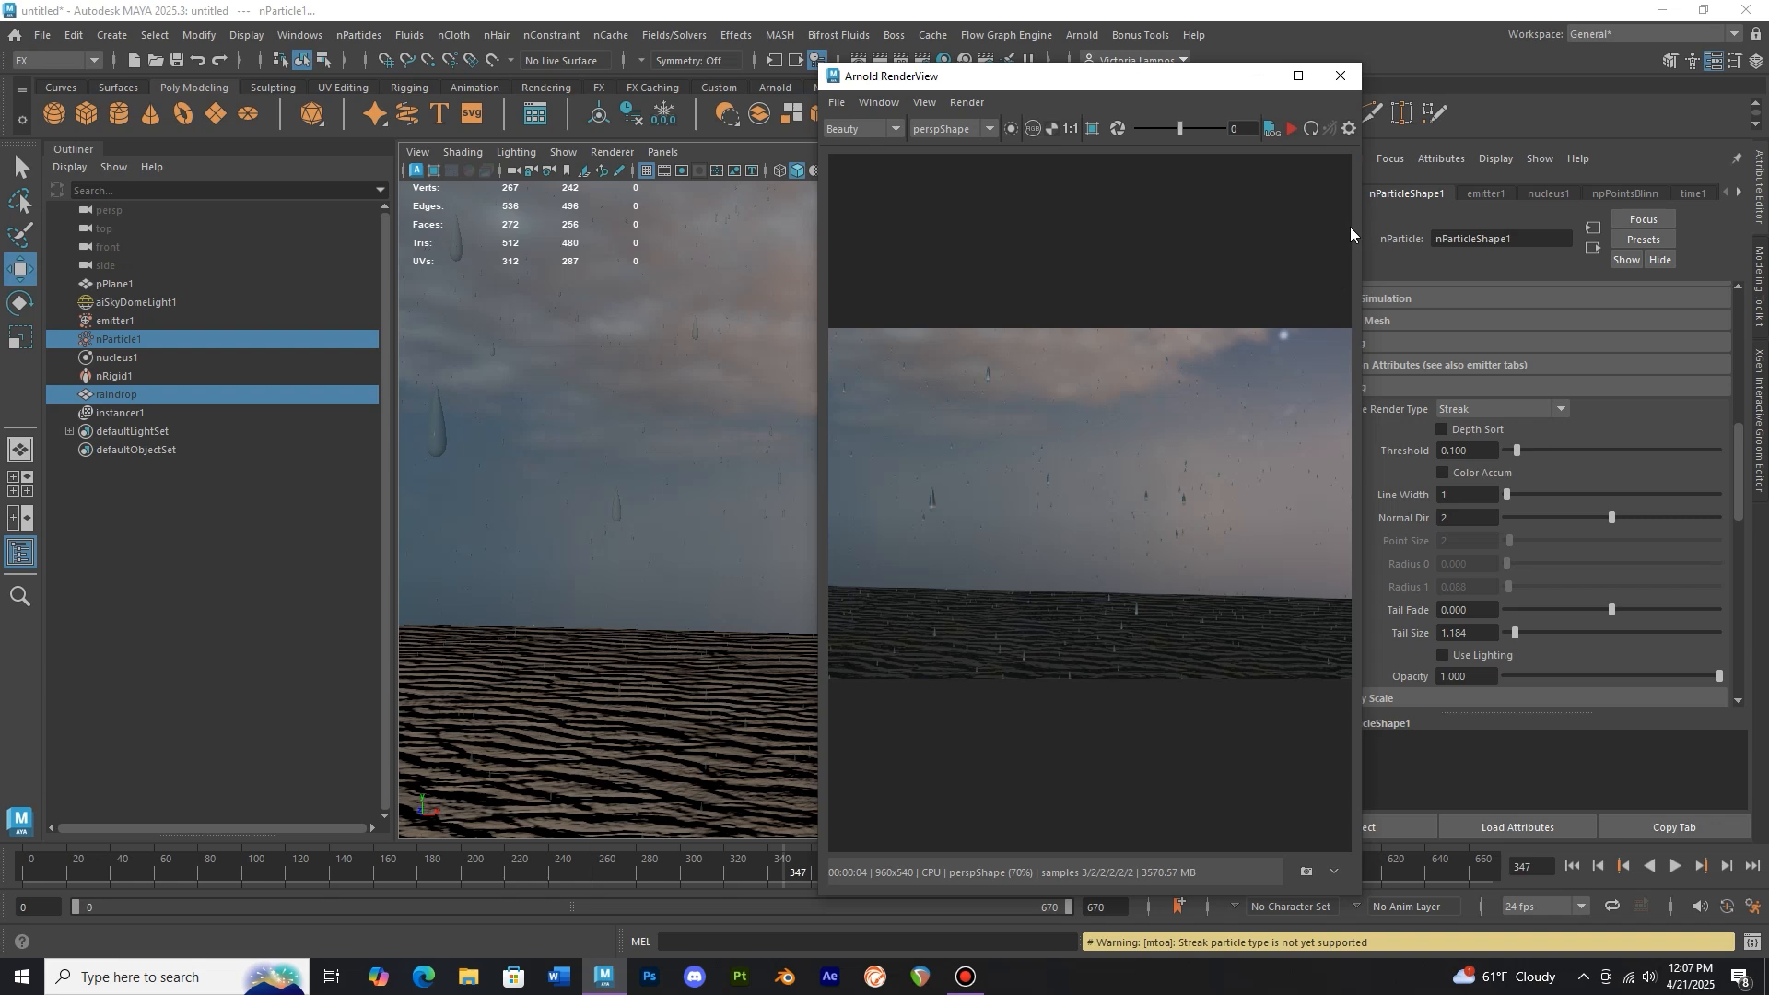
left_click(1344, 77)
Toggle the visibility of the selected raindrop and nParticle1 back on
scroll(1023, 413, "down", 5)
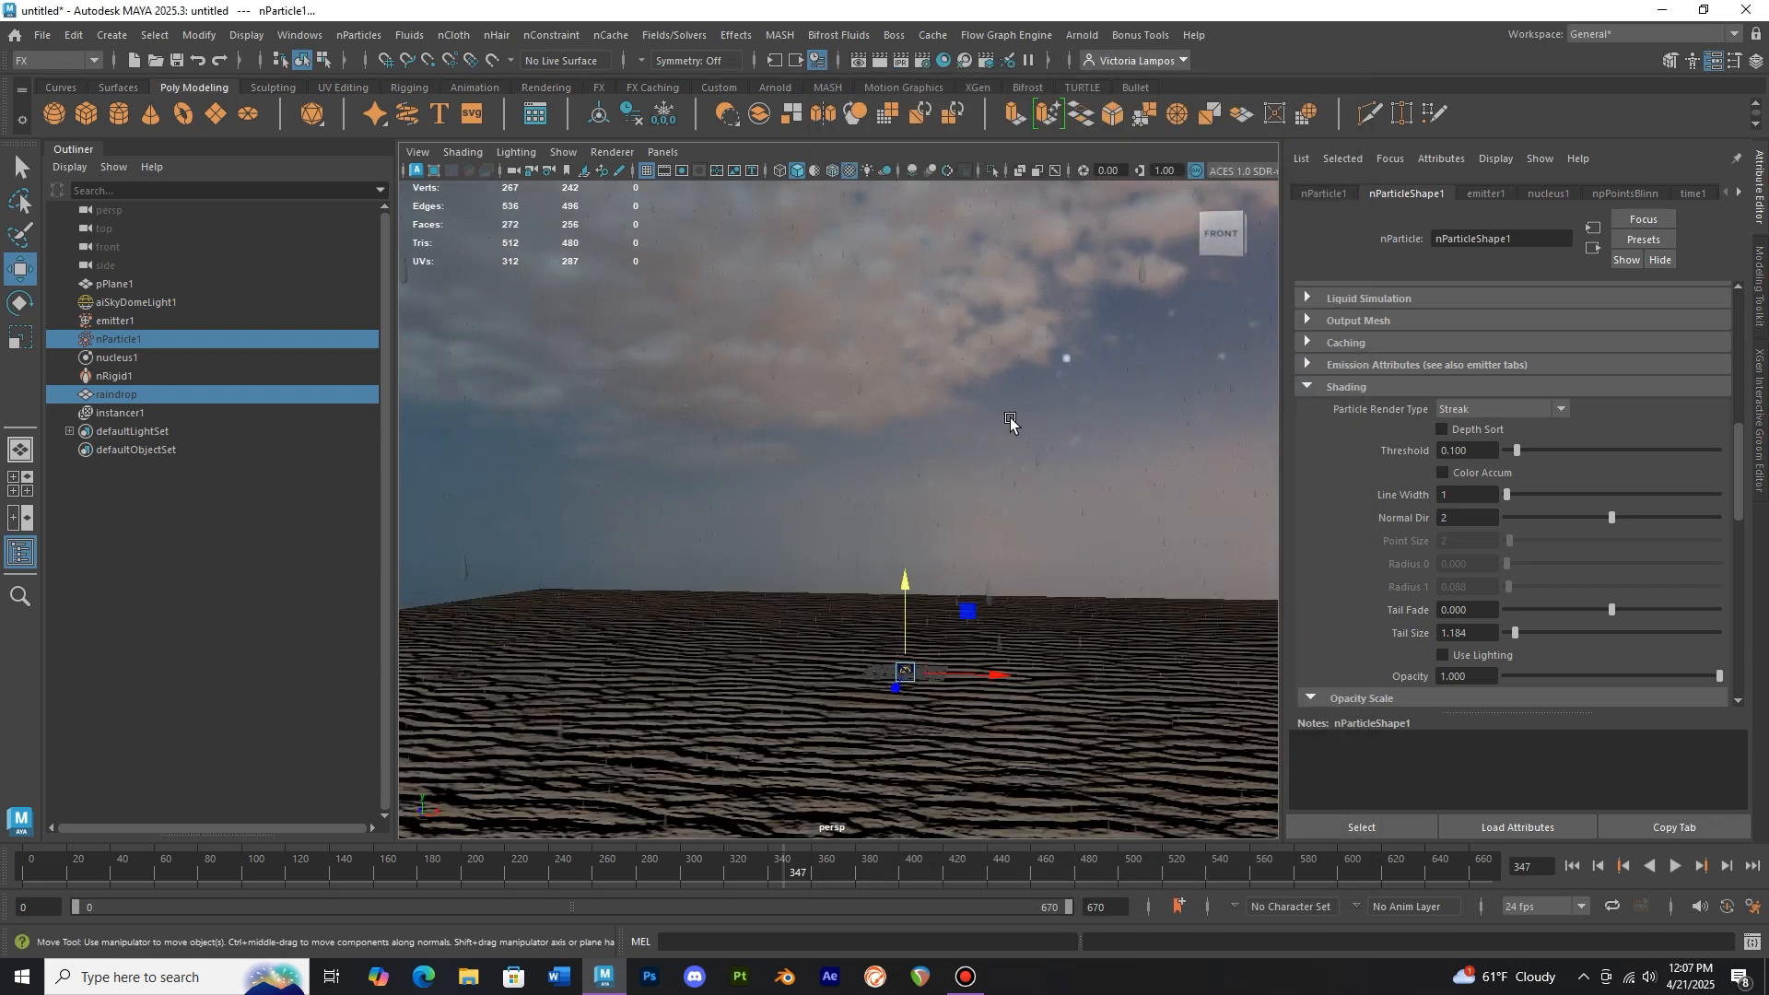
left_click_drag(1011, 421, 990, 449, "alt")
scroll(988, 446, "down", 5)
middle_click_drag(987, 446, 948, 479, "alt")
scroll(948, 500, "up", 3)
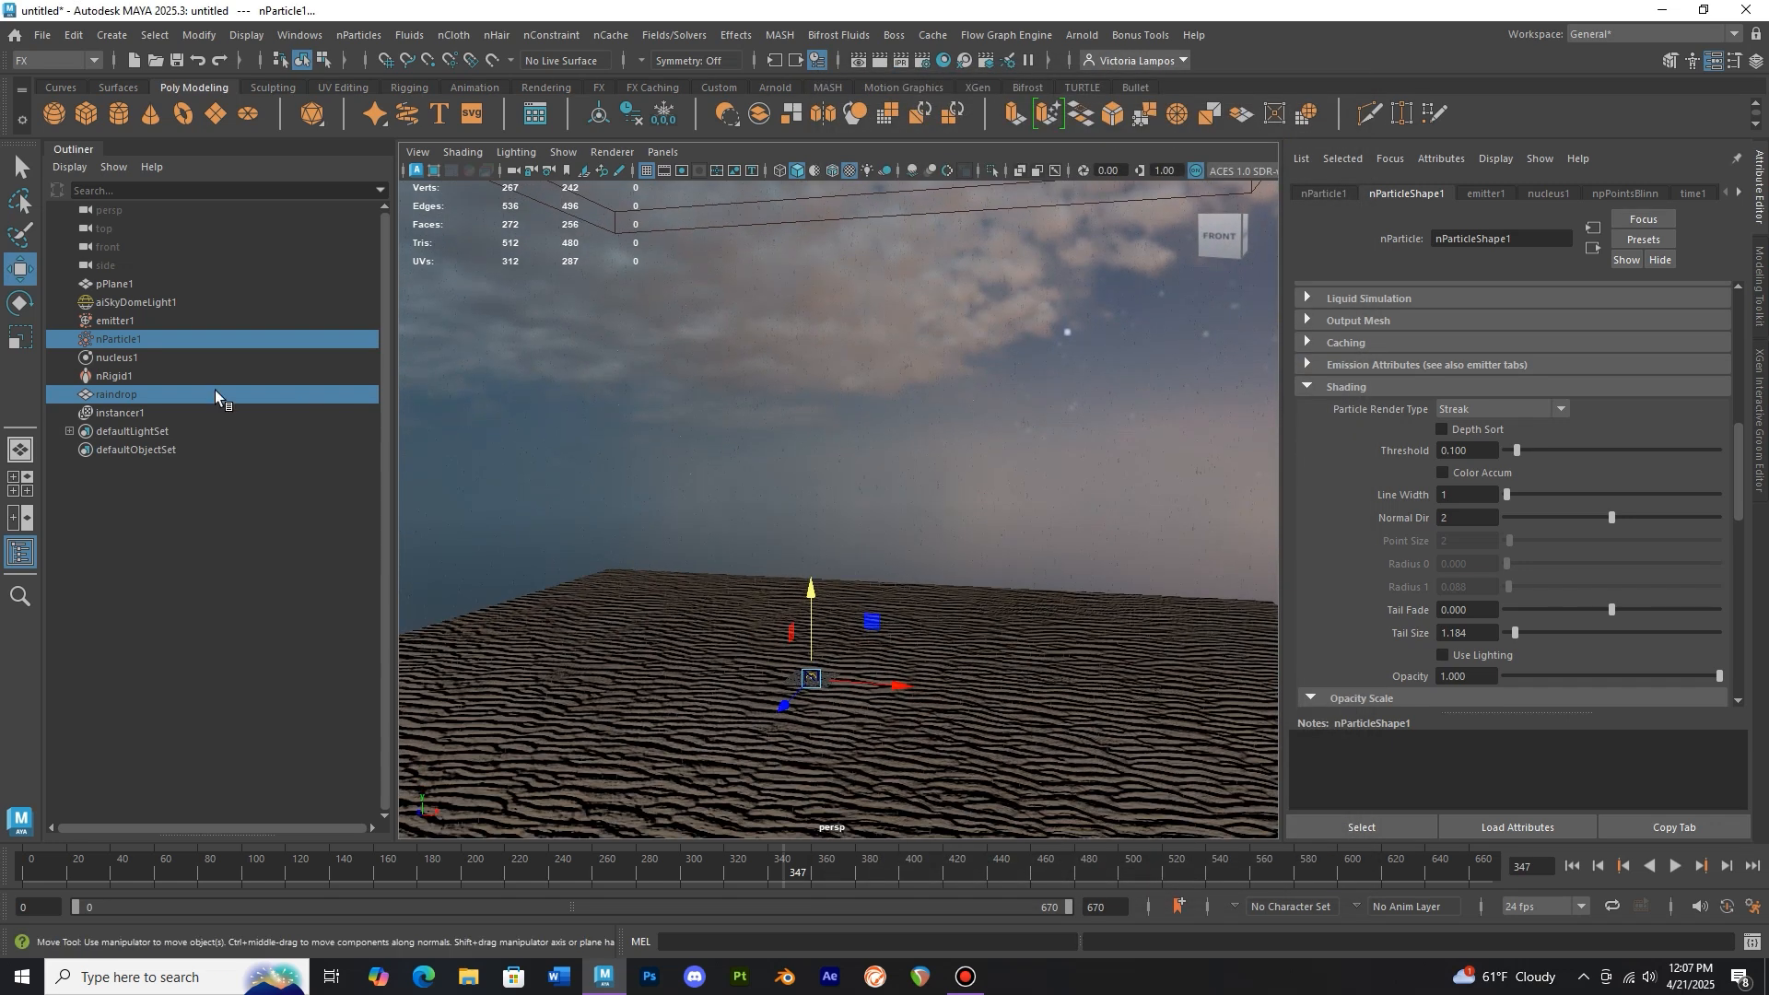
key("h")
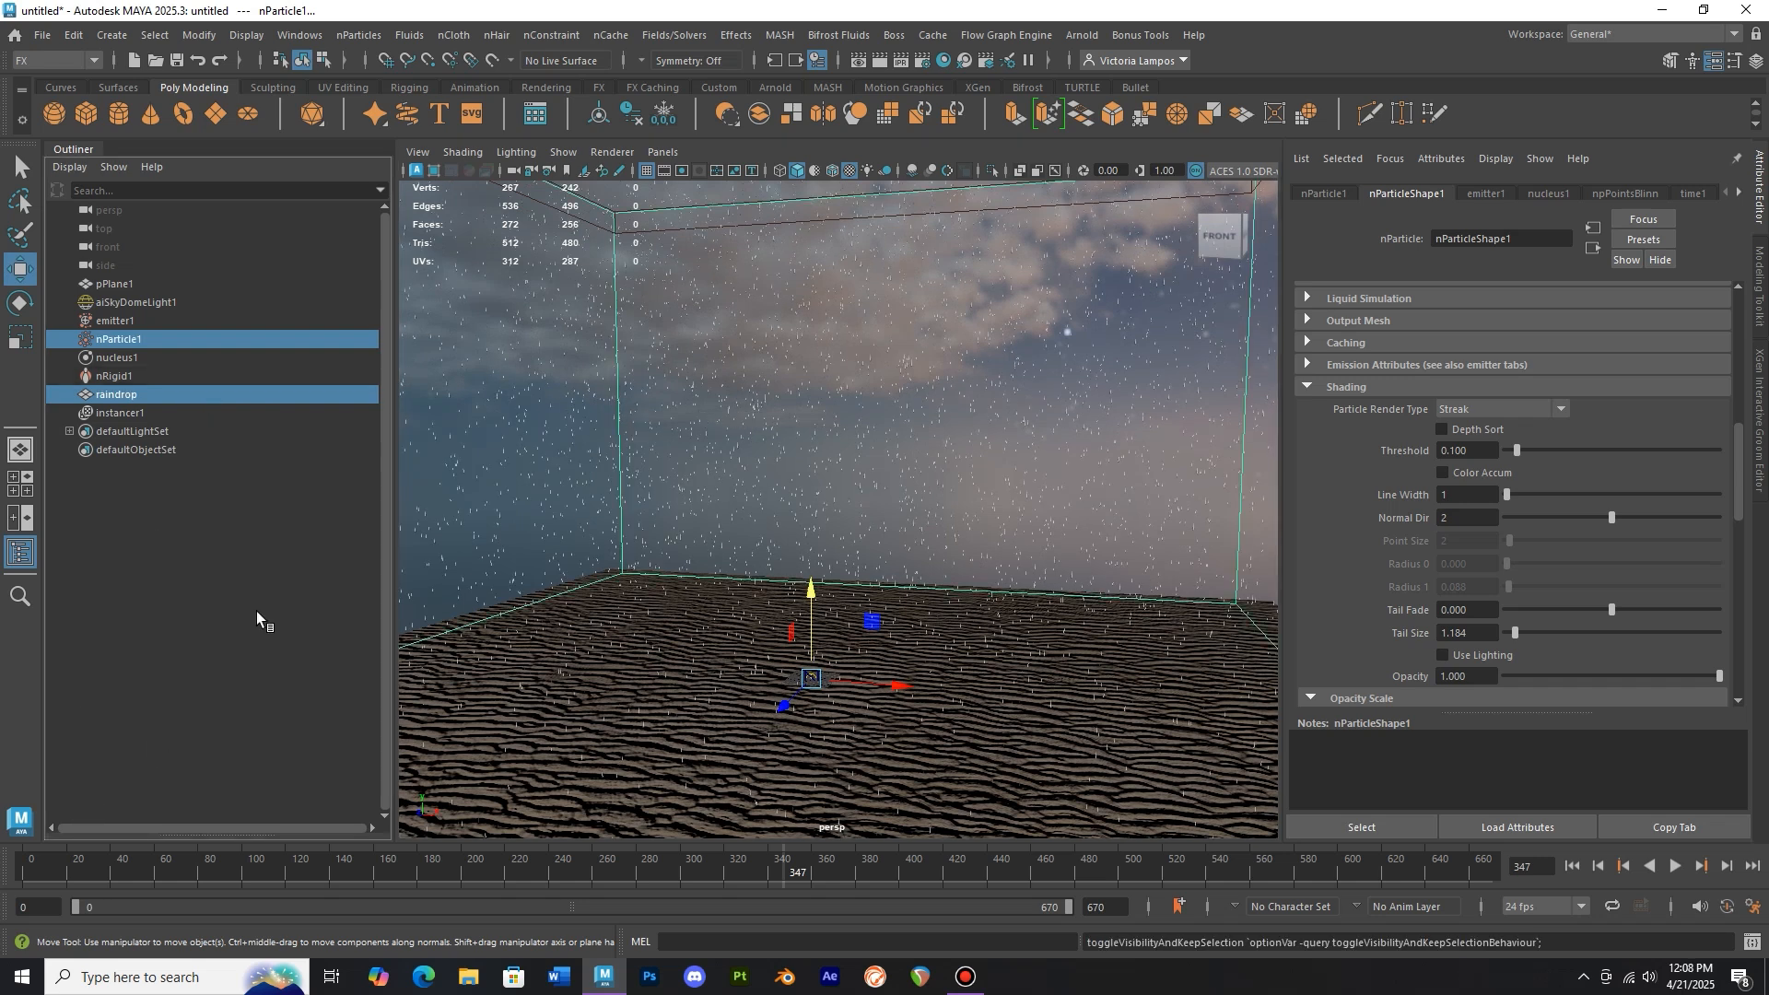
Set nParticle1's constant lifespan to 12.2 and return to the first frame
left_click(167, 341)
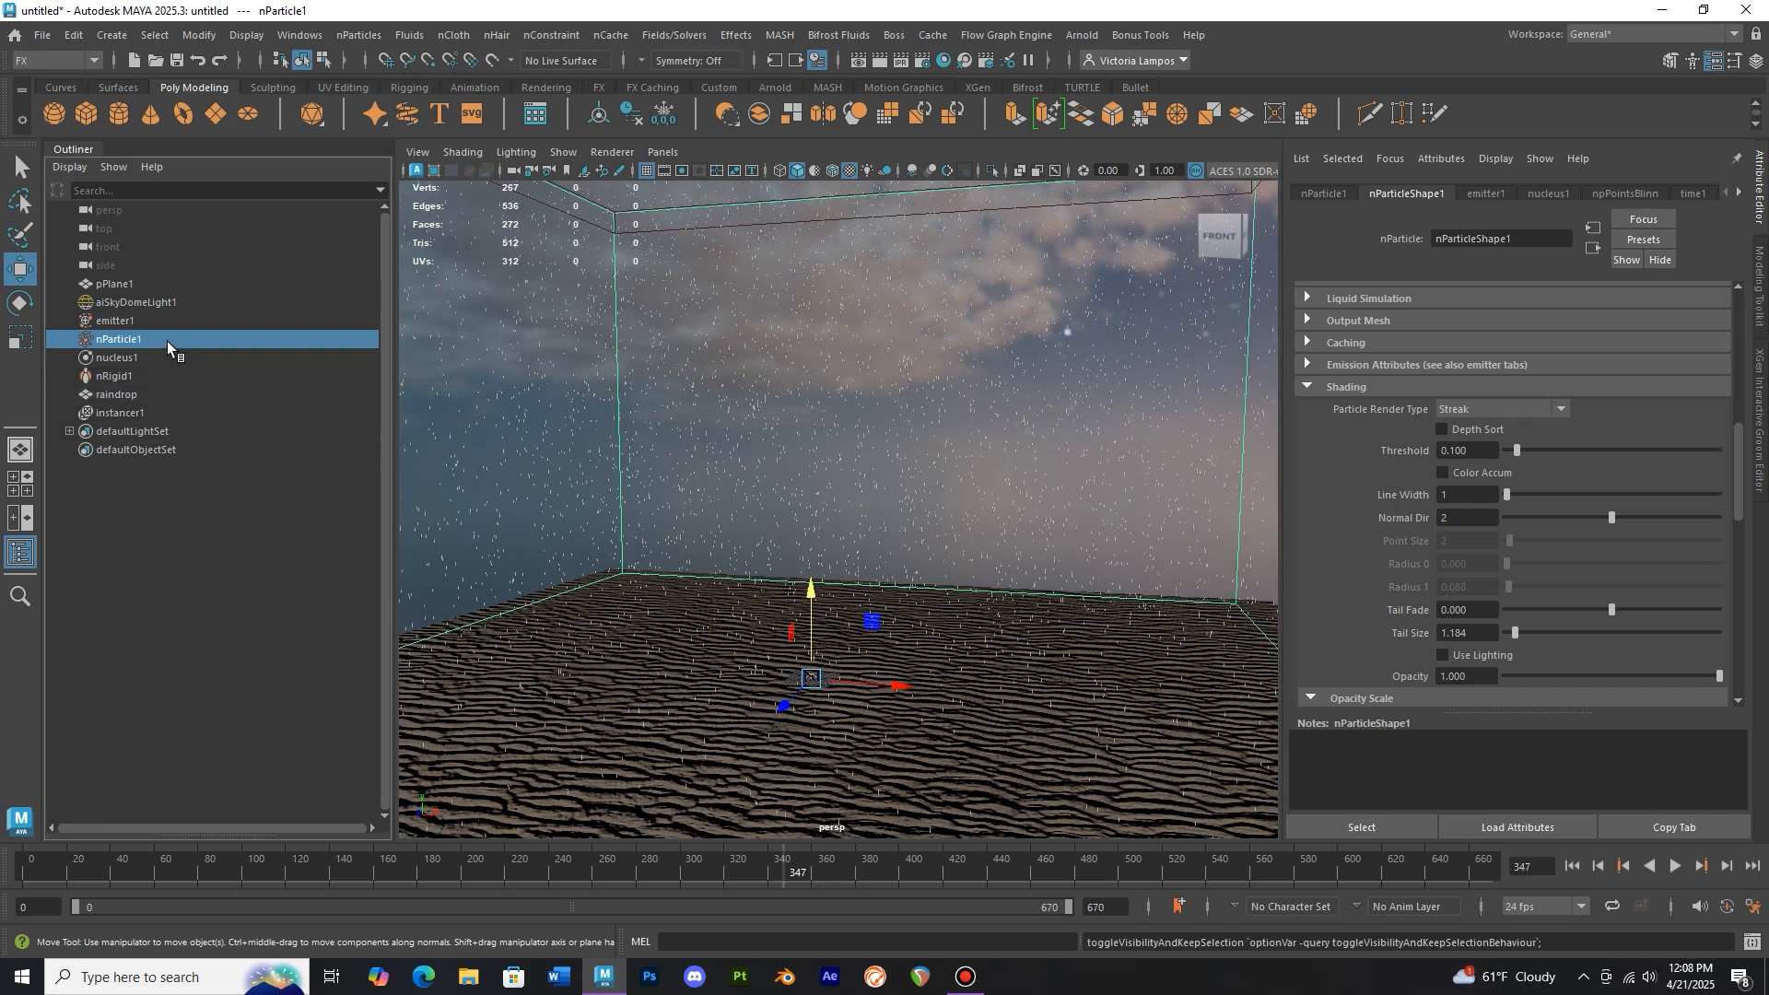
scroll(1370, 457, "up", 6)
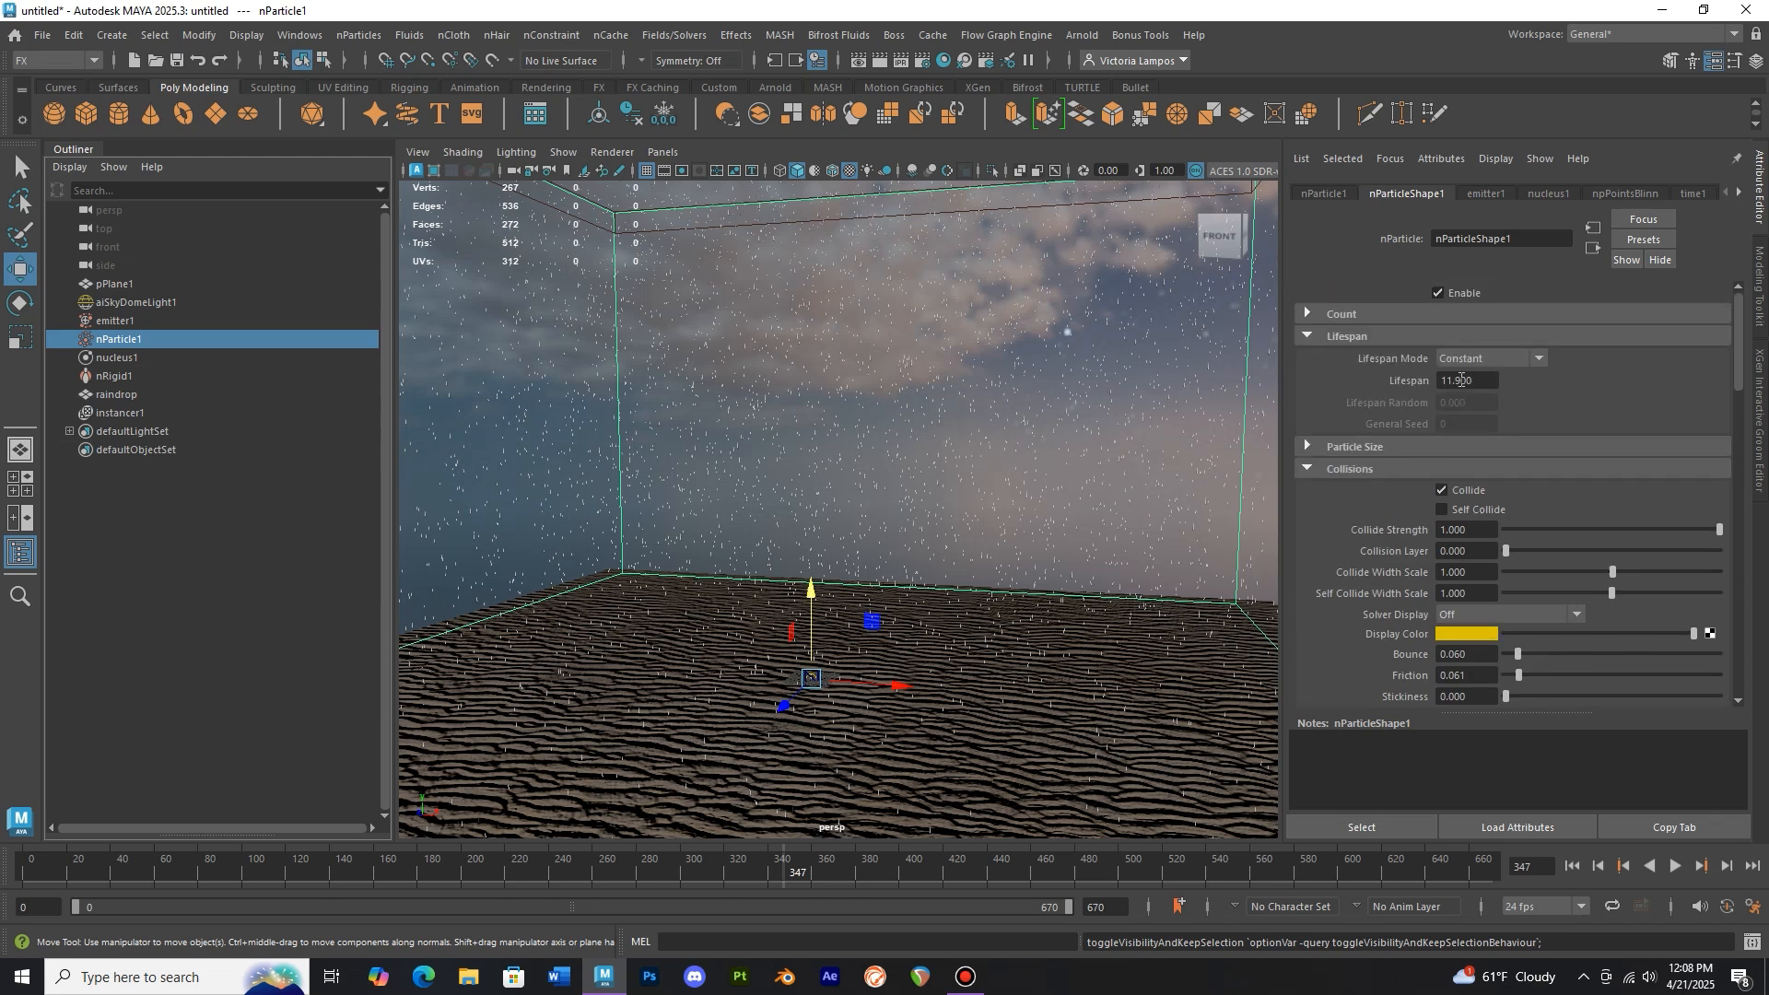
left_click(1455, 380)
left_click(24, 877)
Play the simulation and watch the rain hitting the sand from a couple of angles
left_click(1677, 871)
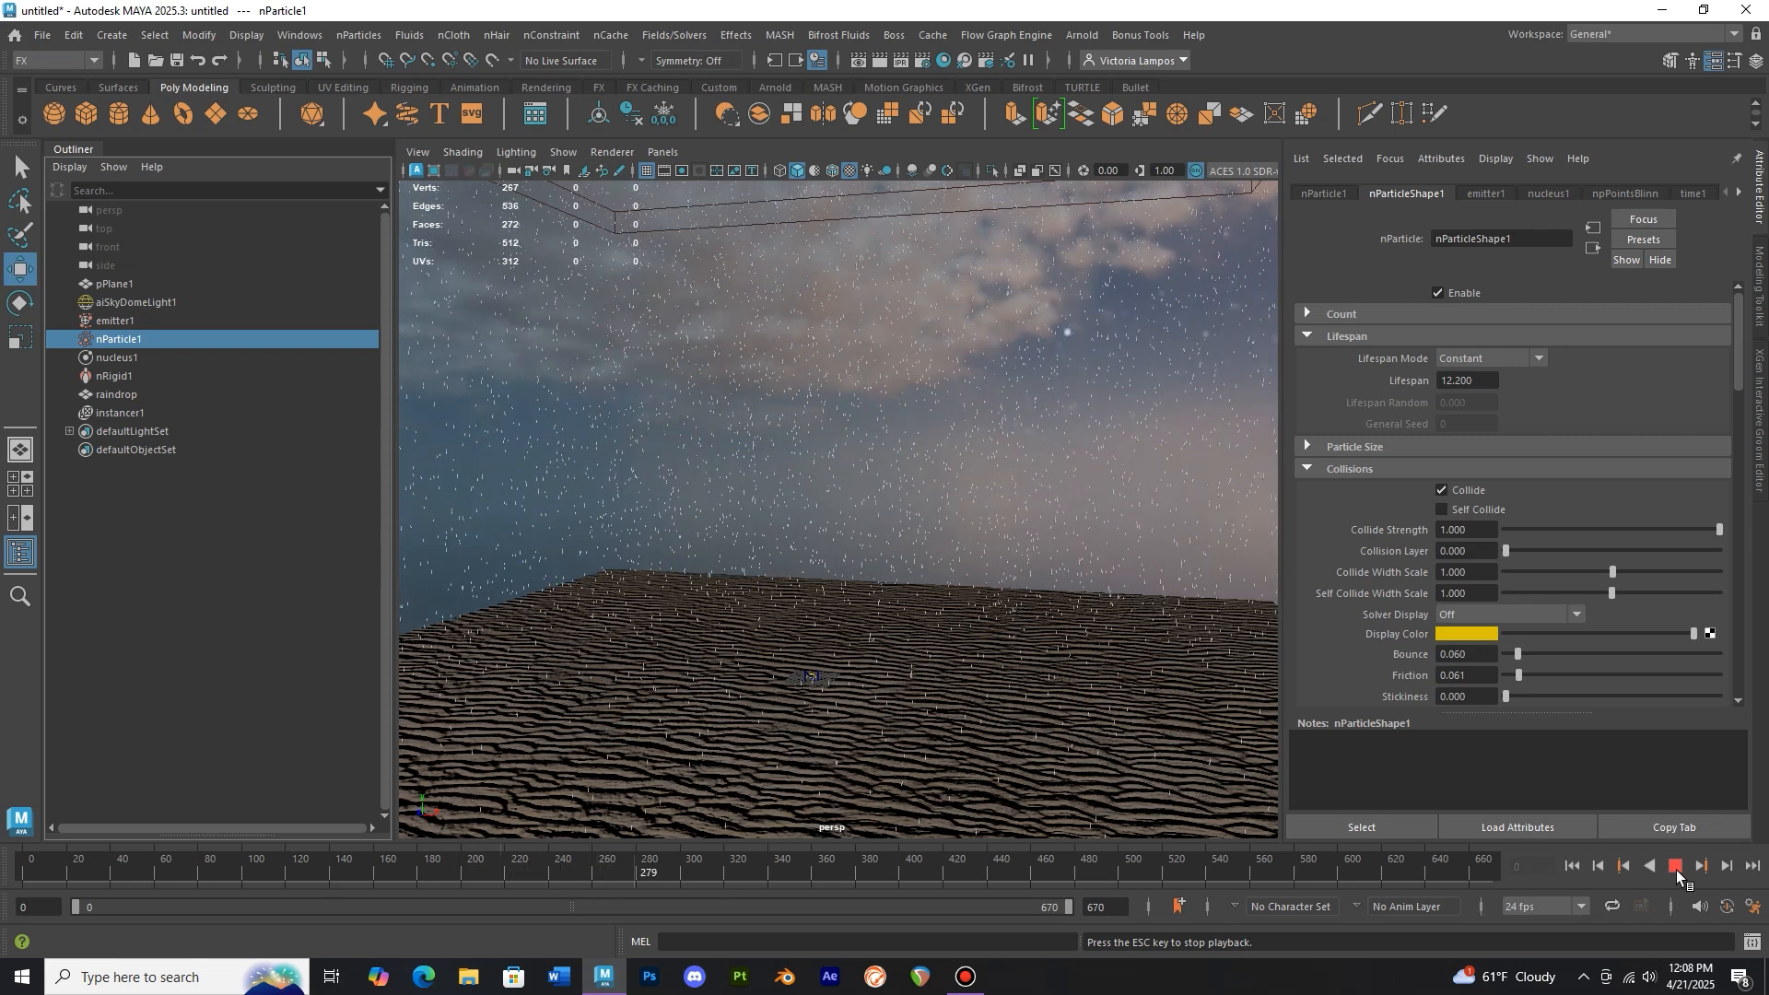
left_click(1678, 870)
left_click_drag(1069, 673, 1121, 703, "alt")
left_click(1676, 867)
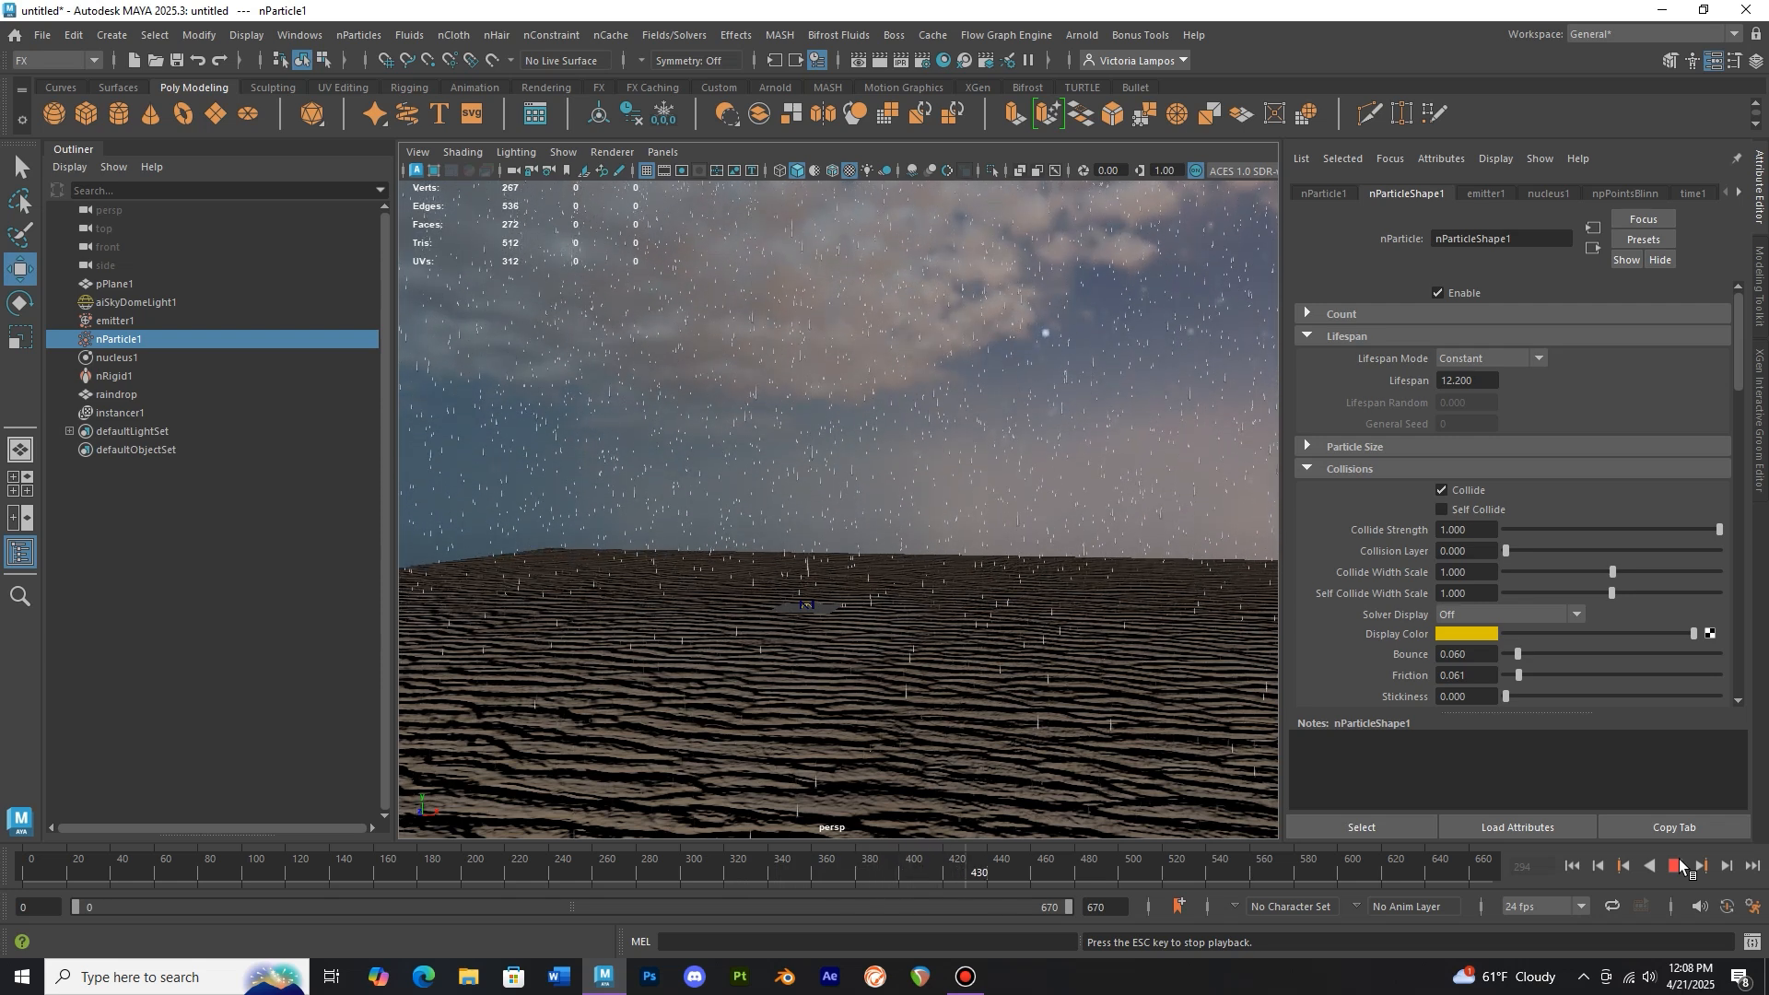
left_click(1679, 859)
left_click_drag(901, 584, 966, 532, "alt")
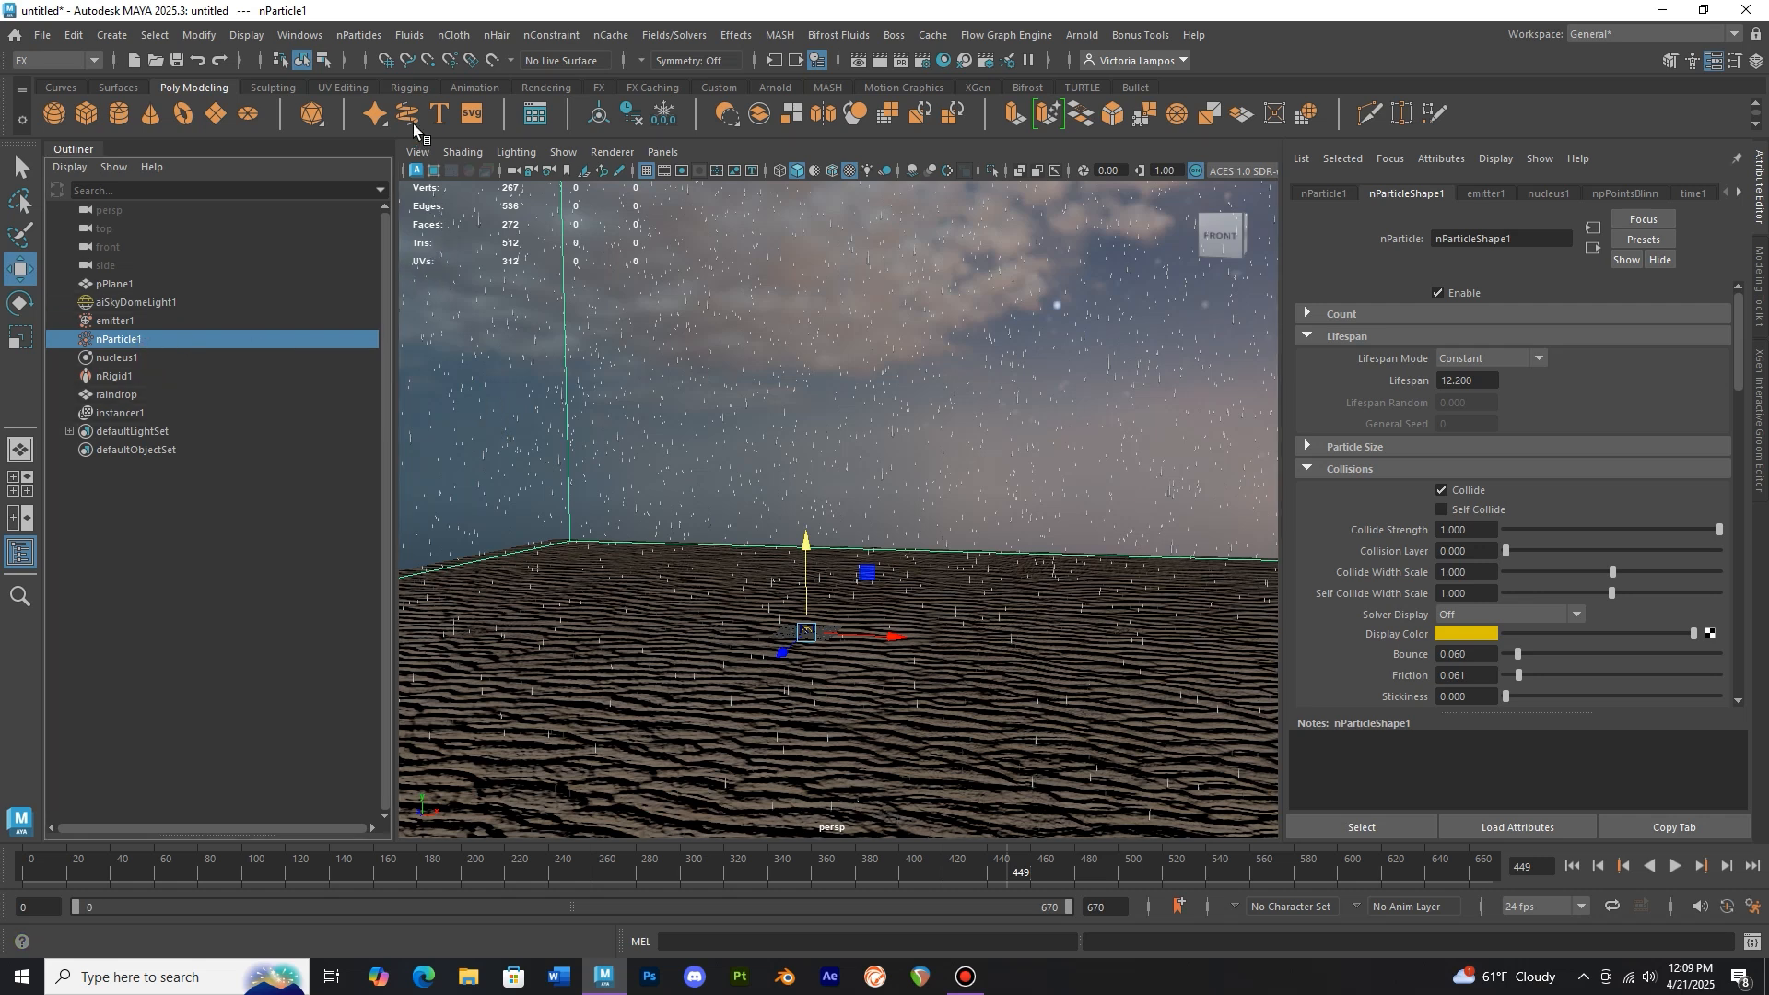
Create a Splash collision event on nParticle1 that emits 3 particles with spread 2.0 and inherit velocity about 0.62
left_click(374, 44)
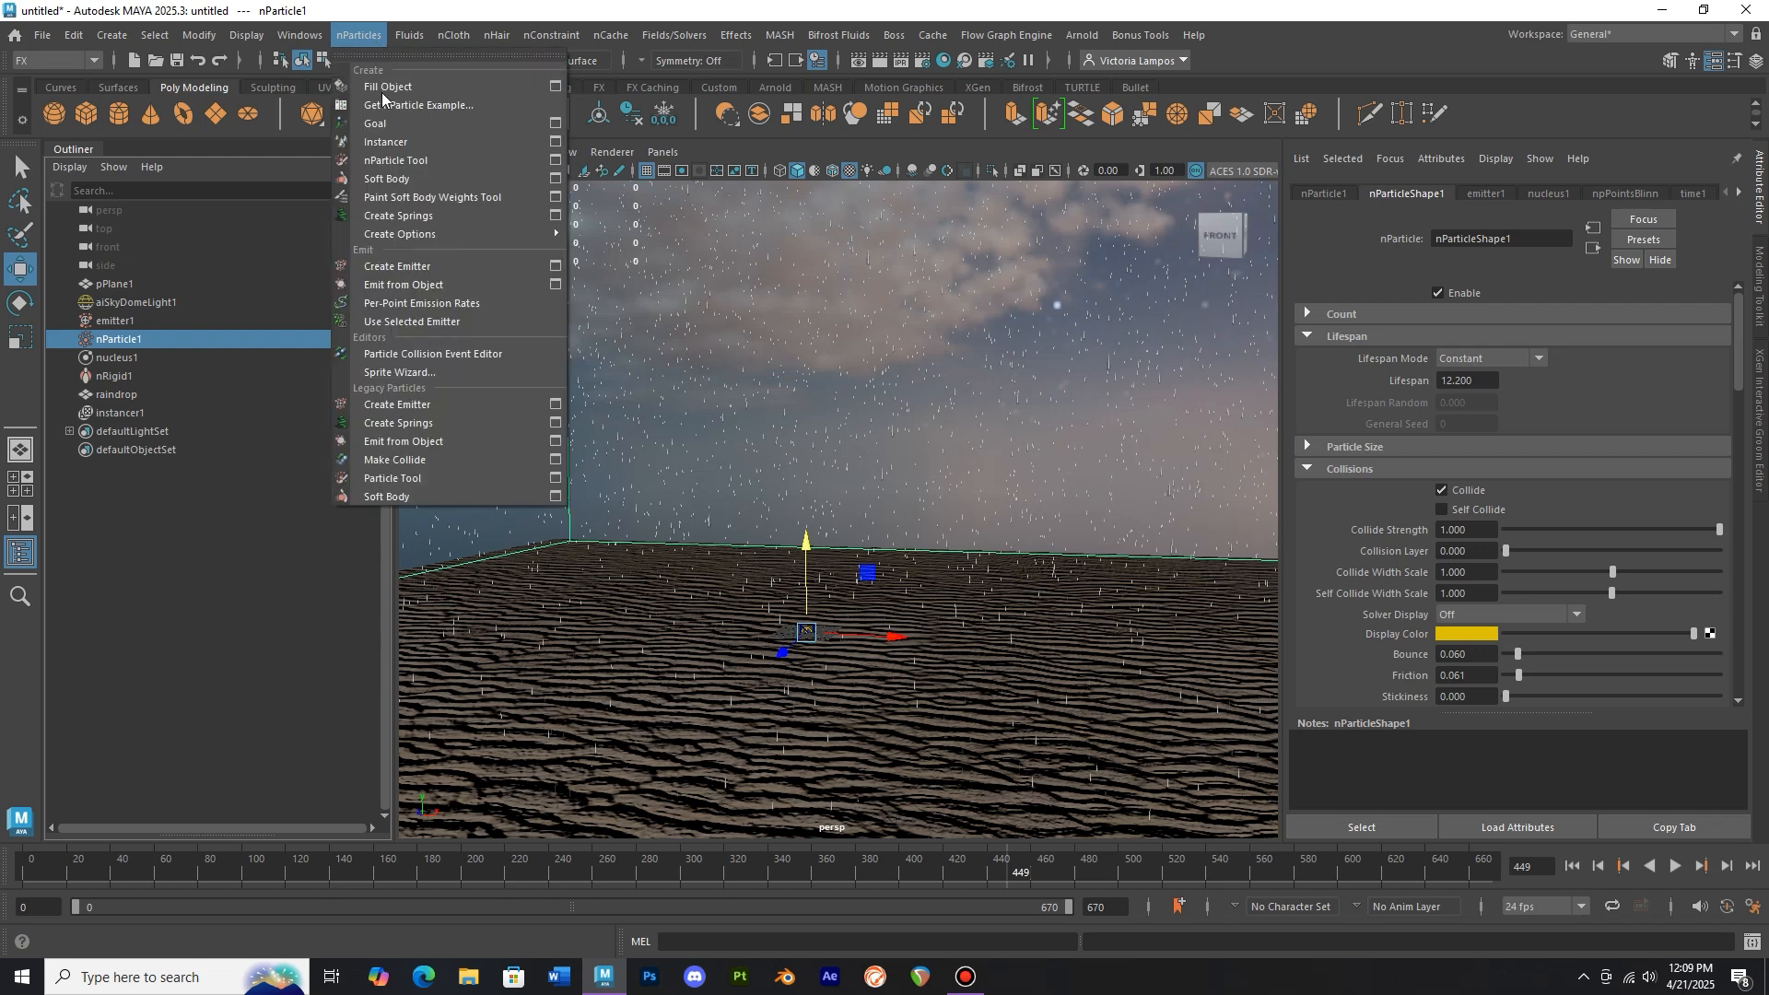
left_click(464, 359)
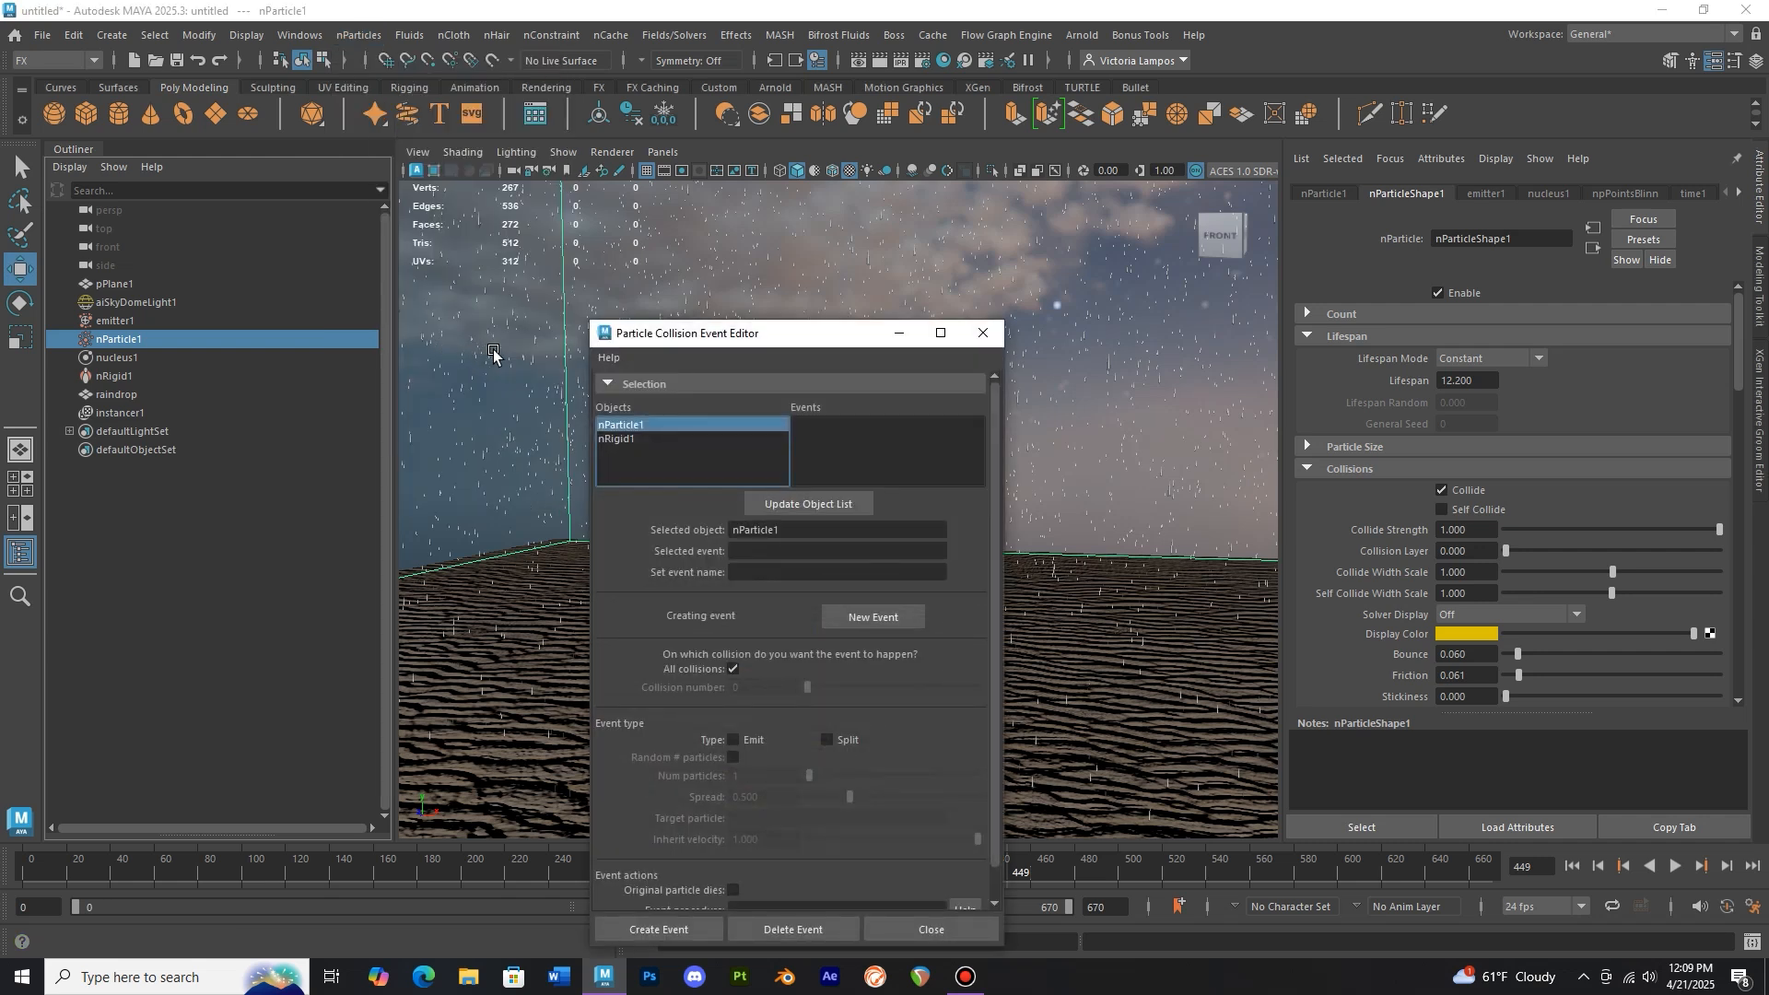
left_click(764, 573)
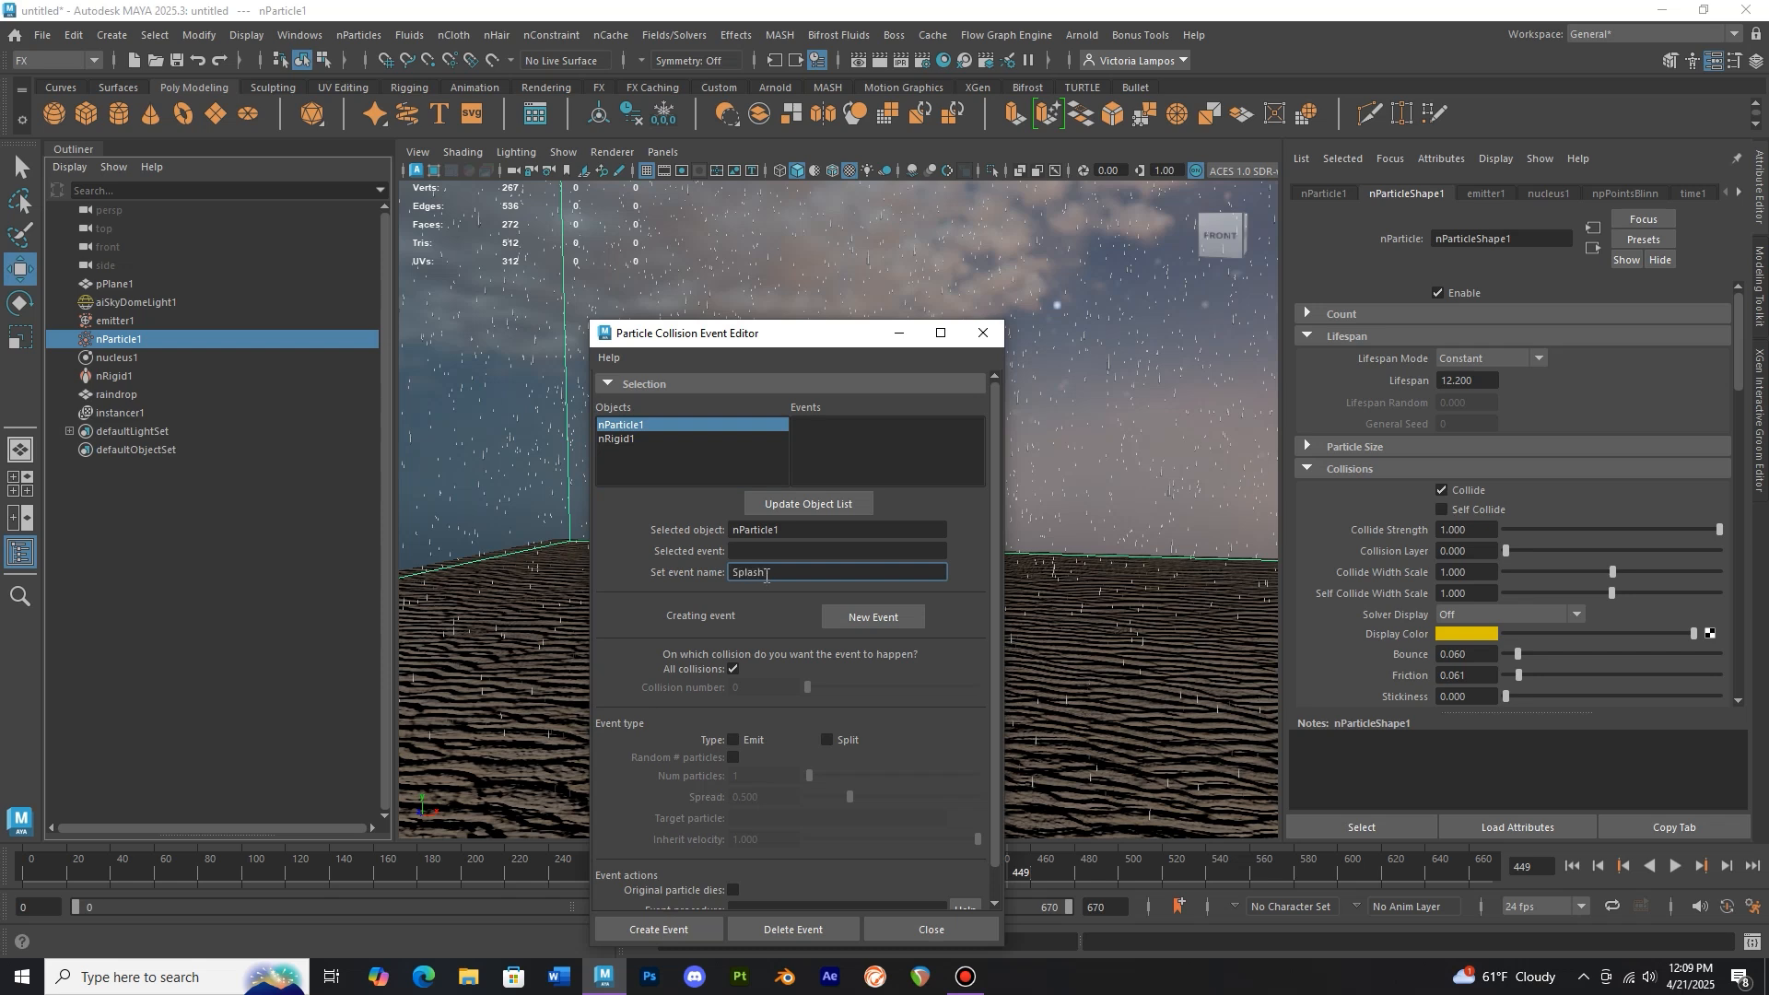
scroll(766, 670, "down", 1)
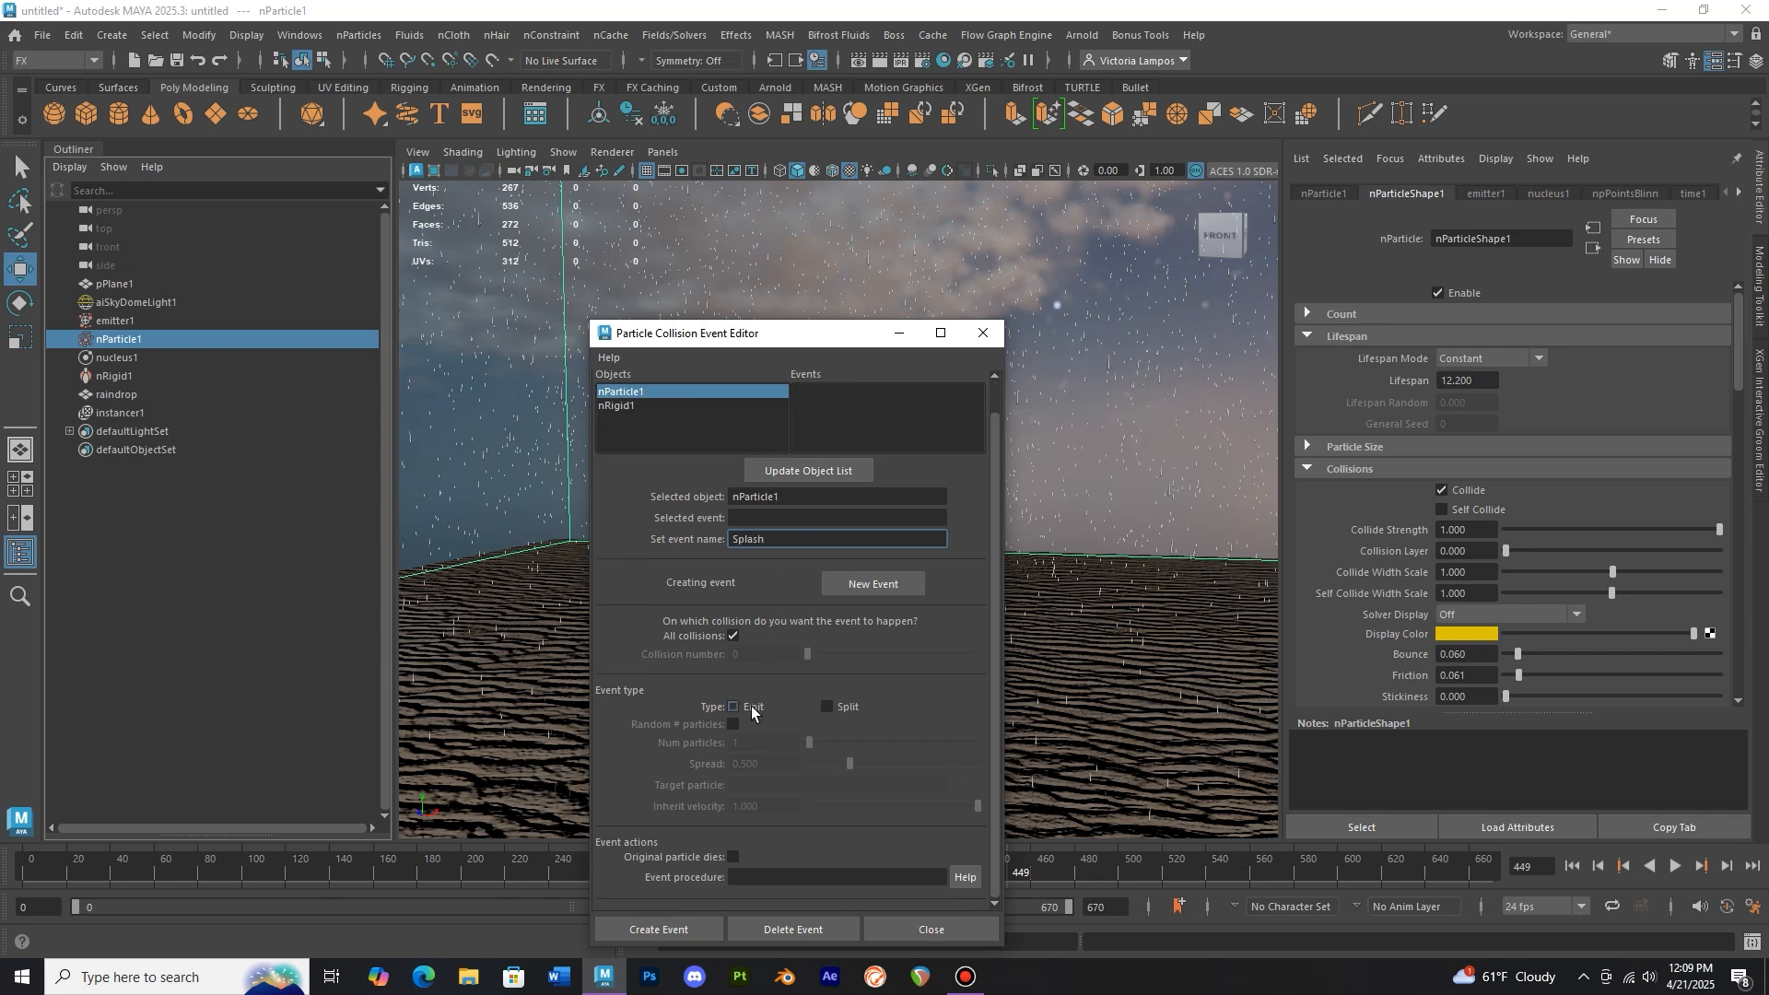
left_click(752, 709)
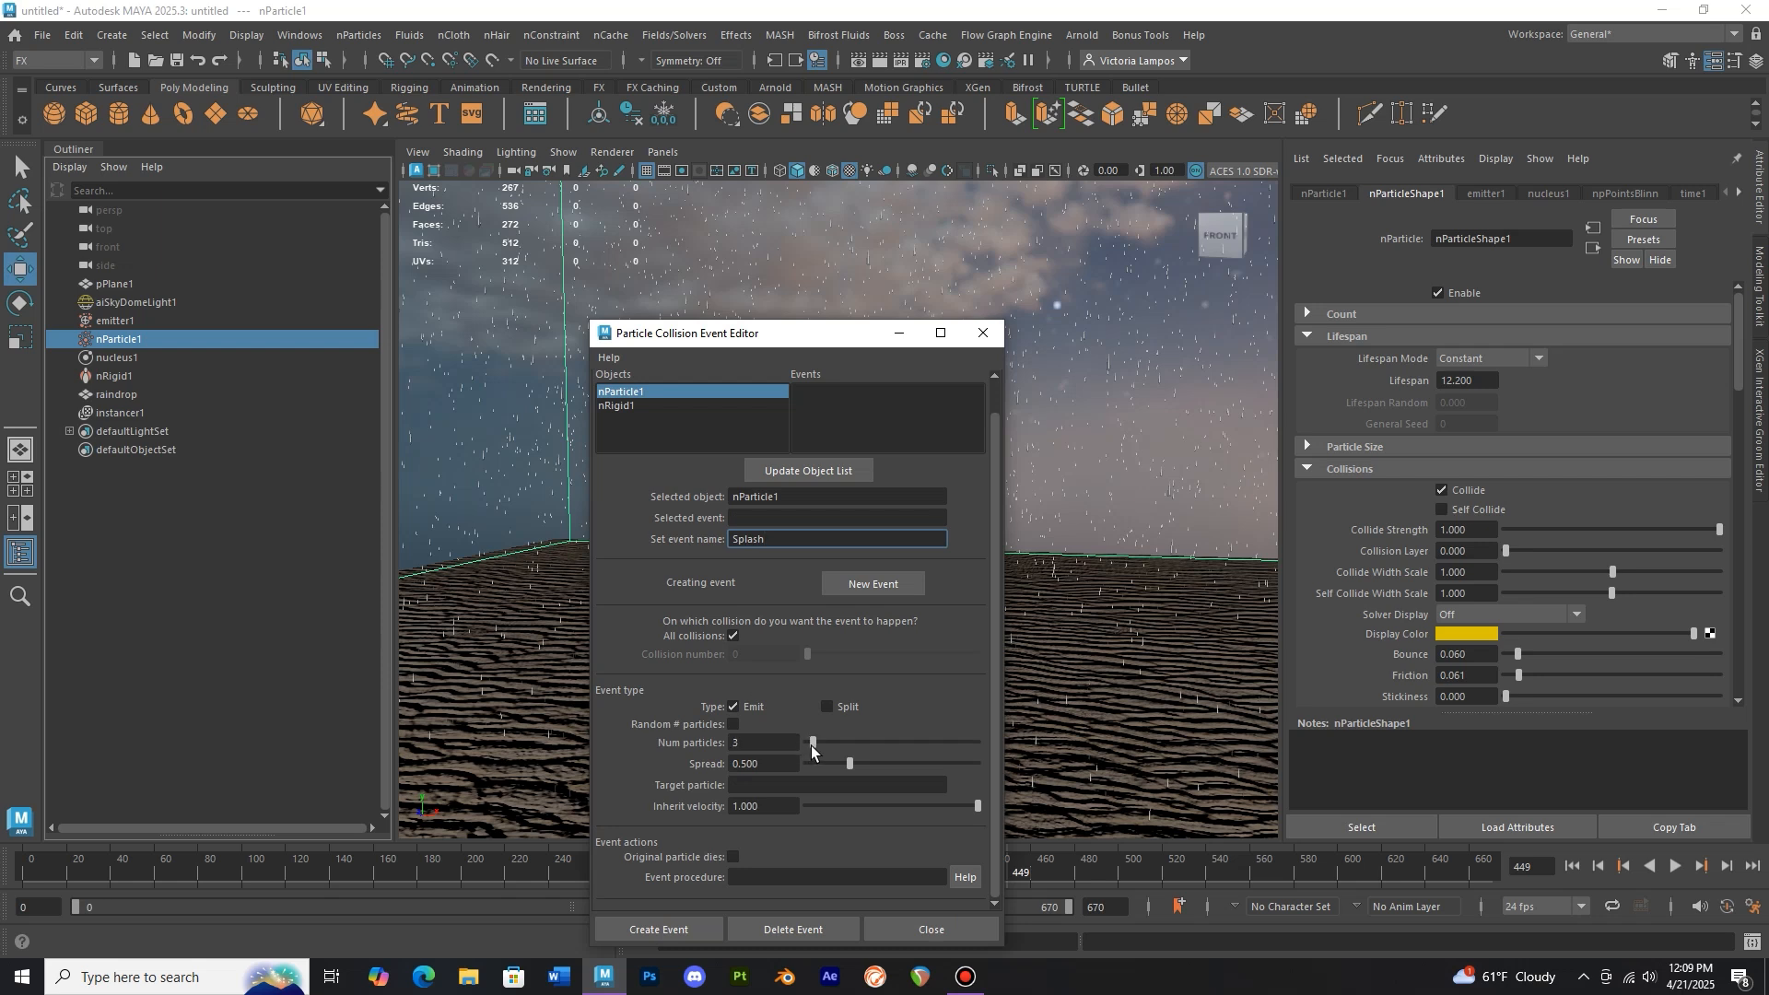
left_click_drag(846, 765, 1043, 771)
left_click_drag(961, 805, 920, 802)
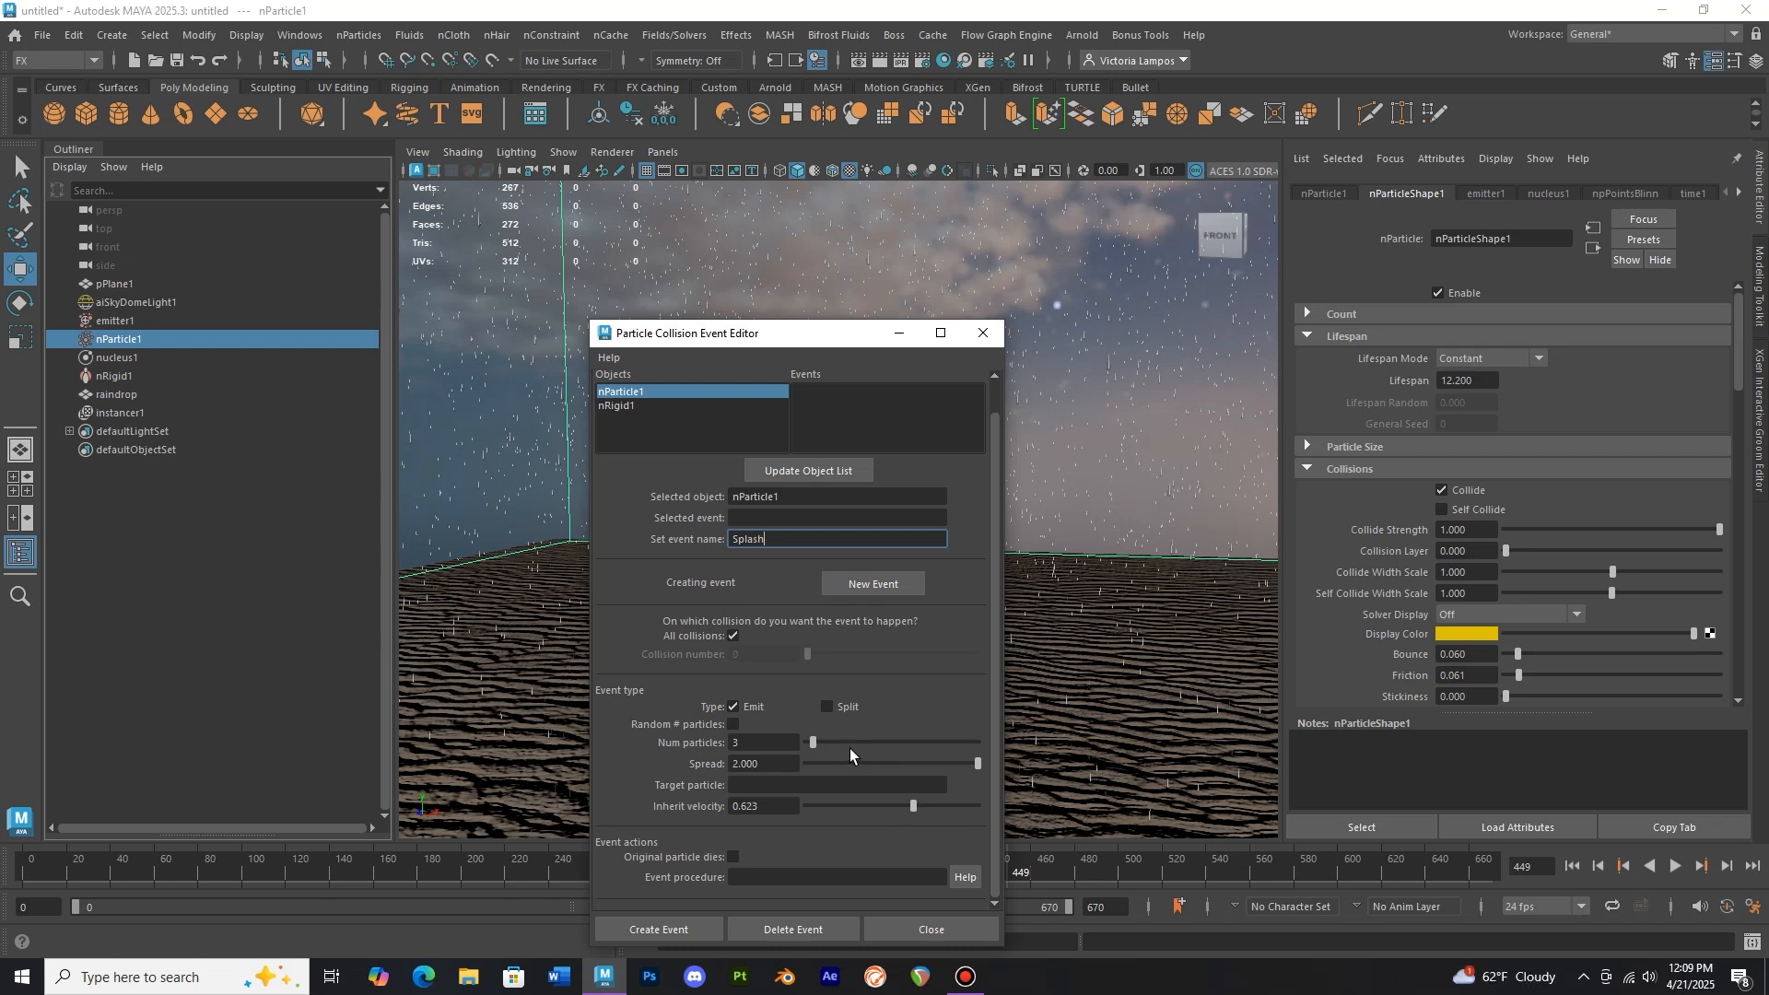
scroll(854, 744, "up", 1)
scroll(856, 743, "down", 1)
left_click(660, 929)
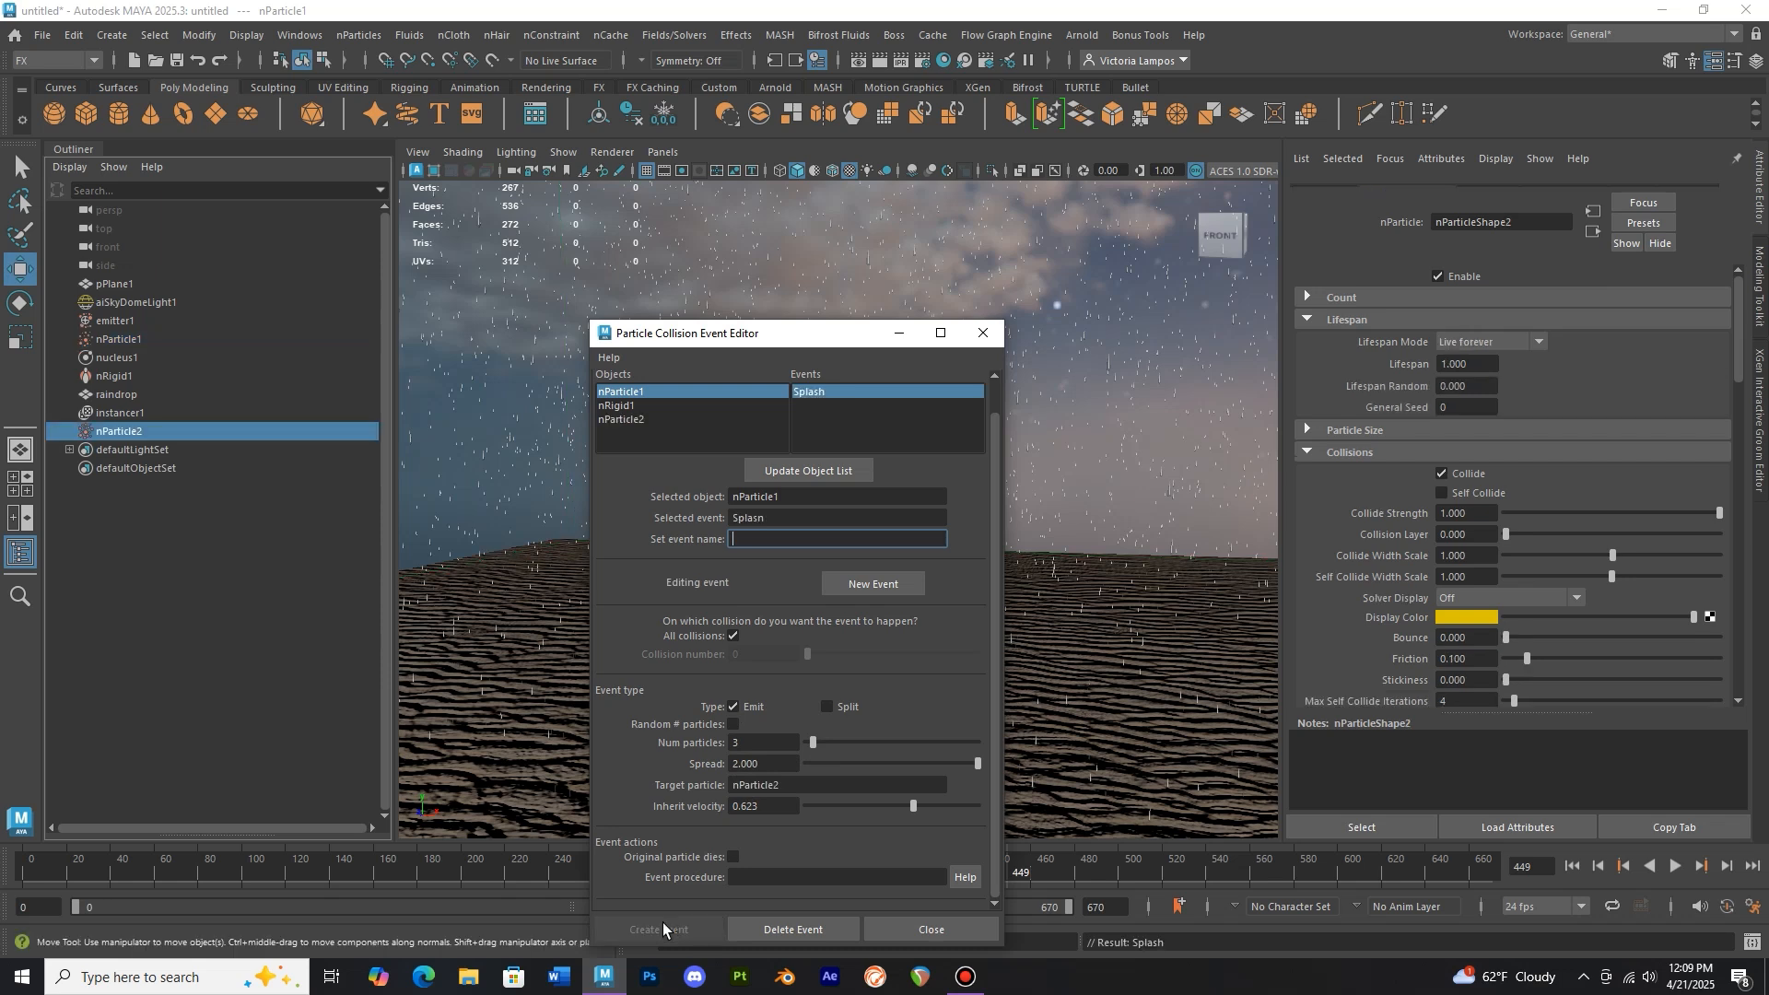
left_click(984, 333)
Replay the simulation from the first frame to view the splash particles
middle_click_drag(986, 445, 966, 459, "alt")
left_click(19, 875)
middle_click_drag(661, 670, 668, 664, "alt")
left_click(1676, 868)
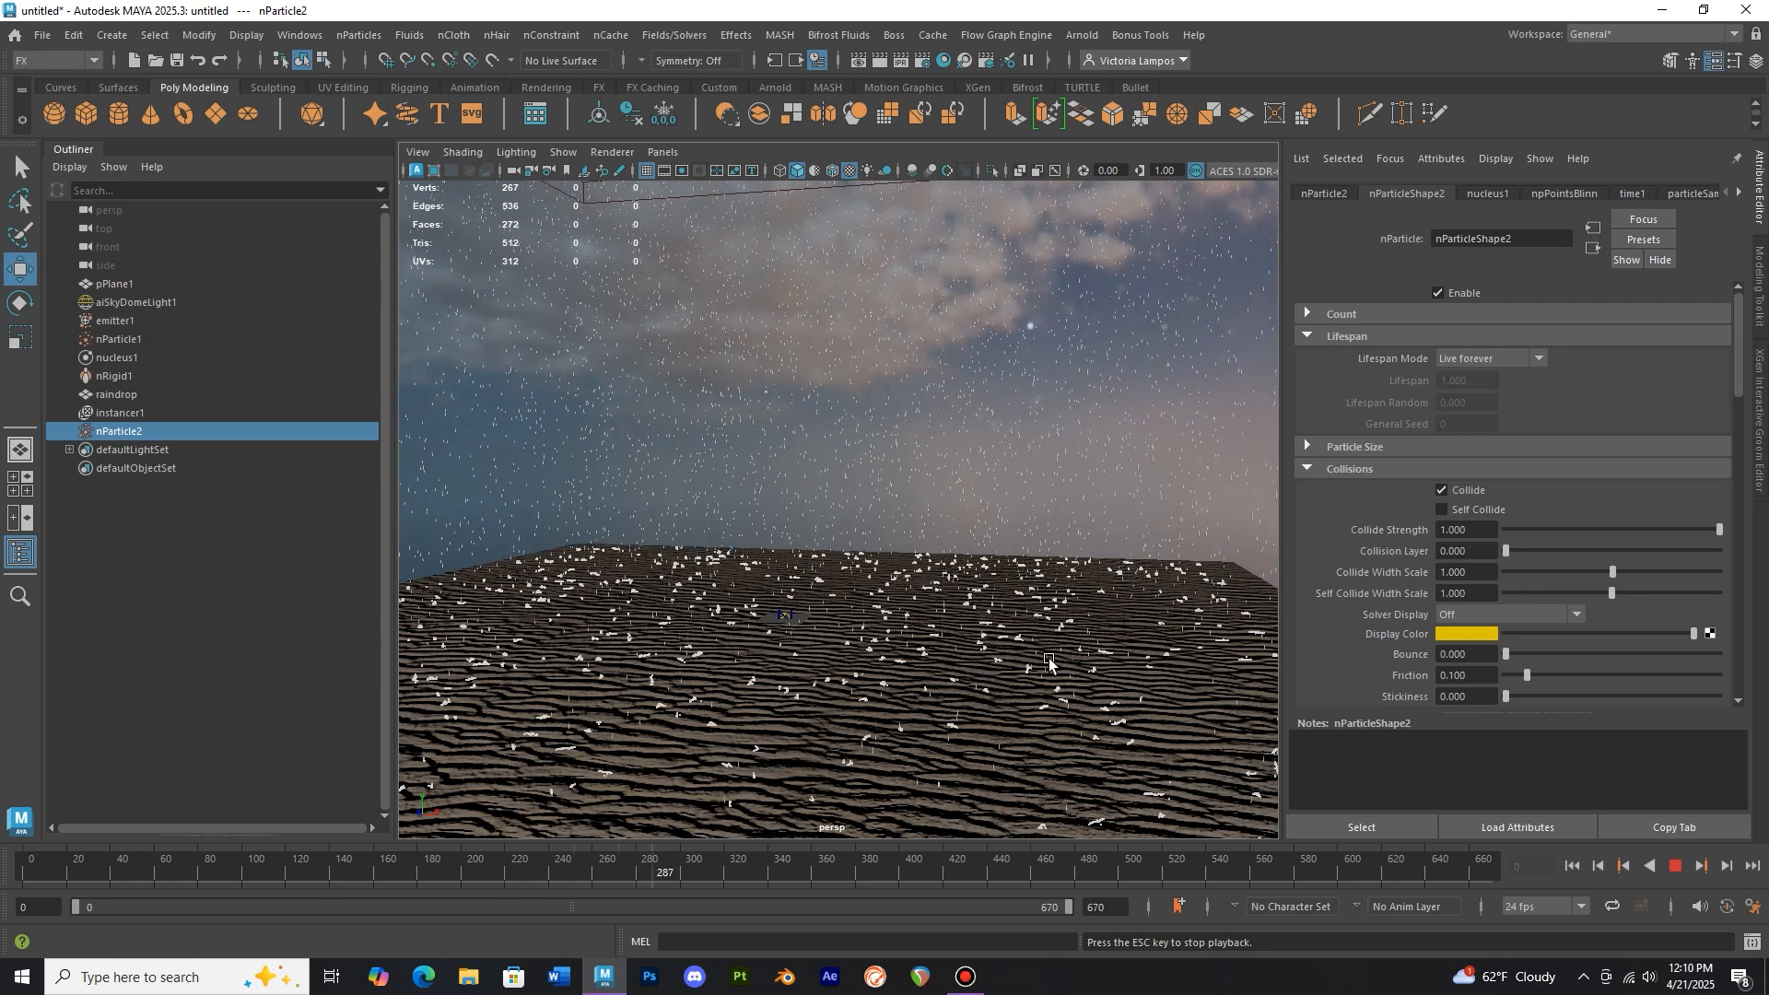
left_click(1677, 870)
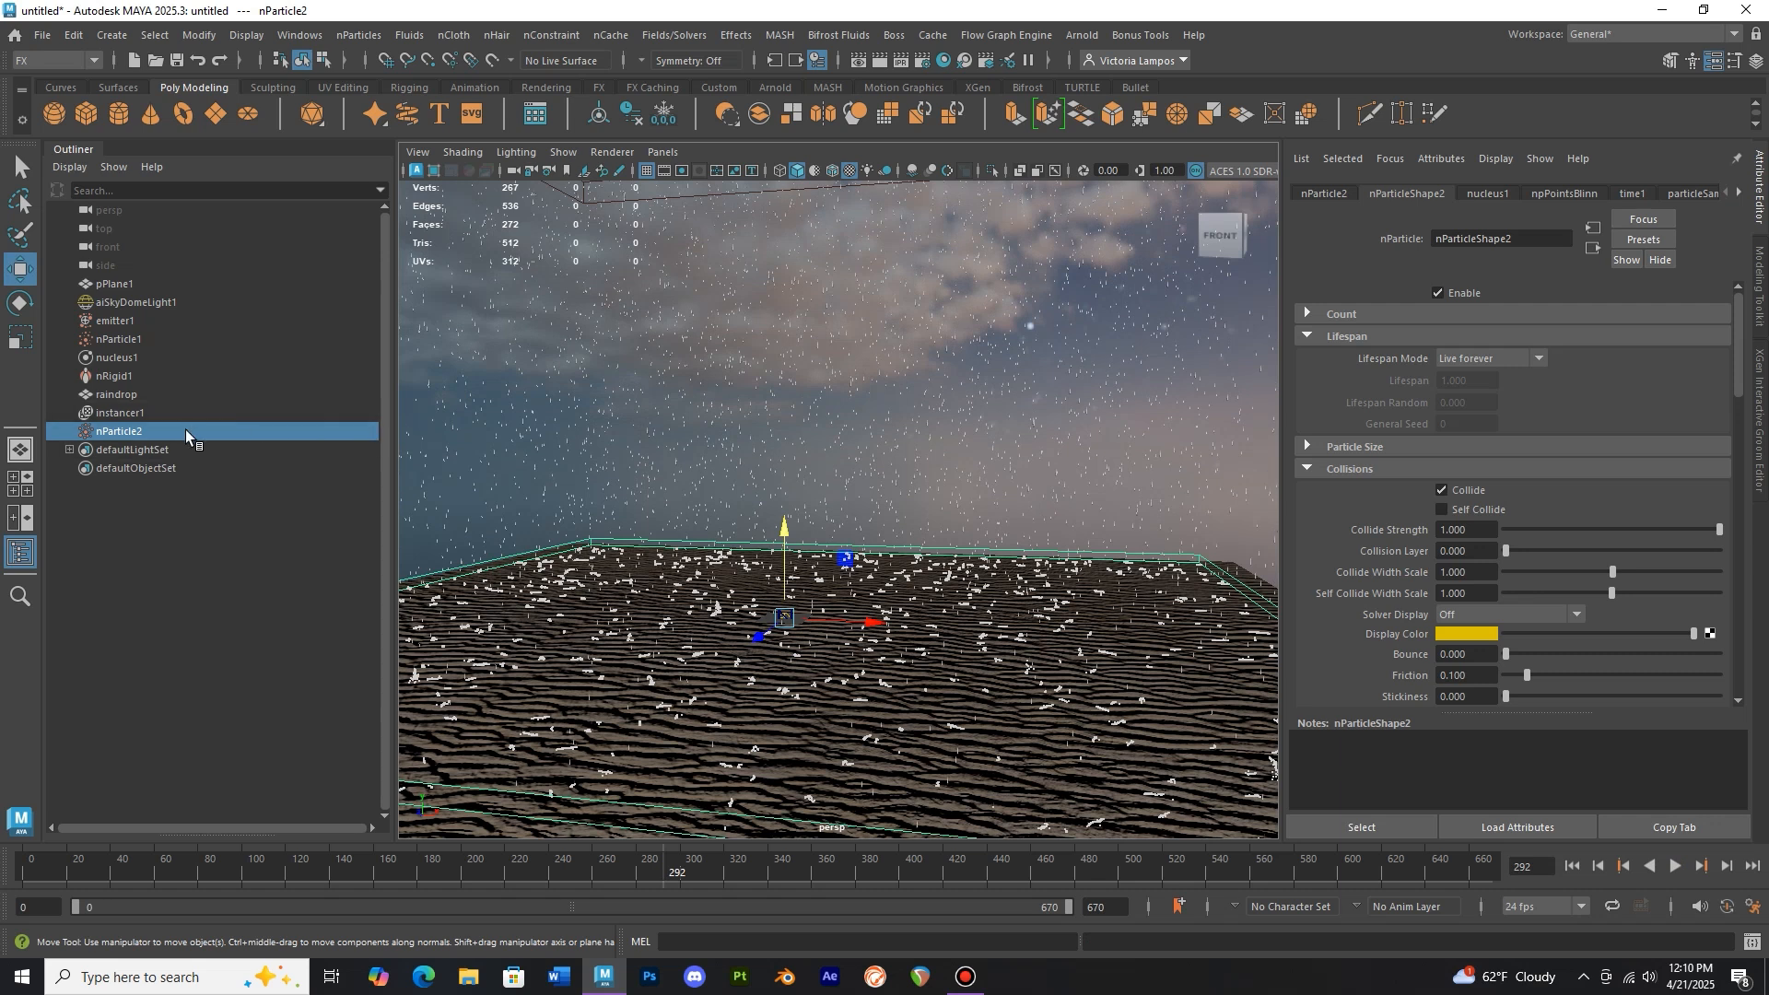
Set nParticle2's lifespan mode to Random range with lifespan 0.4 and lifespan random 0.050
left_click(1514, 358)
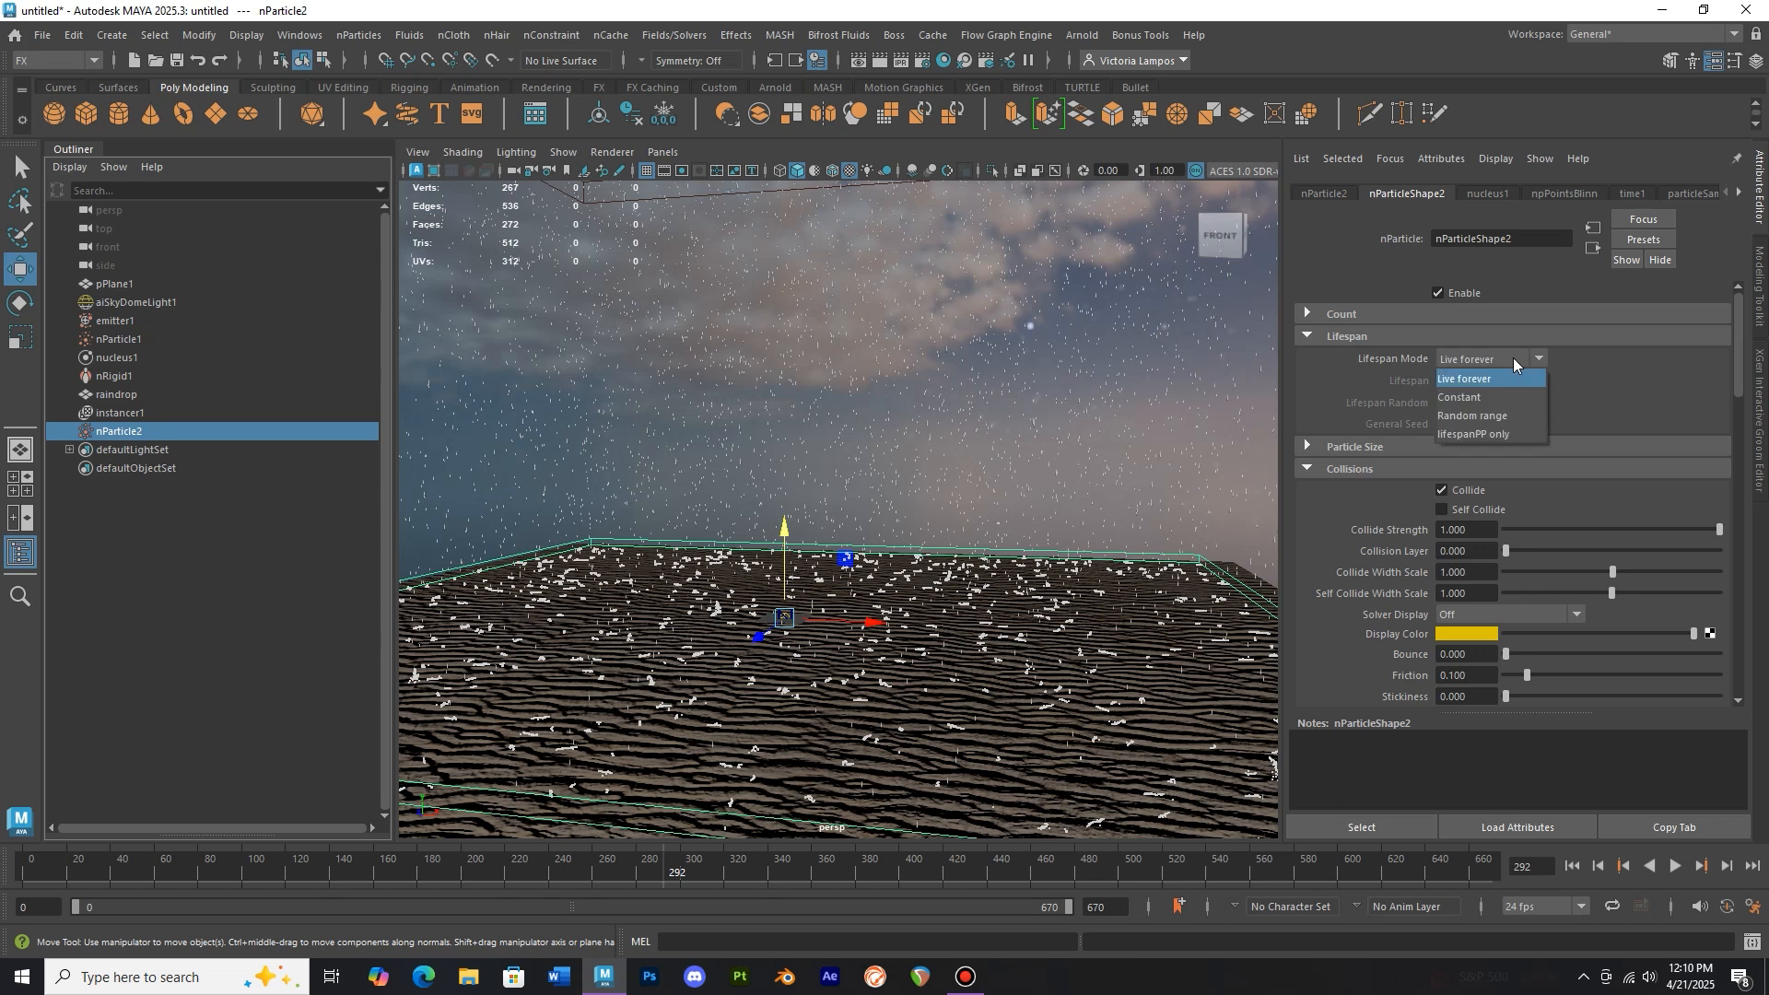
left_click(1513, 415)
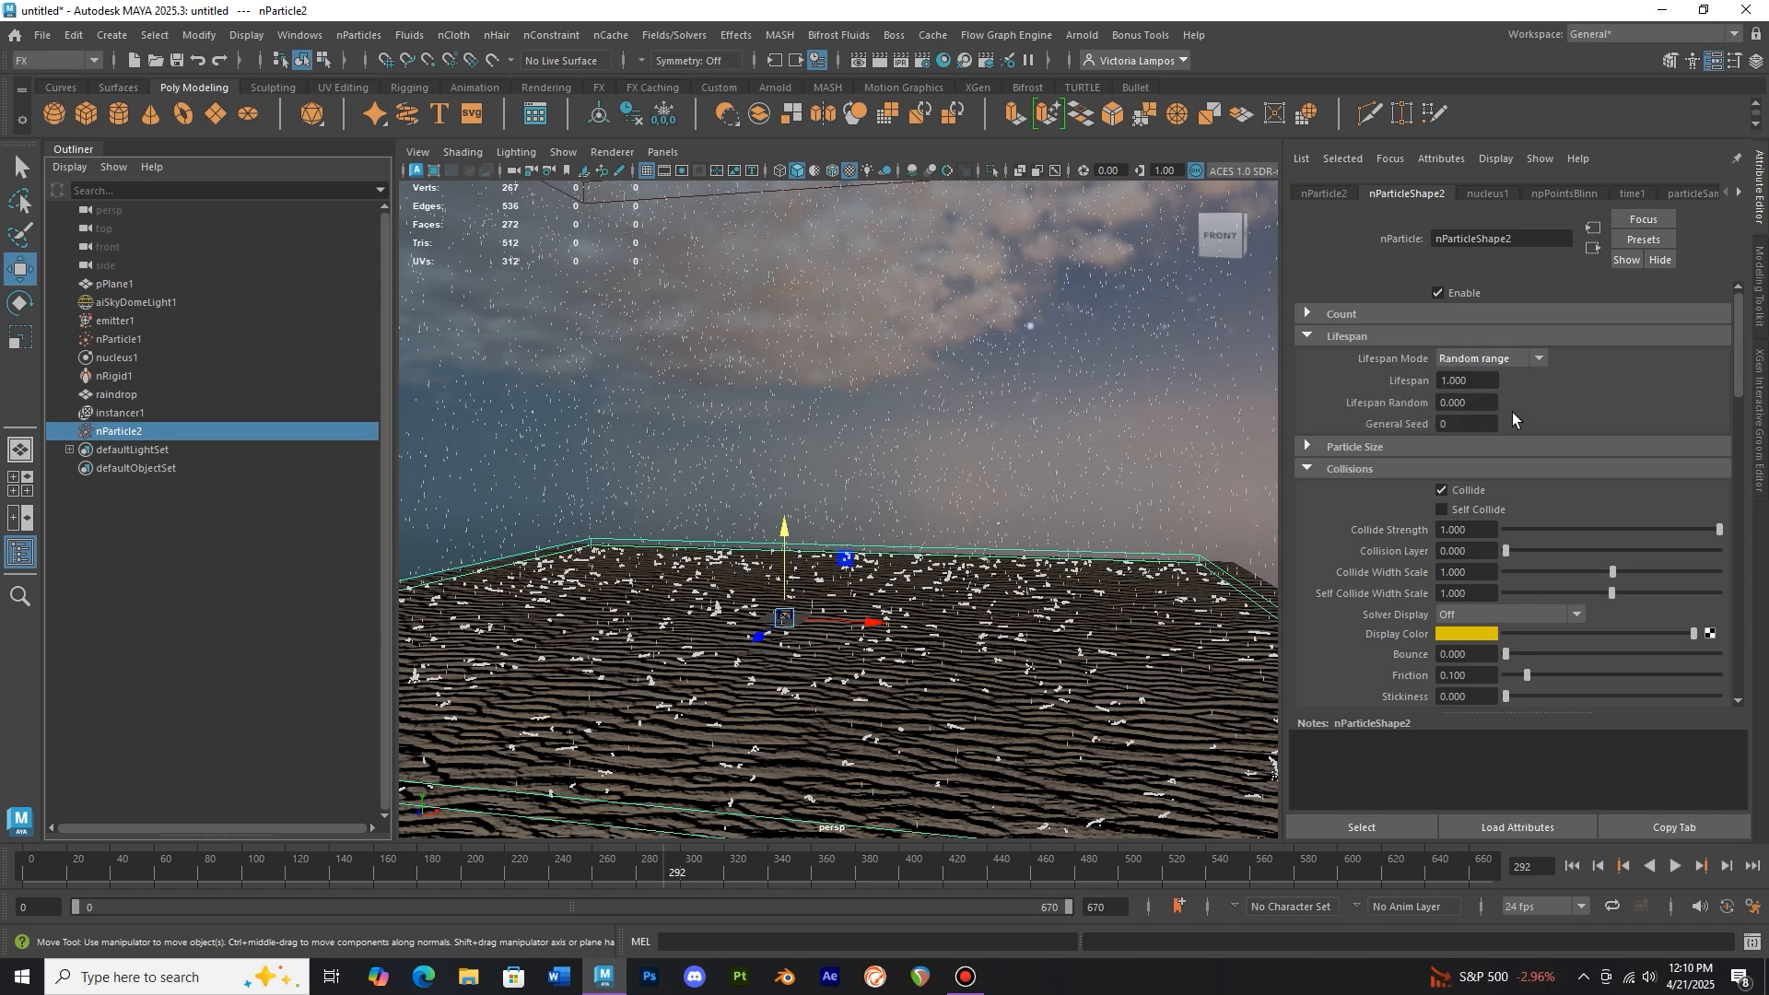
left_click(1491, 381)
type("0.4")
key("Return")
left_click(1481, 401)
type("0.050")
key("Return")
Replay the simulation from the first frame to check the shorter-lived splashes
left_click(33, 874)
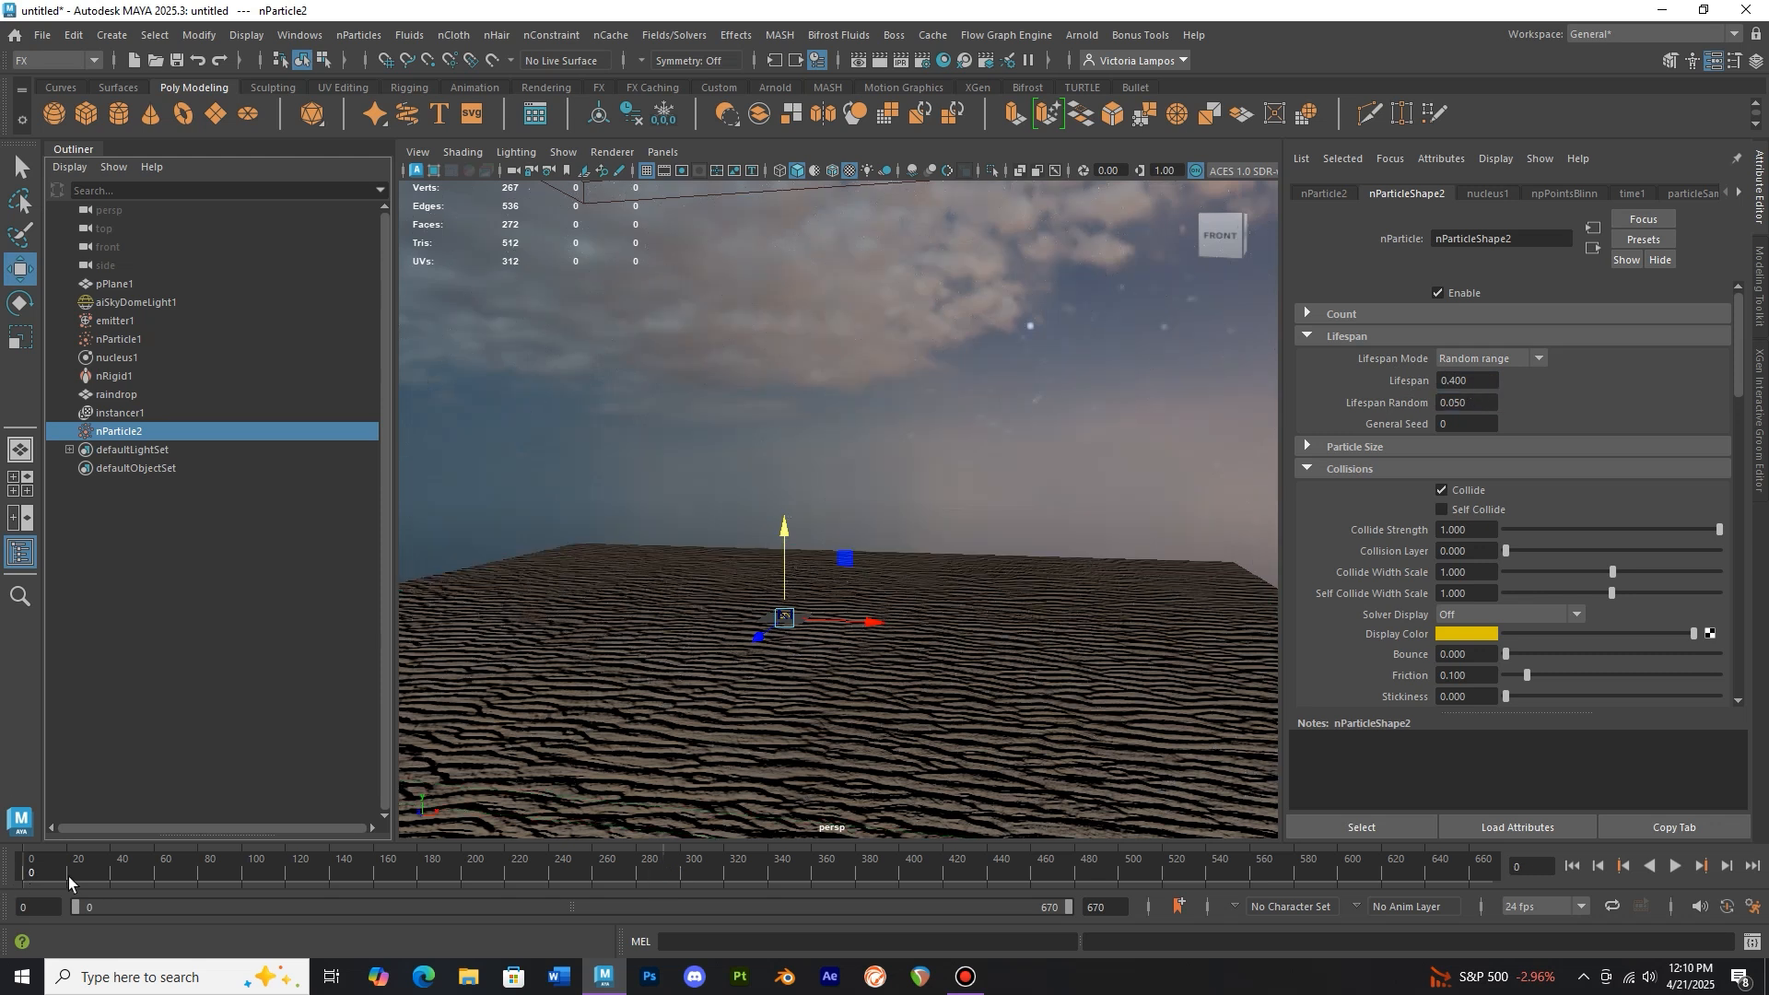
left_click(1674, 868)
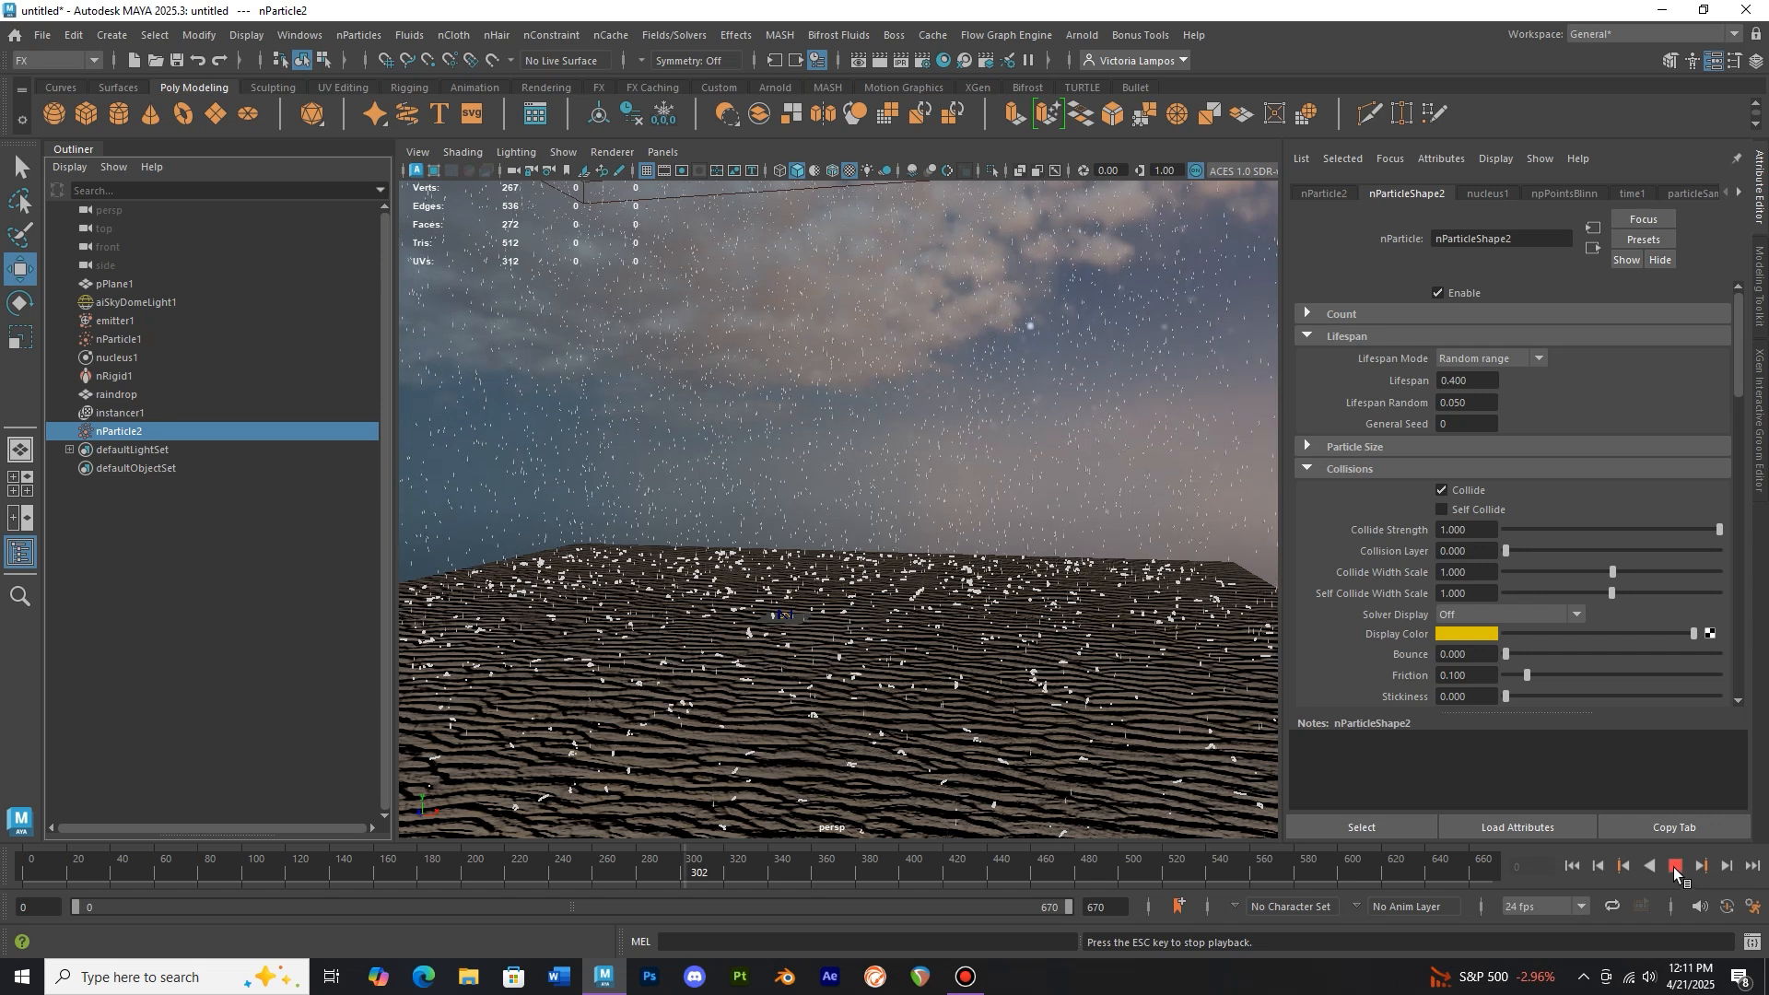
key("Escape")
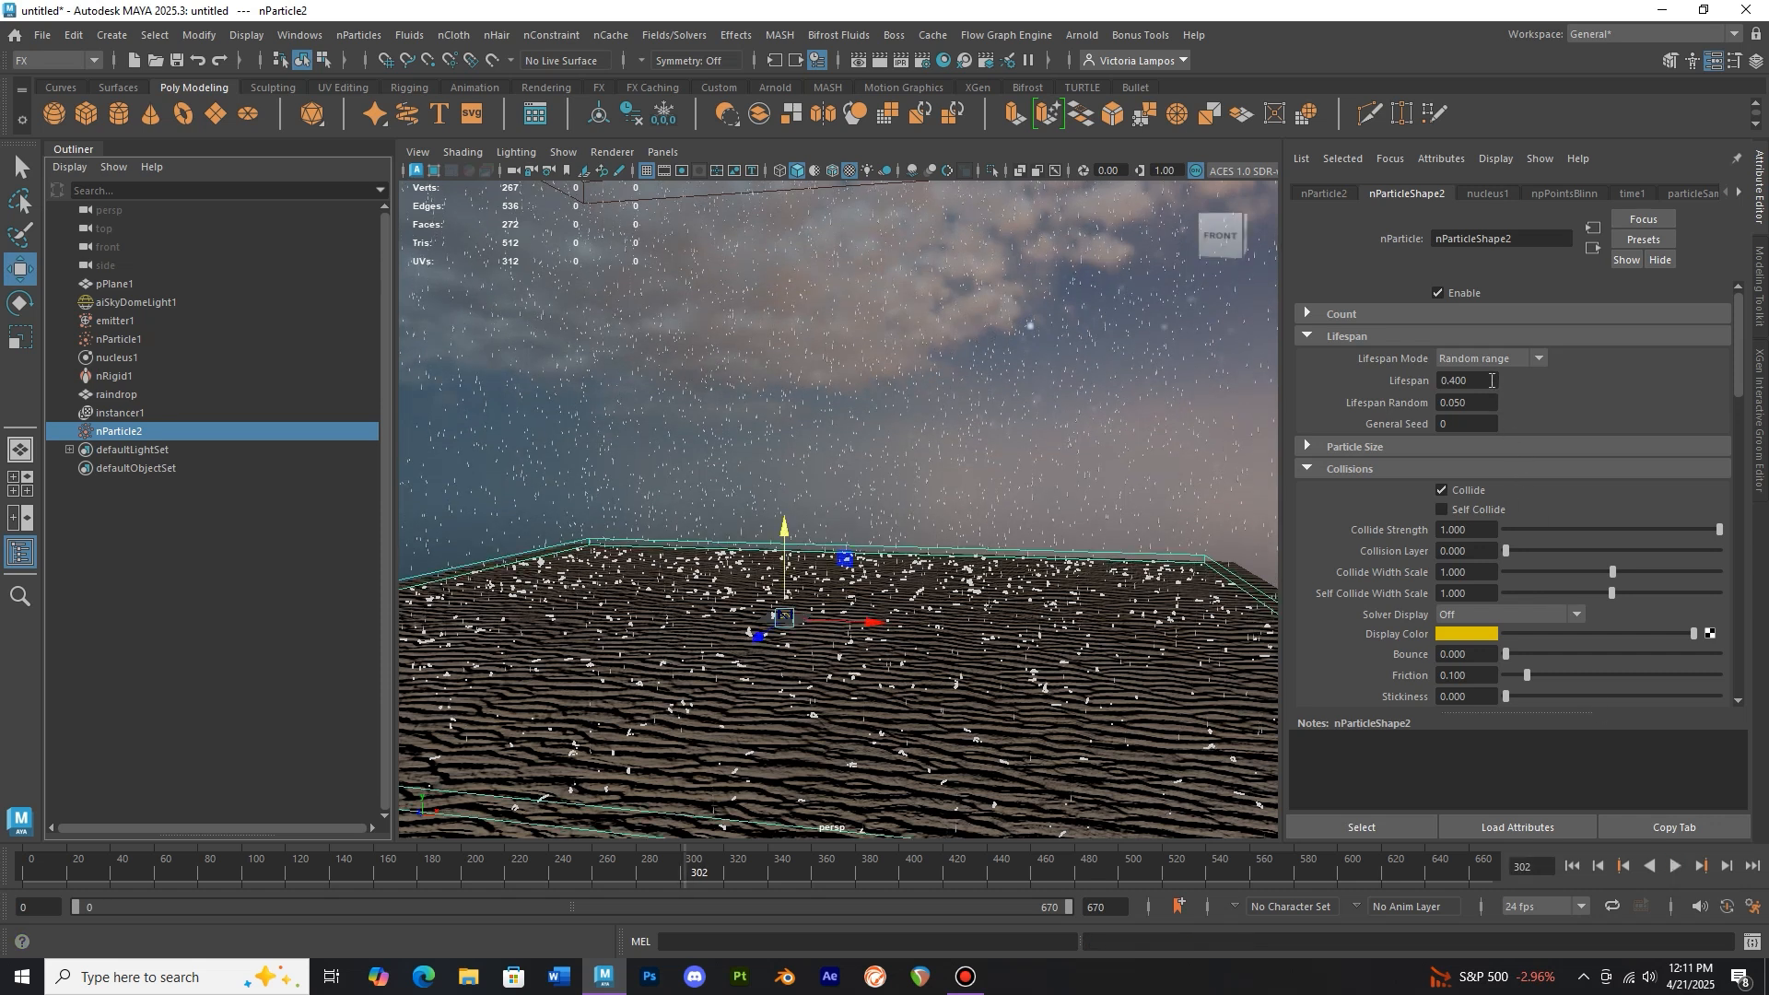
Set nParticle2's lifespan to 0.3
left_click(1491, 380)
key("BackSpace")
type("3")
key("Return")
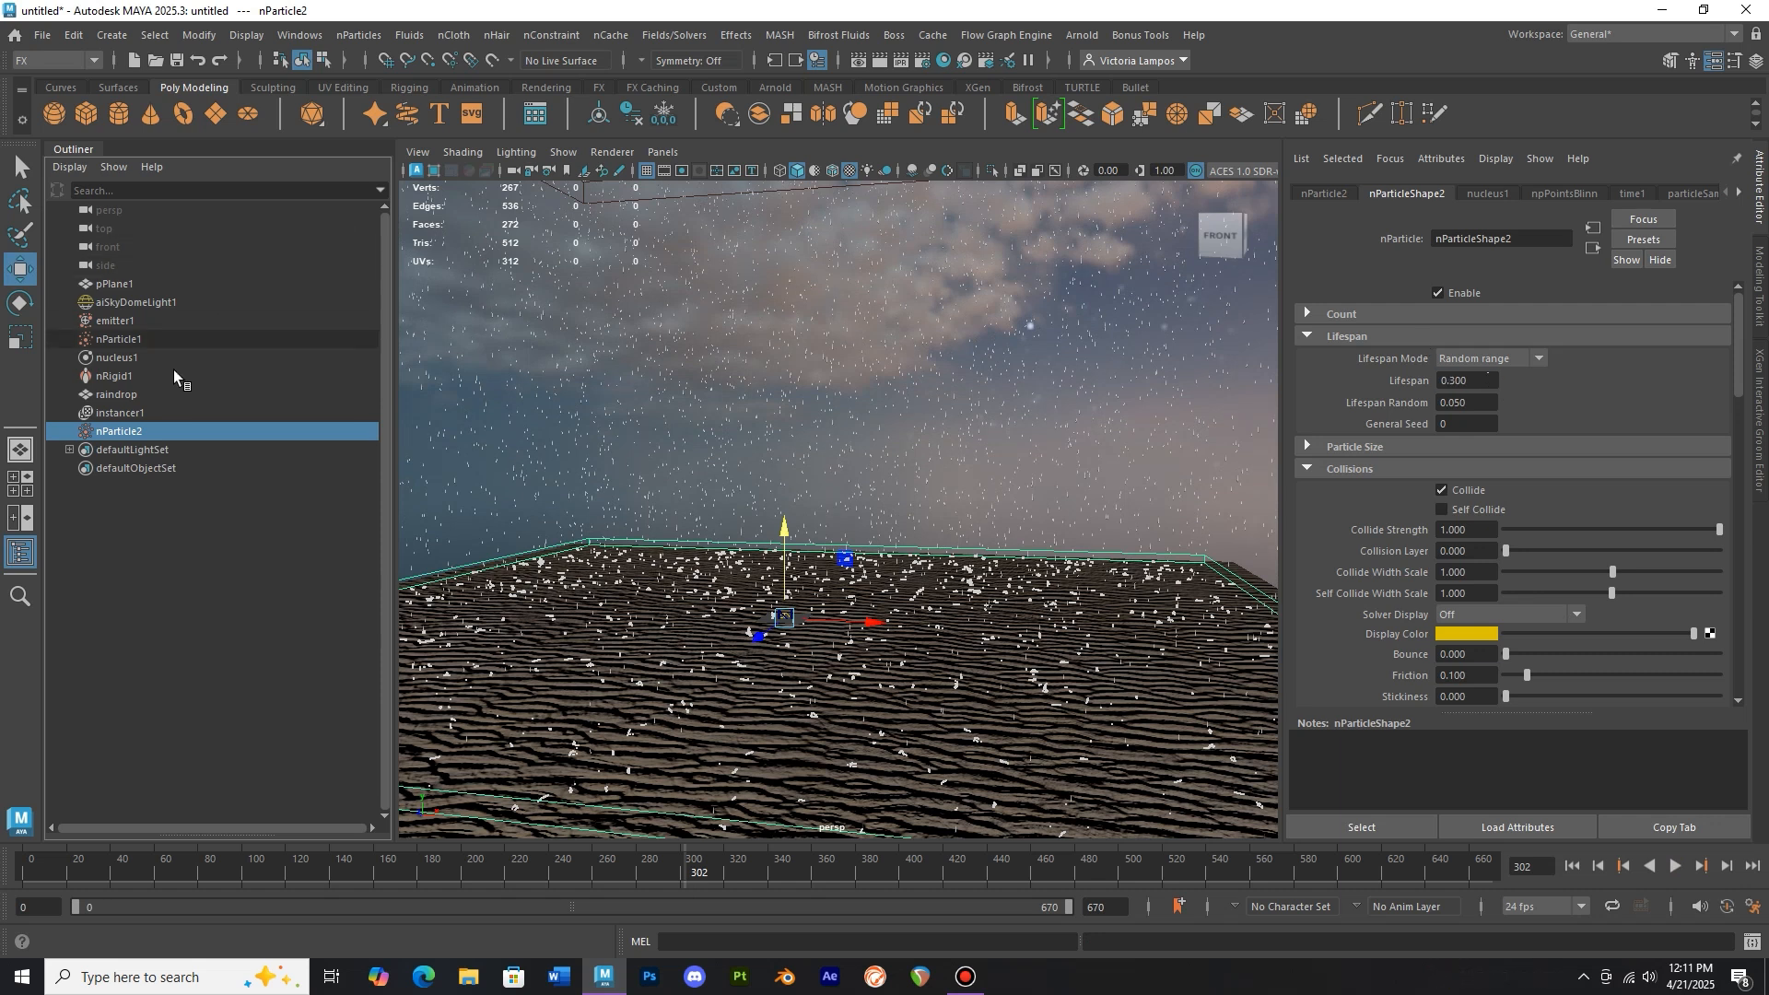
Select nParticle1 and set its lifespan to 12
left_click(118, 339)
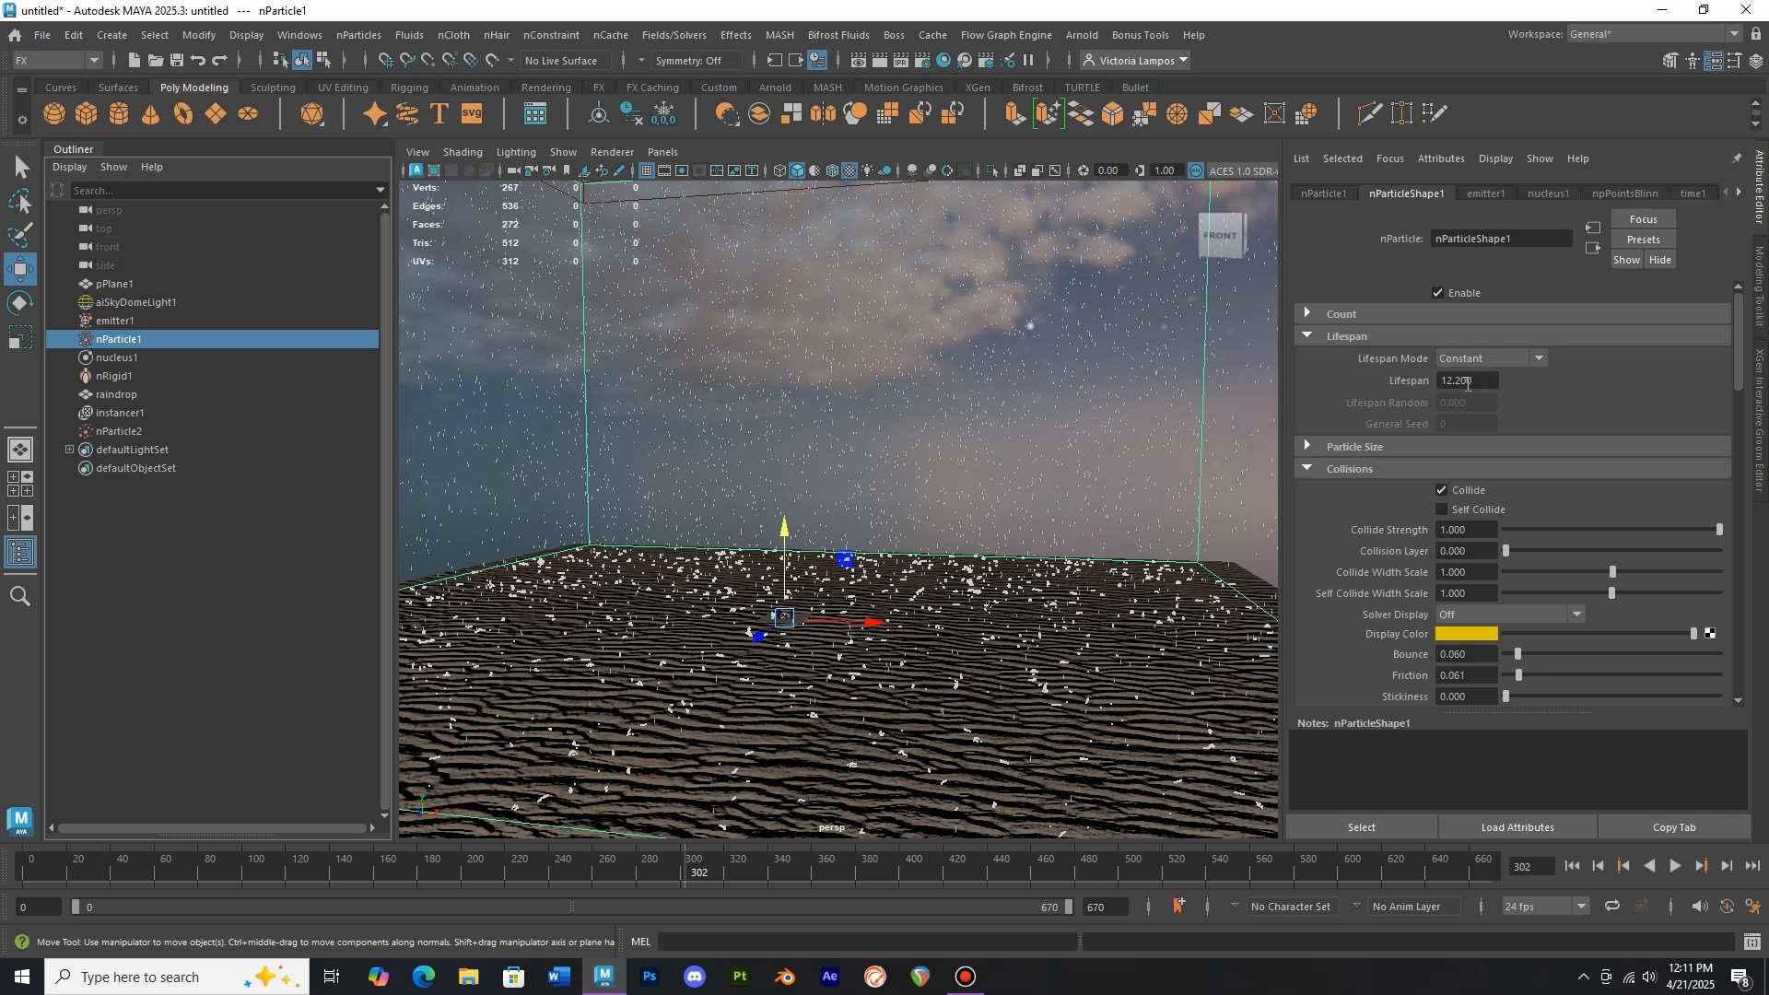
key("BackSpace")
key("BackSpace")
key("BackSpace")
key("Return")
Replay the simulation from the first frame, then set nParticle1's lifespan to 11.3
left_click(31, 870)
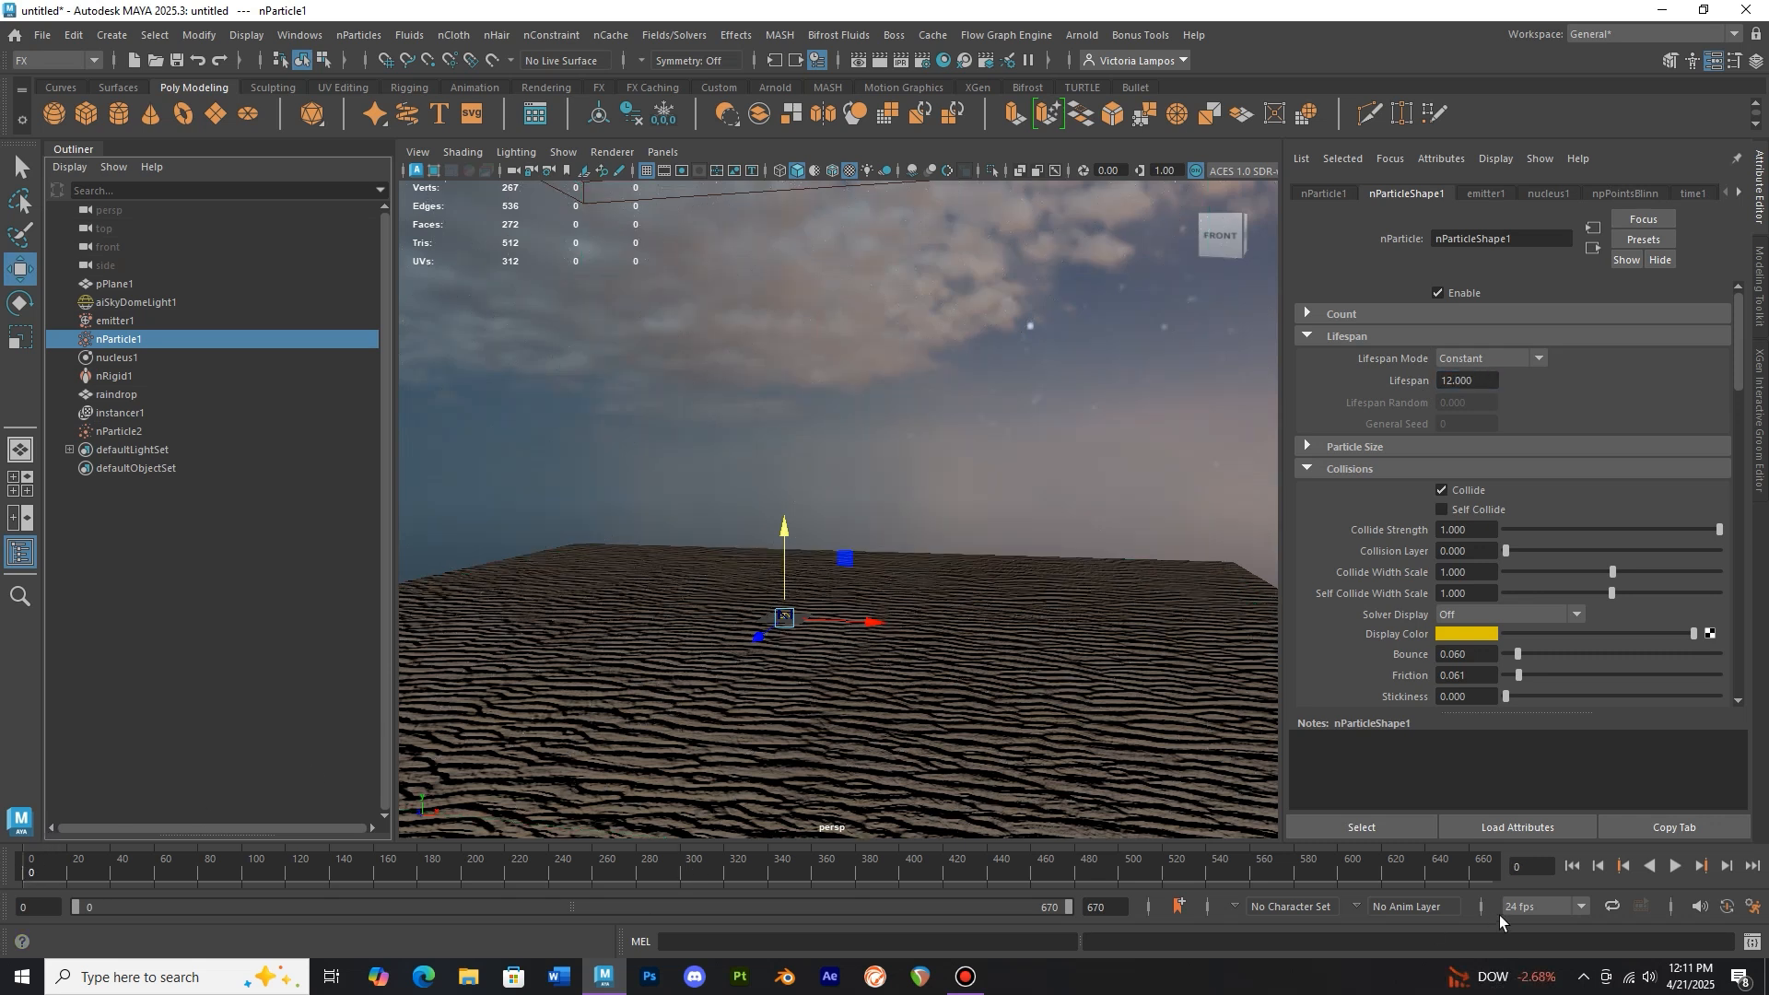
left_click(1670, 867)
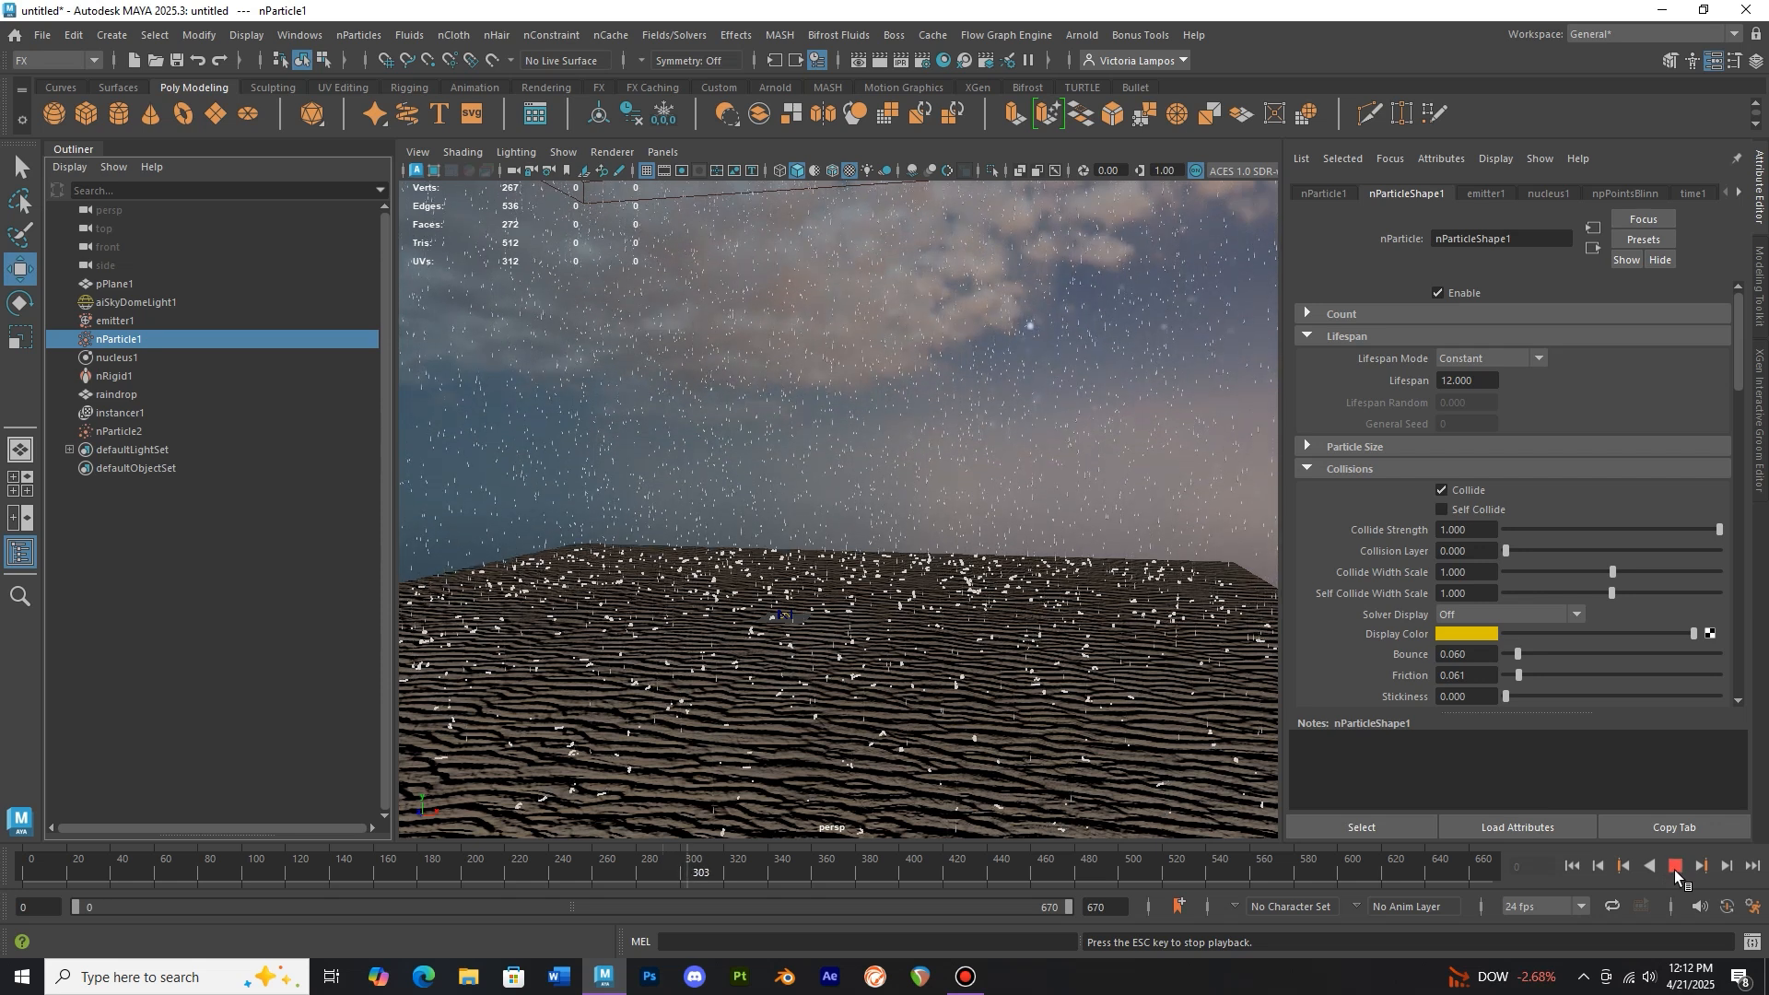
key("Escape")
left_click(1454, 381)
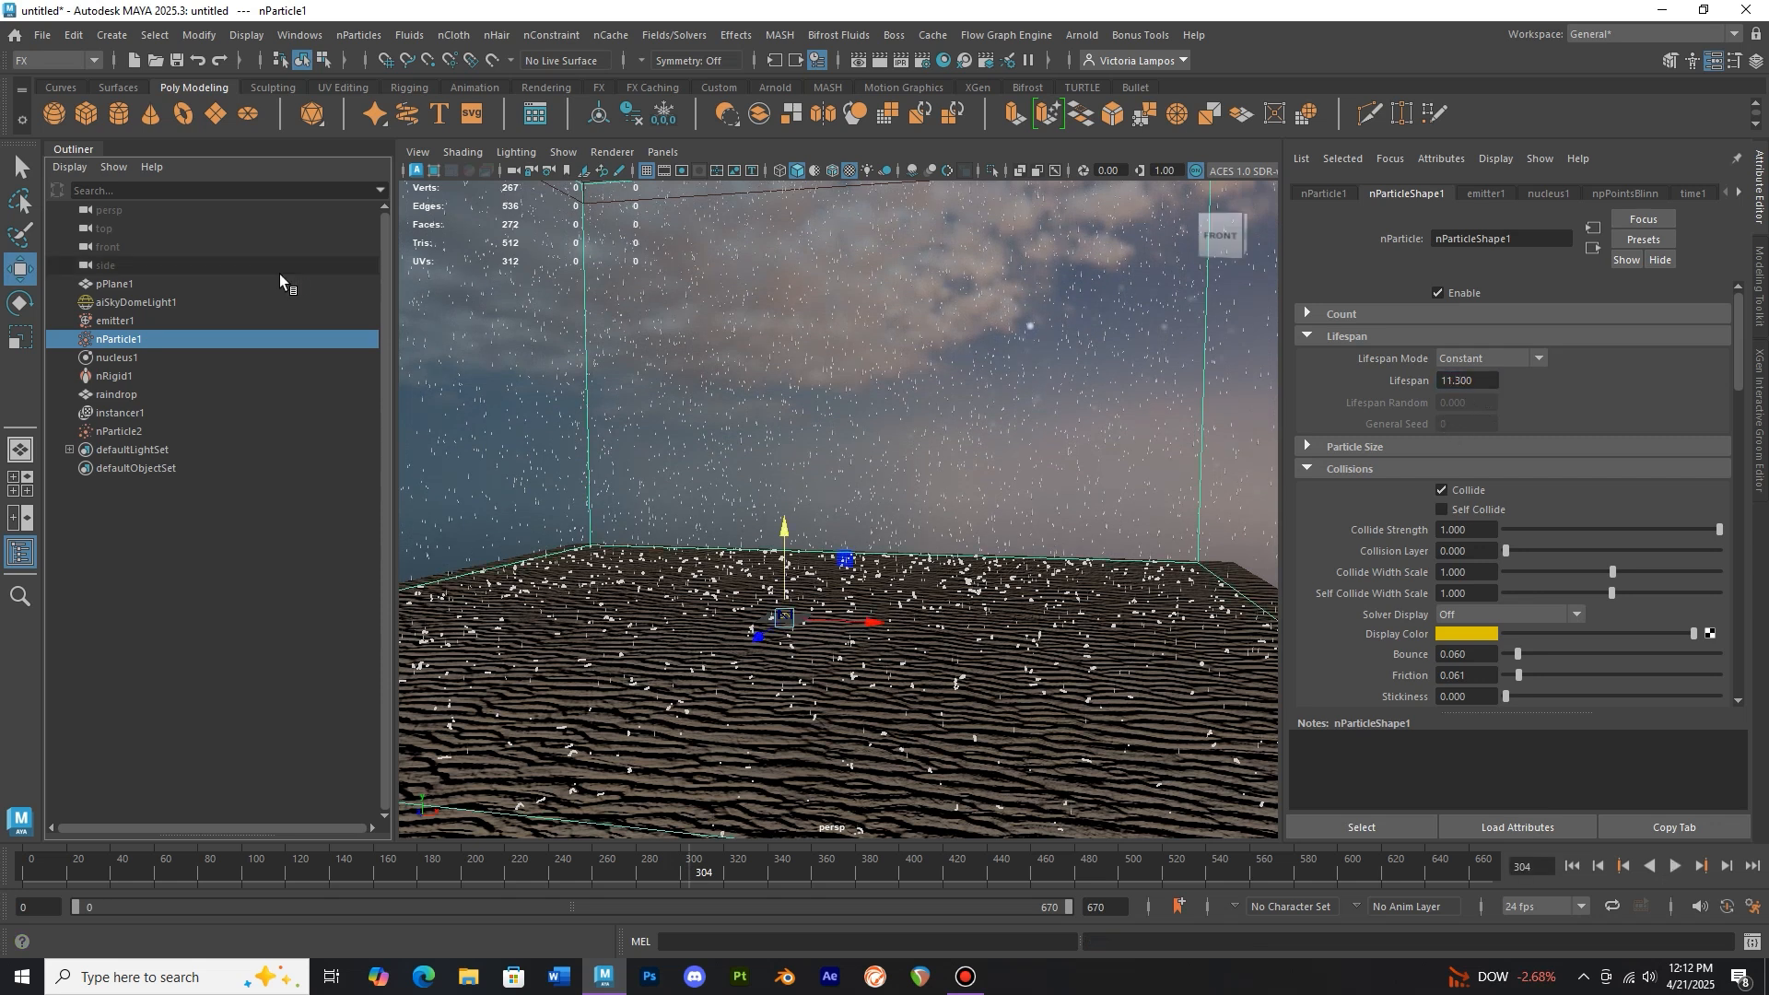
Select nParticle2 and set its lifespan to 0.2
left_click(185, 429)
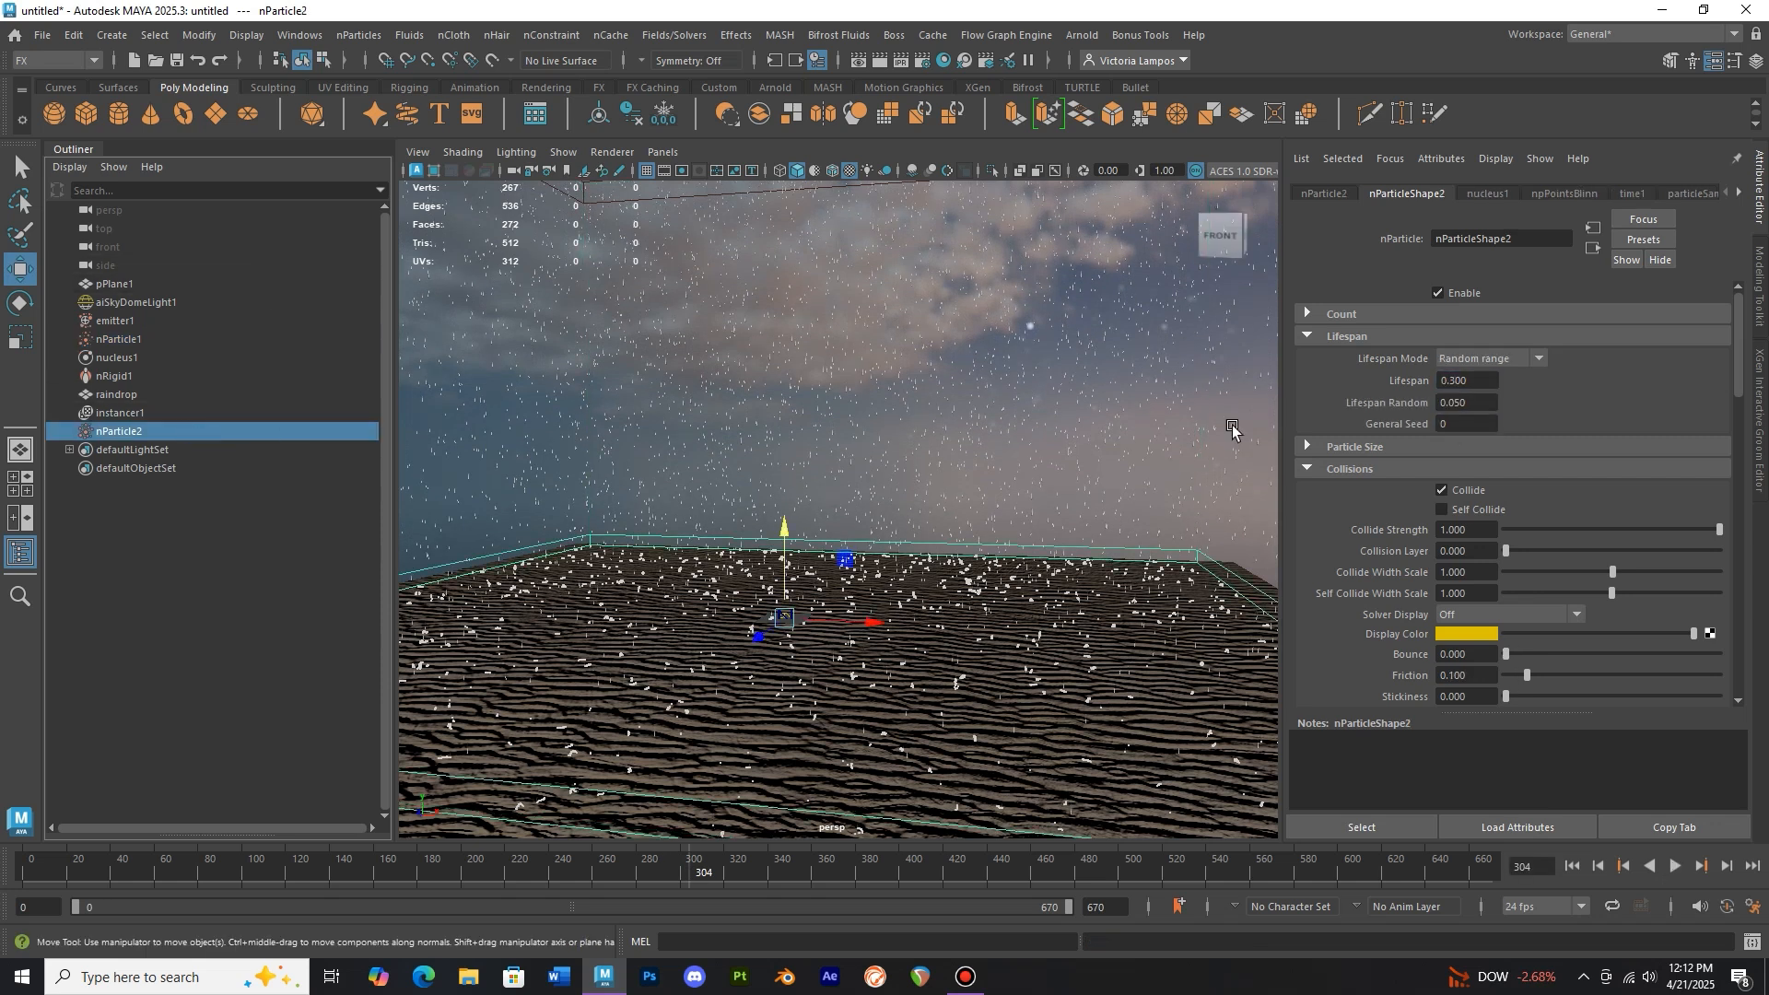
left_click(1484, 379)
type("2")
key("Return")
Replay the simulation from the first frame to check the splash timing
left_click(28, 875)
left_click(1675, 867)
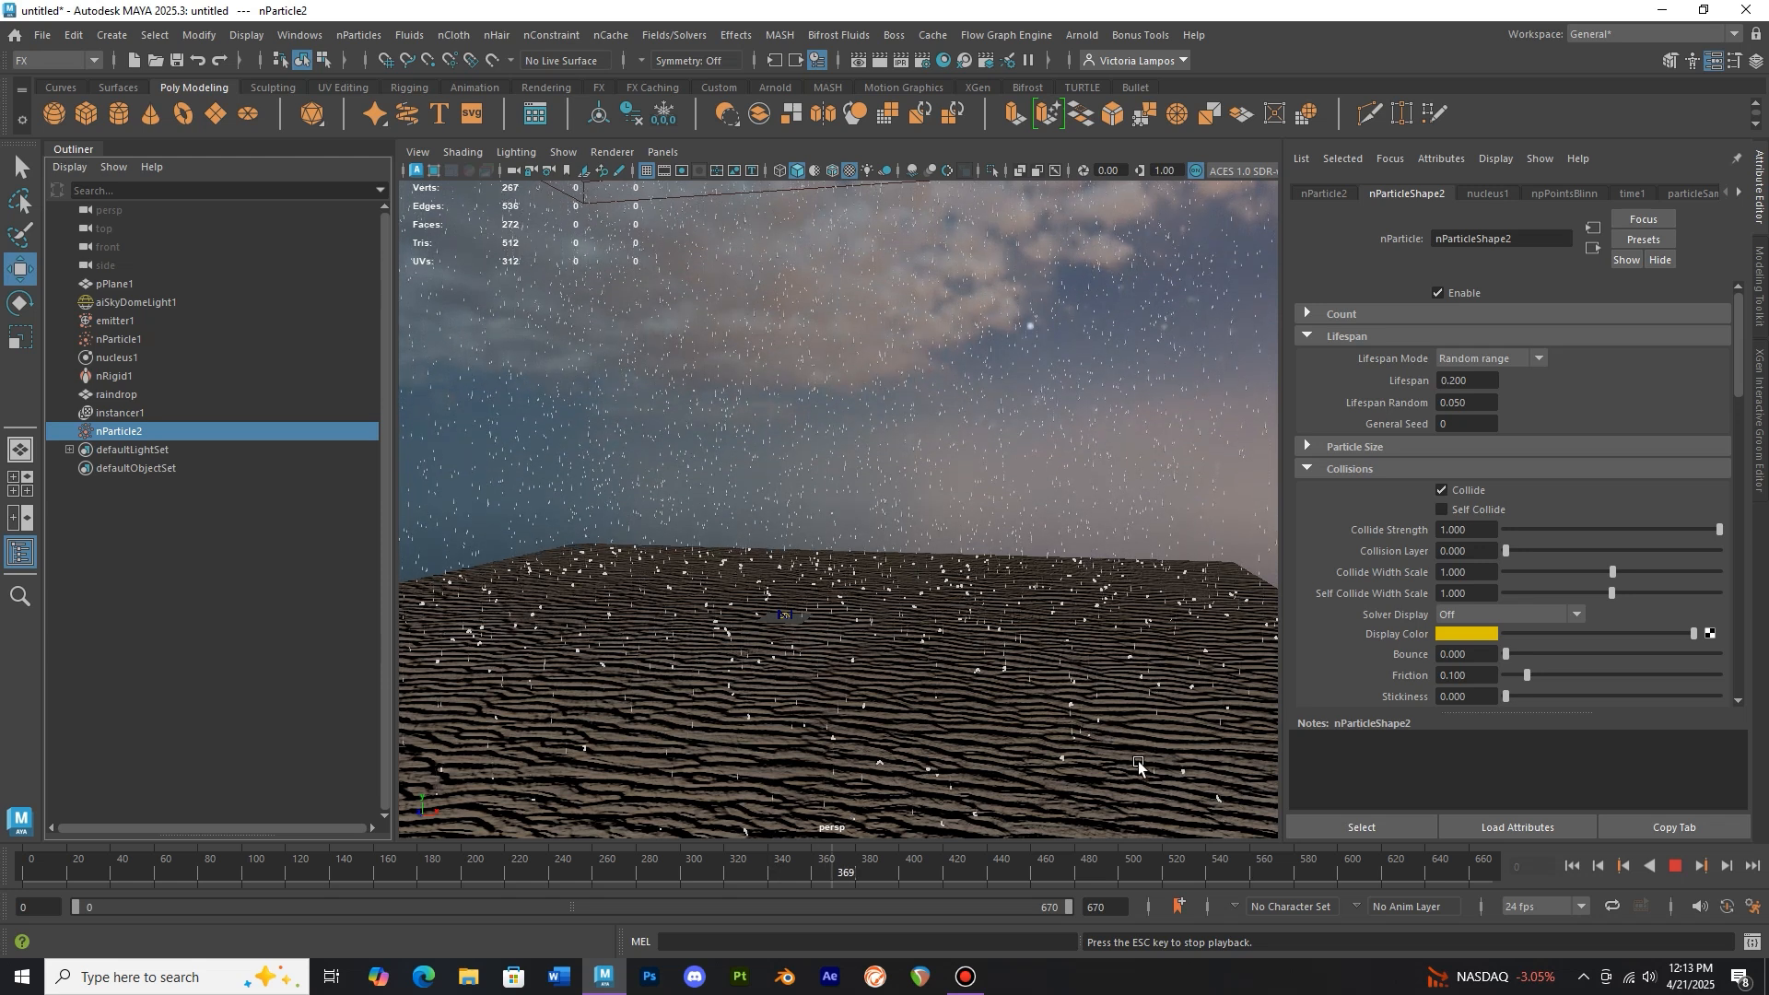
left_click(1676, 868)
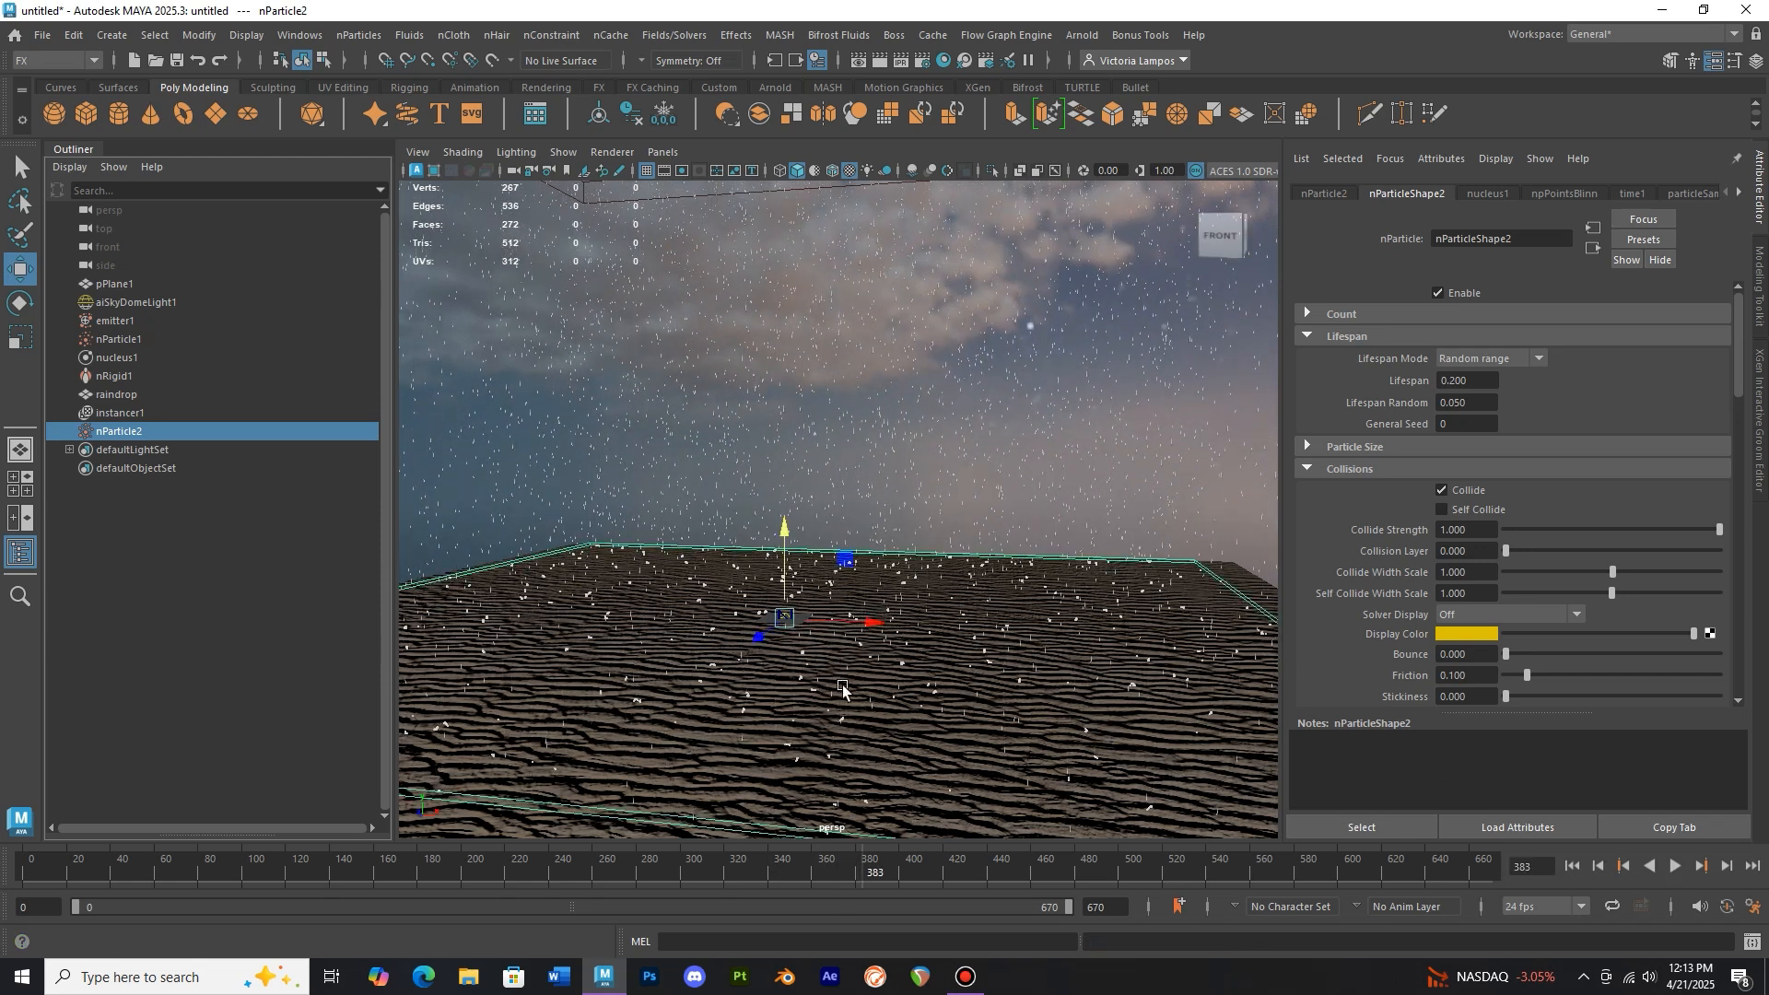
Create a polygon sphere near the plane's centre and scale it down
scroll(832, 684, "up", 7)
middle_click_drag(781, 691, 886, 541, "alt")
scroll(843, 657, "up", 4)
scroll(840, 614, "up", 4)
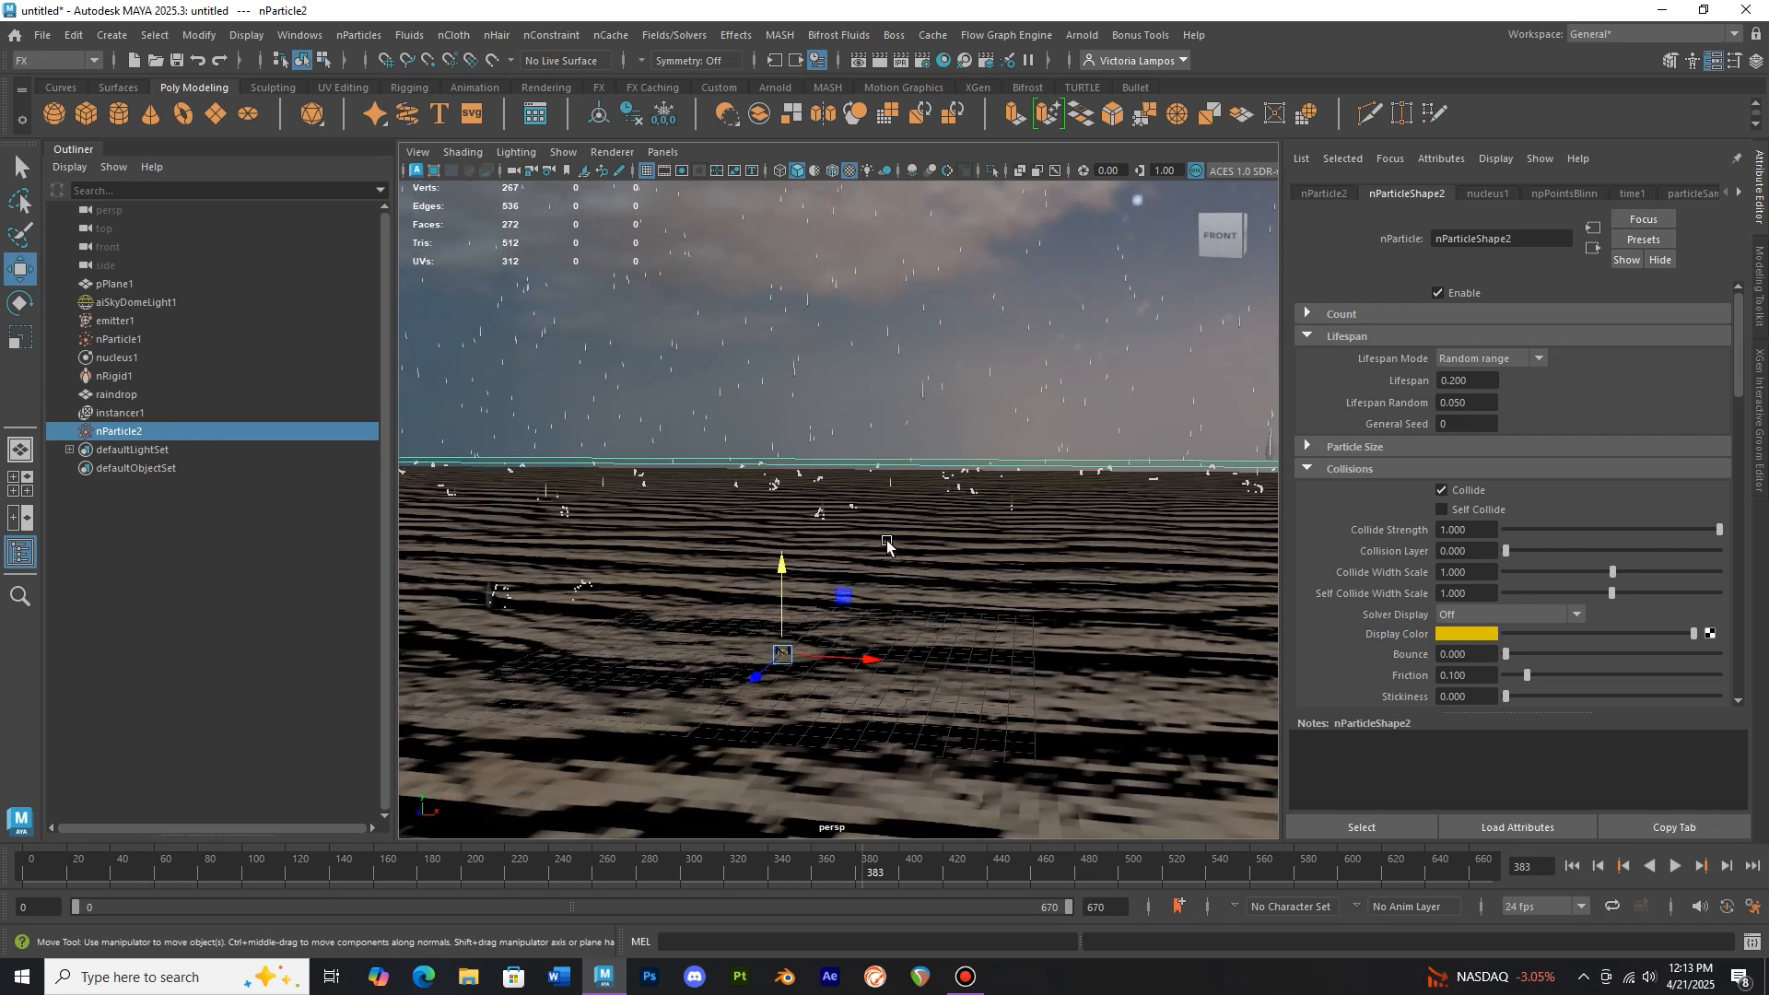
left_click(53, 115)
left_click_drag(778, 604, 767, 570)
key("r")
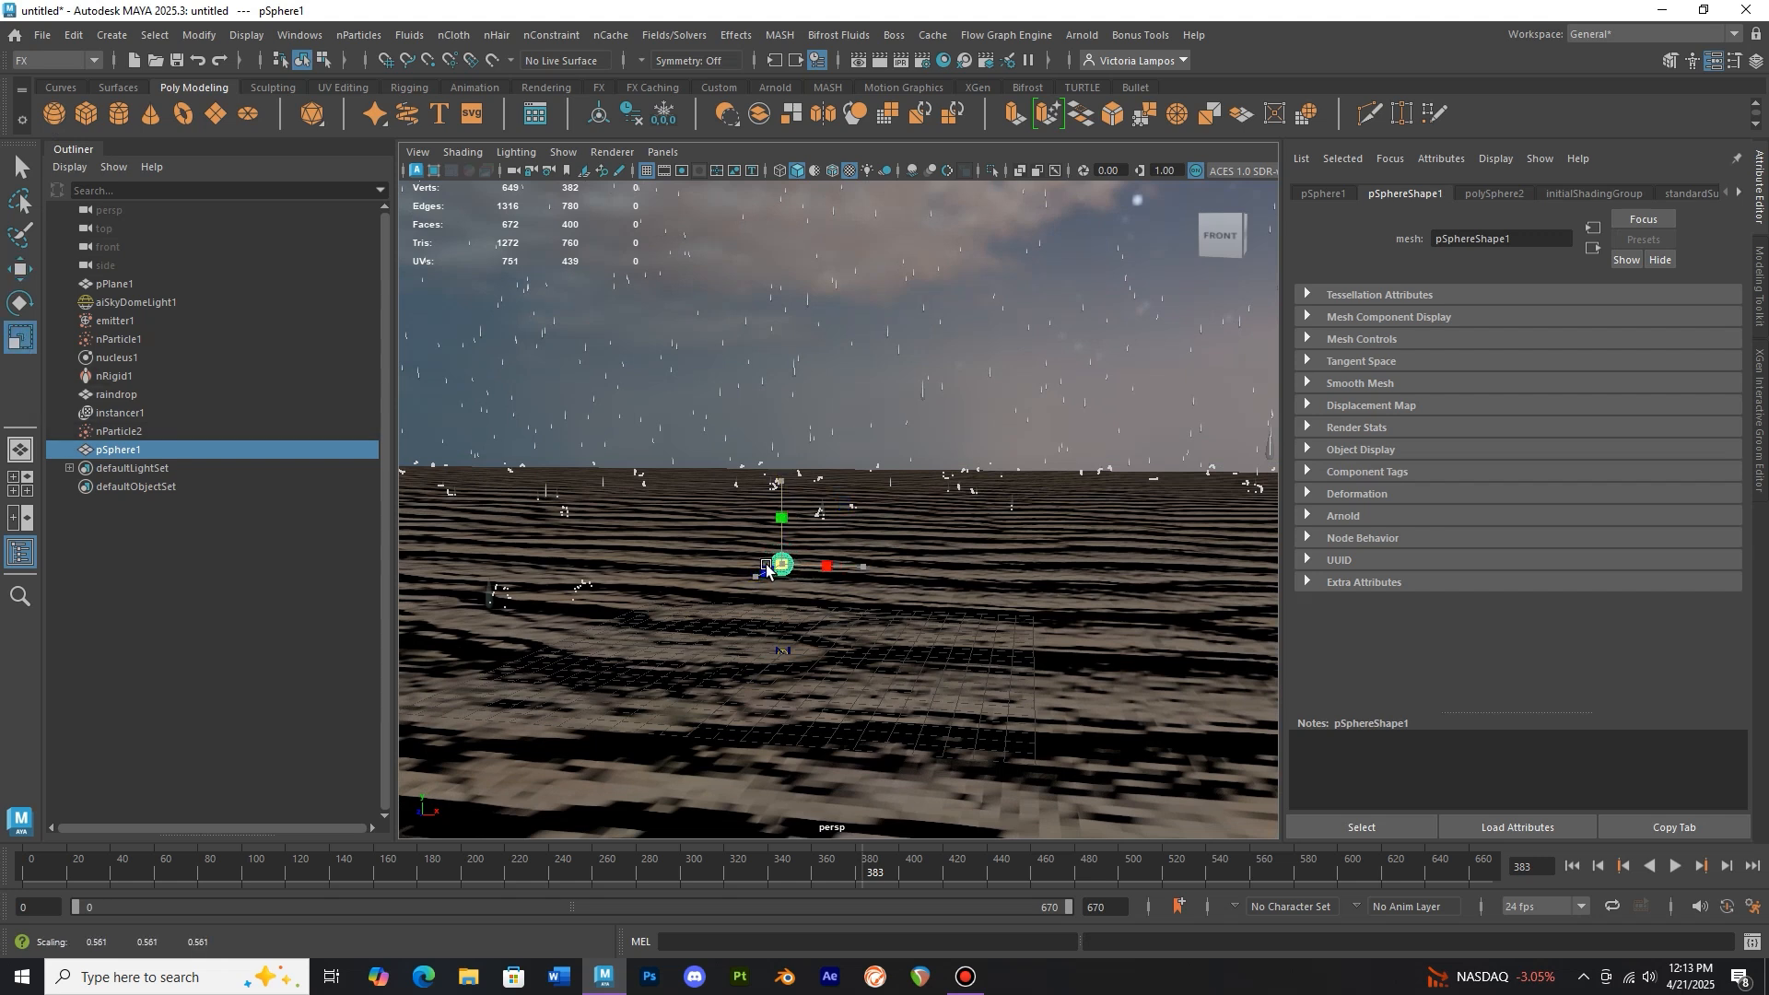
scroll(767, 580, "up", 5)
right_click_drag(708, 644, 639, 374)
scroll(656, 696, "up", 4)
Pull the sphere's top vertex upward with soft selection to form a teardrop shape
left_click_drag(653, 701, 654, 735, "alt")
middle_click_drag(655, 734, 716, 584, "alt")
scroll(715, 595, "up", 5)
left_click(611, 717)
scroll(665, 693, "down", 5)
scroll(665, 696, "down", 4)
left_click(21, 269)
key("b")
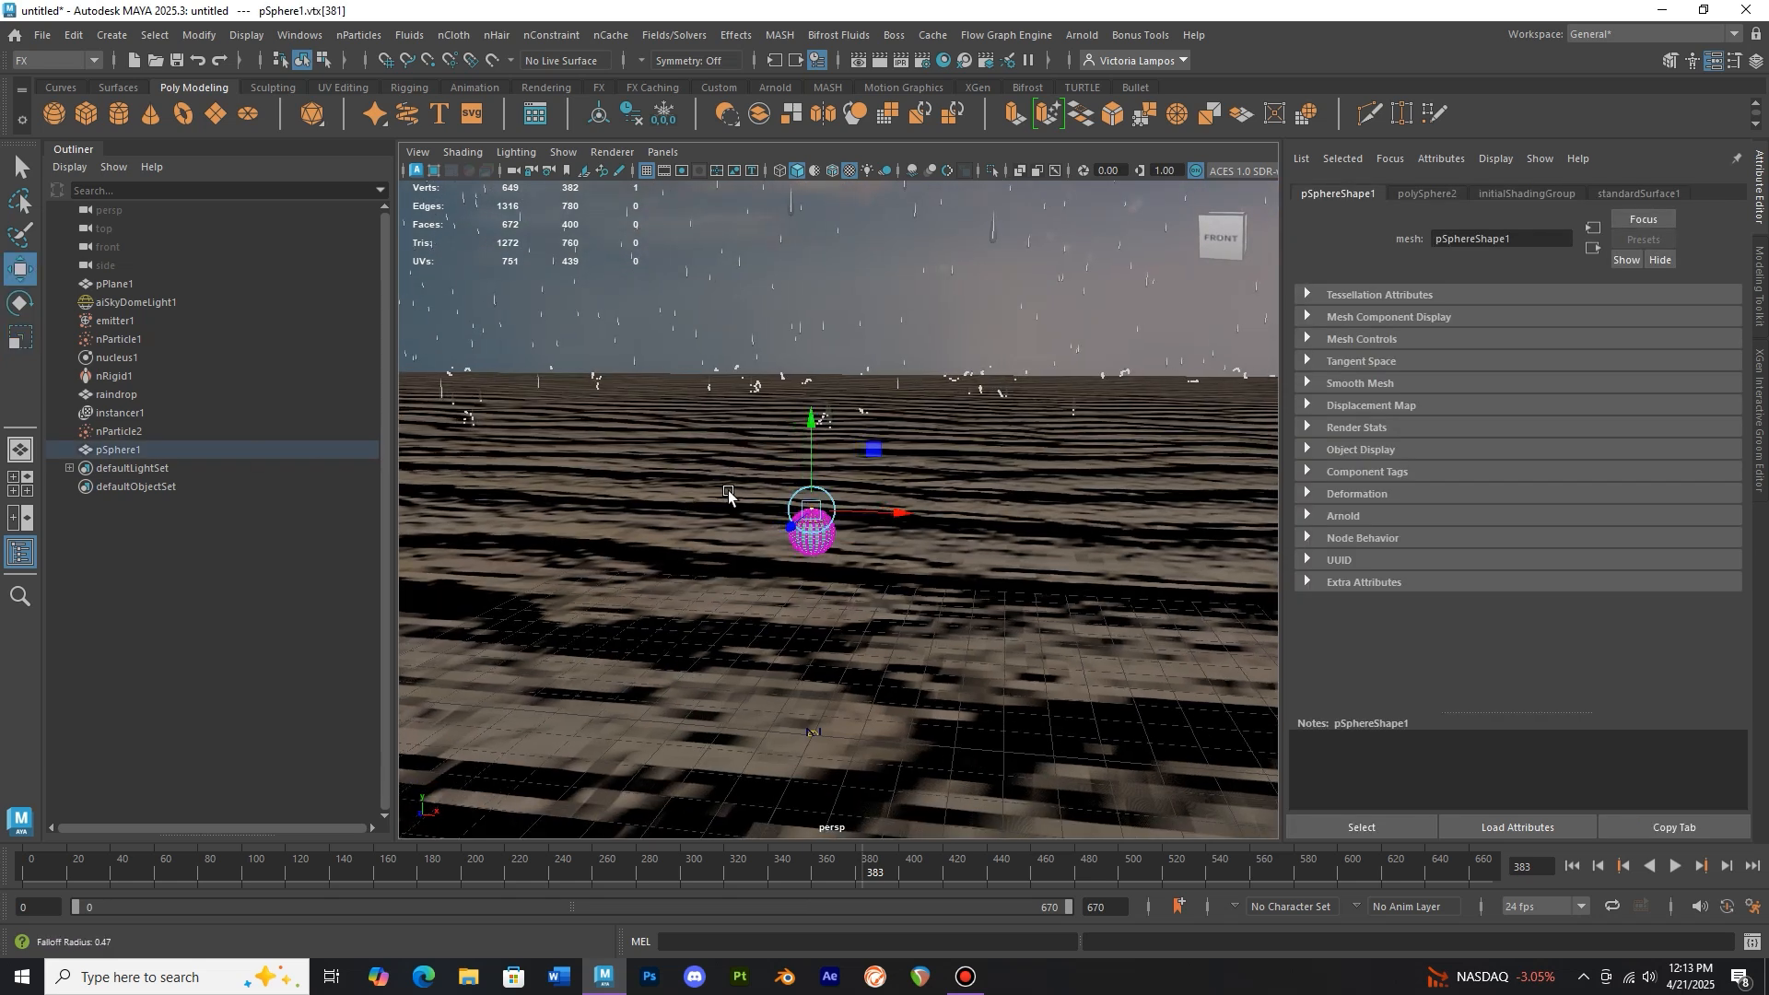
left_click_drag(805, 480, 804, 426)
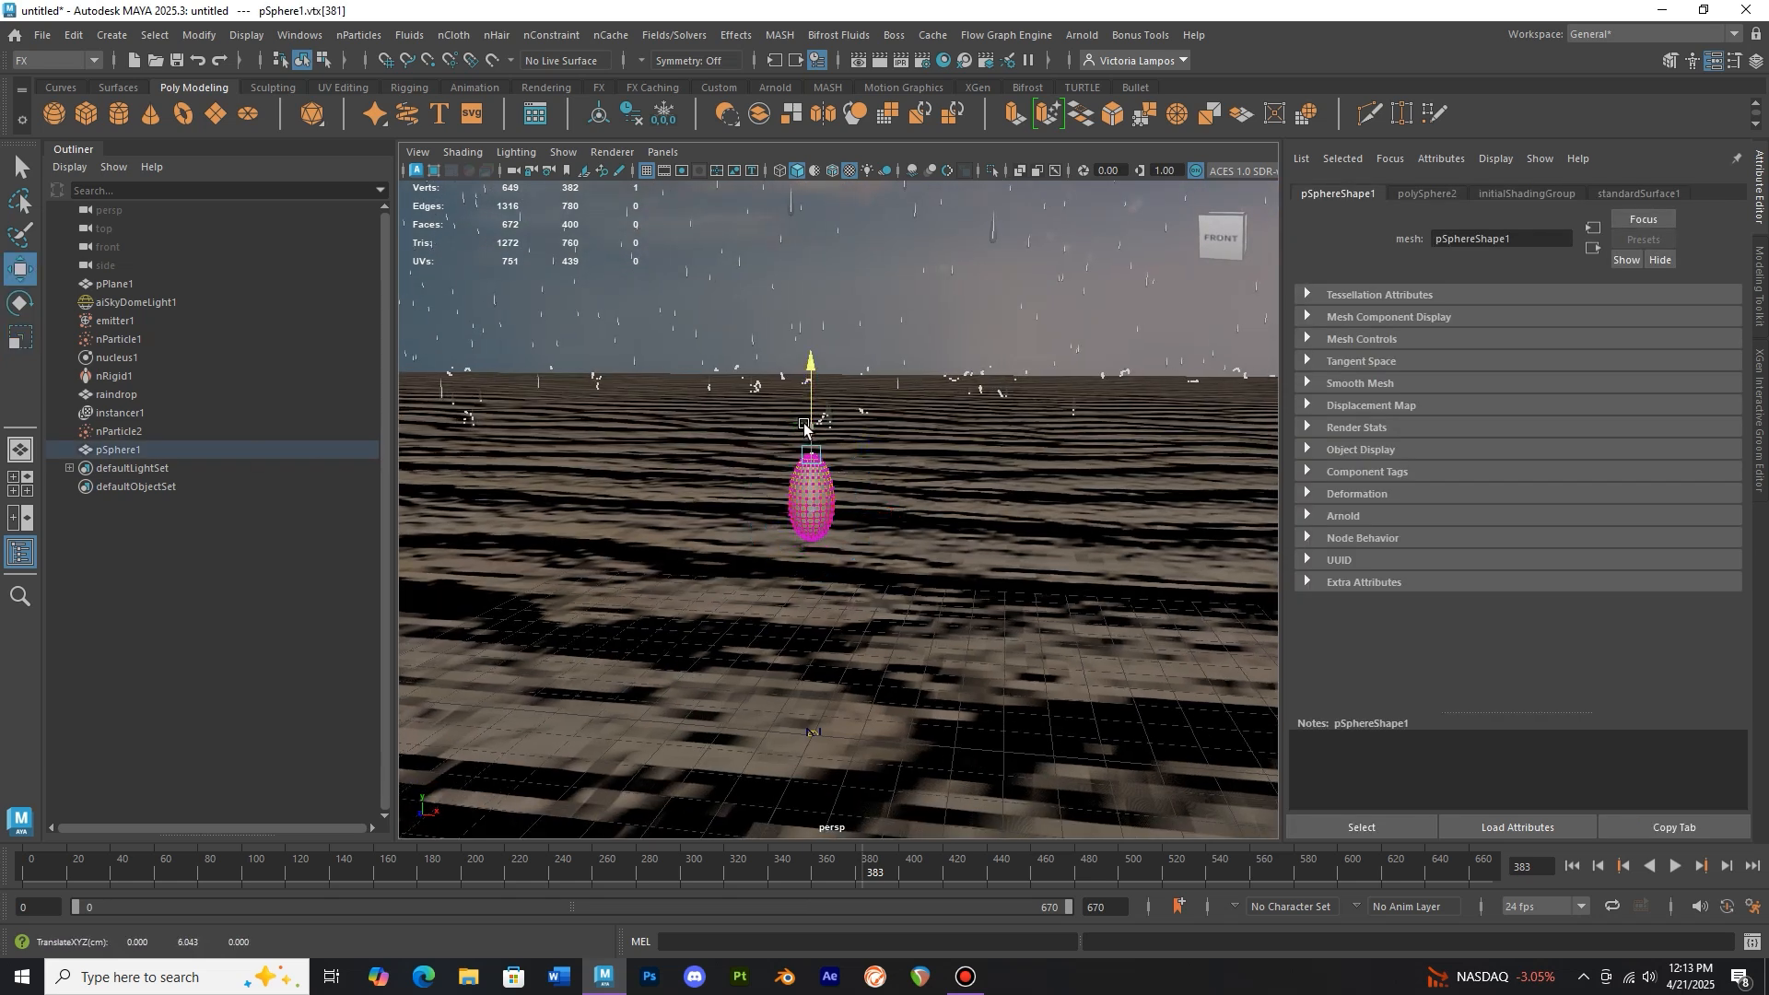
Scale the teardrop sphere down to about 0.435 × 0.389 × 0.435
right_click_drag(901, 323, 1004, 289)
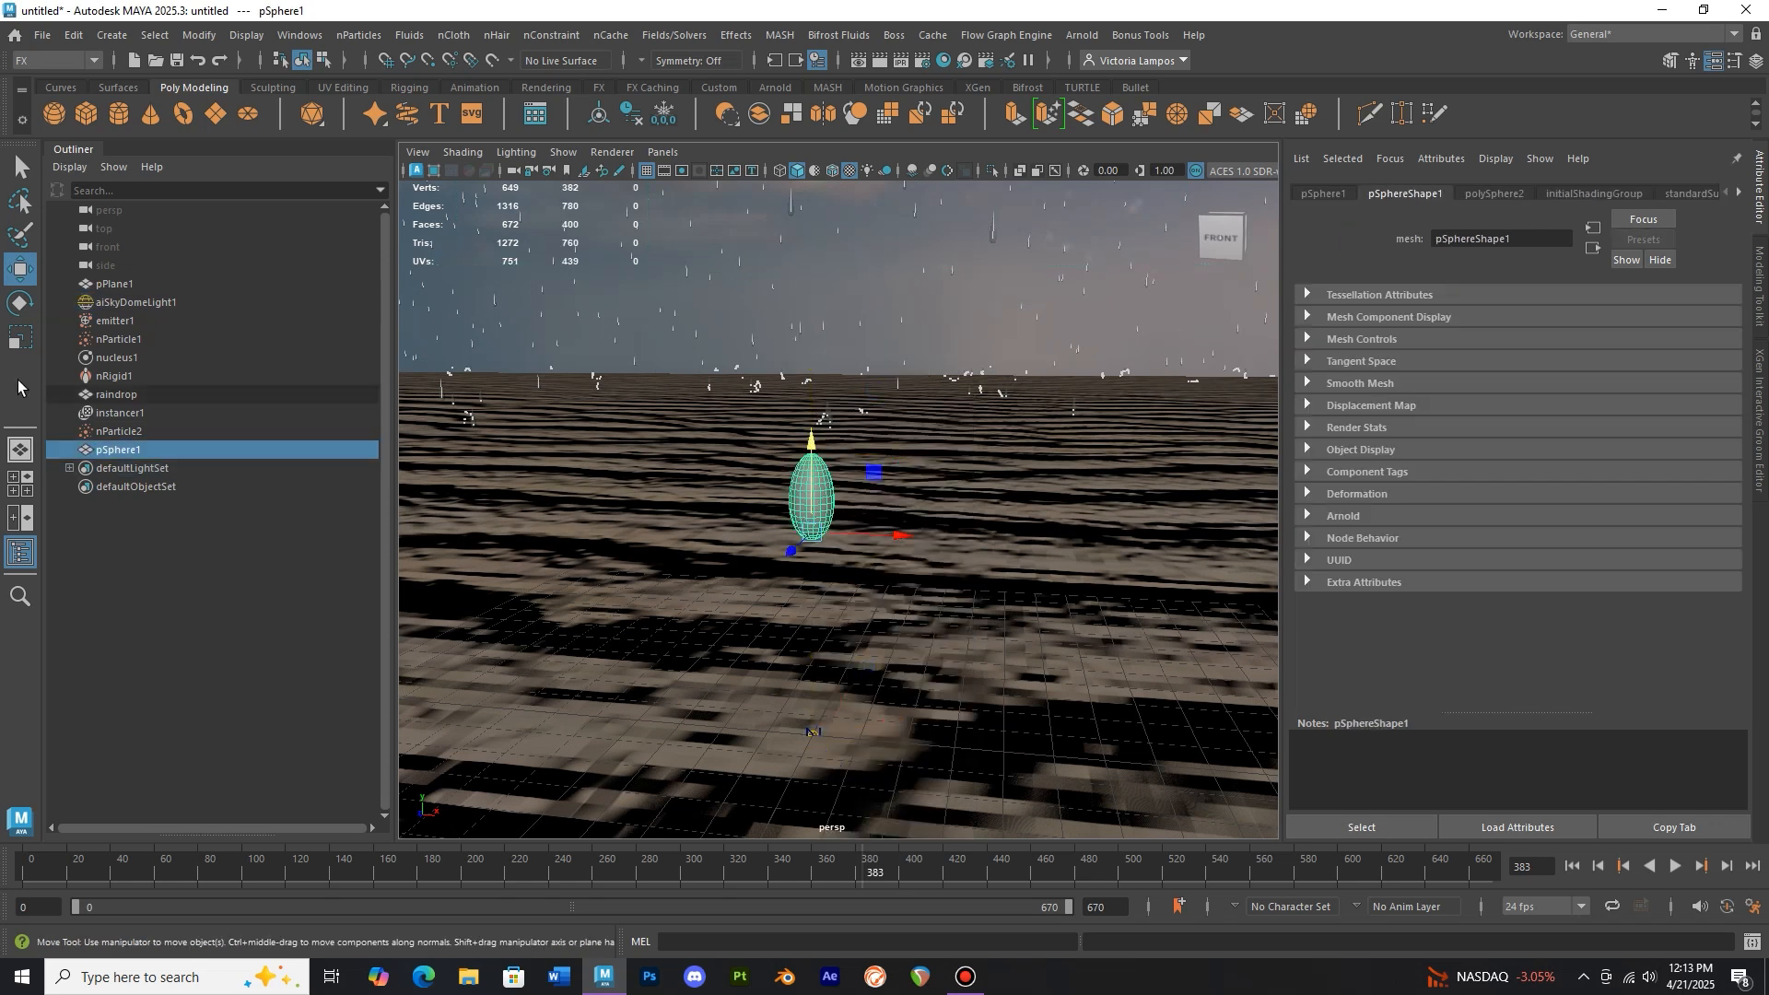
left_click(20, 337)
left_click_drag(812, 529, 810, 530)
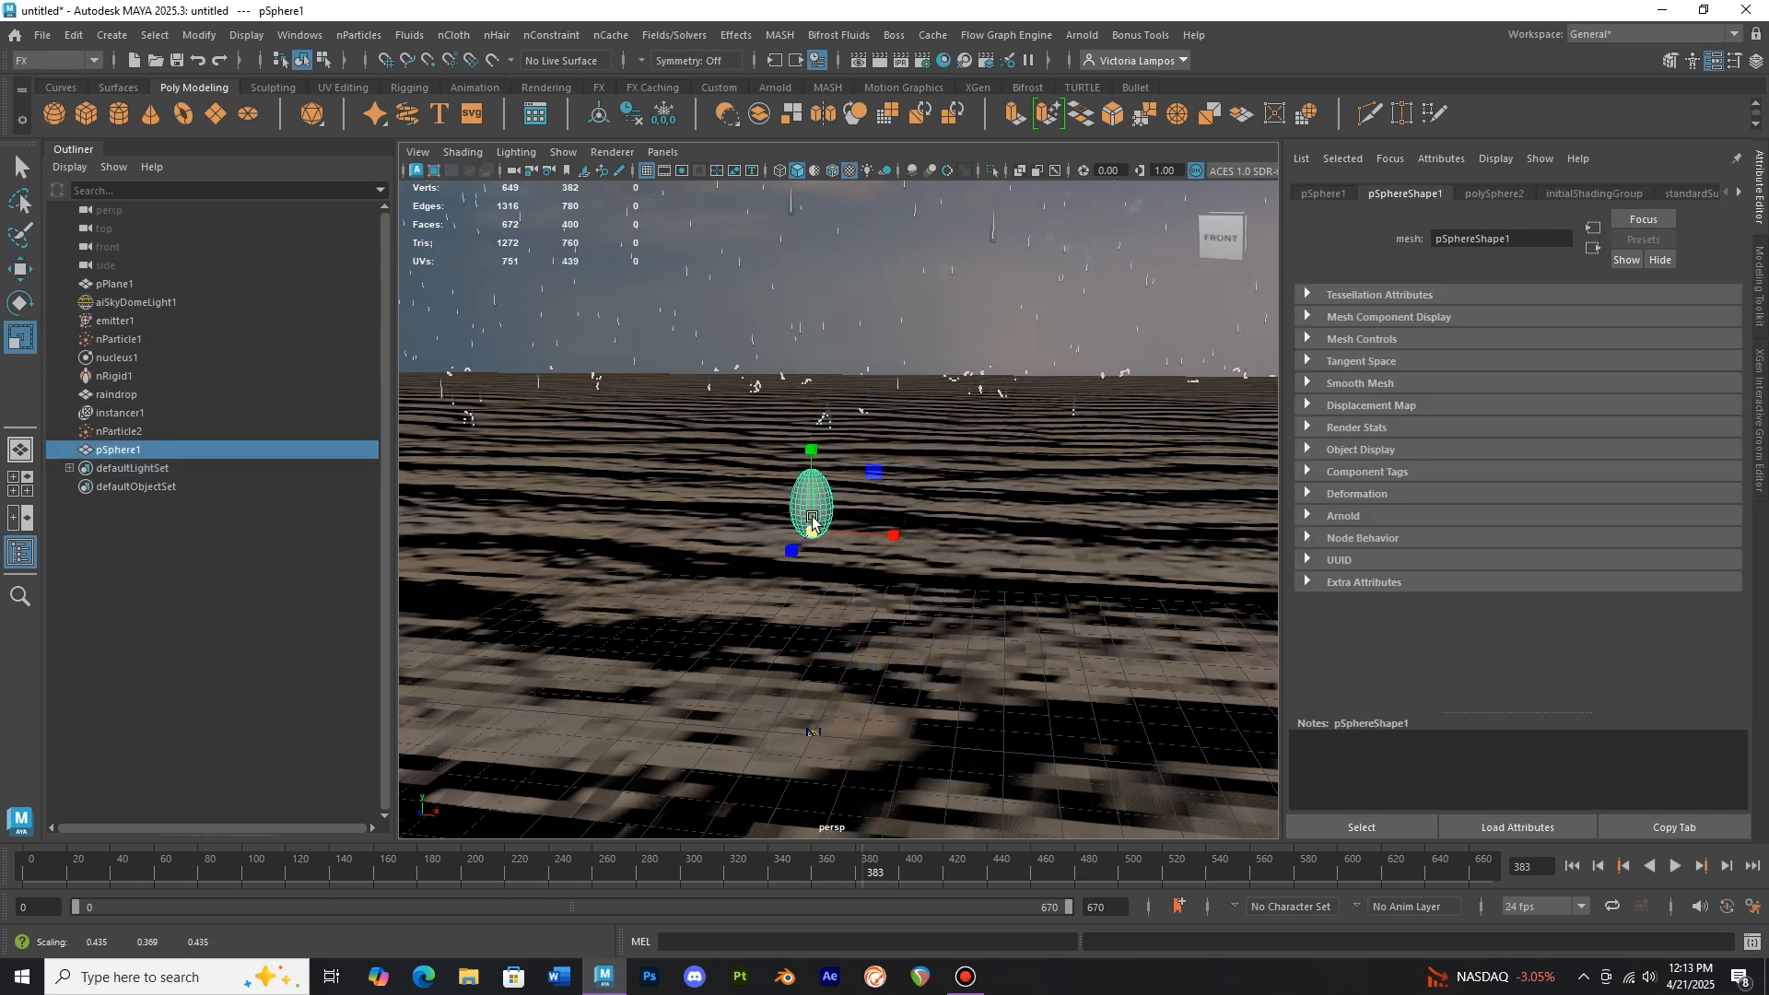
Assign the water material to the teardrop sphere in the Hypershade
left_click(942, 60)
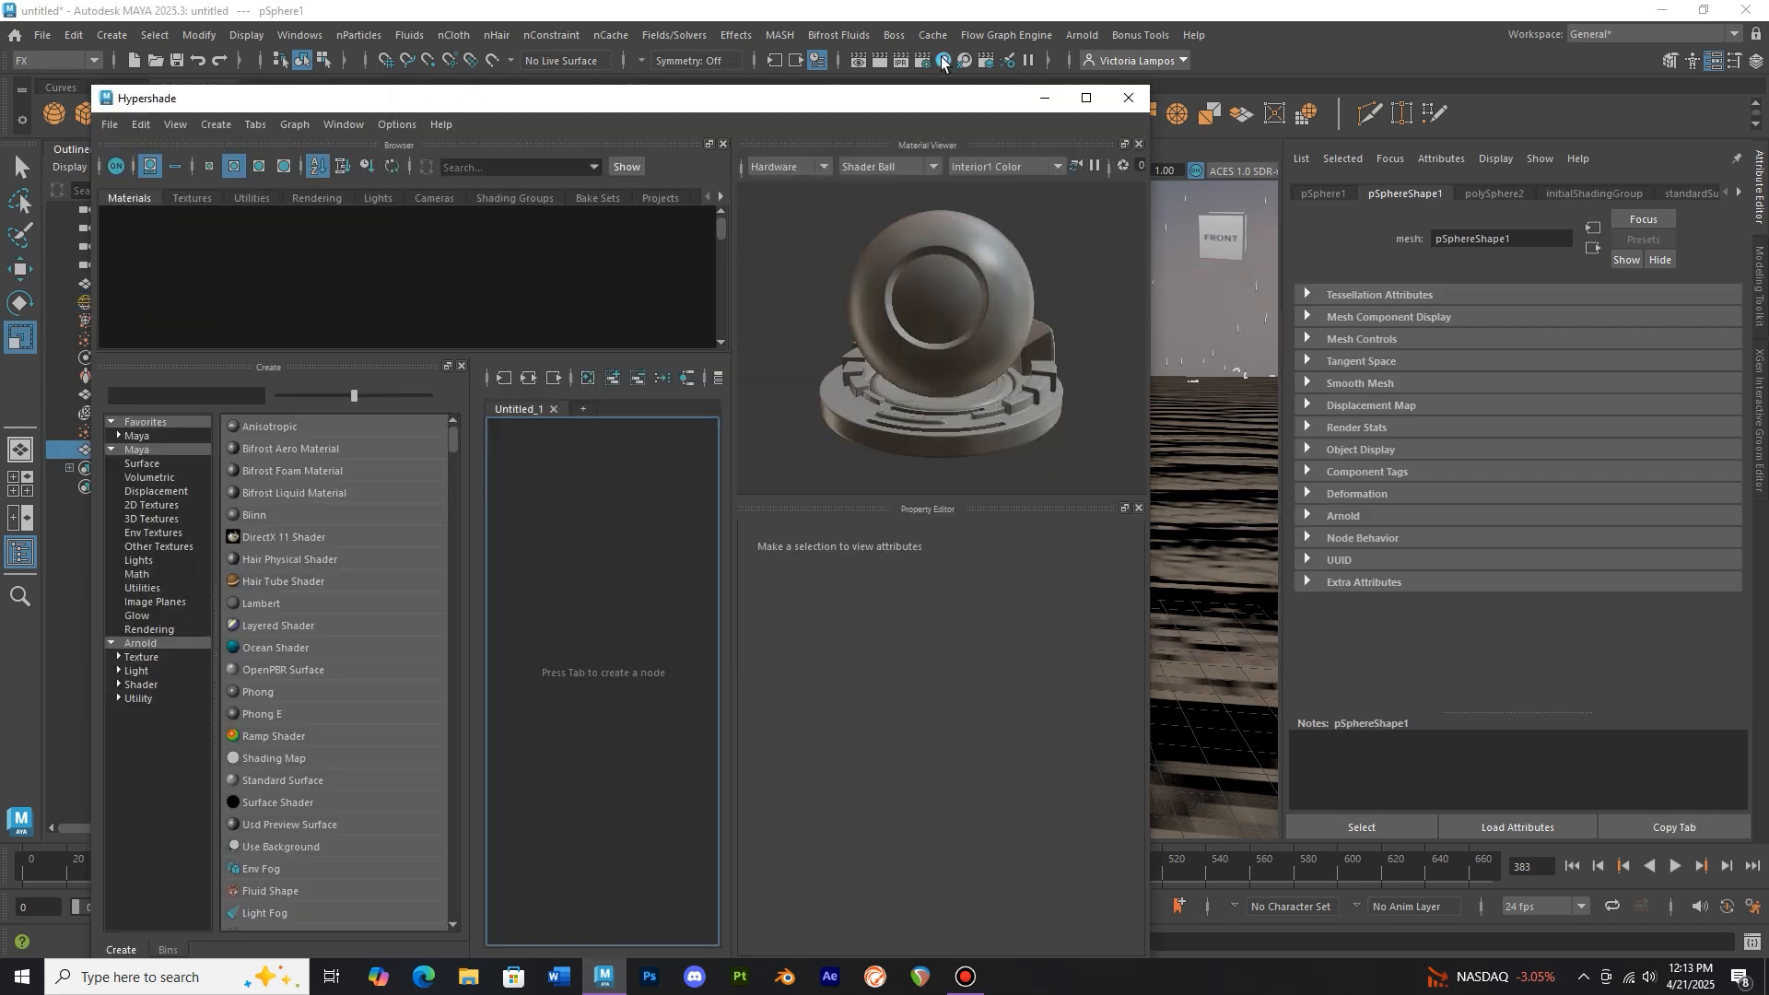
right_click_drag(604, 255, 605, 224)
left_click(1128, 105)
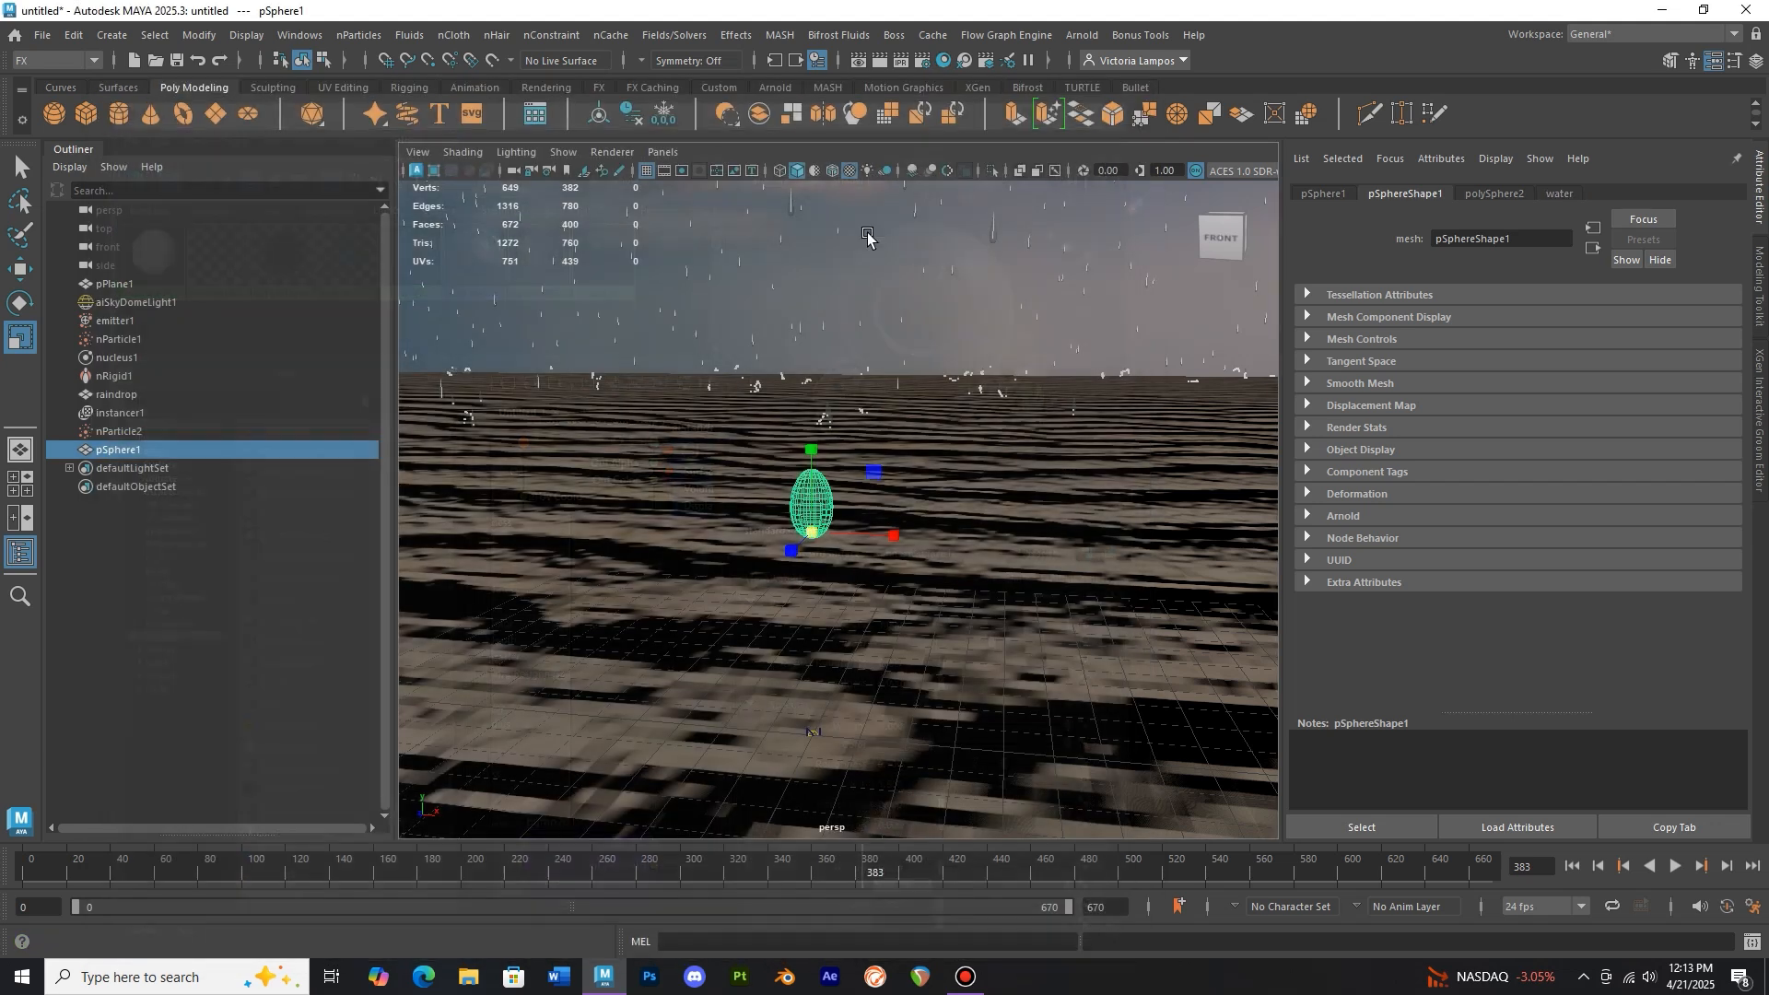
Rename the teardrop sphere to splashdrop
key("w")
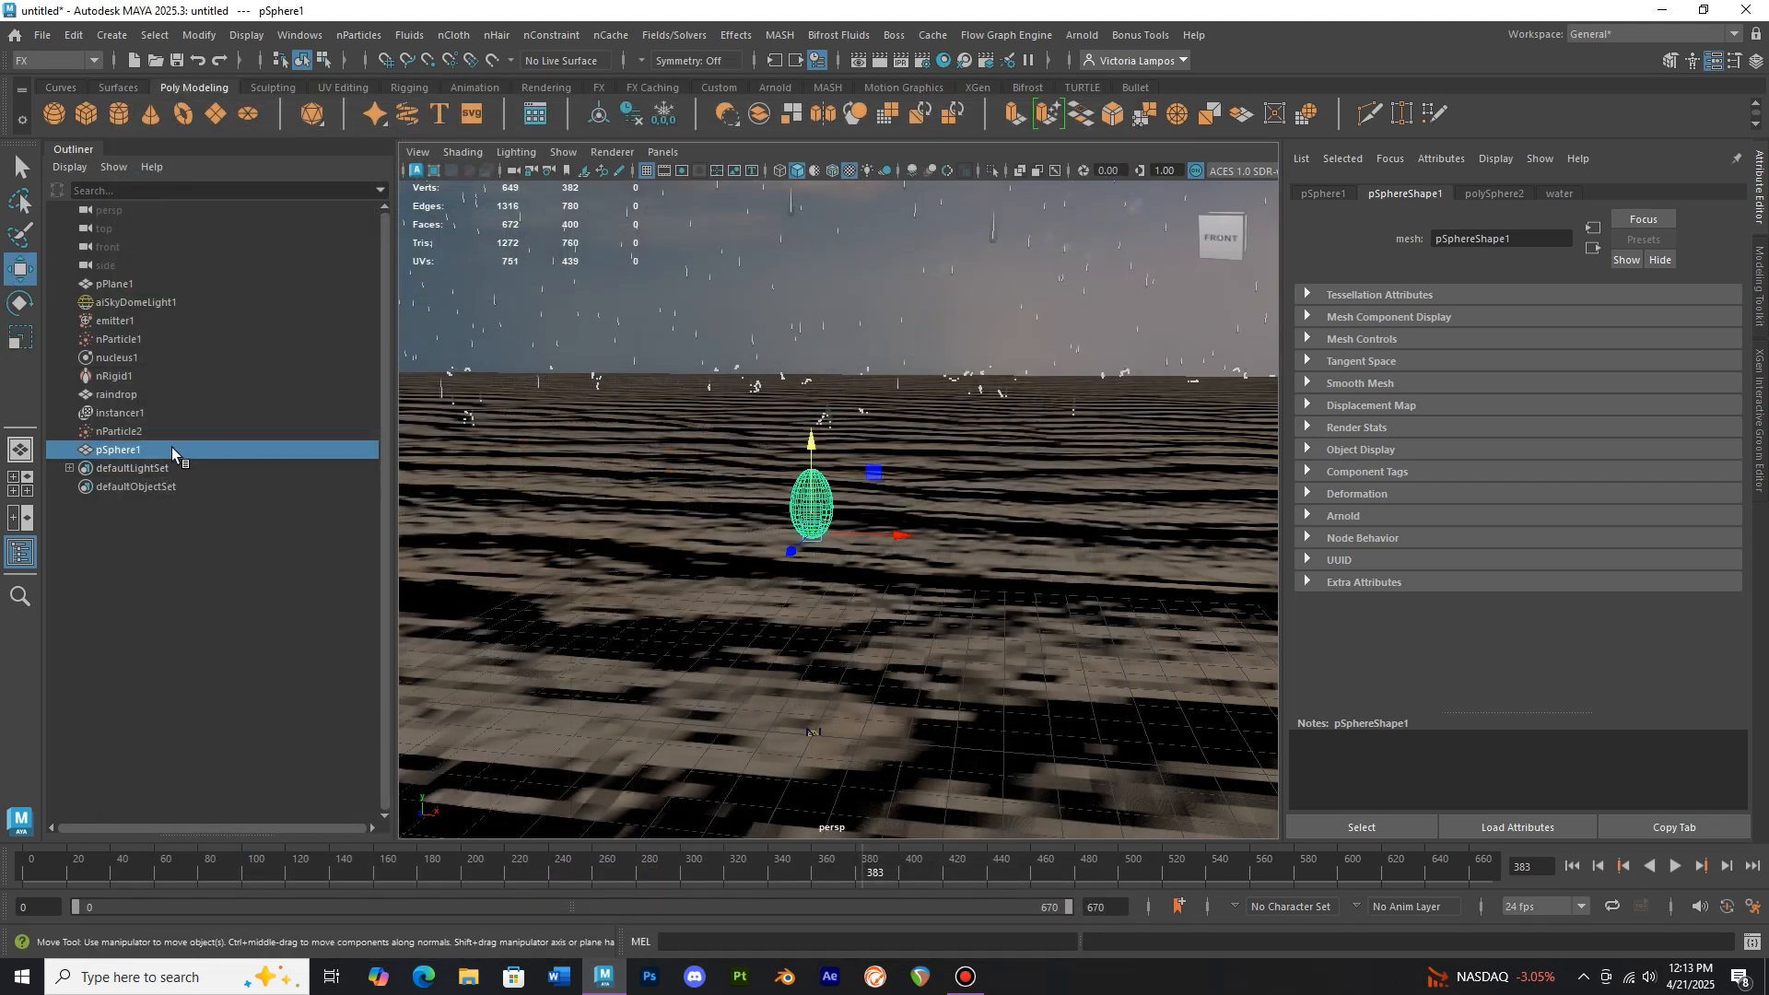
double_click(171, 449)
type("splashdrop")
key("Return")
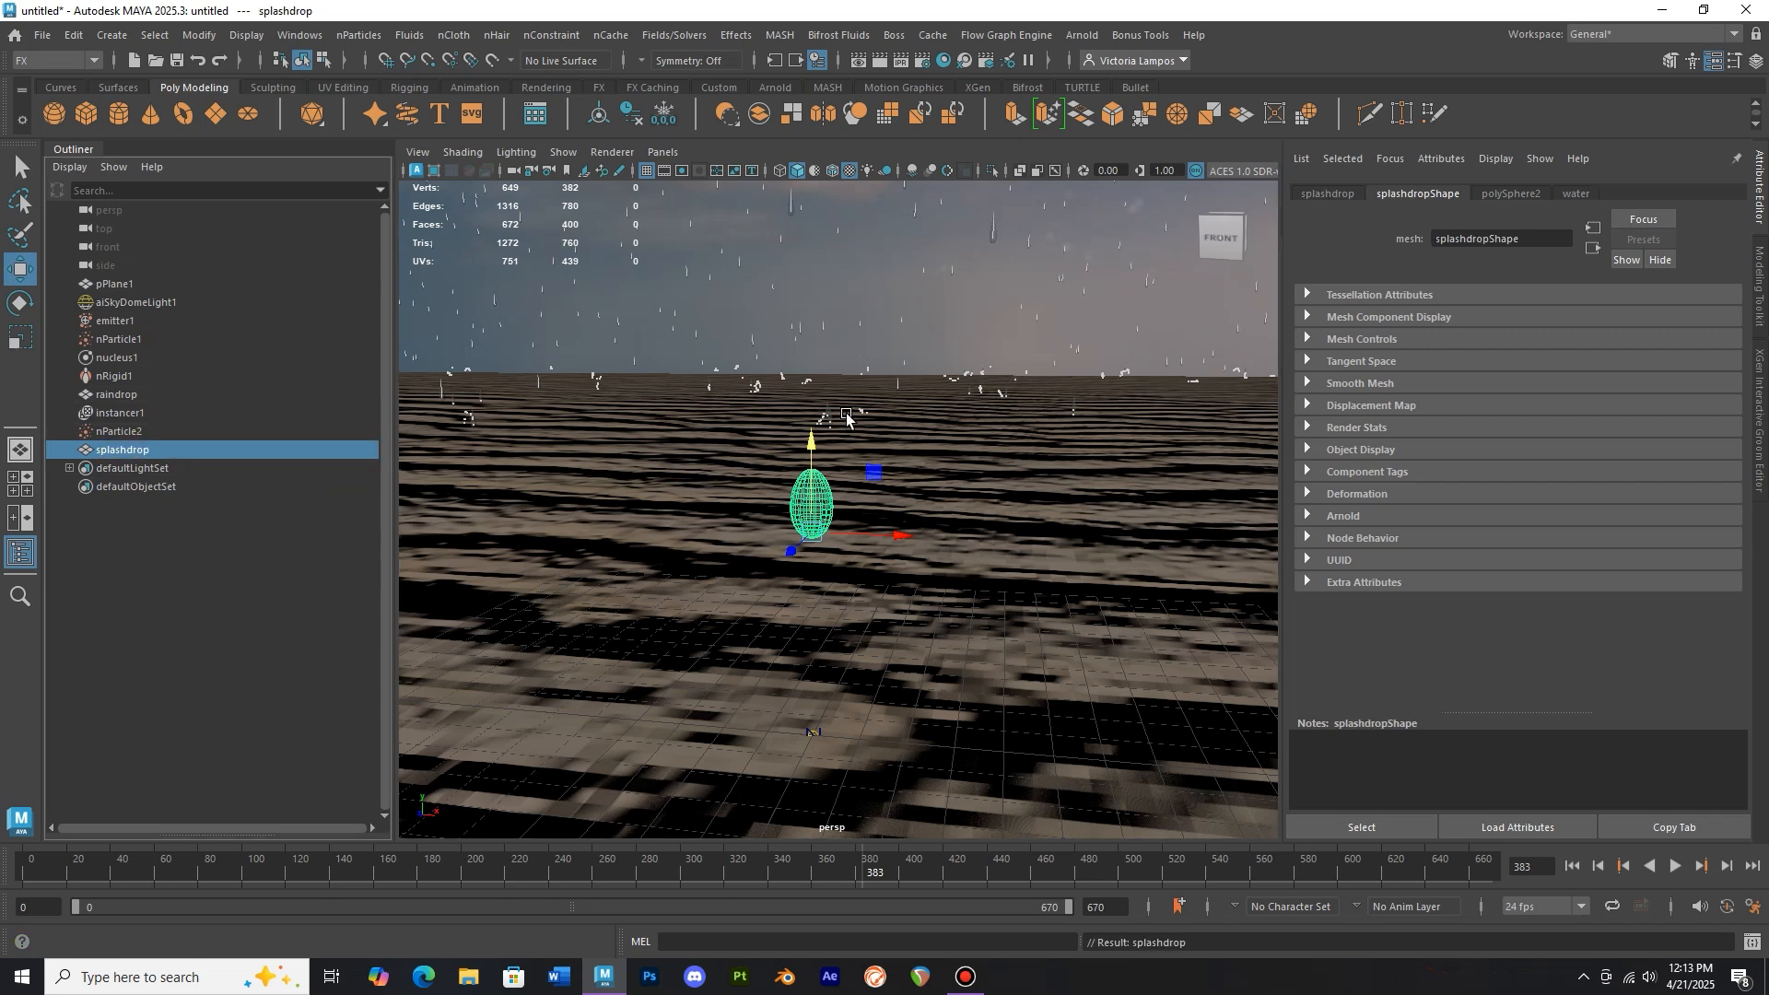
Move the splashdrop mesh up about 286 units, out of the way above the plane
scroll(849, 428, "down", 18)
left_click_drag(844, 436, 850, 278)
scroll(843, 414, "down", 8)
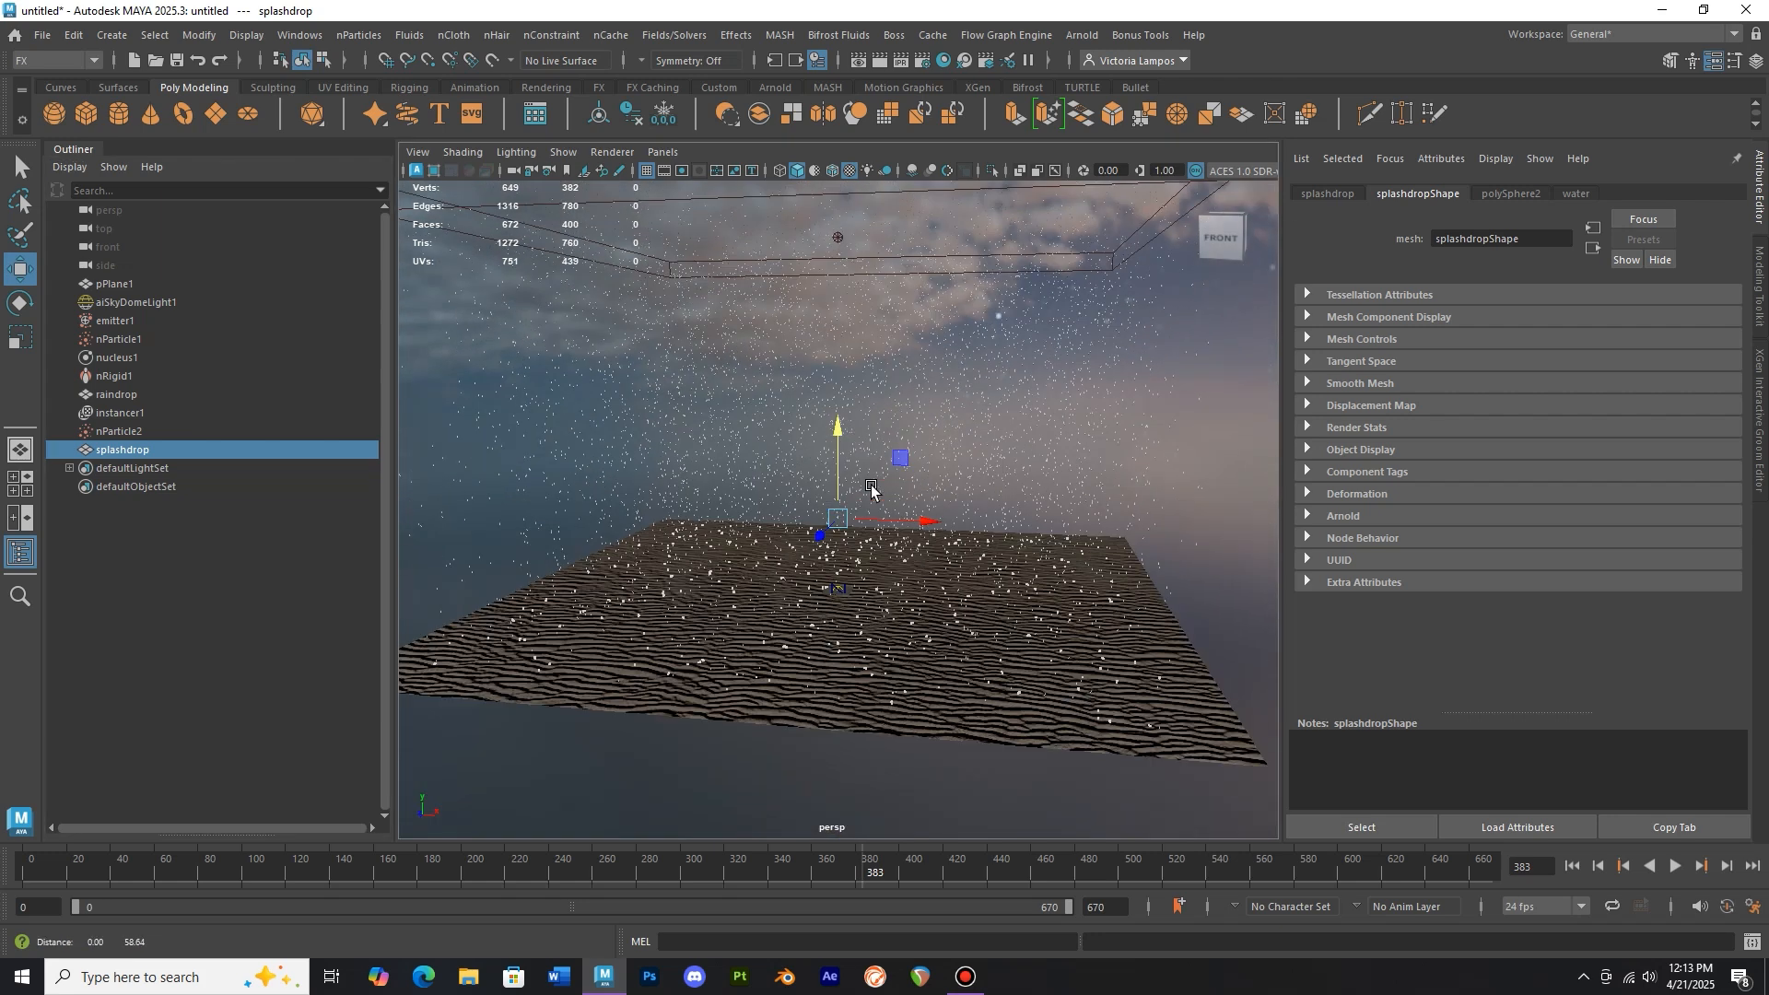
left_click_drag(839, 510, 841, 229)
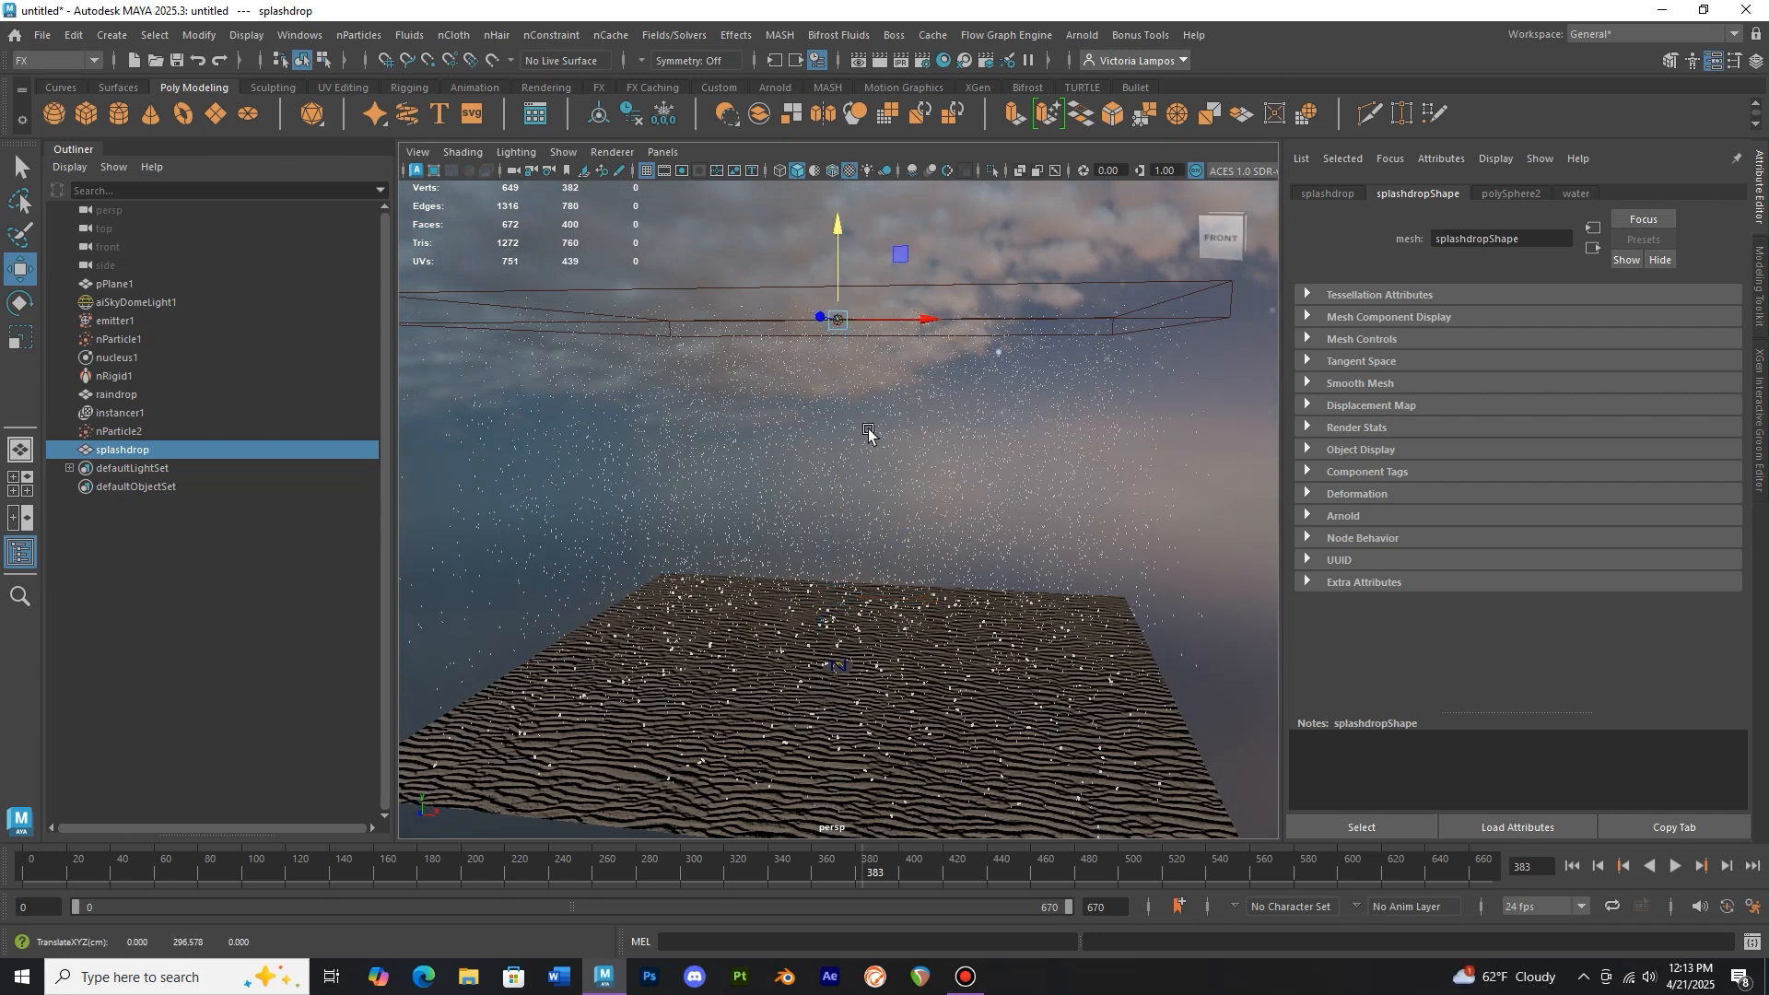
Instance the splashdrop mesh onto nParticle2's splash particles
middle_click_drag(869, 447, 845, 380, "alt")
scroll(800, 454, "up", 5)
scroll(796, 480, "up", 6)
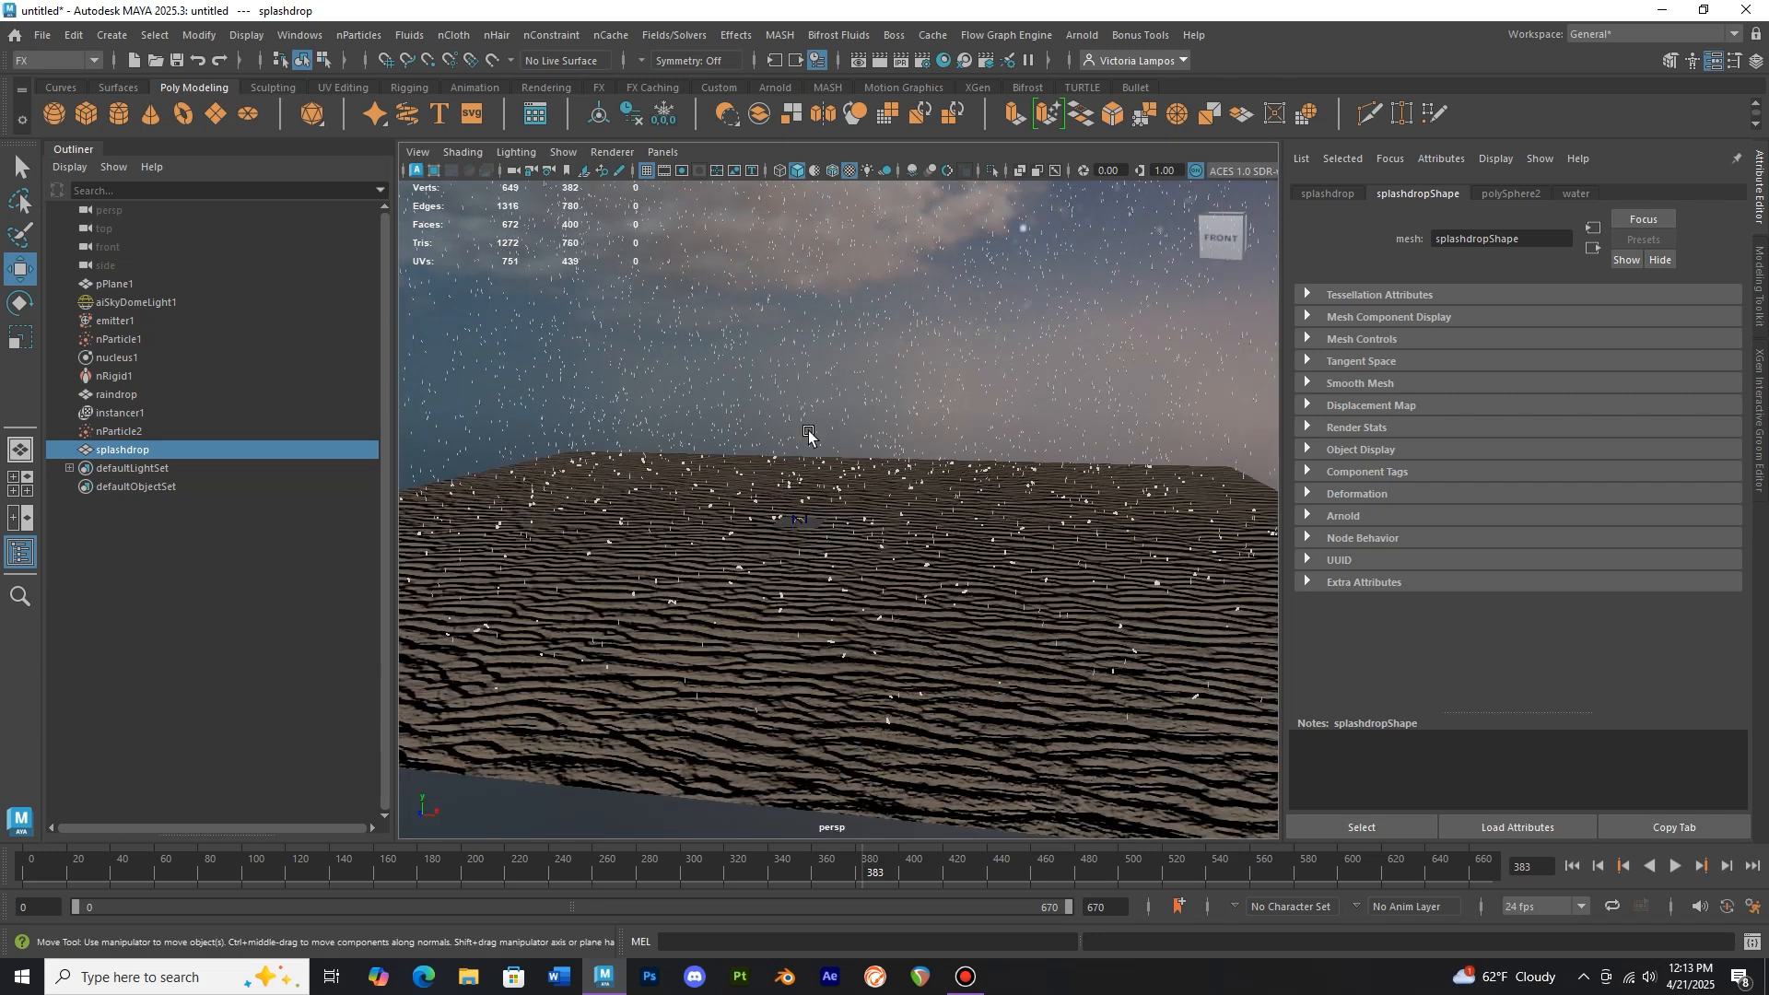
scroll(783, 481, "up", 2)
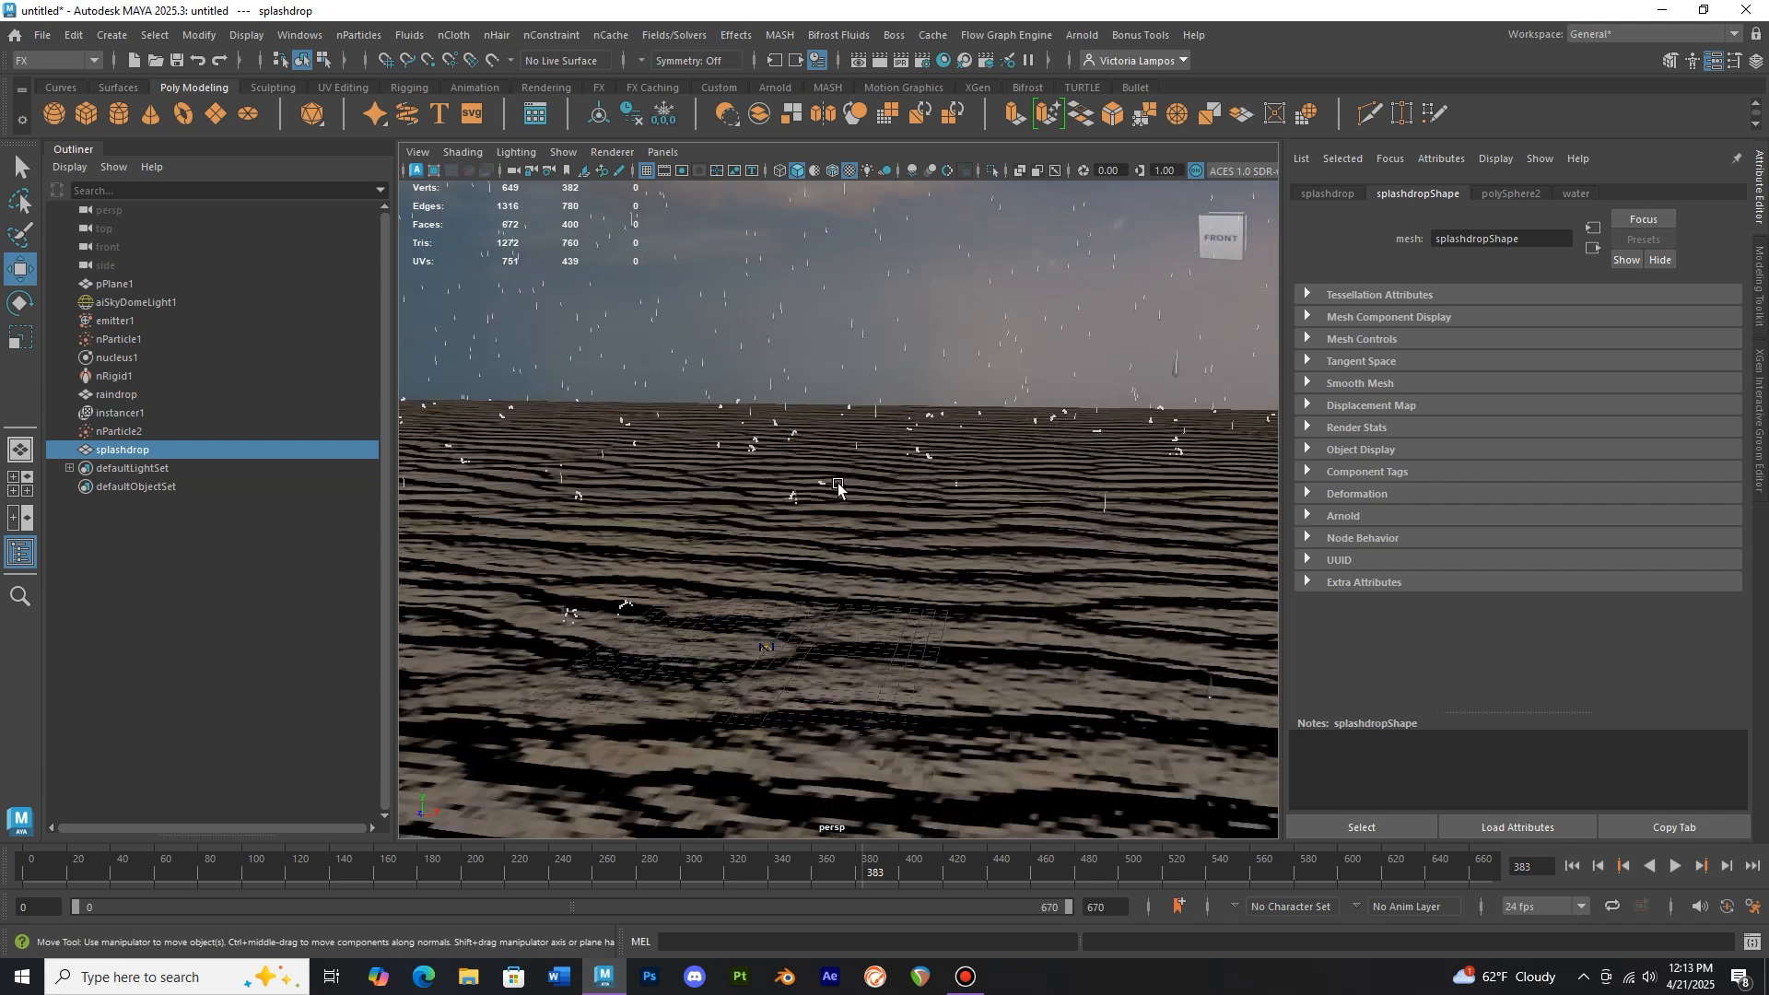
middle_click_drag(834, 485, 877, 456, "alt")
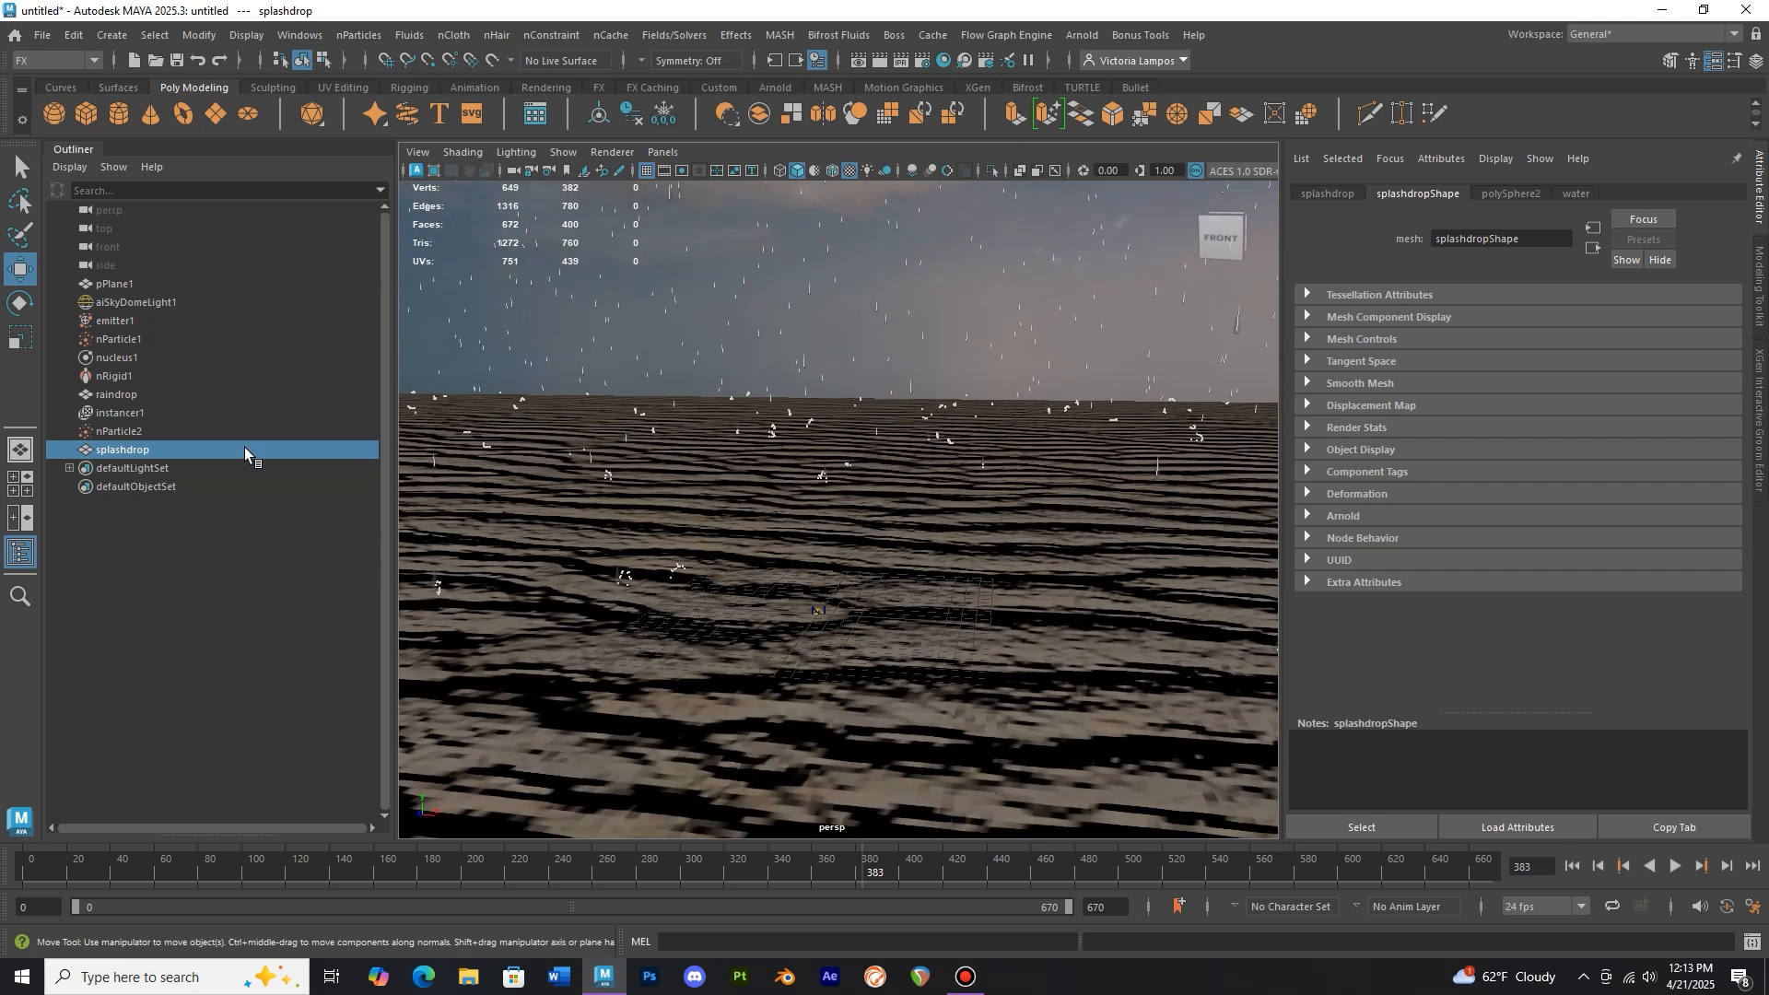
left_click(163, 430, "ctrl")
left_click(362, 35)
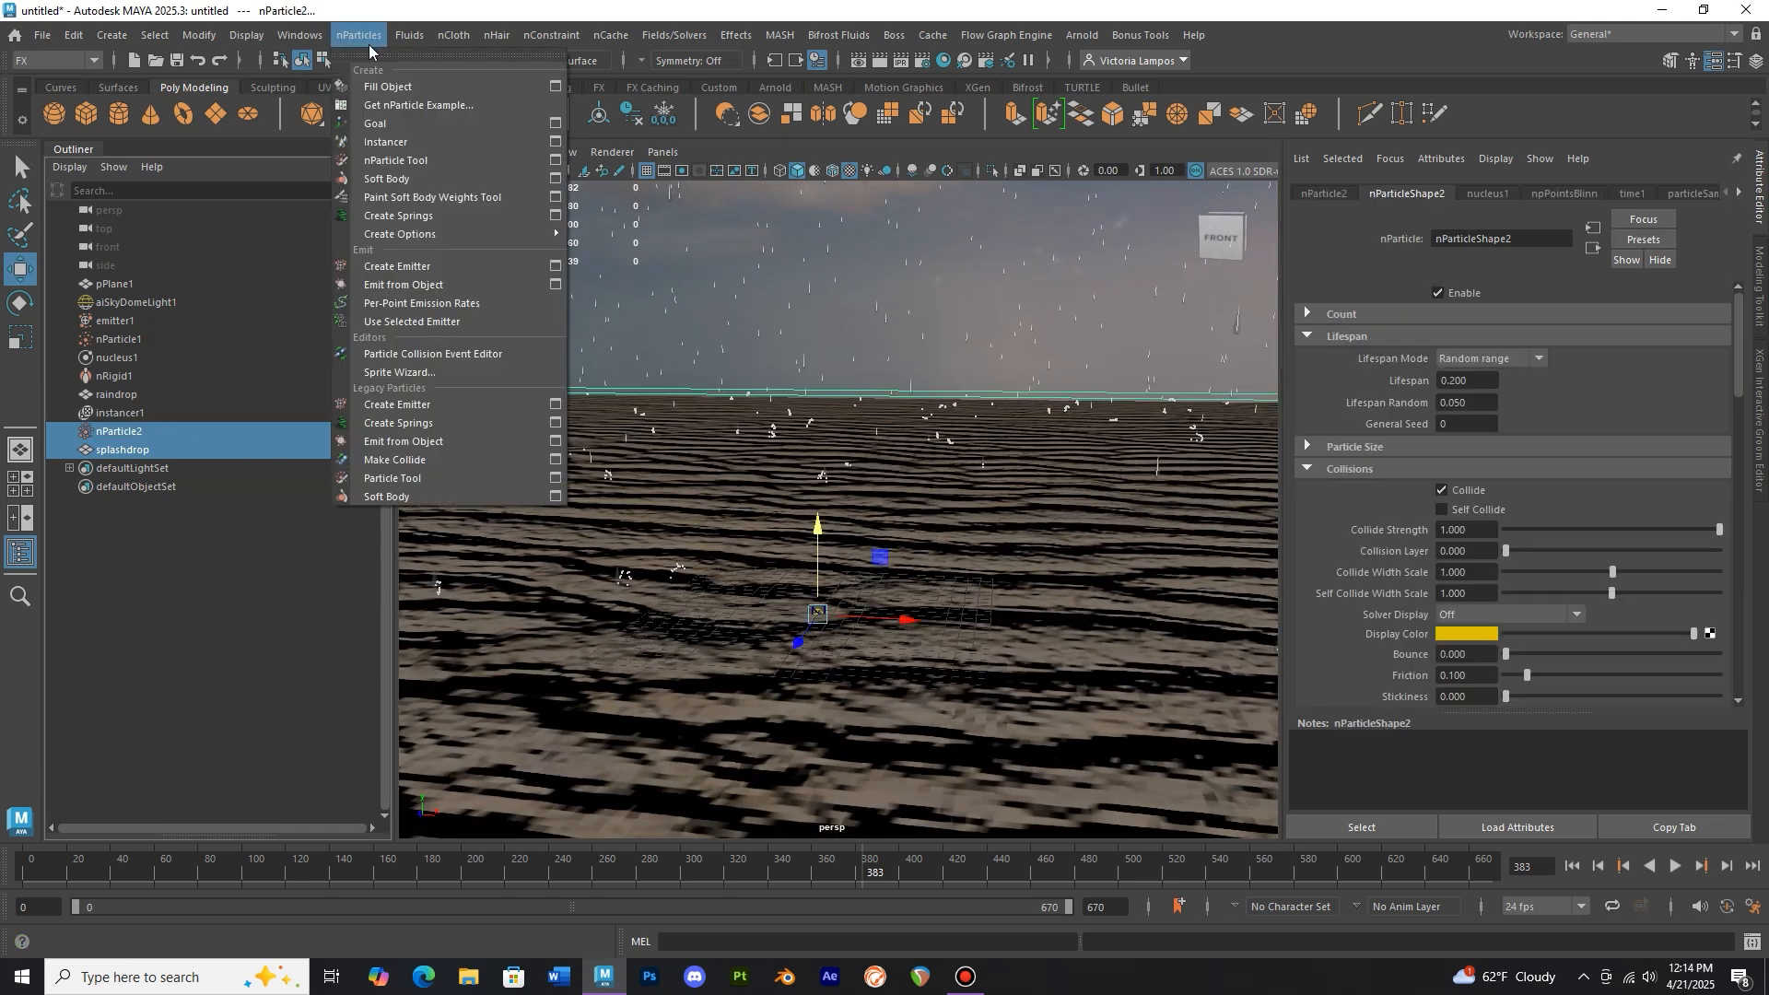
left_click(388, 141)
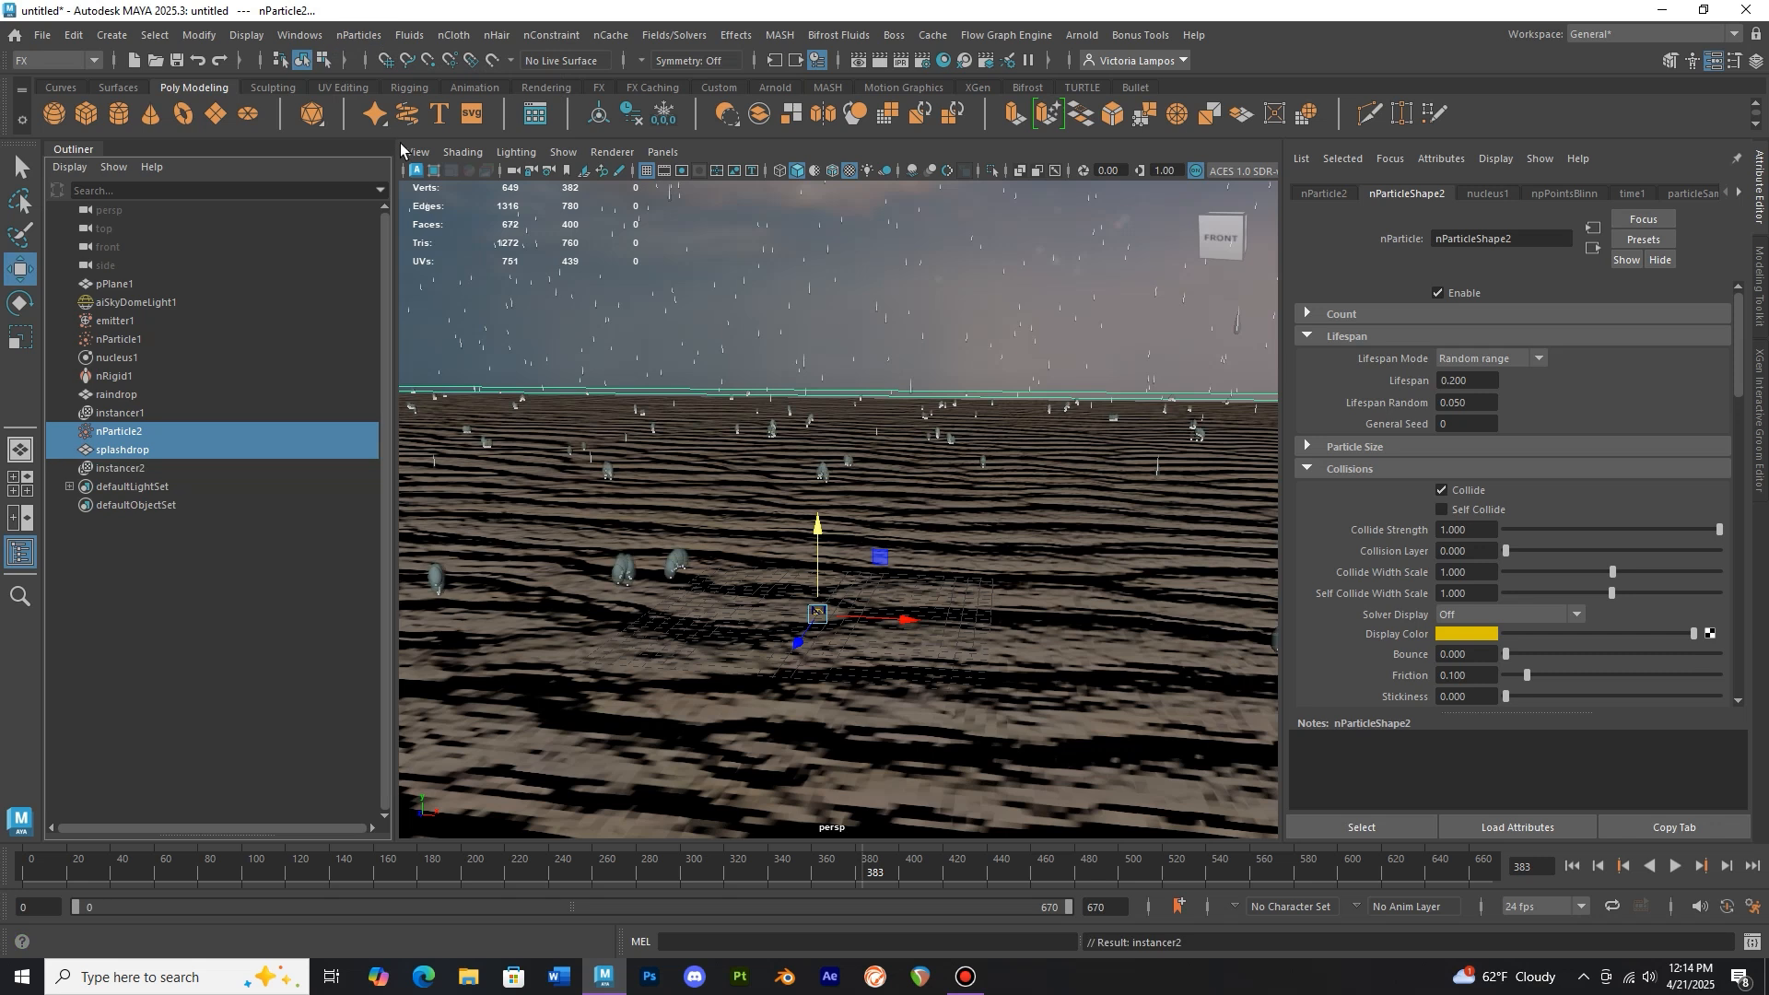
Scale down the splashdrop source mesh to shrink the instanced splashes
scroll(726, 544, "up", 3)
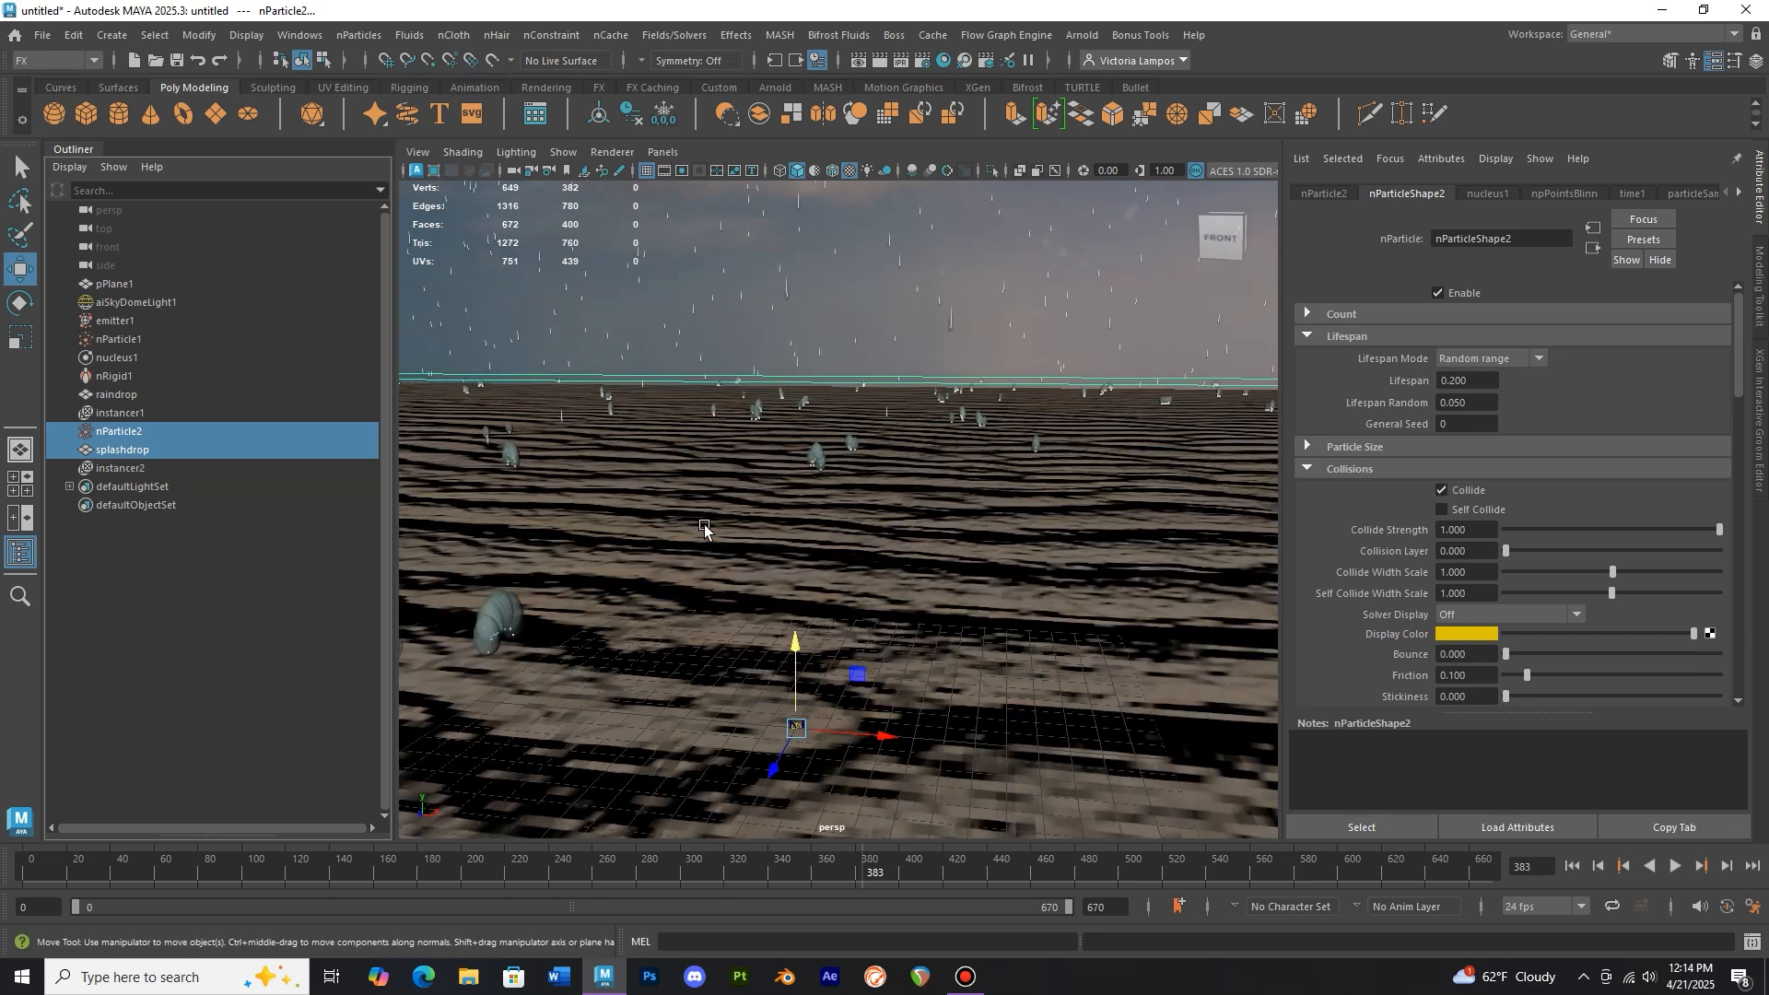
middle_click_drag(743, 499, 833, 478, "alt")
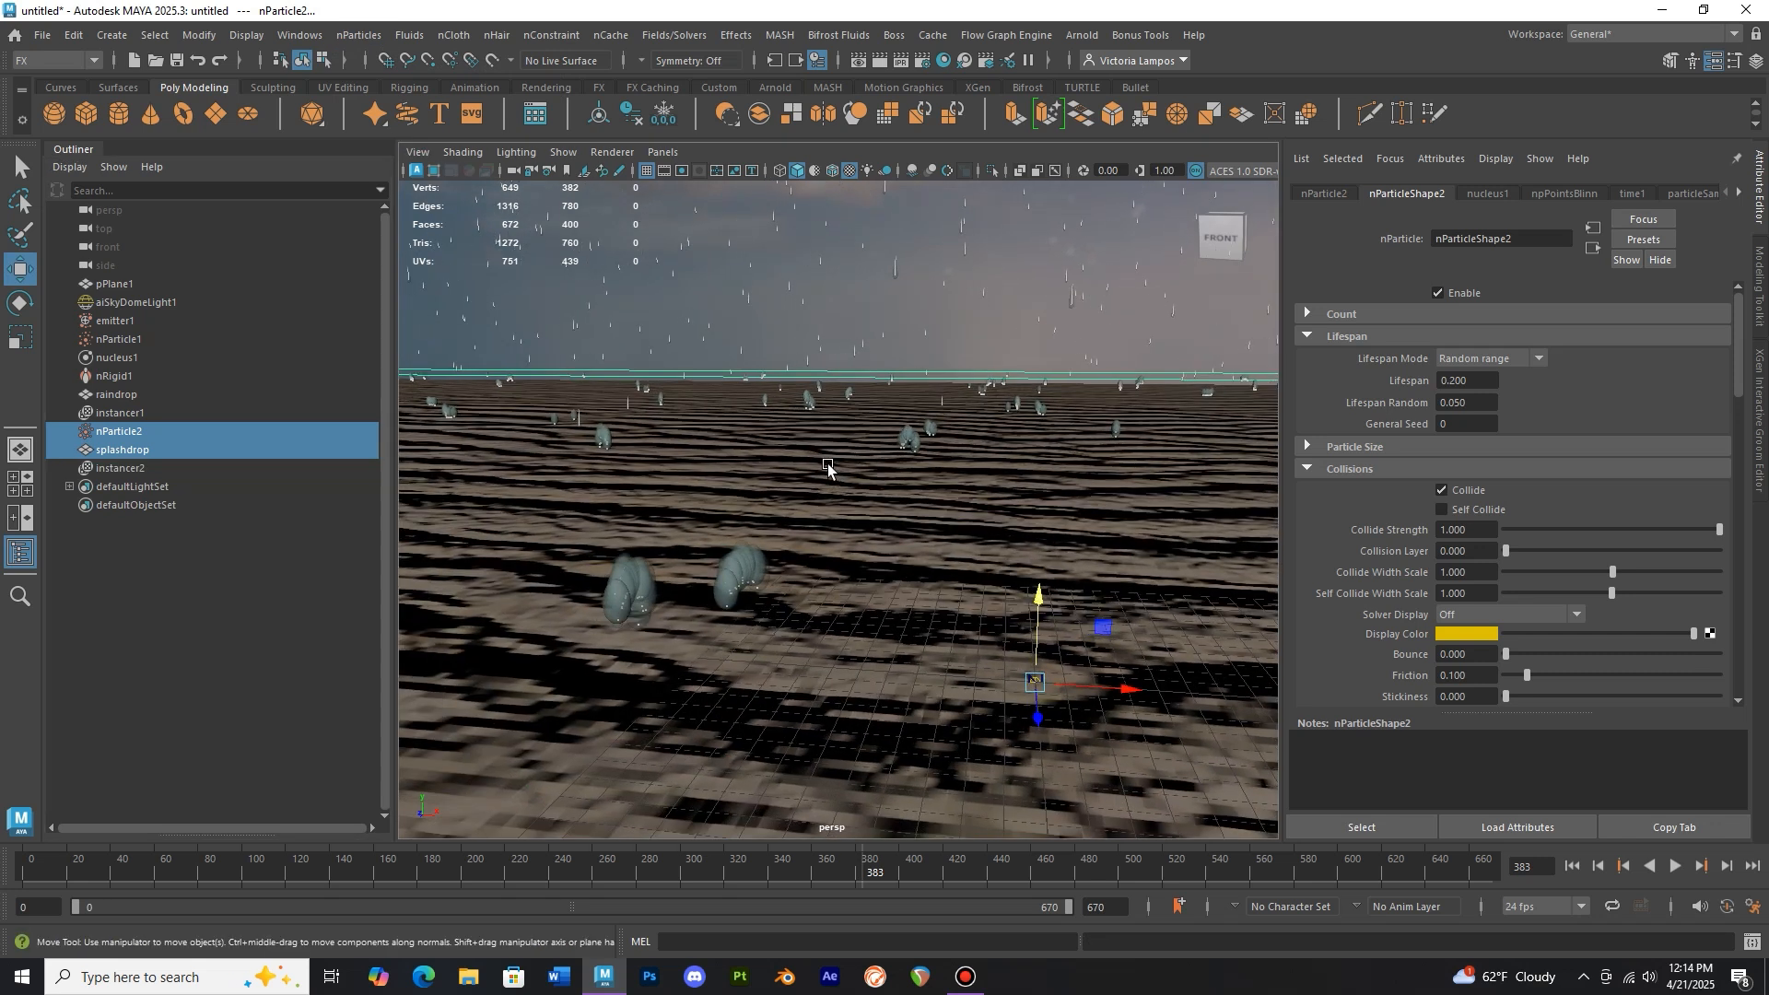
left_click(166, 452)
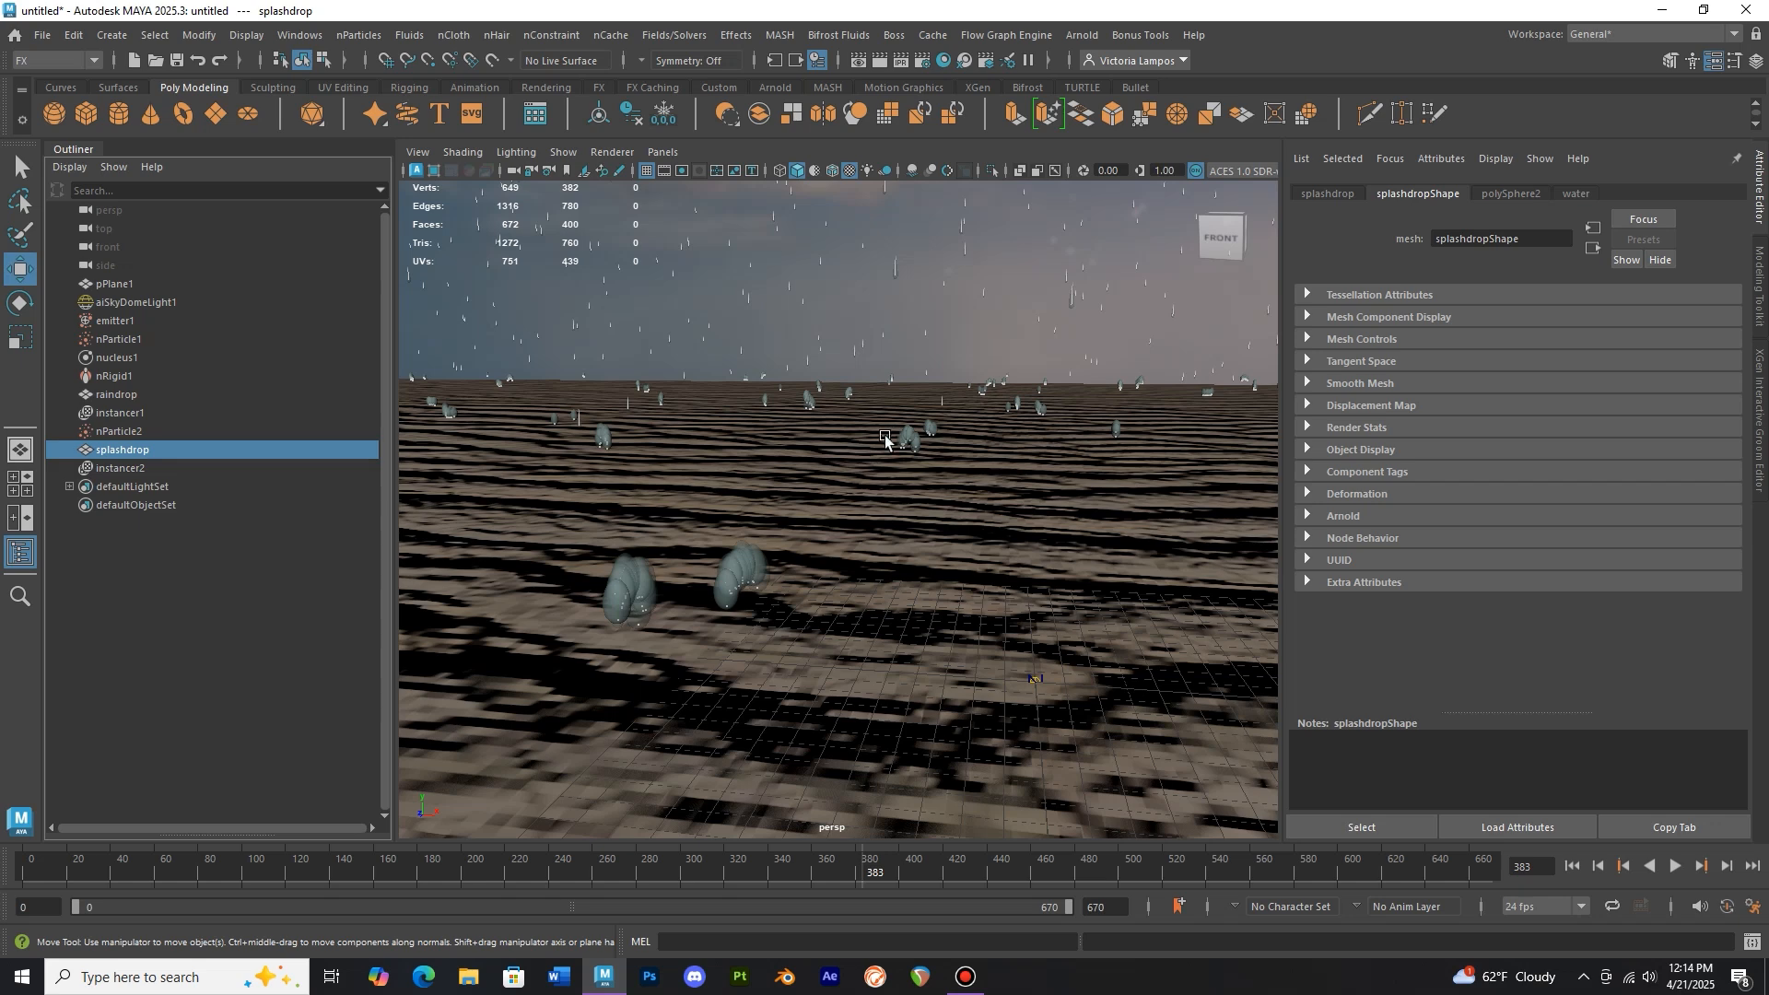
scroll(835, 514, "down", 8)
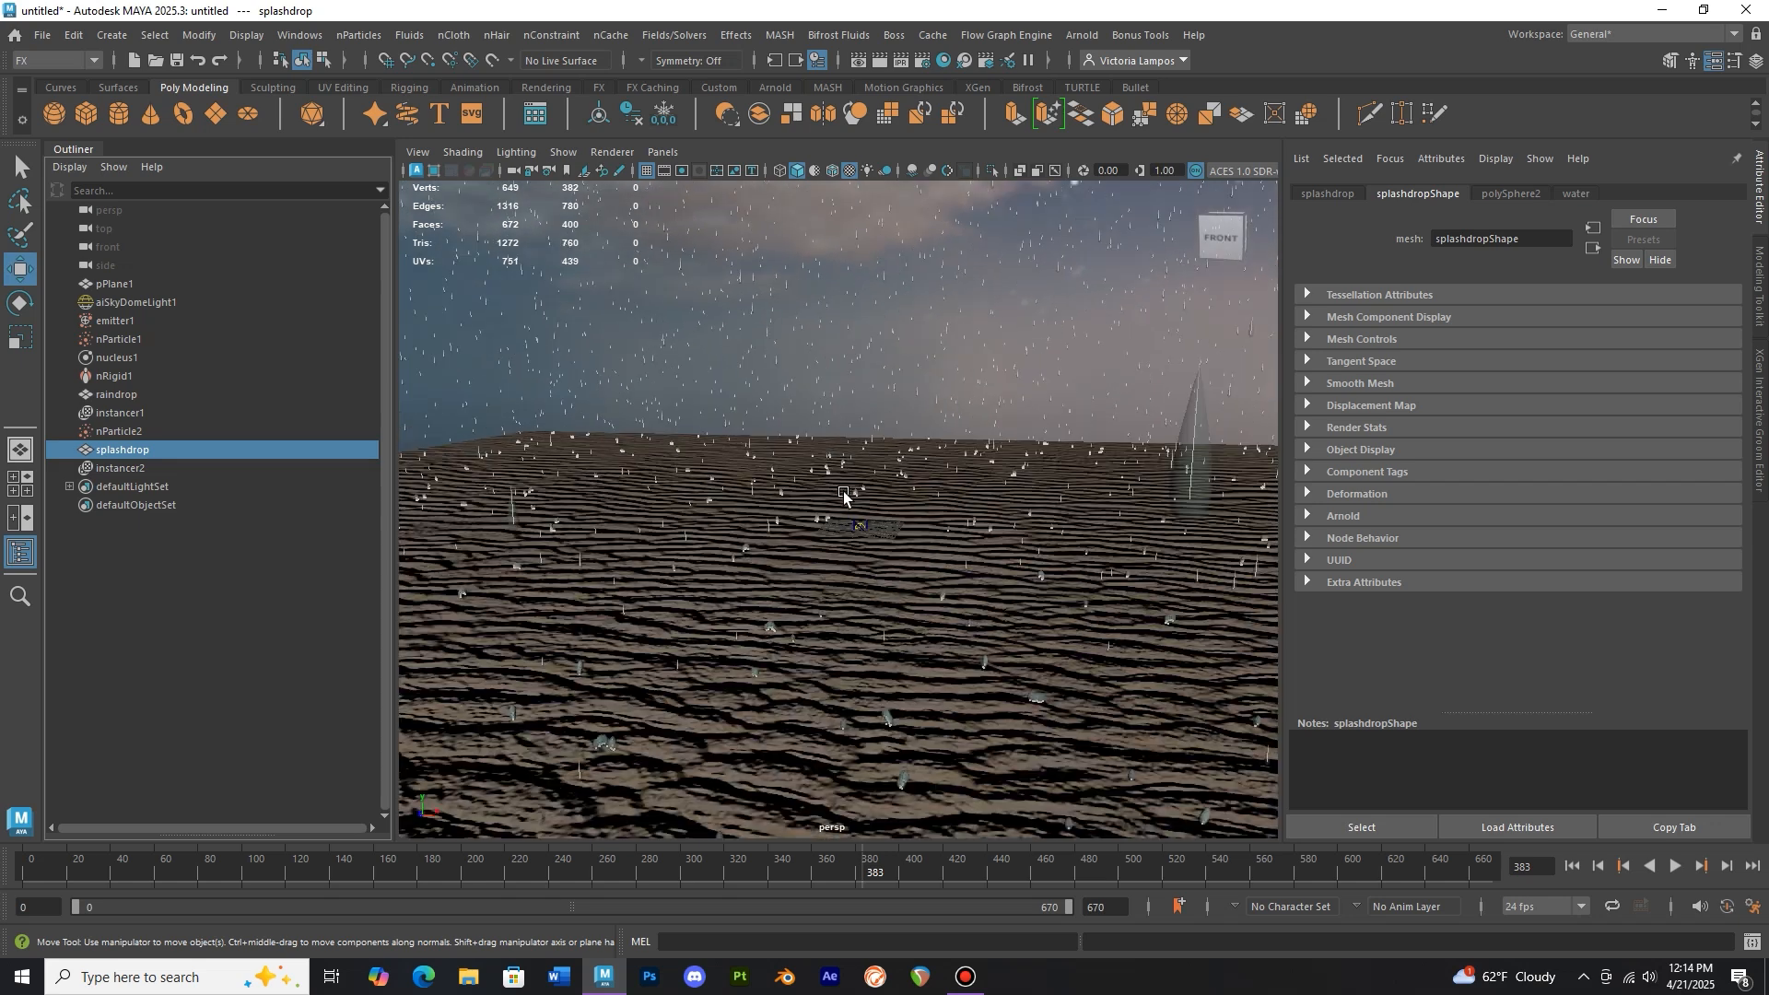
key("f")
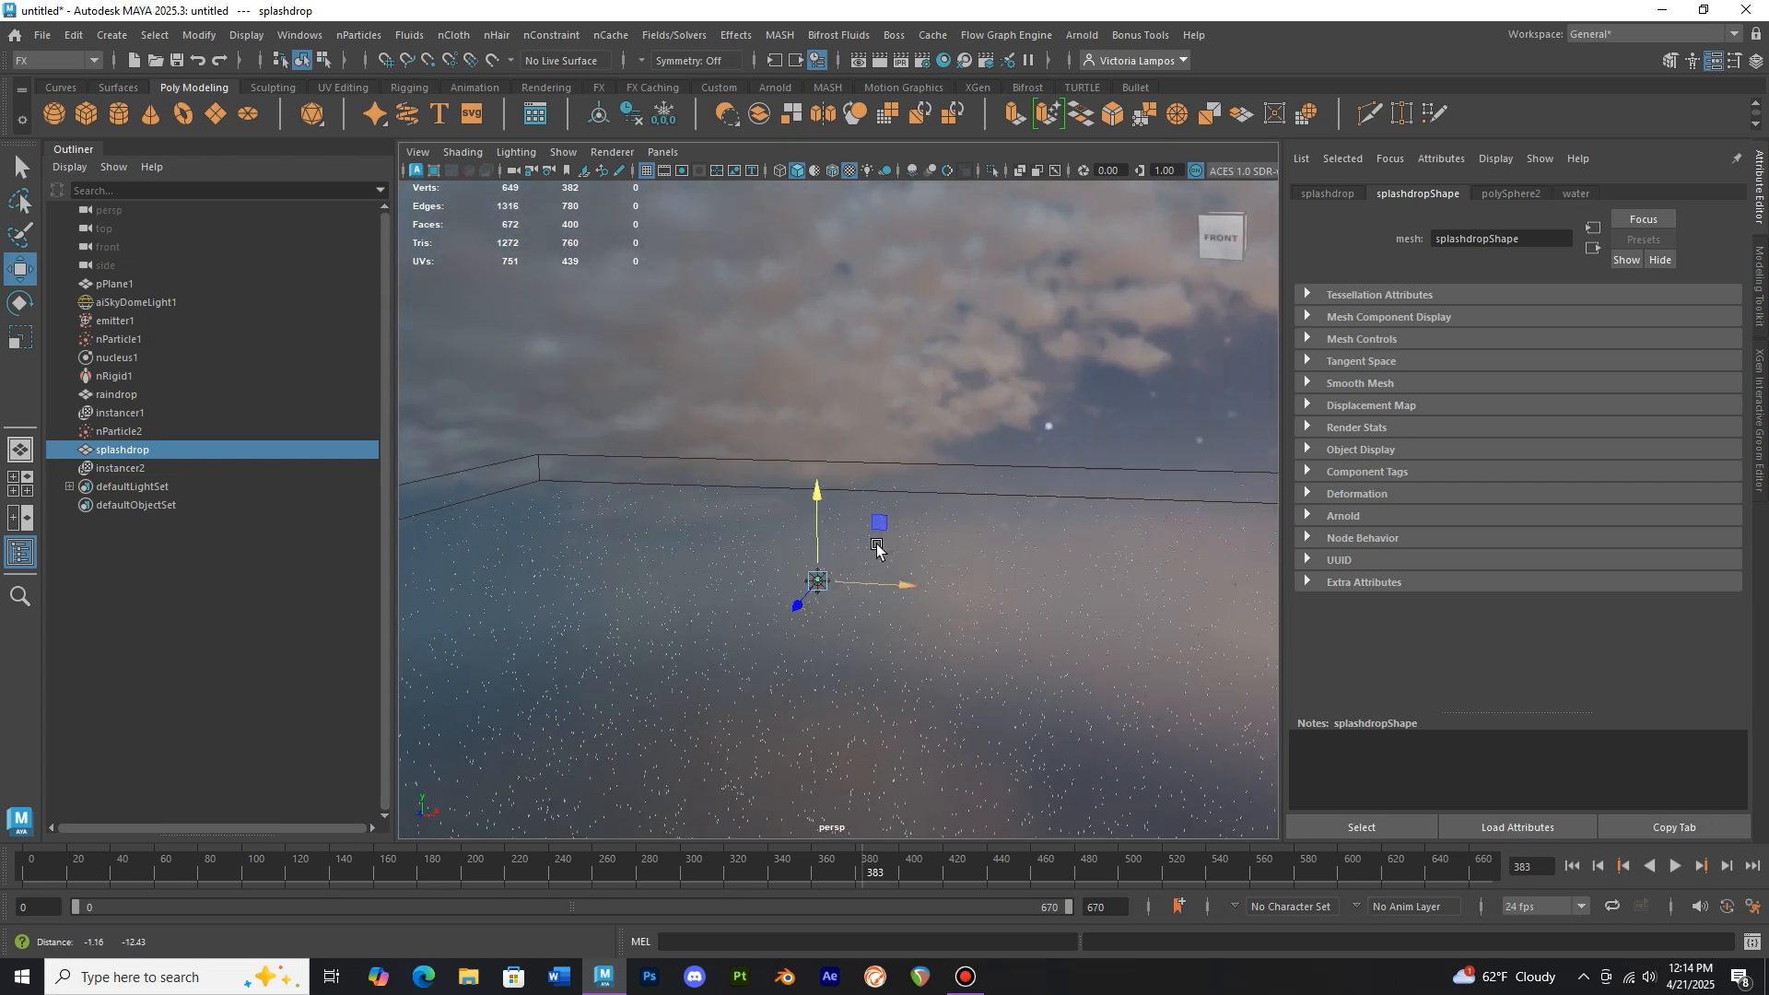
middle_click_drag(860, 360, 873, 498, "alt")
scroll(873, 499, "up", 5)
scroll(872, 498, "down", 5)
left_click(20, 339)
left_click_drag(838, 543, 821, 538)
Scale the splashdrop mesh down further so the splash instances look small on the sand
scroll(837, 596, "down", 6)
middle_click_drag(825, 786, 846, 430, "alt")
scroll(848, 501, "up", 8)
middle_click_drag(833, 555, 796, 489, "alt")
scroll(794, 484, "up", 4)
scroll(796, 490, "up", 3)
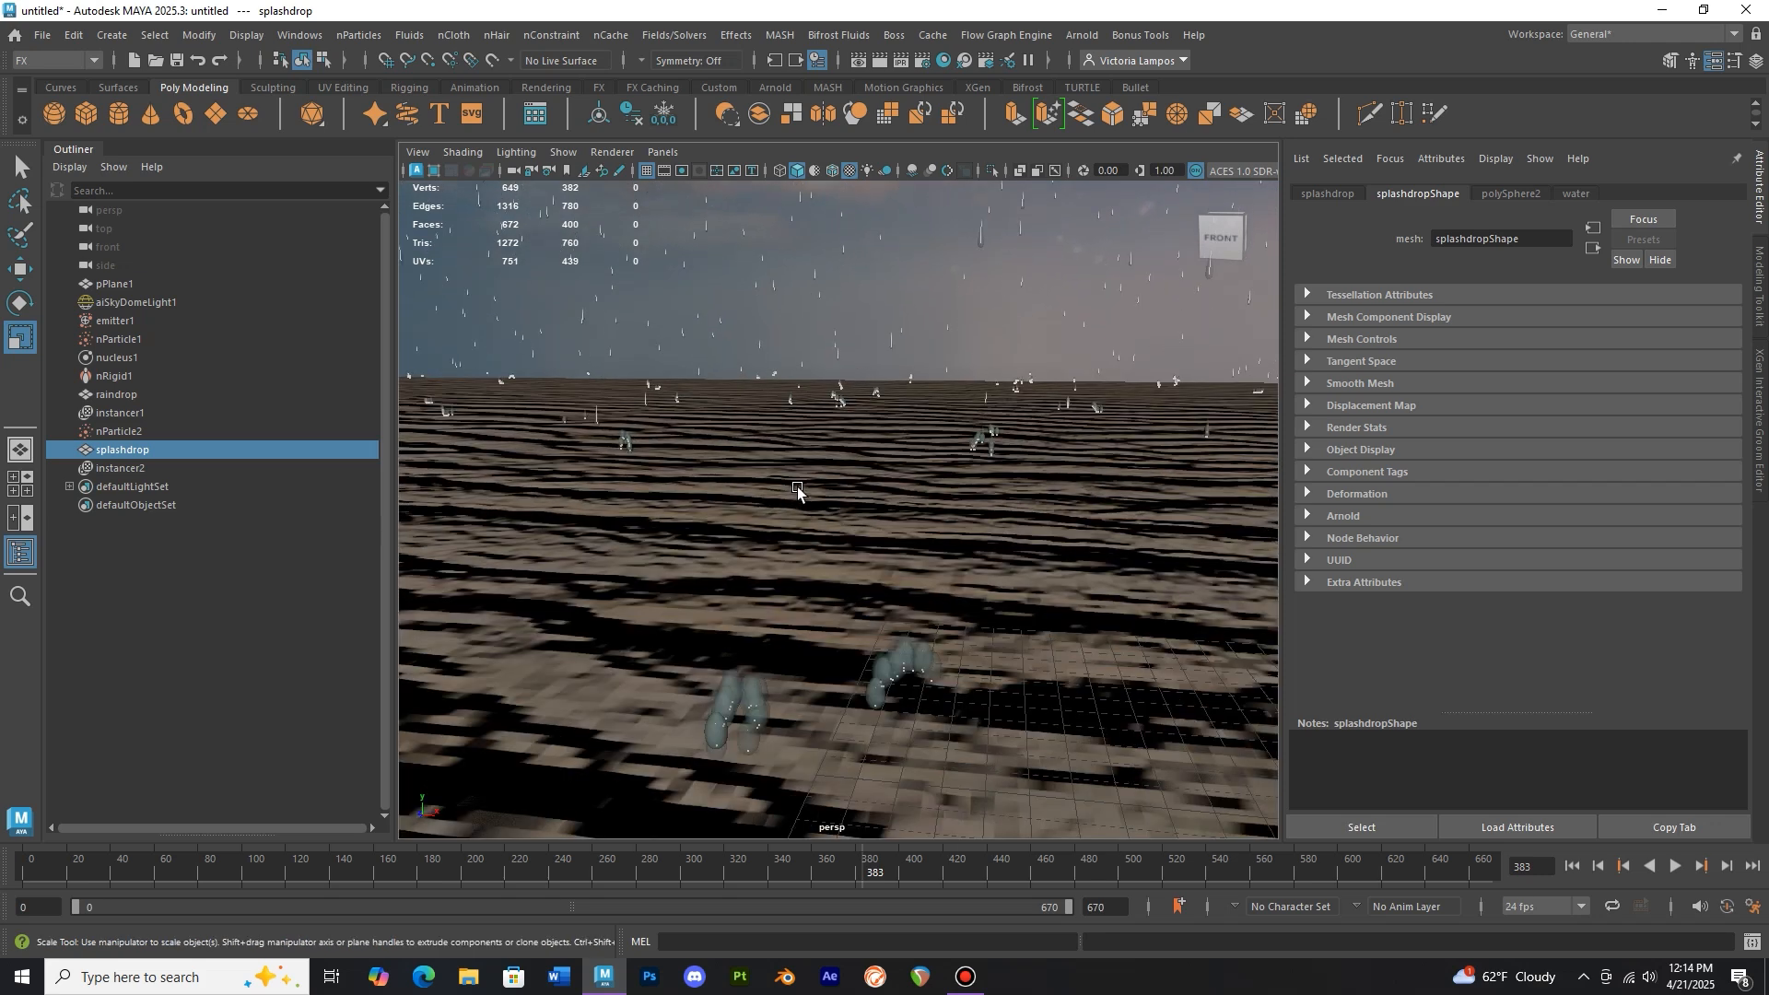
scroll(800, 488, "down", 10)
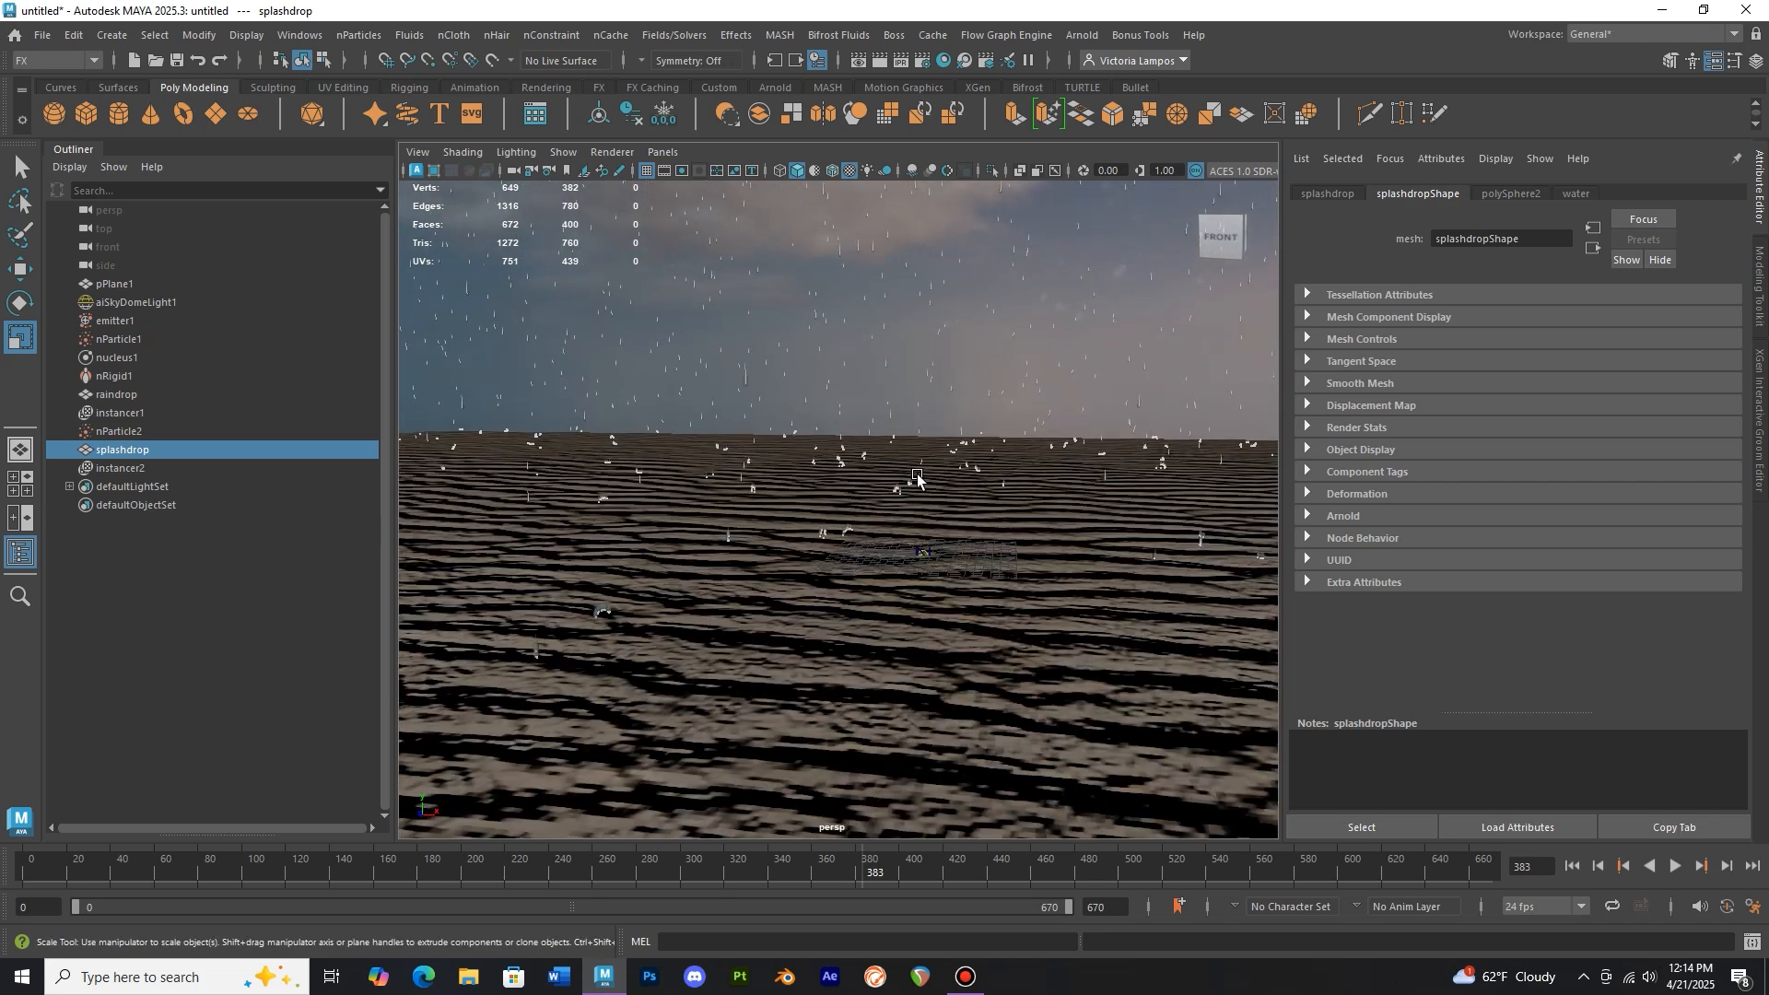
scroll(919, 477, "down", 3)
middle_click_drag(922, 476, 838, 488, "alt")
scroll(919, 544, "up", 3)
left_click_drag(837, 489, 855, 565, "alt")
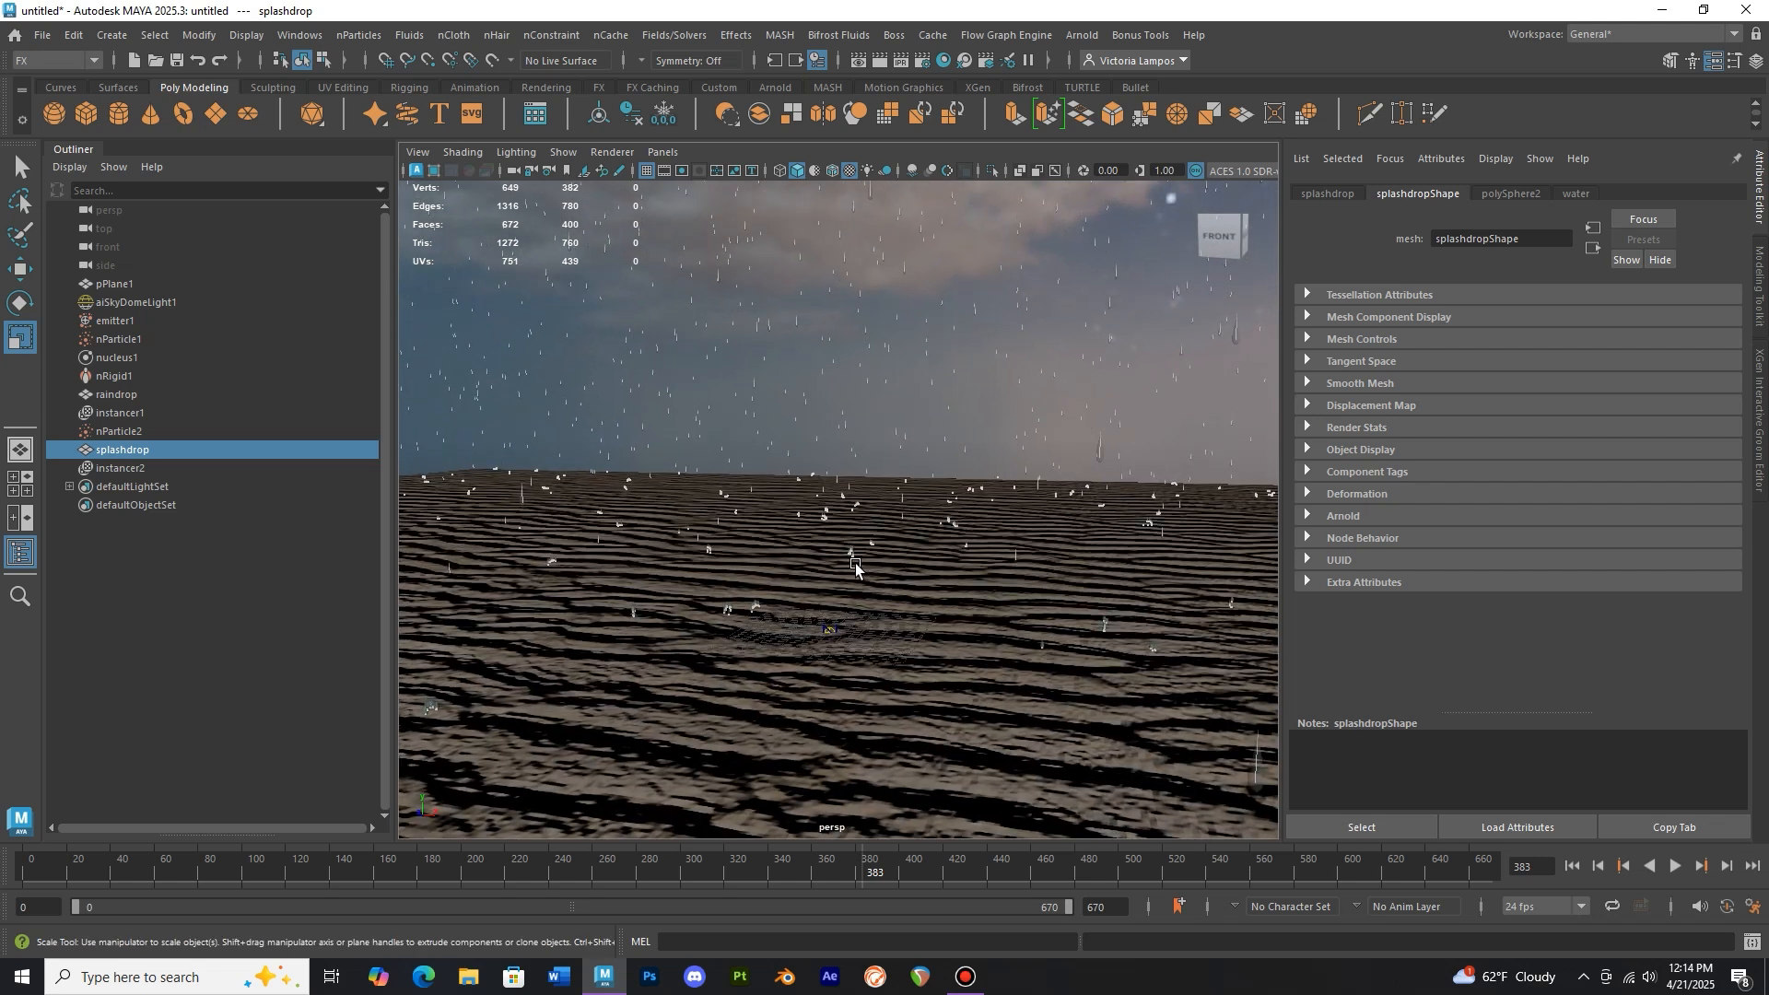
Replay the simulation from the first frame to check the instanced splashes
left_click(21, 880)
left_click_drag(857, 516, 910, 551, "alt")
scroll(904, 551, "down", 1)
middle_click_drag(965, 569, 951, 551, "alt")
scroll(951, 551, "down", 1)
scroll(951, 552, "down", 3)
left_click_drag(951, 551, 1226, 745, "alt")
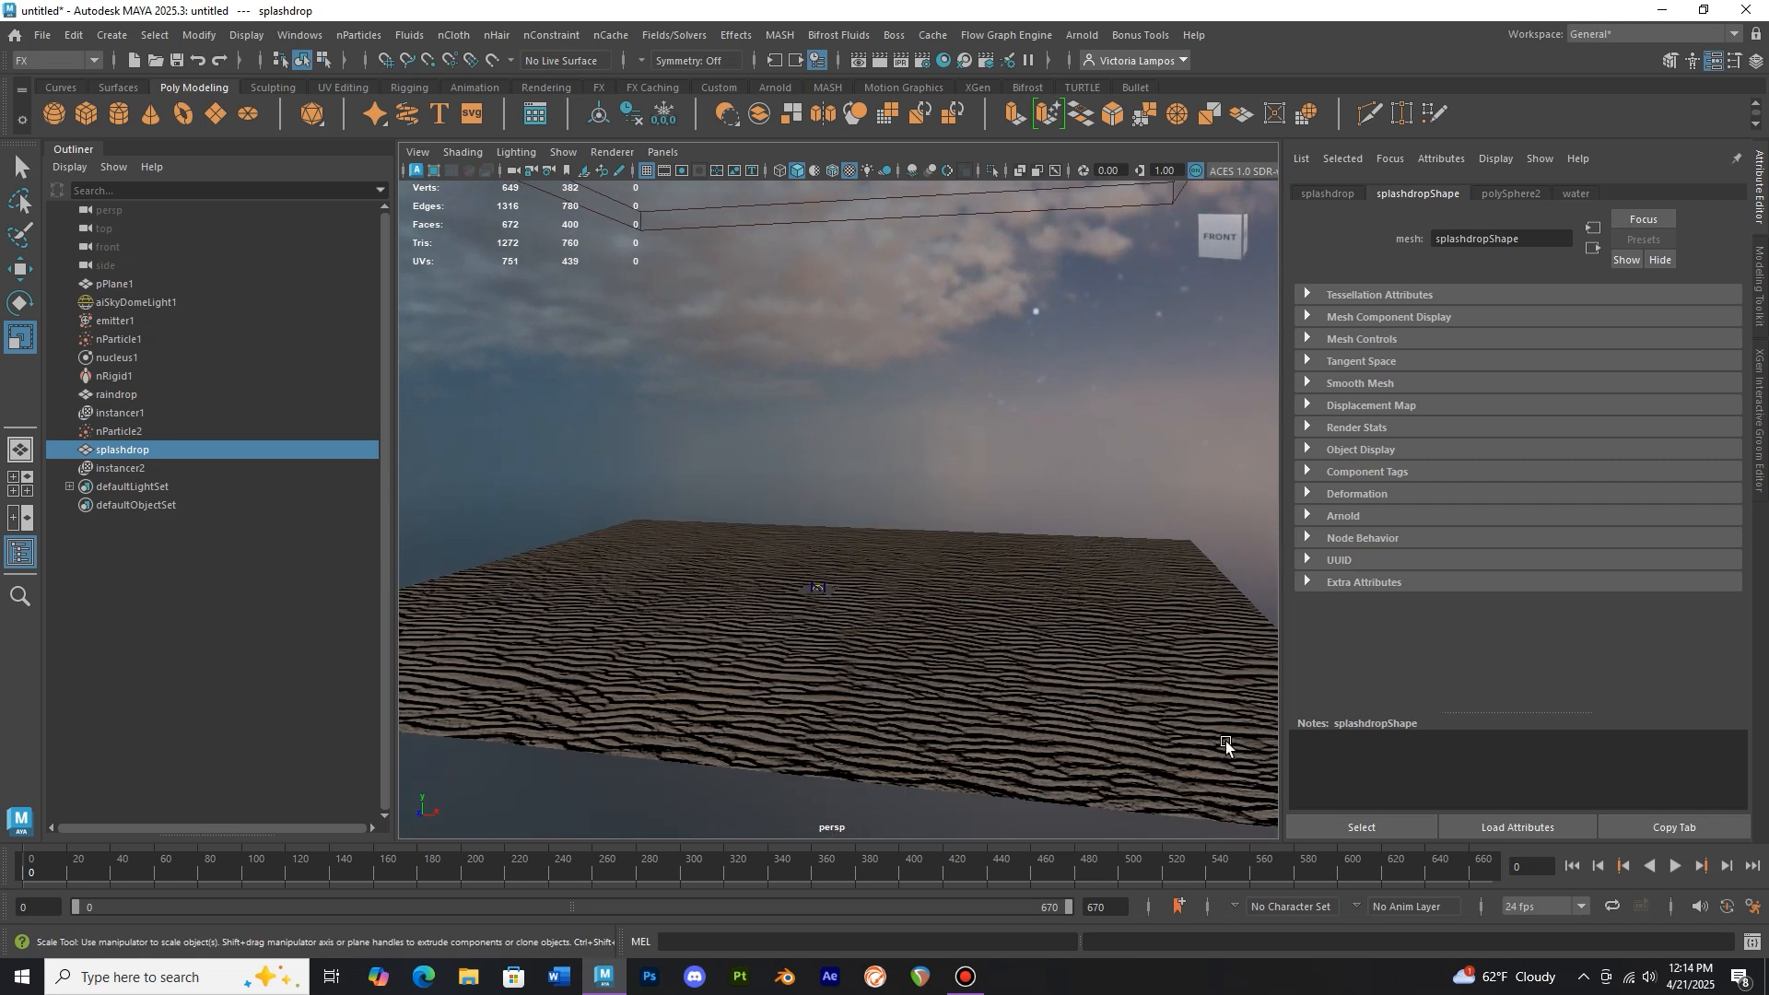
key("alt+v")
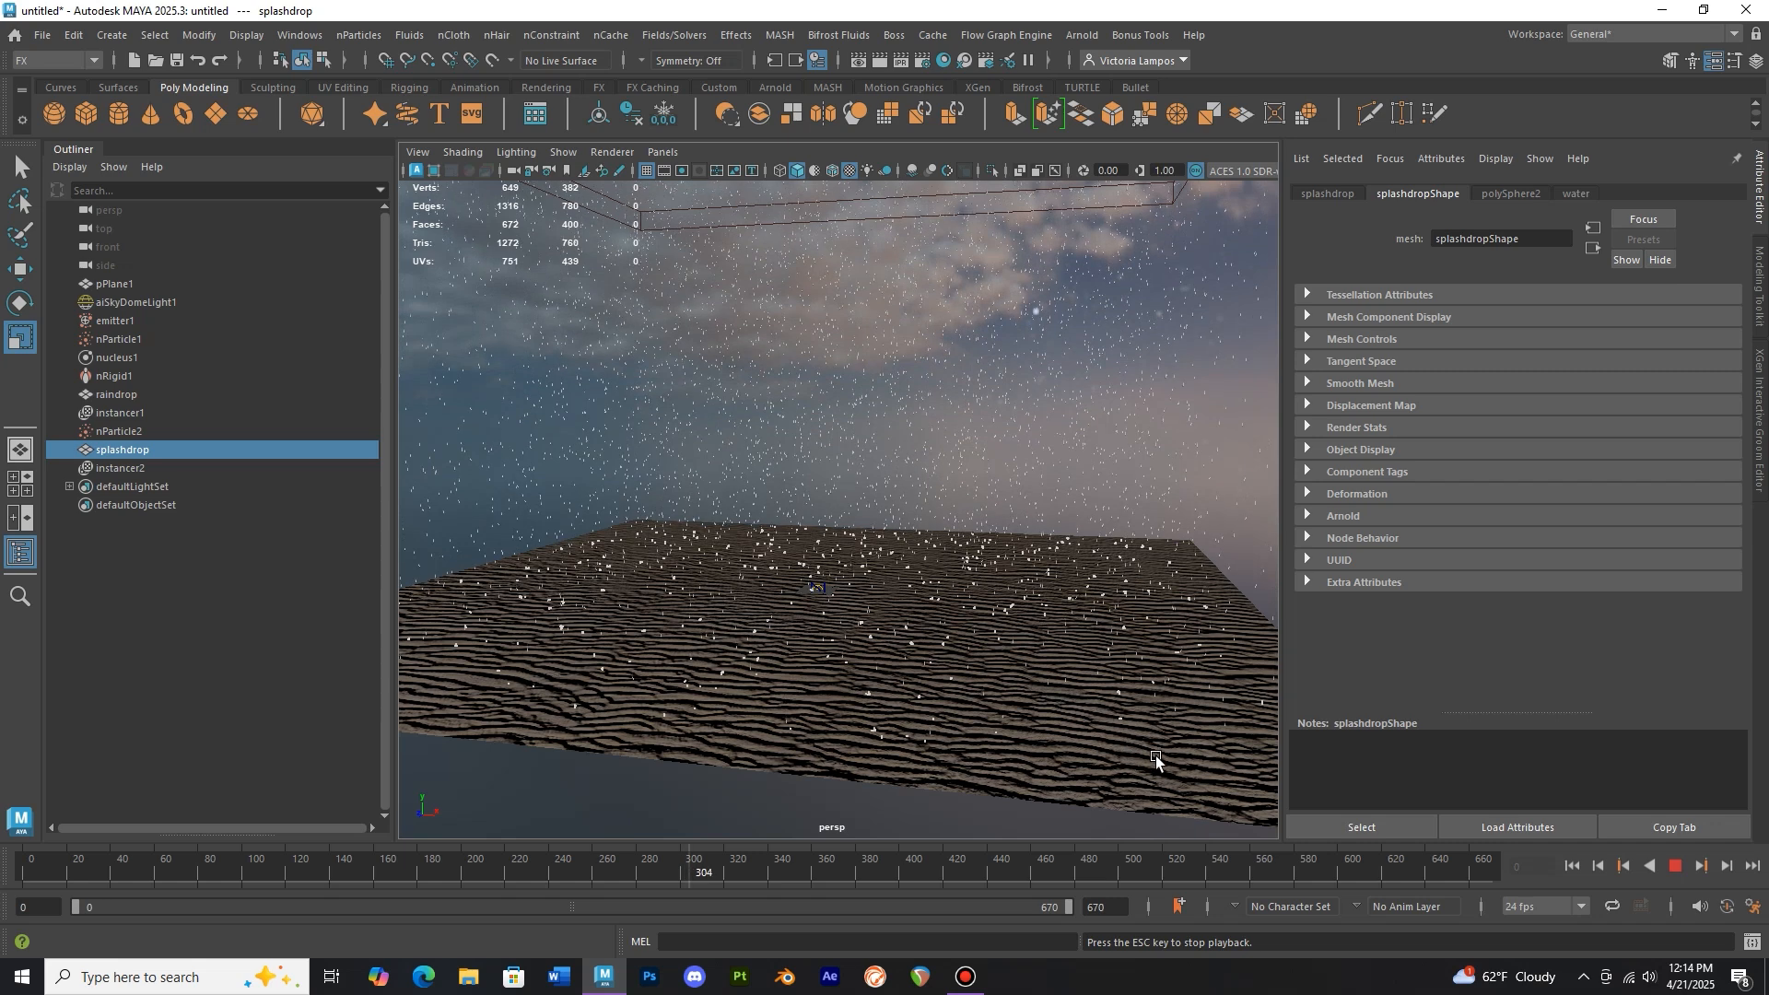
Stop playback and render the current frame with Arnold to preview the rain and splashes
left_click(1676, 869)
left_click_drag(959, 620, 962, 608, "alt")
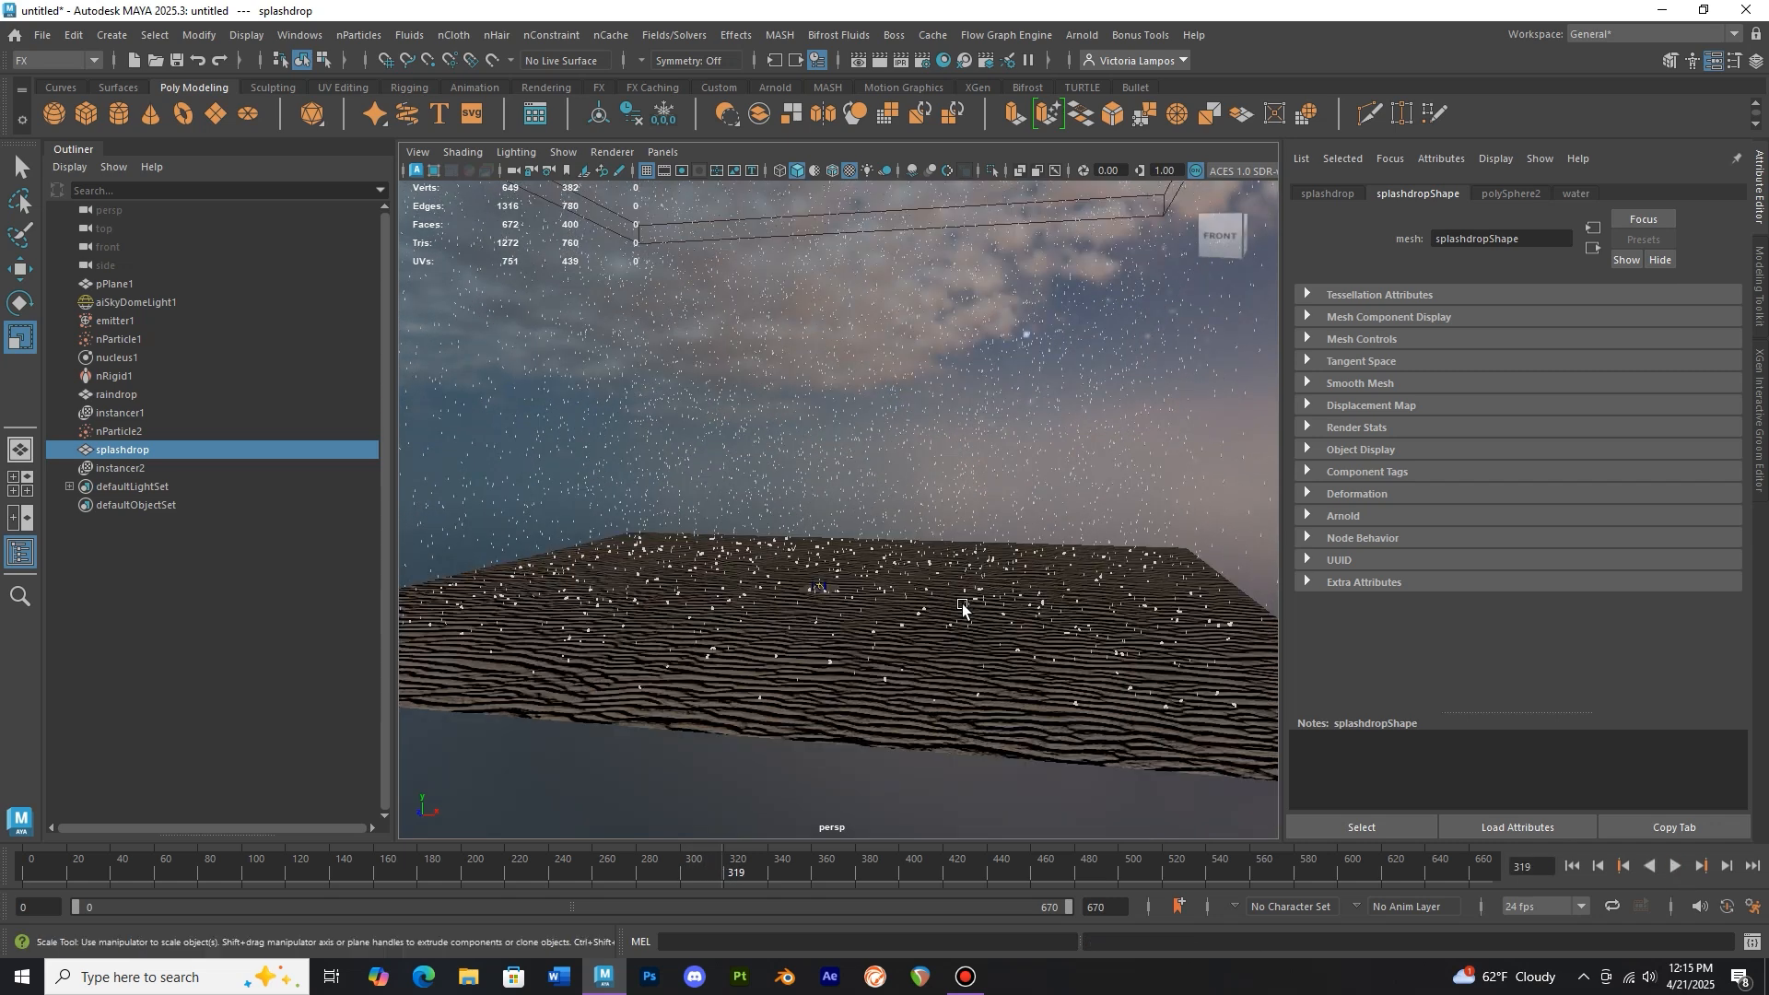
scroll(1023, 636, "up", 5)
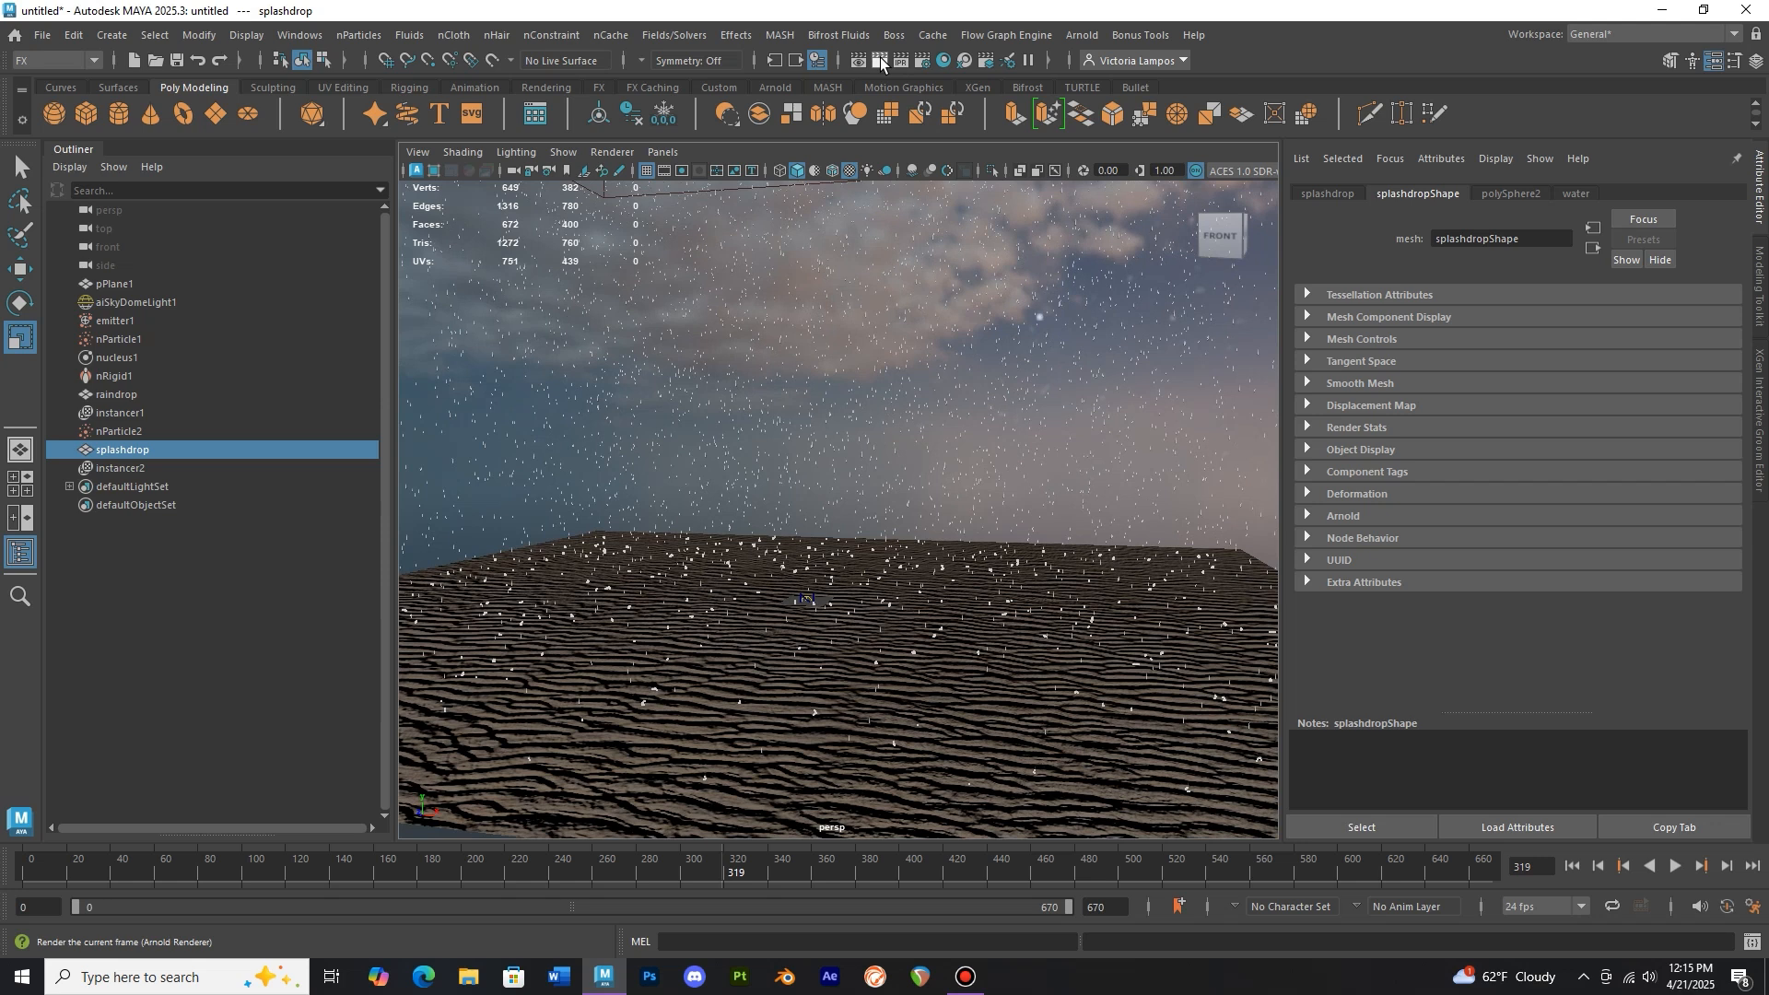
left_click(881, 61)
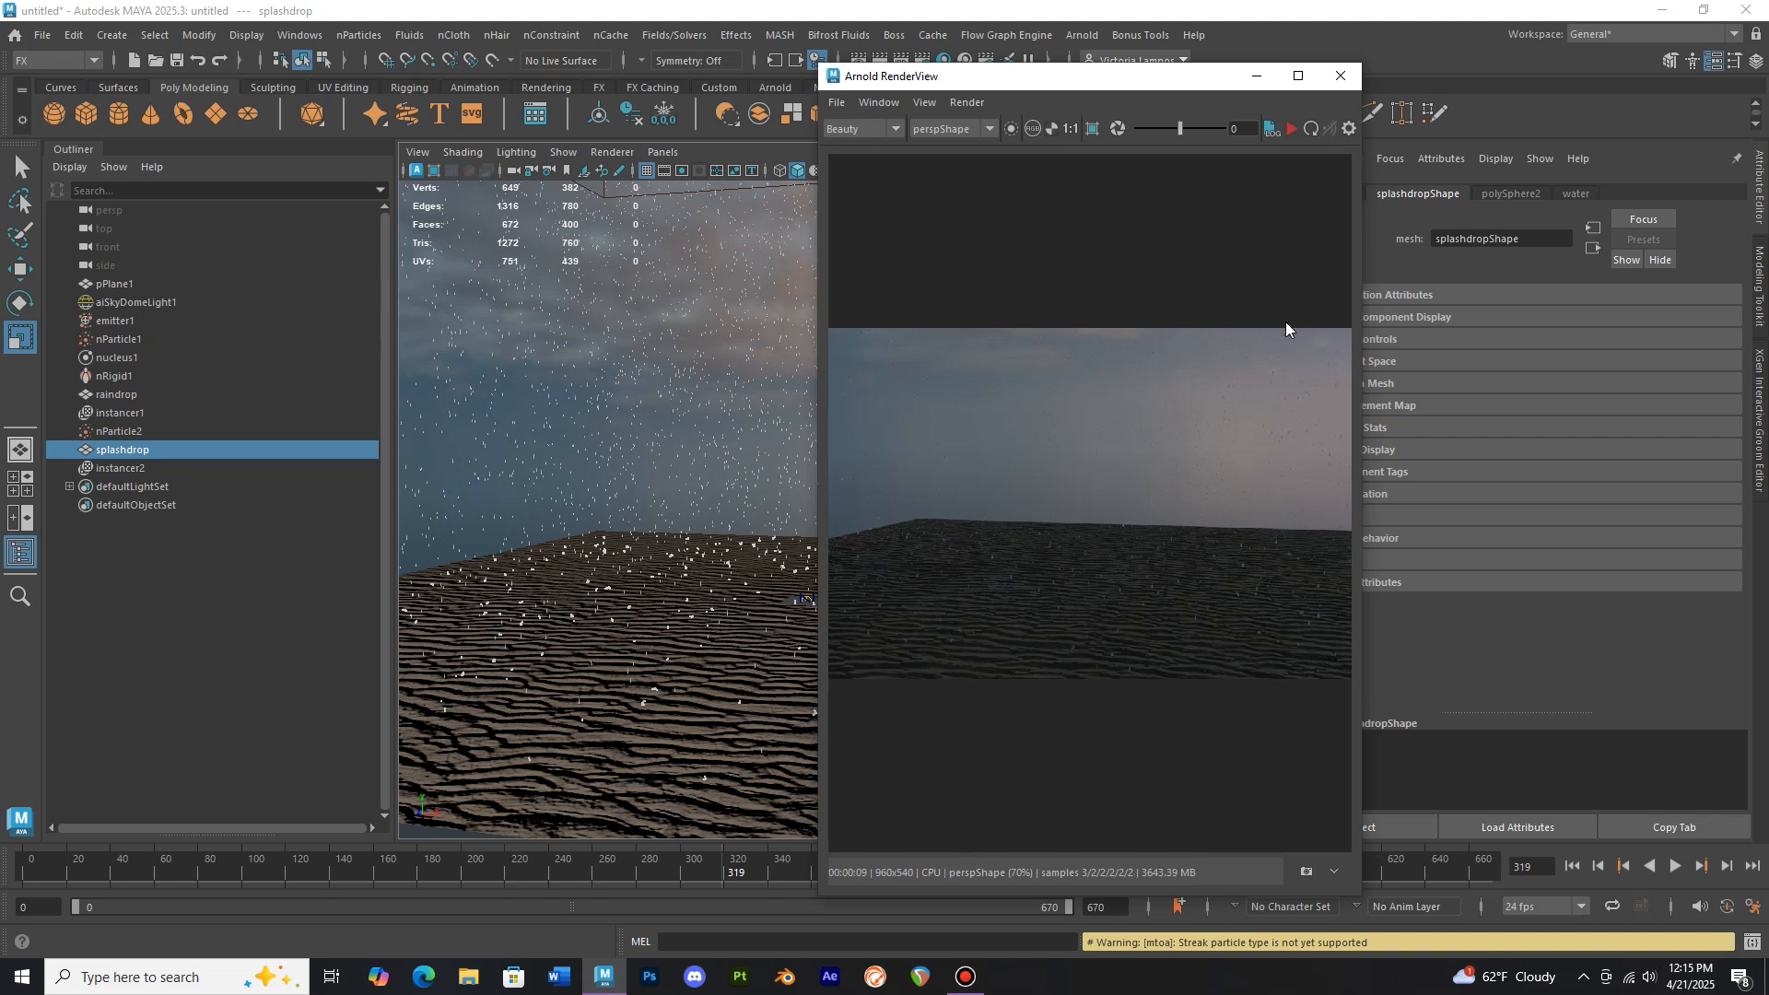
left_click(1341, 76)
Open the sand shader's bump-map file texture and lower its Color Gain under Color Balance
left_click(1041, 696)
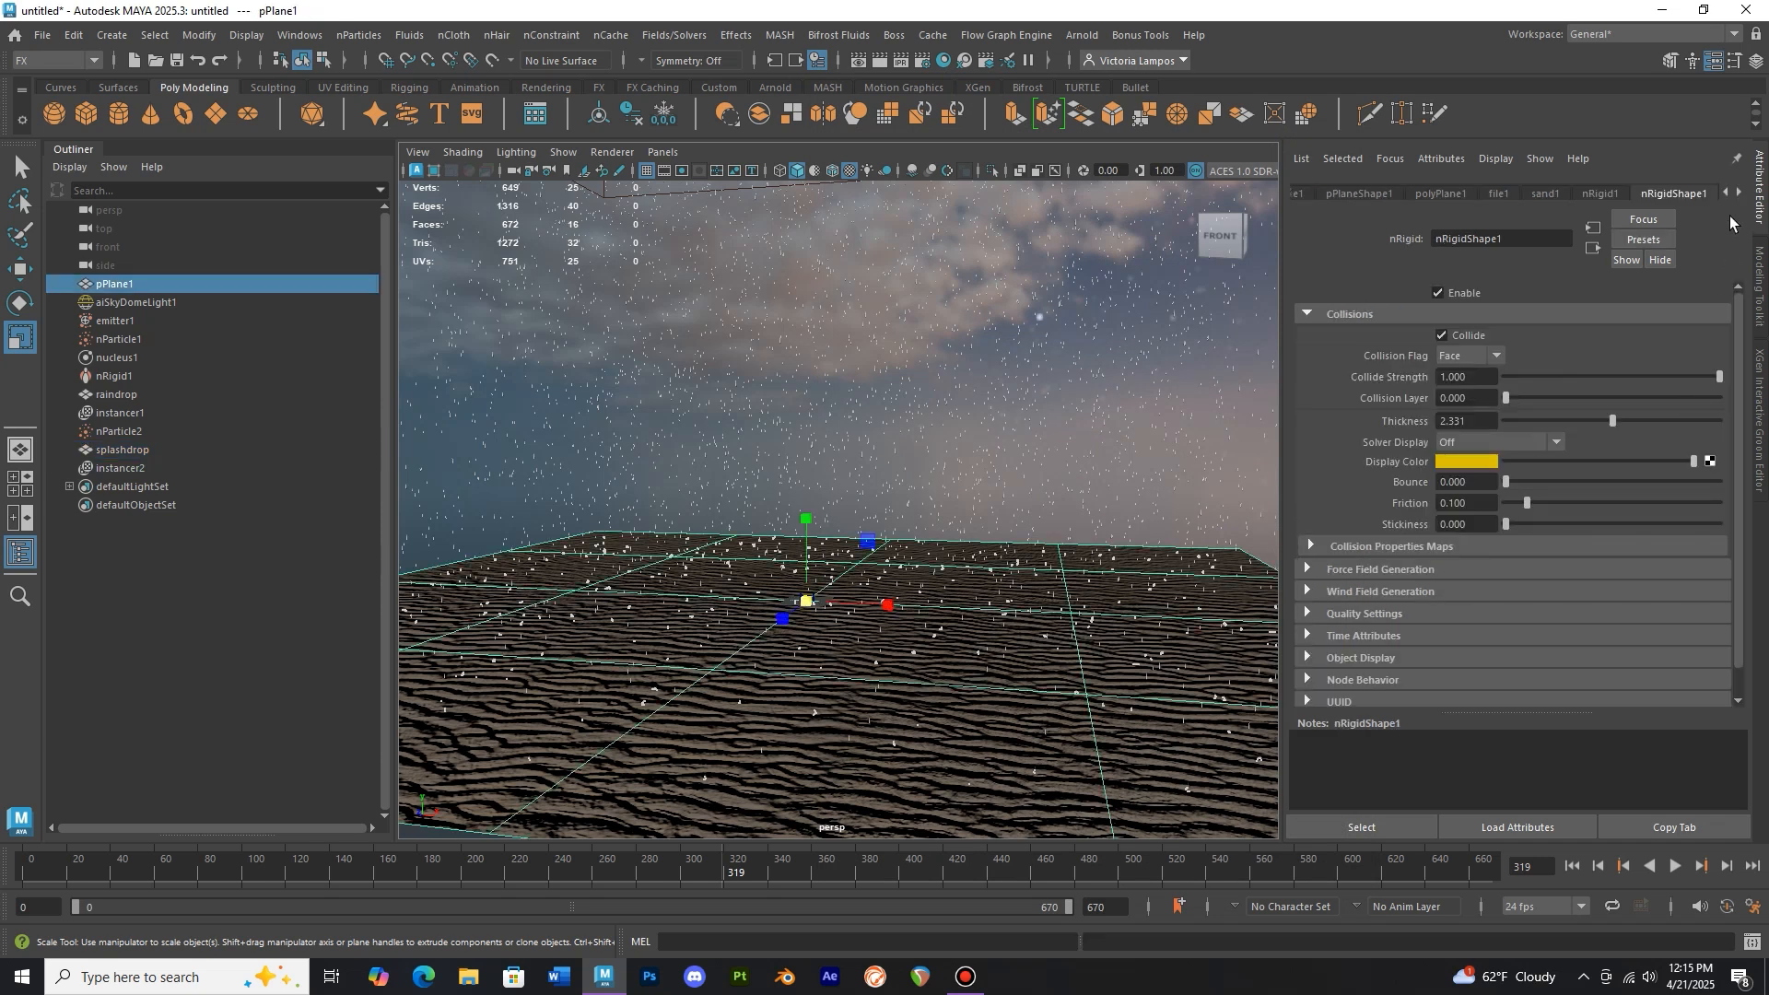
left_click(1546, 195)
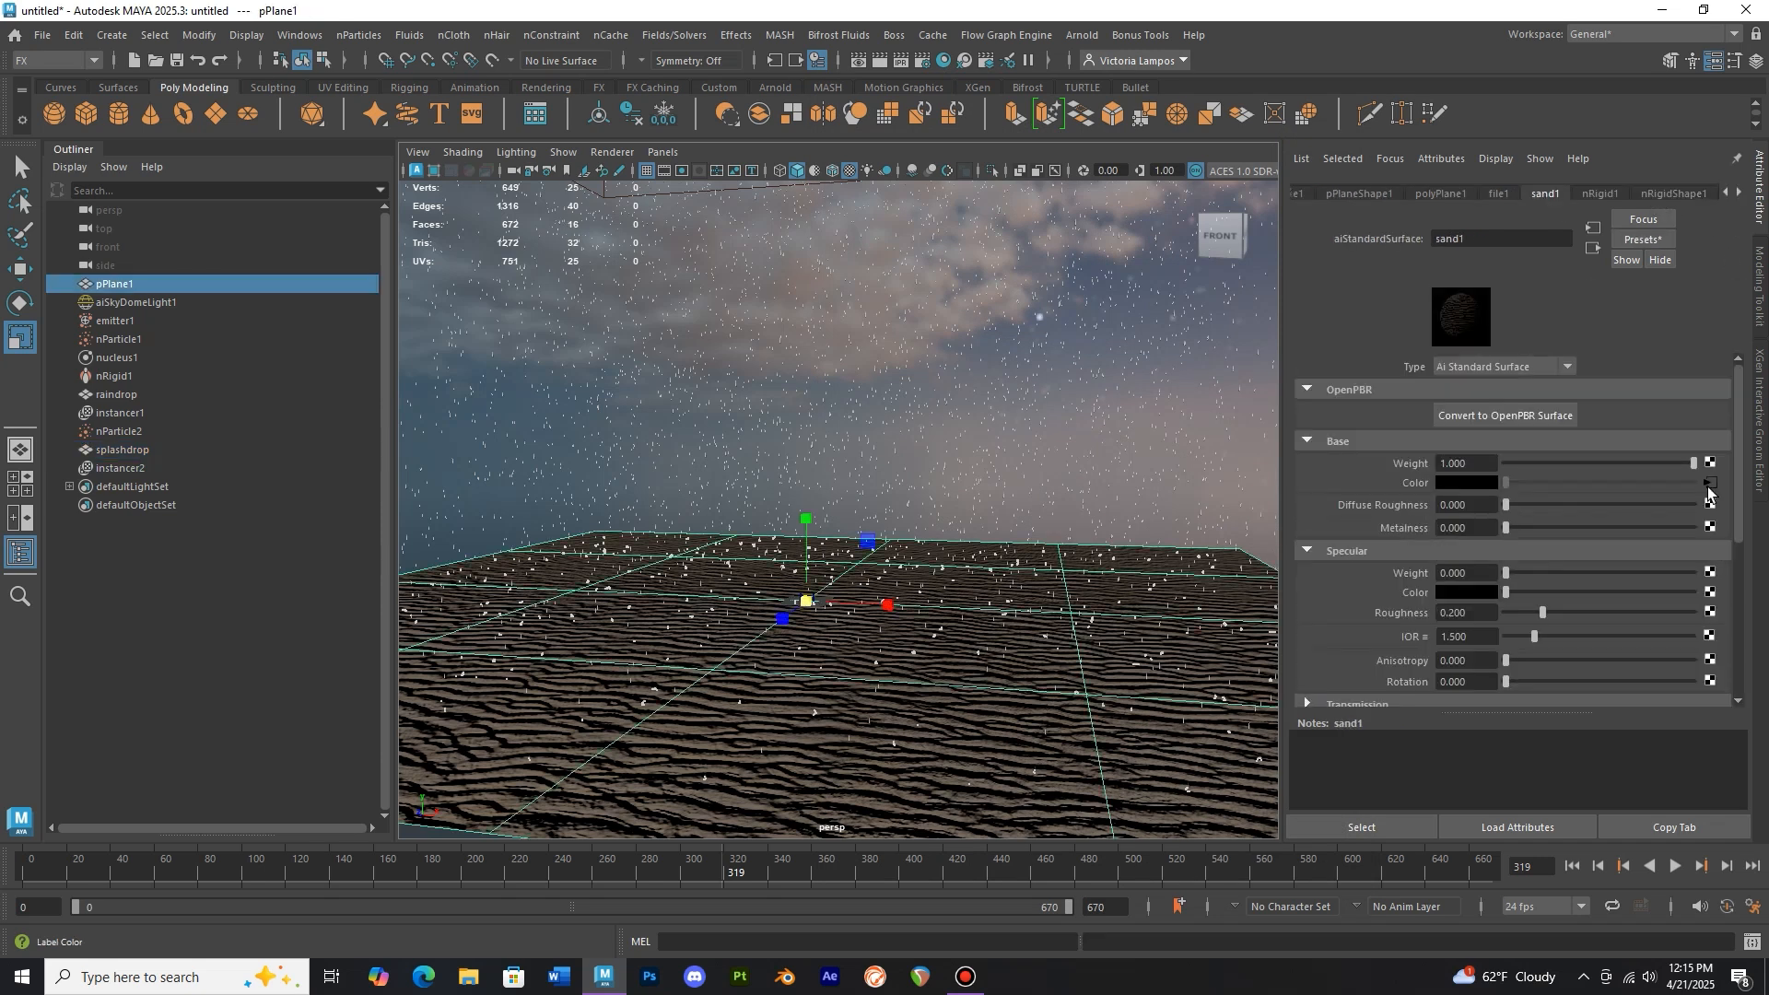
scroll(1638, 531, "down", 5)
left_click(1381, 542)
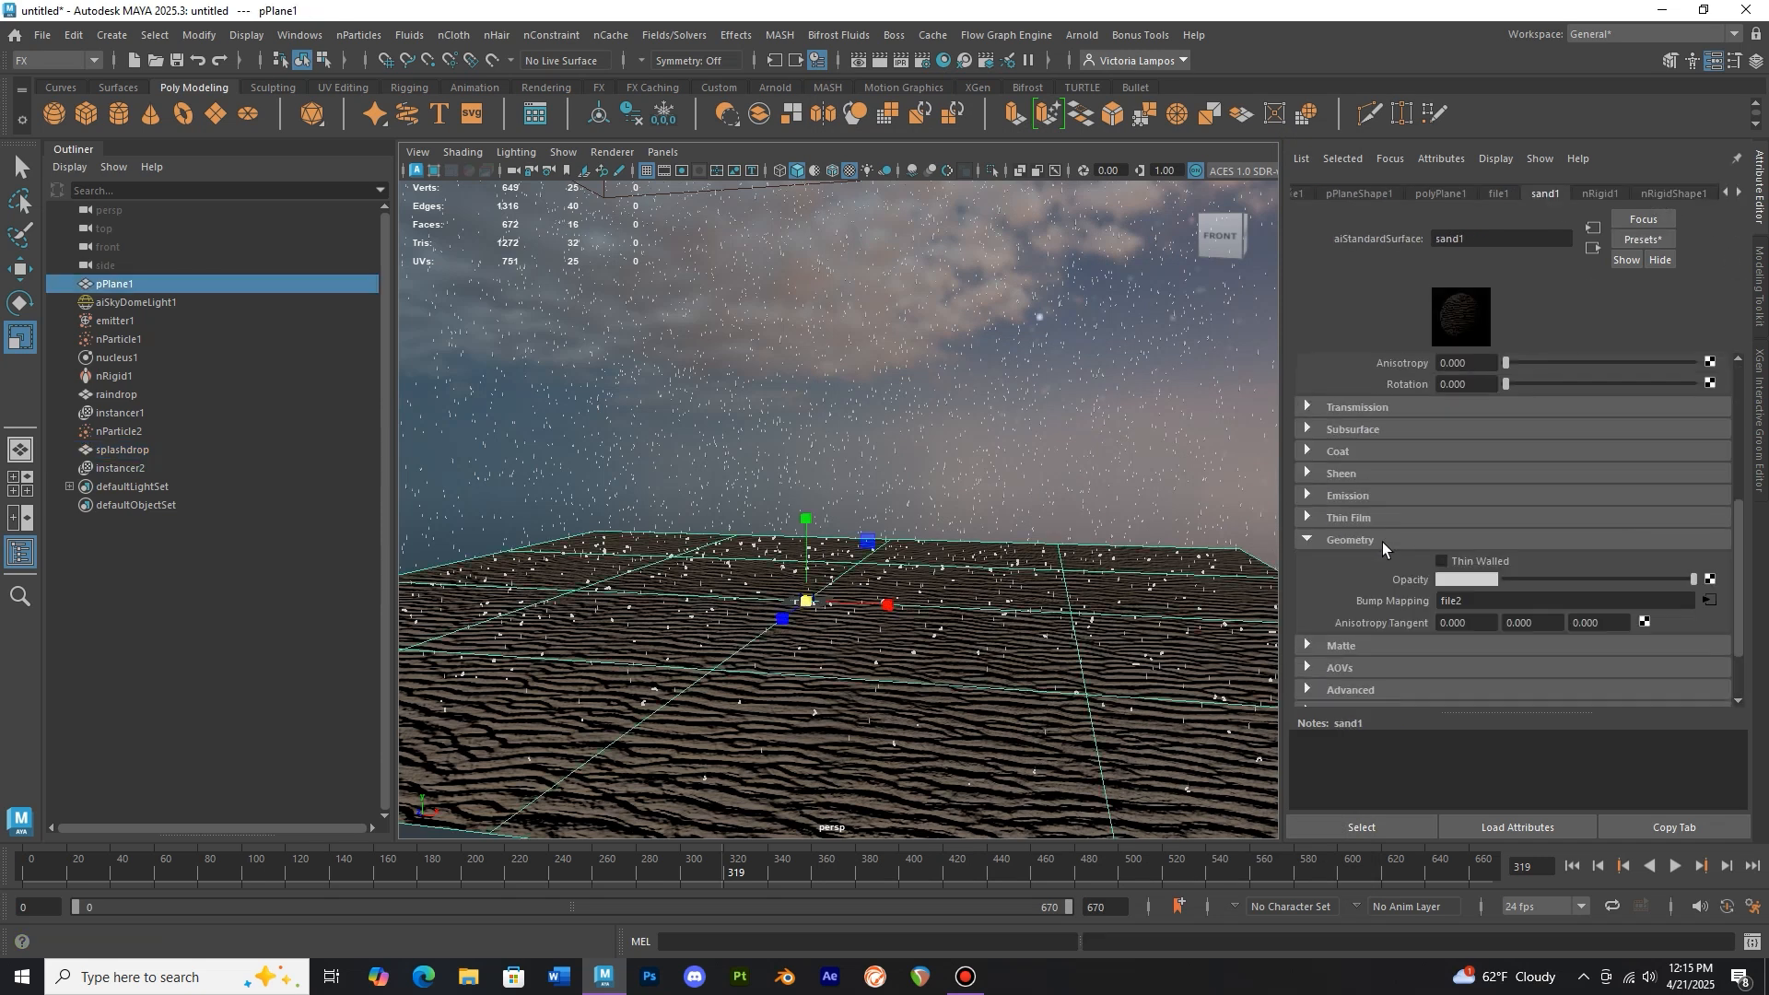
left_click(1710, 601)
scroll(1558, 590, "down", 3)
left_click(1448, 611)
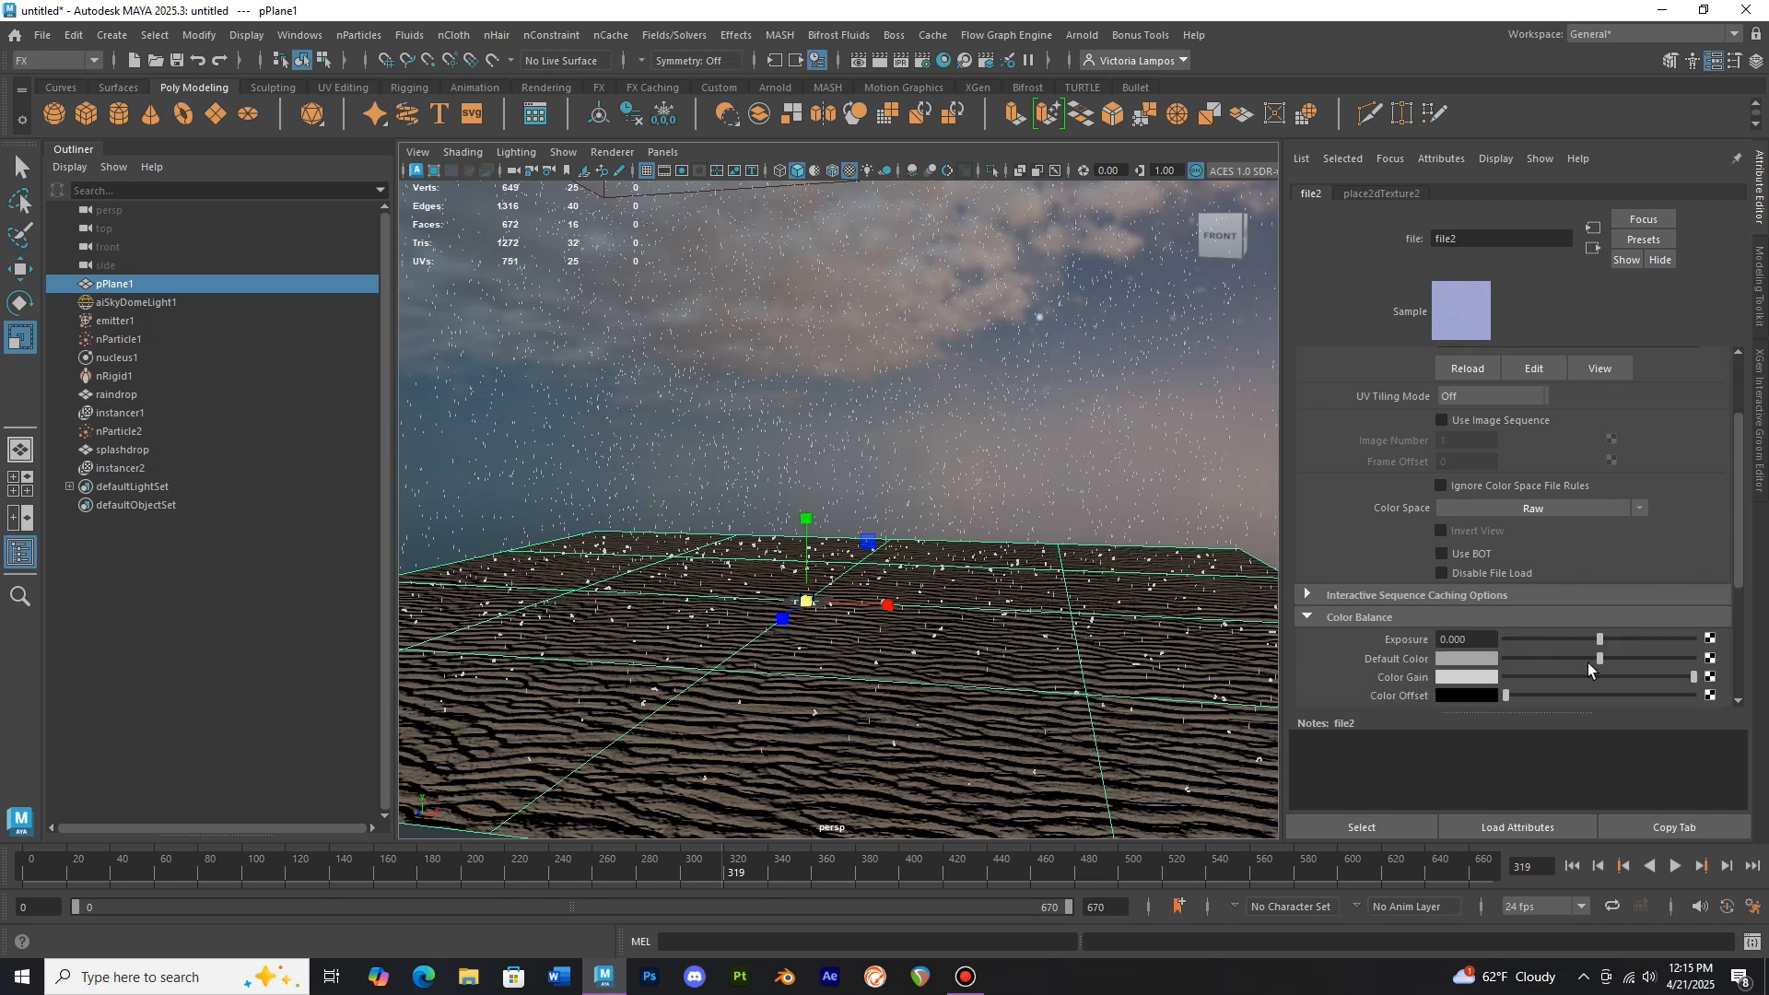
left_click(1572, 678)
scroll(1567, 660, "down", 3)
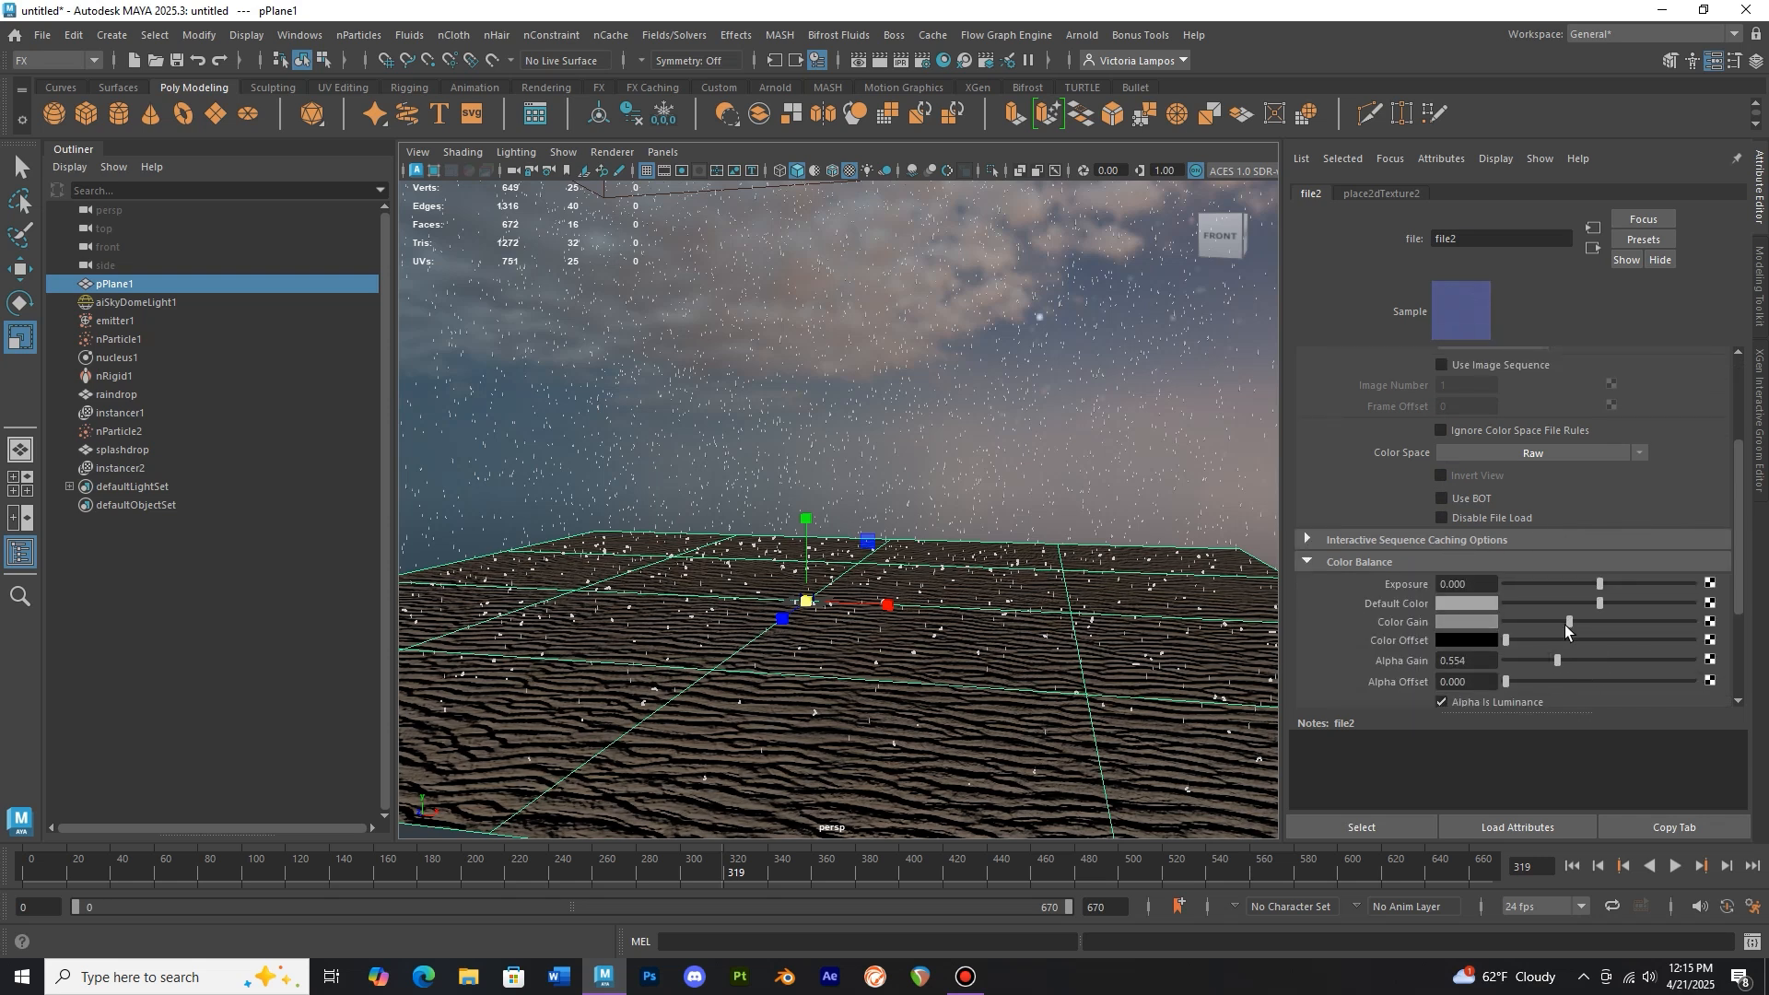
Select emitter1 and raise its emission rate to about 715 particles per second
left_click(1053, 424)
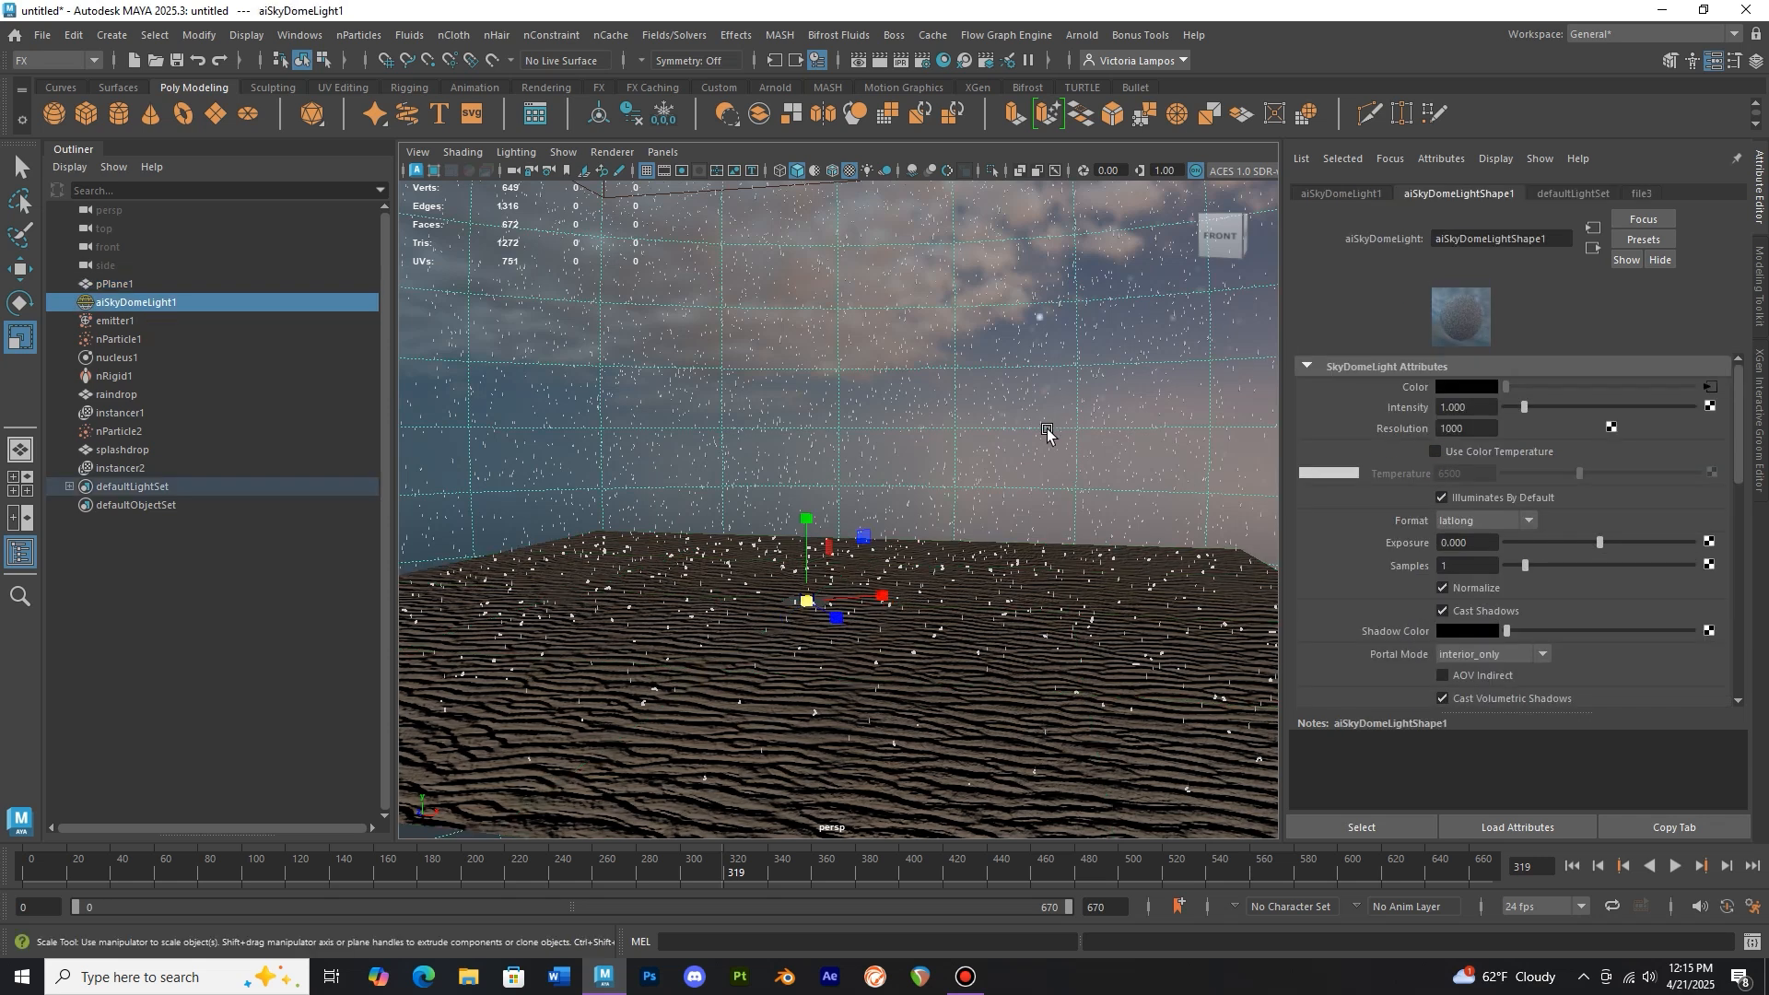
scroll(945, 507, "up", 1)
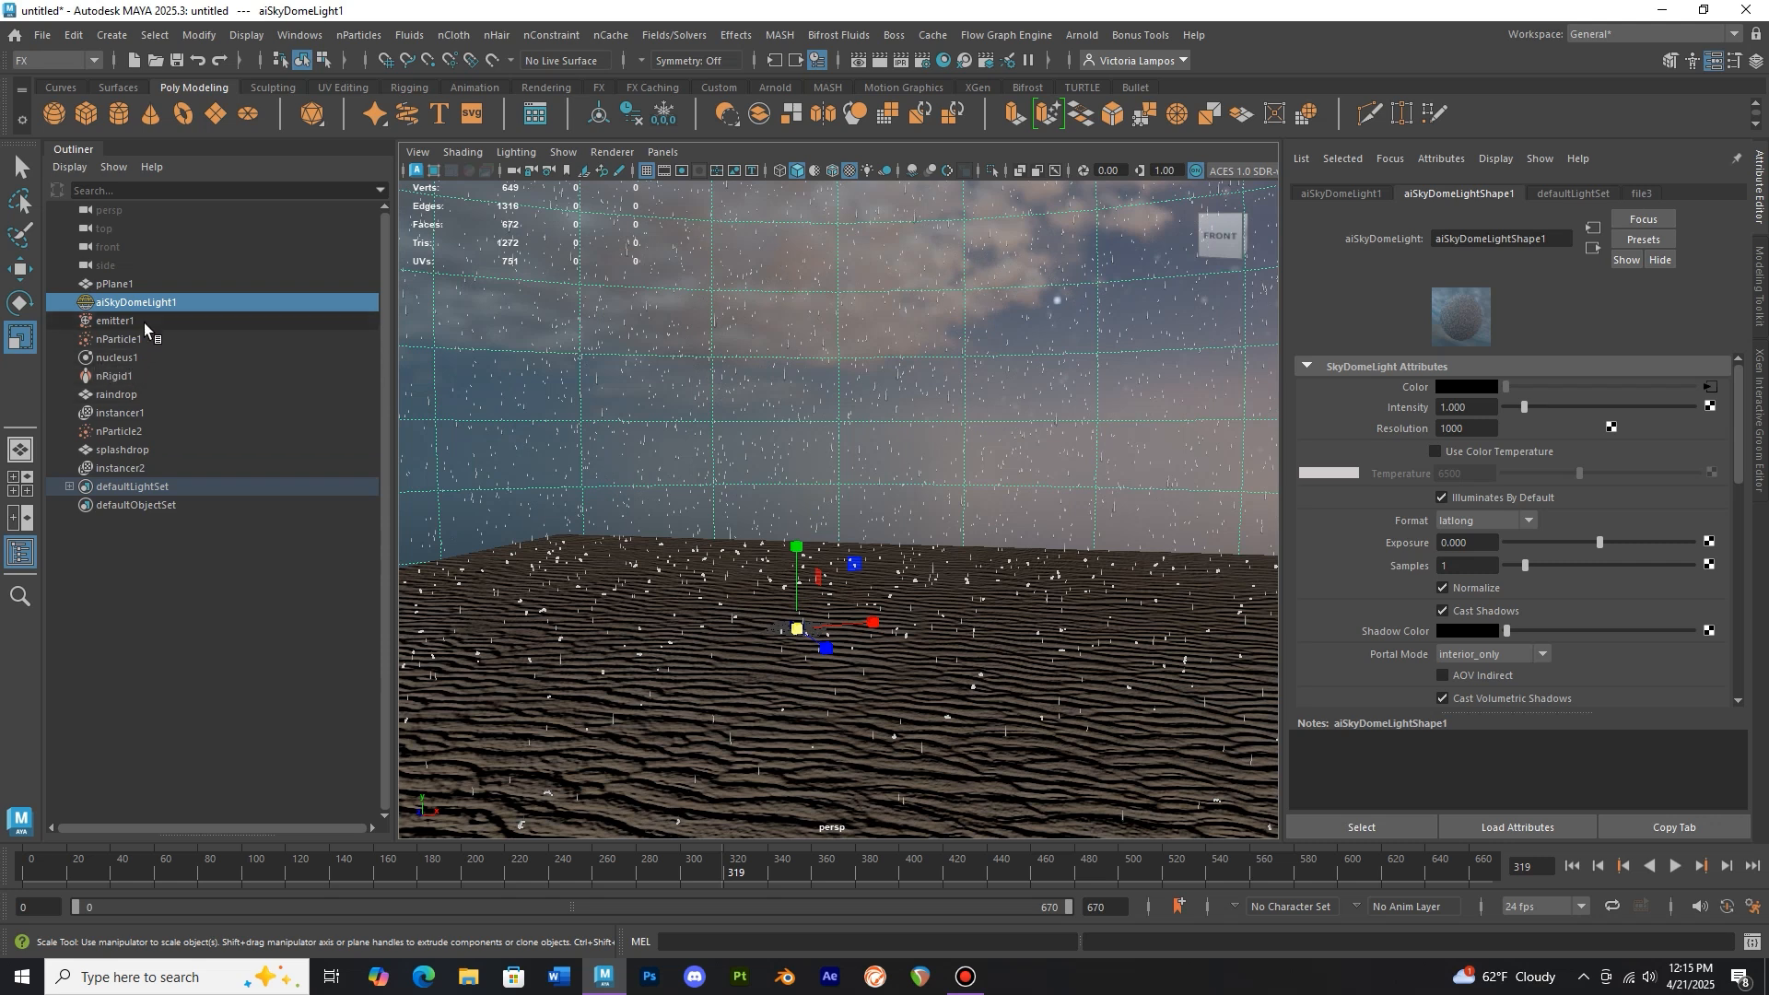
left_click(148, 322)
left_click_drag(1623, 534, 1632, 538)
Replay the simulation from the first frame to check the denser rainfall
middle_click_drag(962, 540, 936, 515, "alt")
scroll(930, 490, "up", 1)
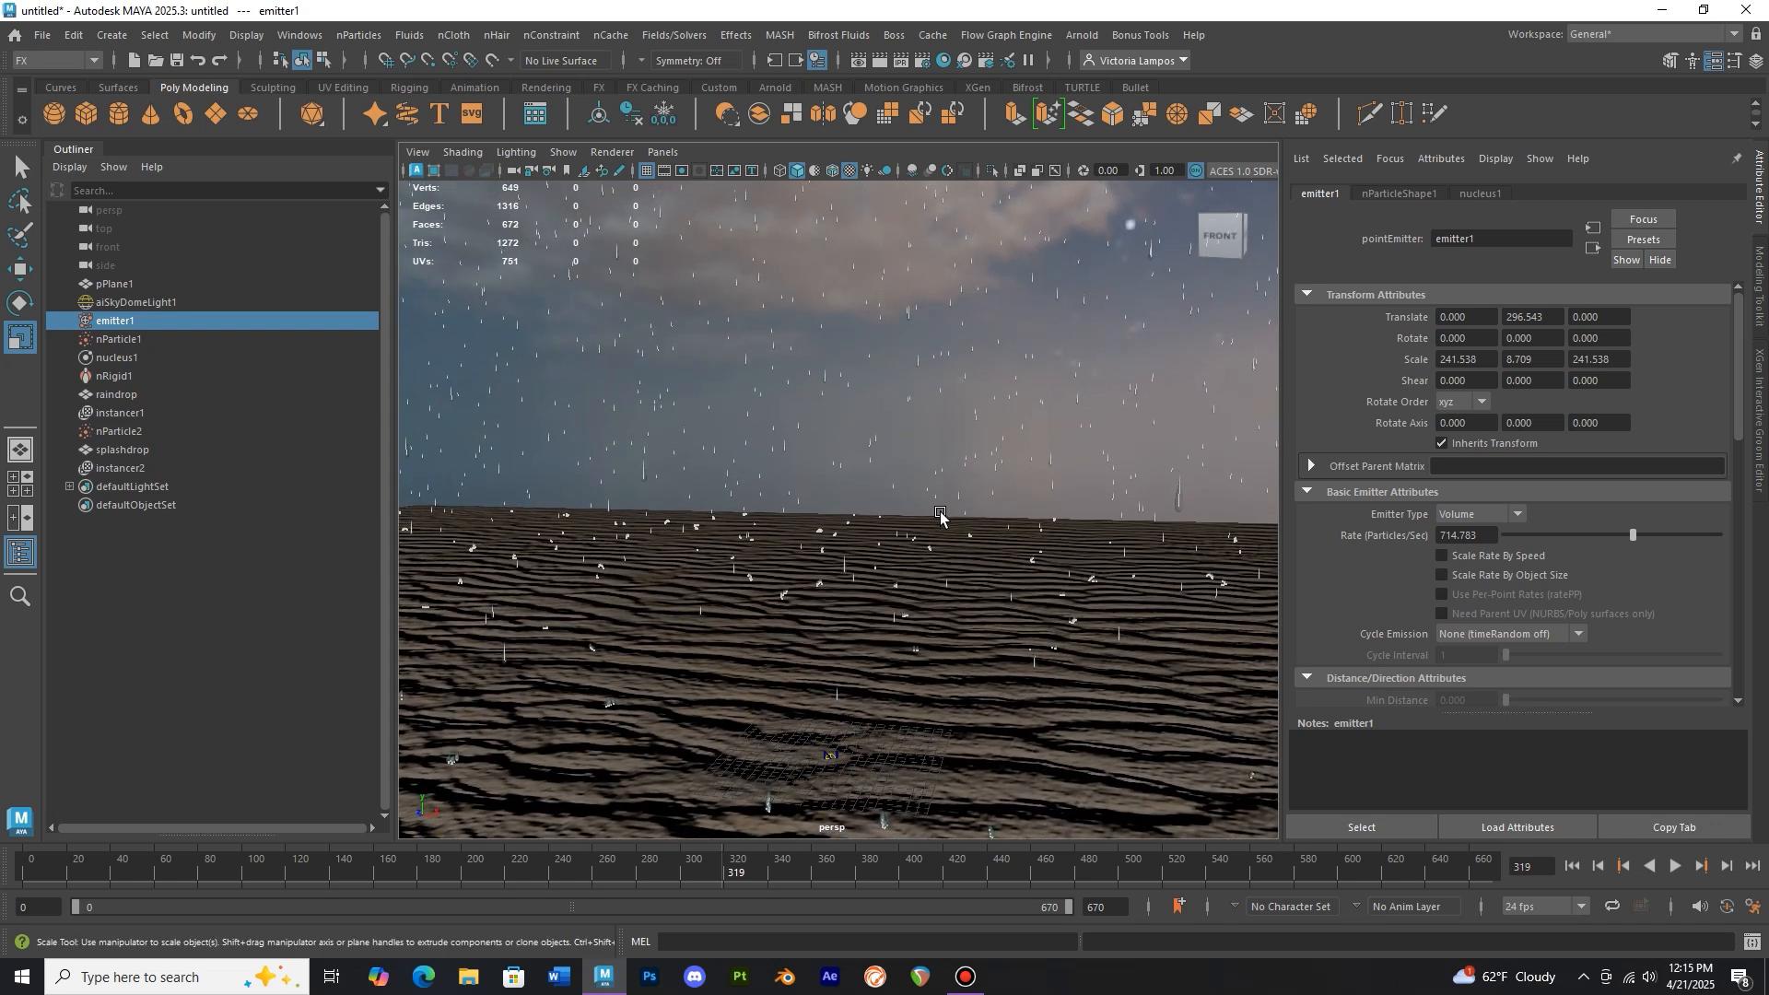
left_click(17, 871)
right_click_drag(857, 516, 767, 490, "alt")
left_click(1677, 867)
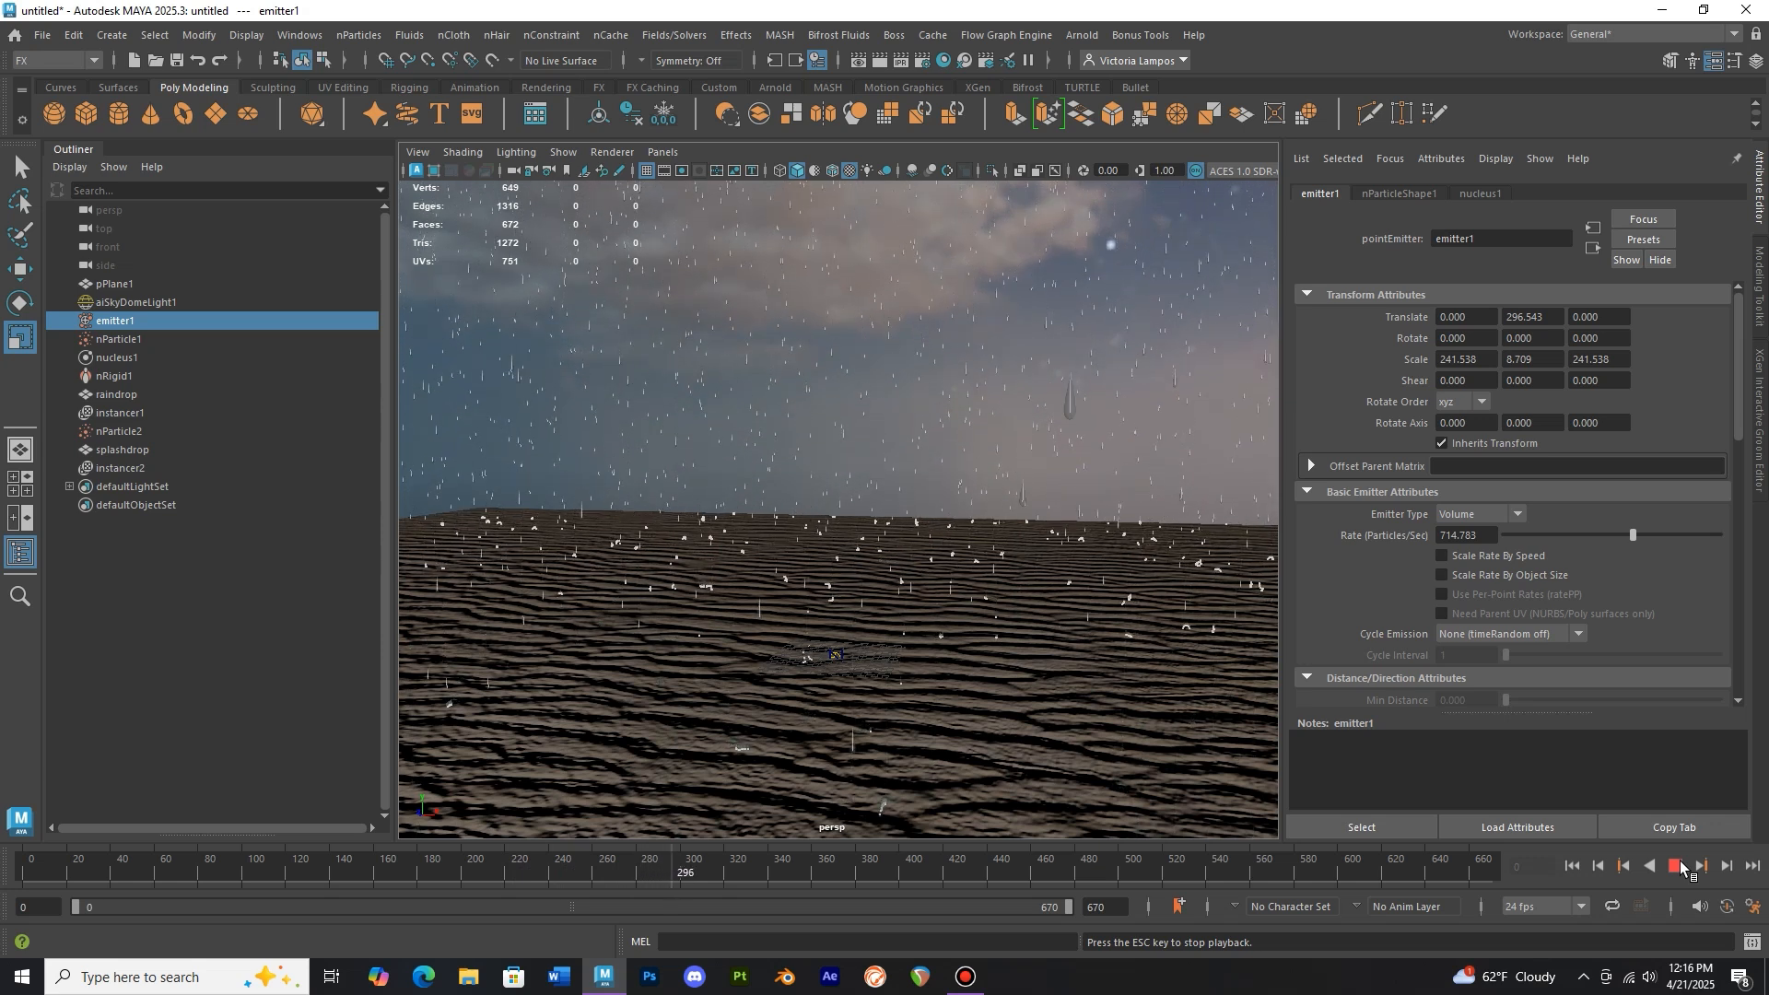
left_click(1679, 864)
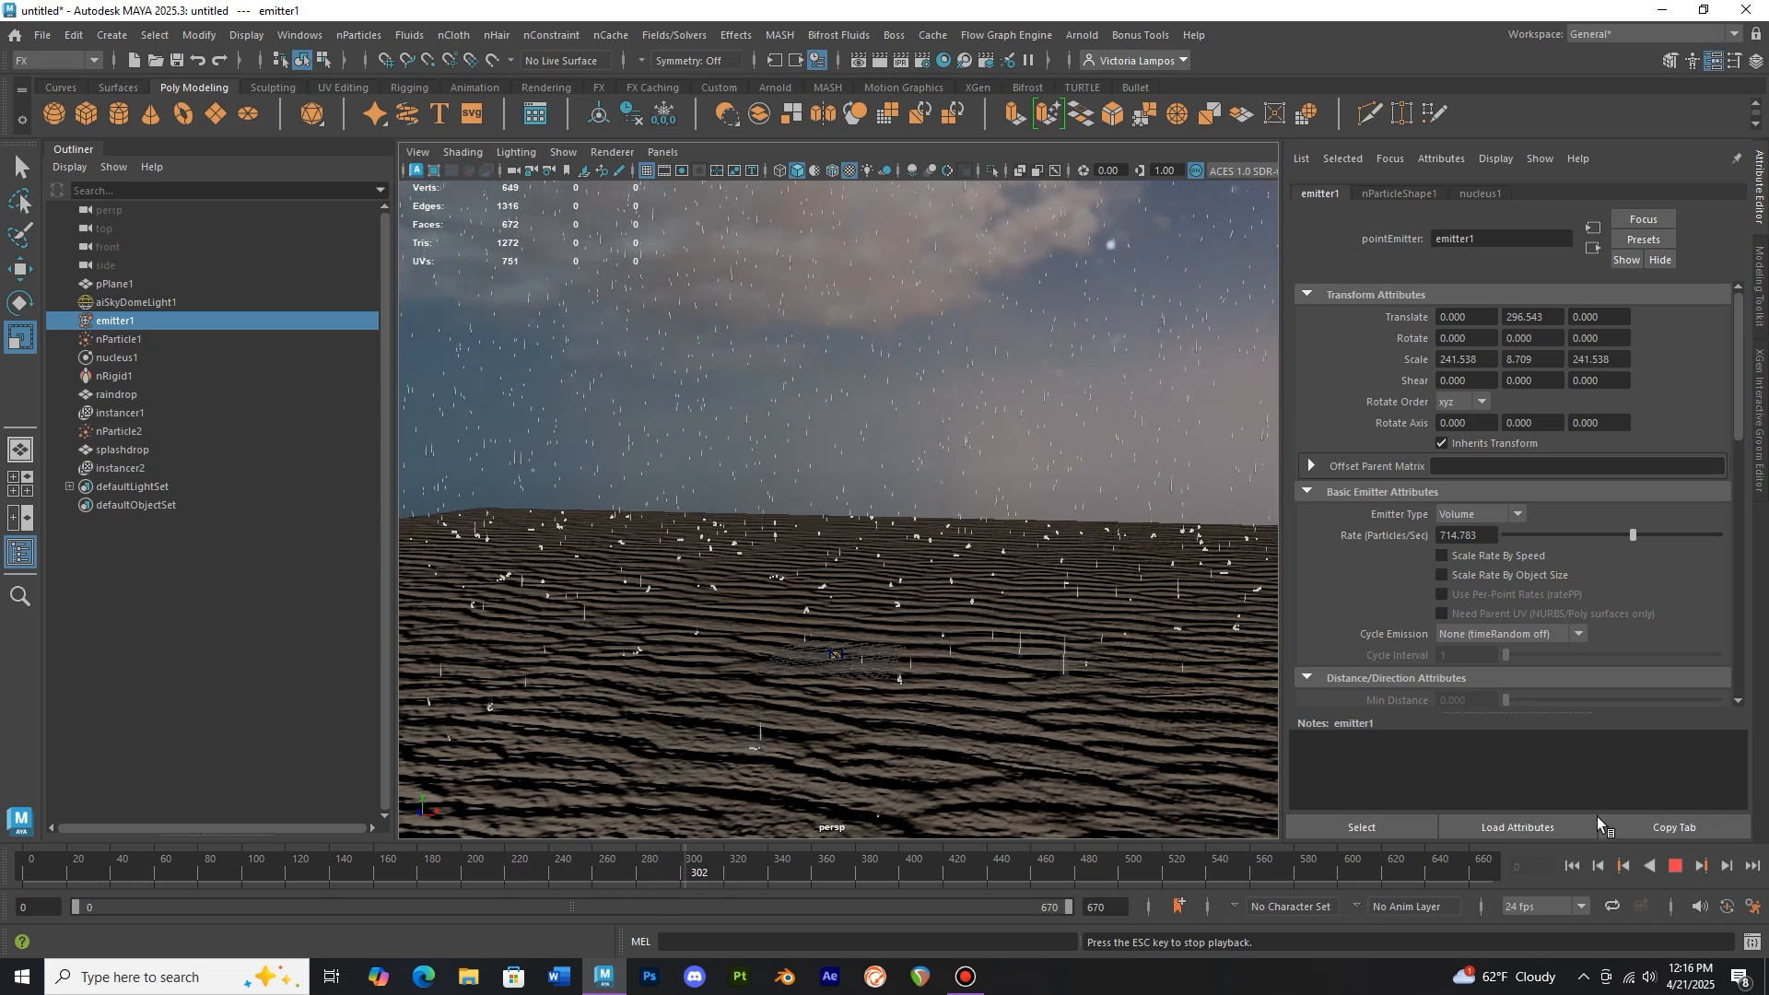
Render the current frame in Arnold, inspect the rendered rain closely, and close the render view
left_click(881, 61)
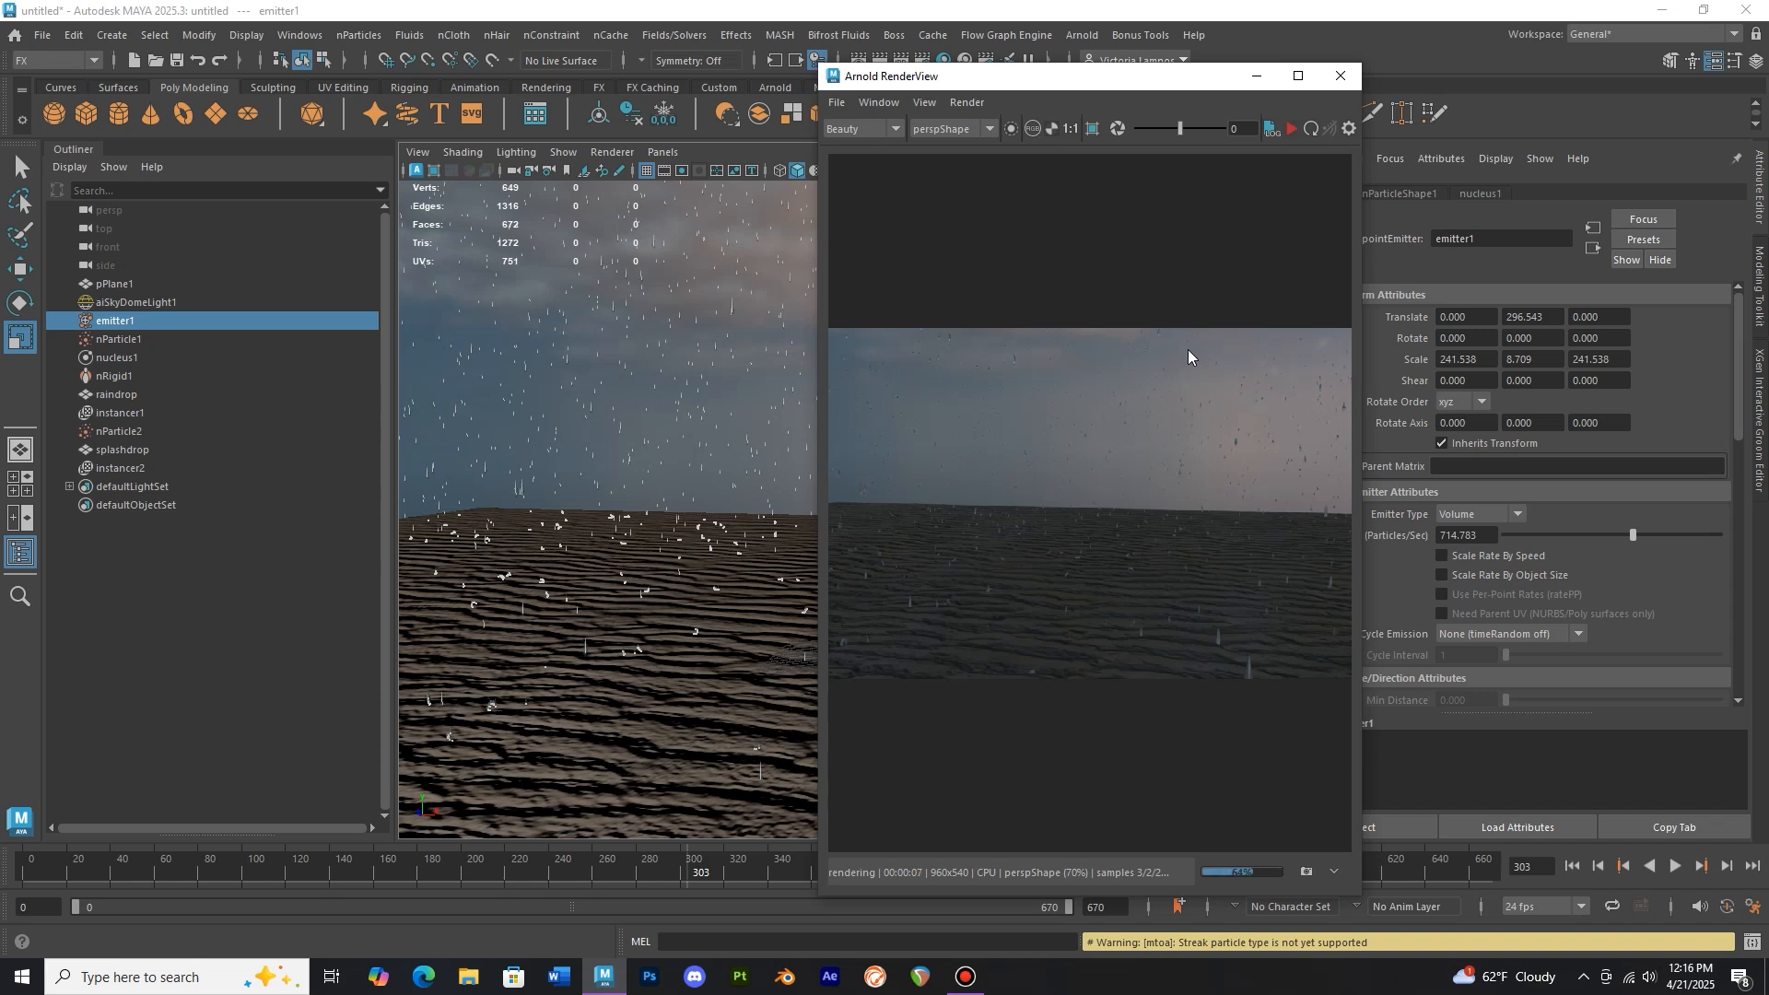
scroll(1187, 350, "down", 1)
middle_click_drag(1187, 352, 1163, 411)
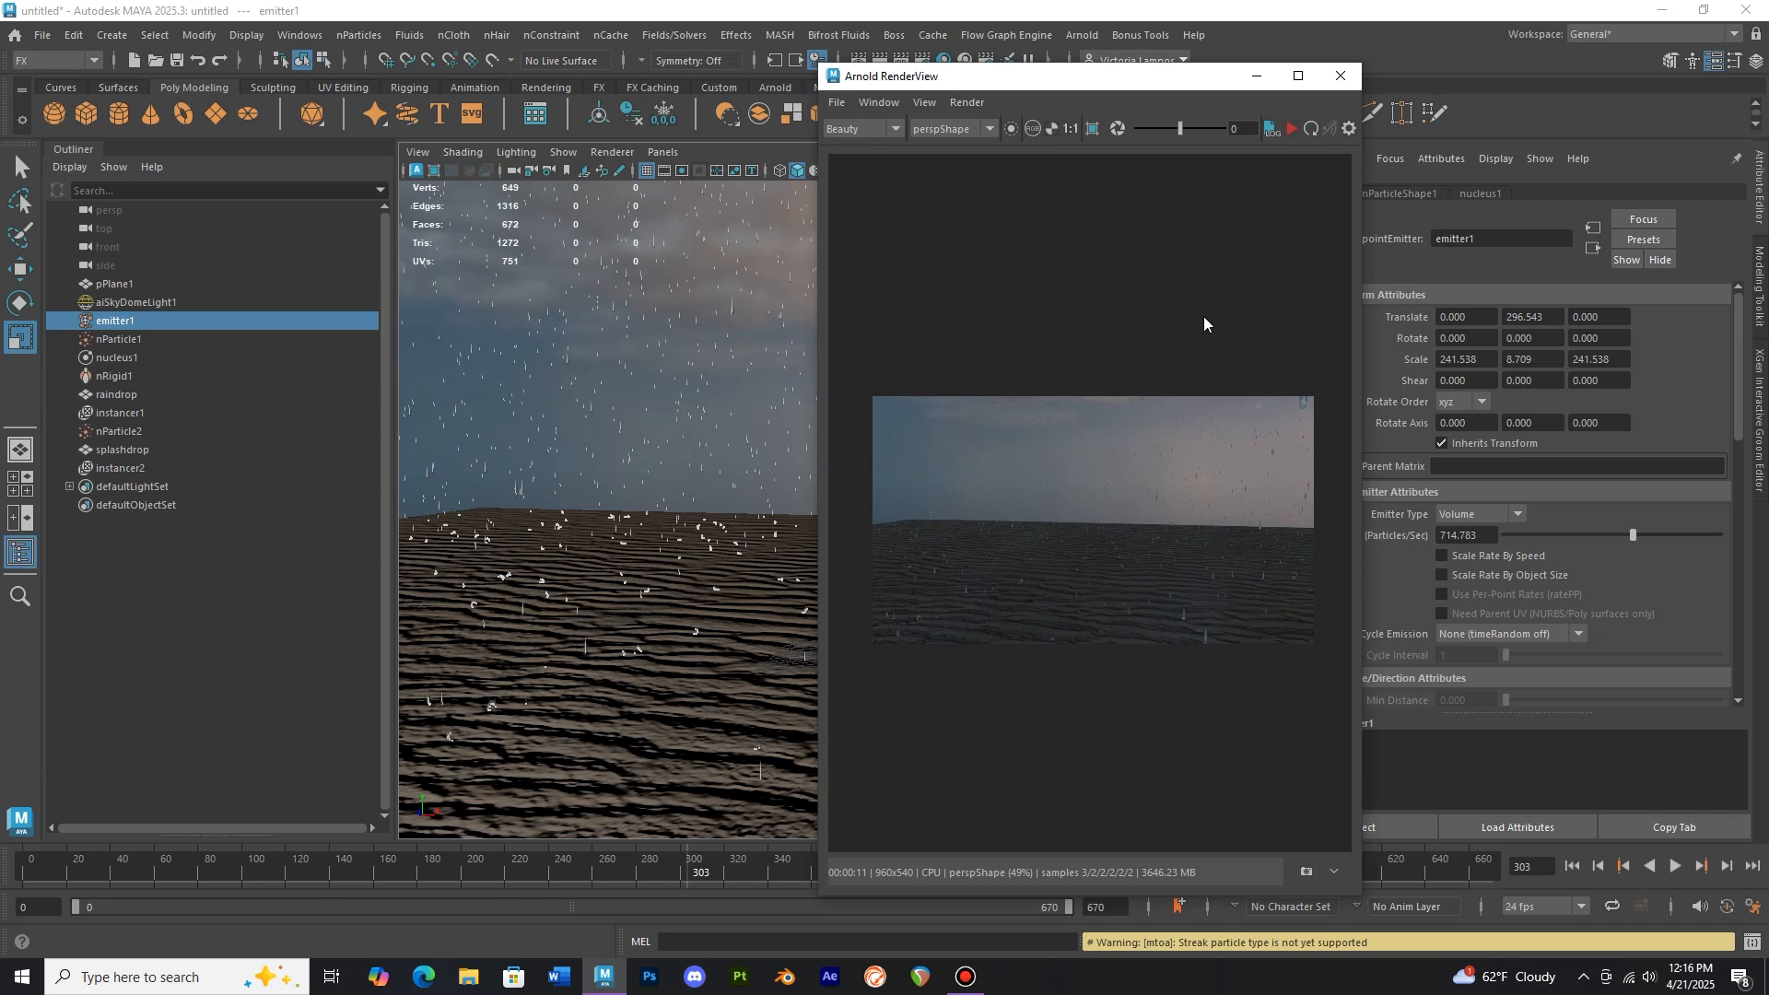
scroll(1156, 390, "up", 2)
left_click_drag(1068, 422, 1200, 402)
left_click_drag(1089, 441, 1178, 438)
left_click_drag(1086, 473, 1141, 481)
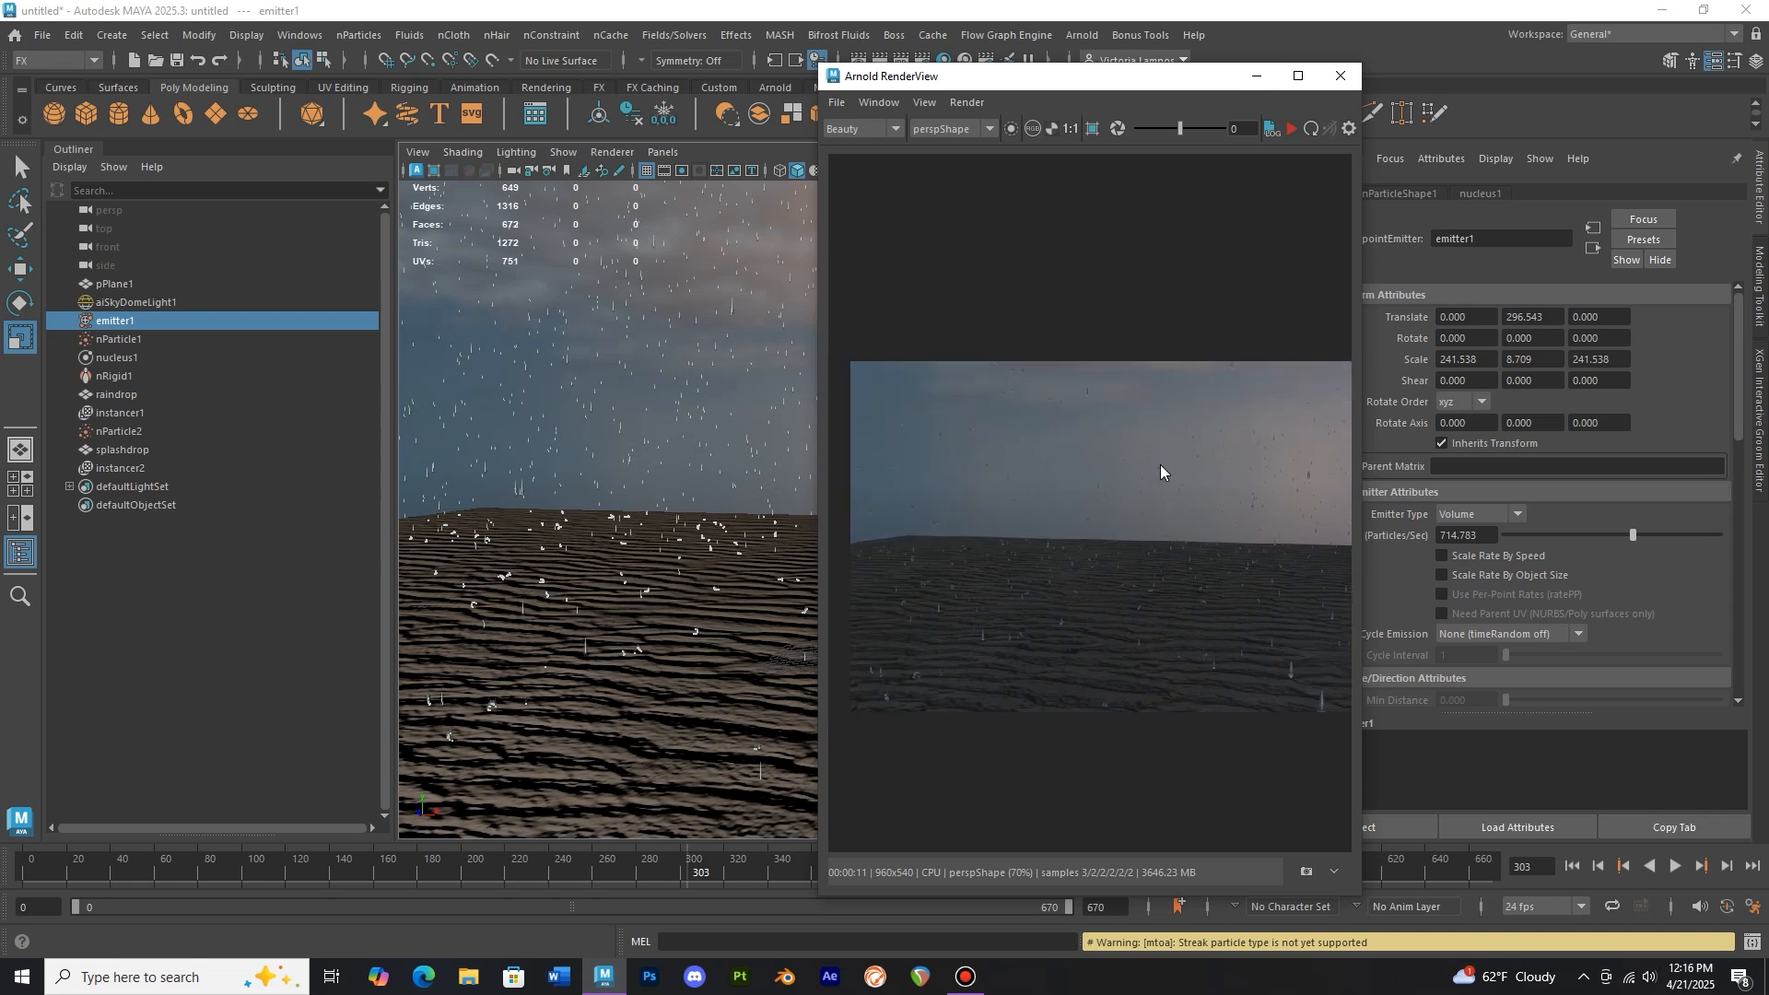
scroll(1174, 461, "down", 2)
left_click_drag(1165, 460, 1123, 494)
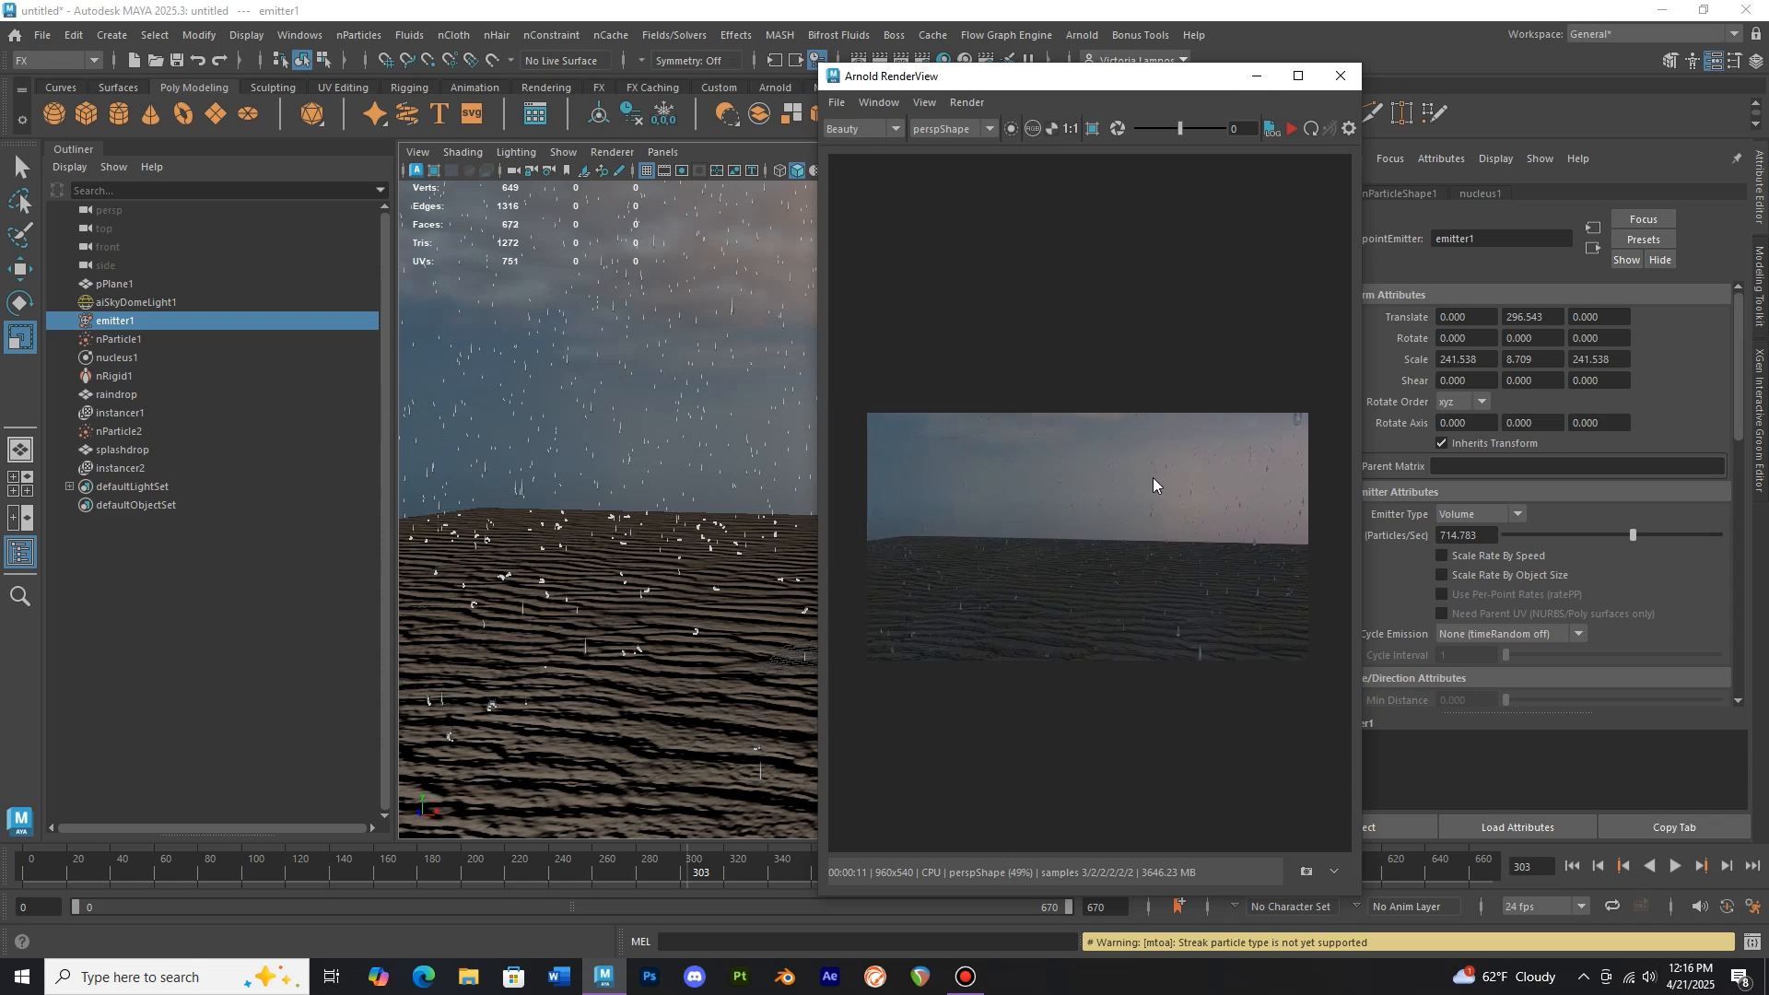
left_click_drag(1150, 397, 1156, 442)
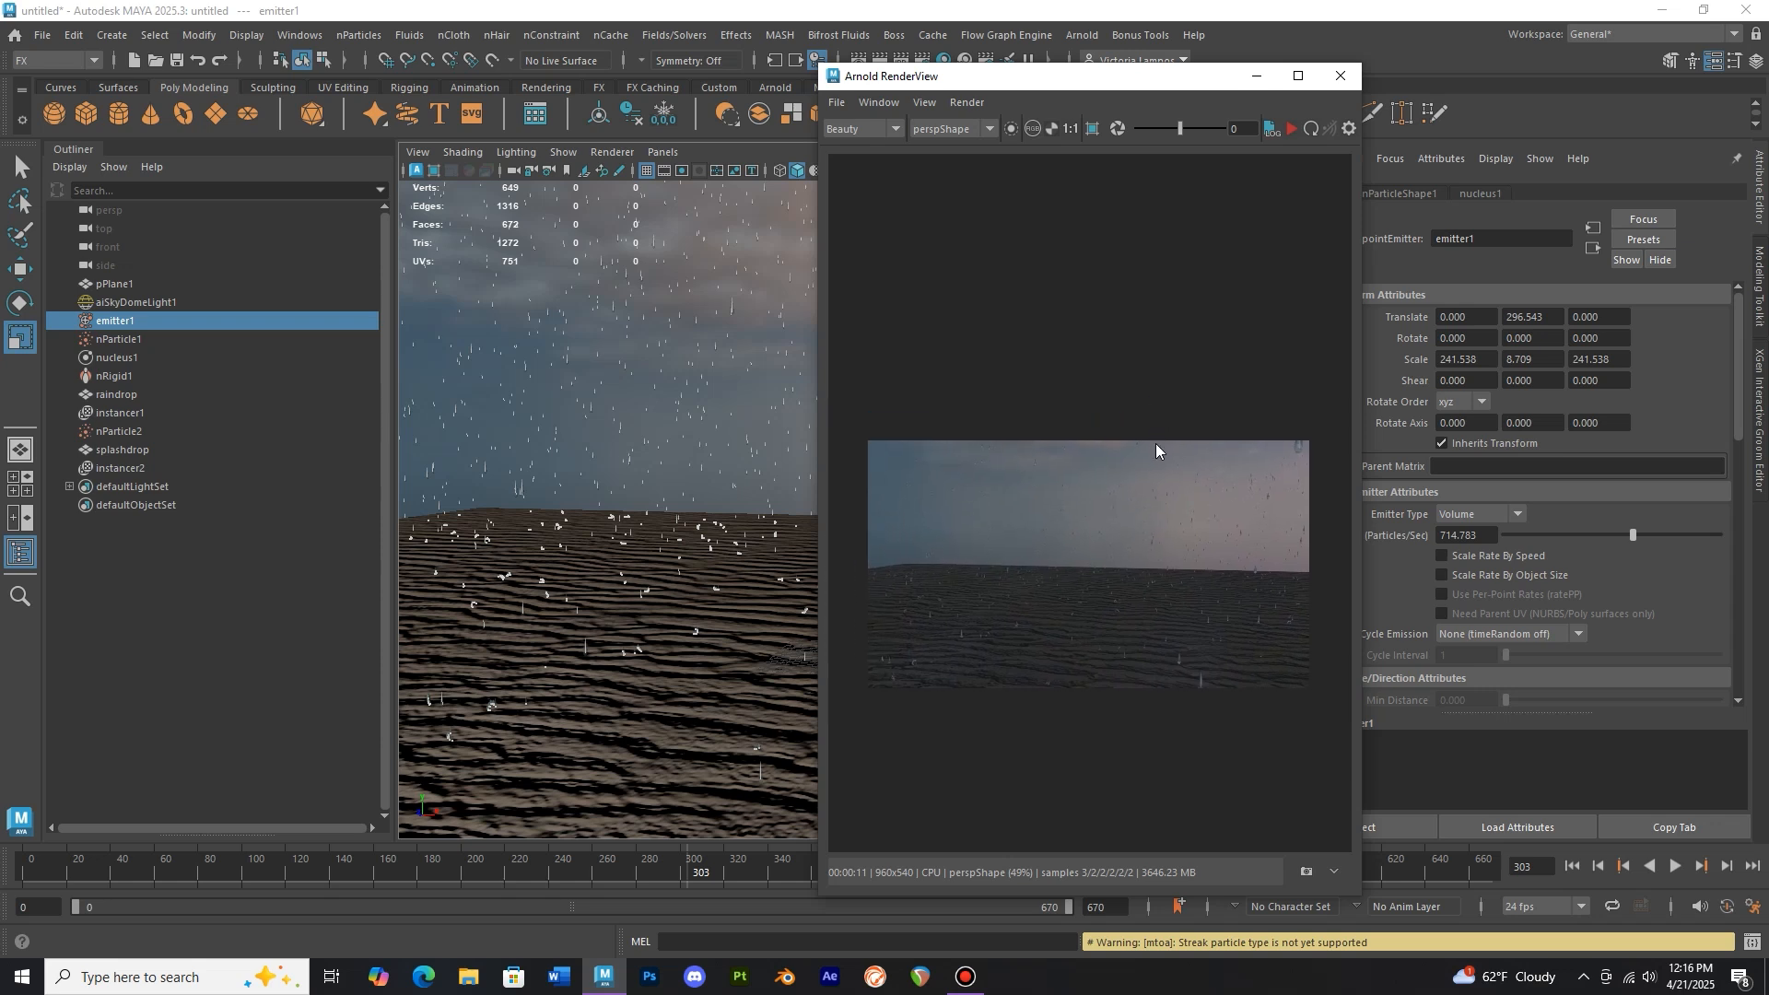
left_click_drag(1157, 446, 1158, 454)
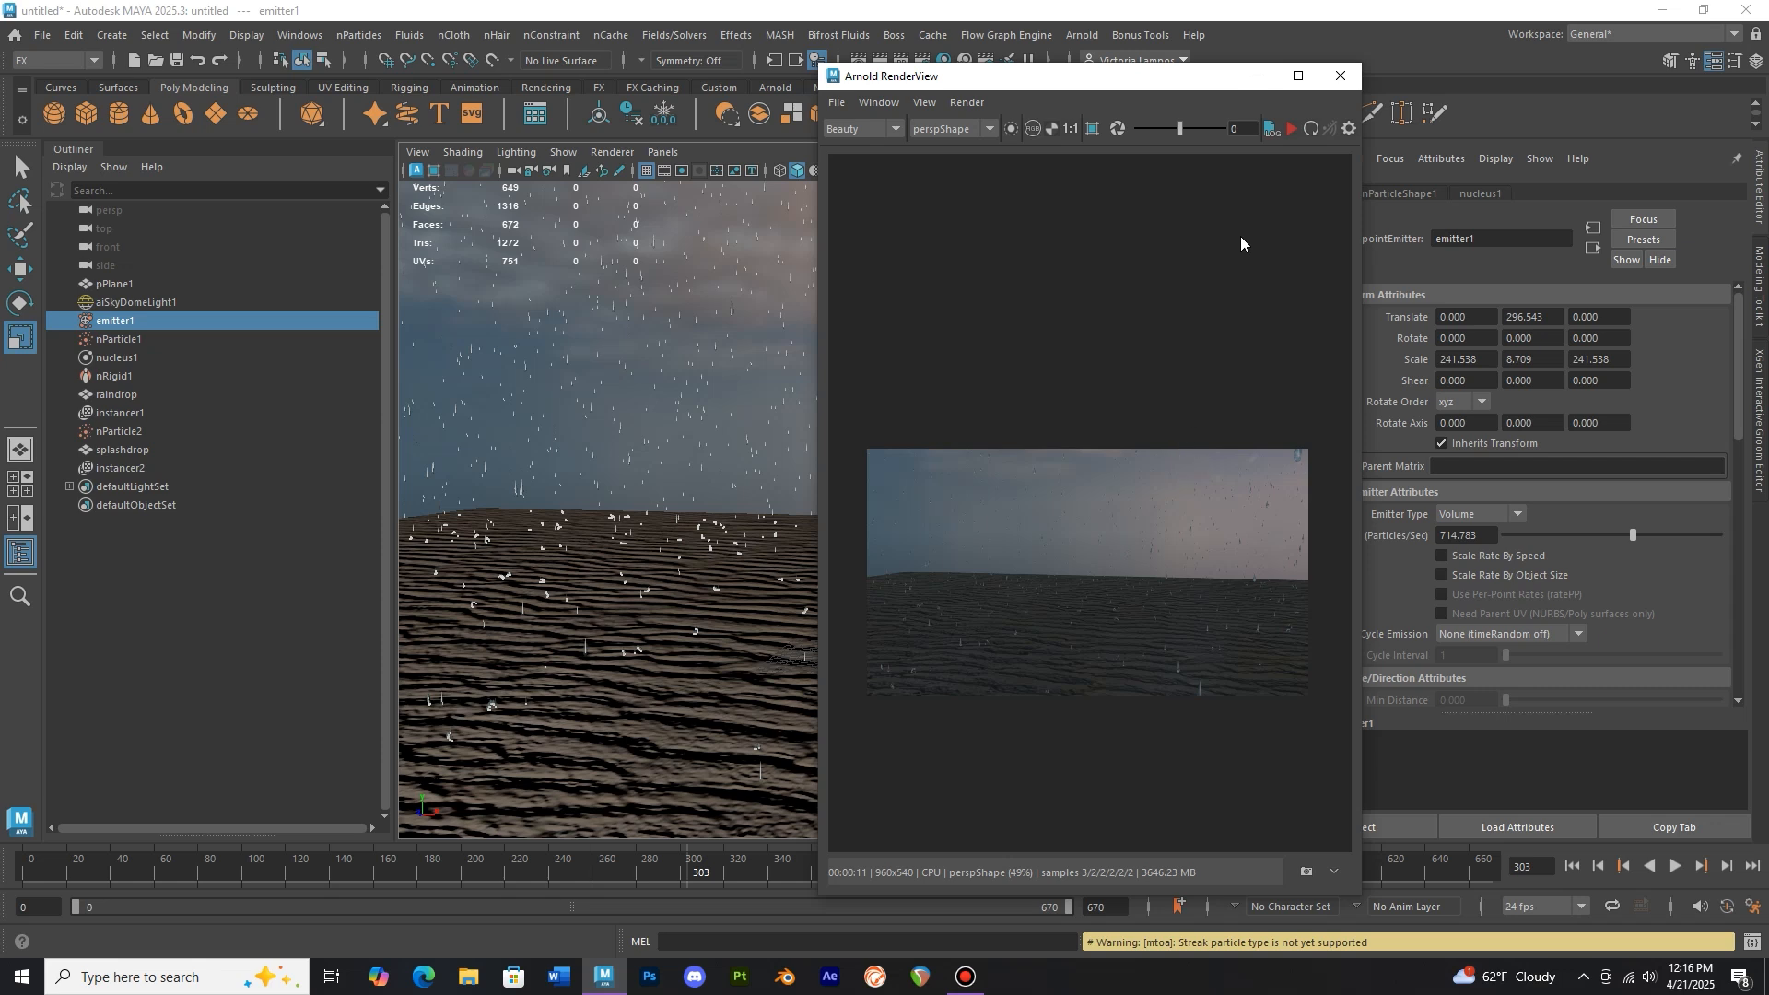
left_click(1341, 78)
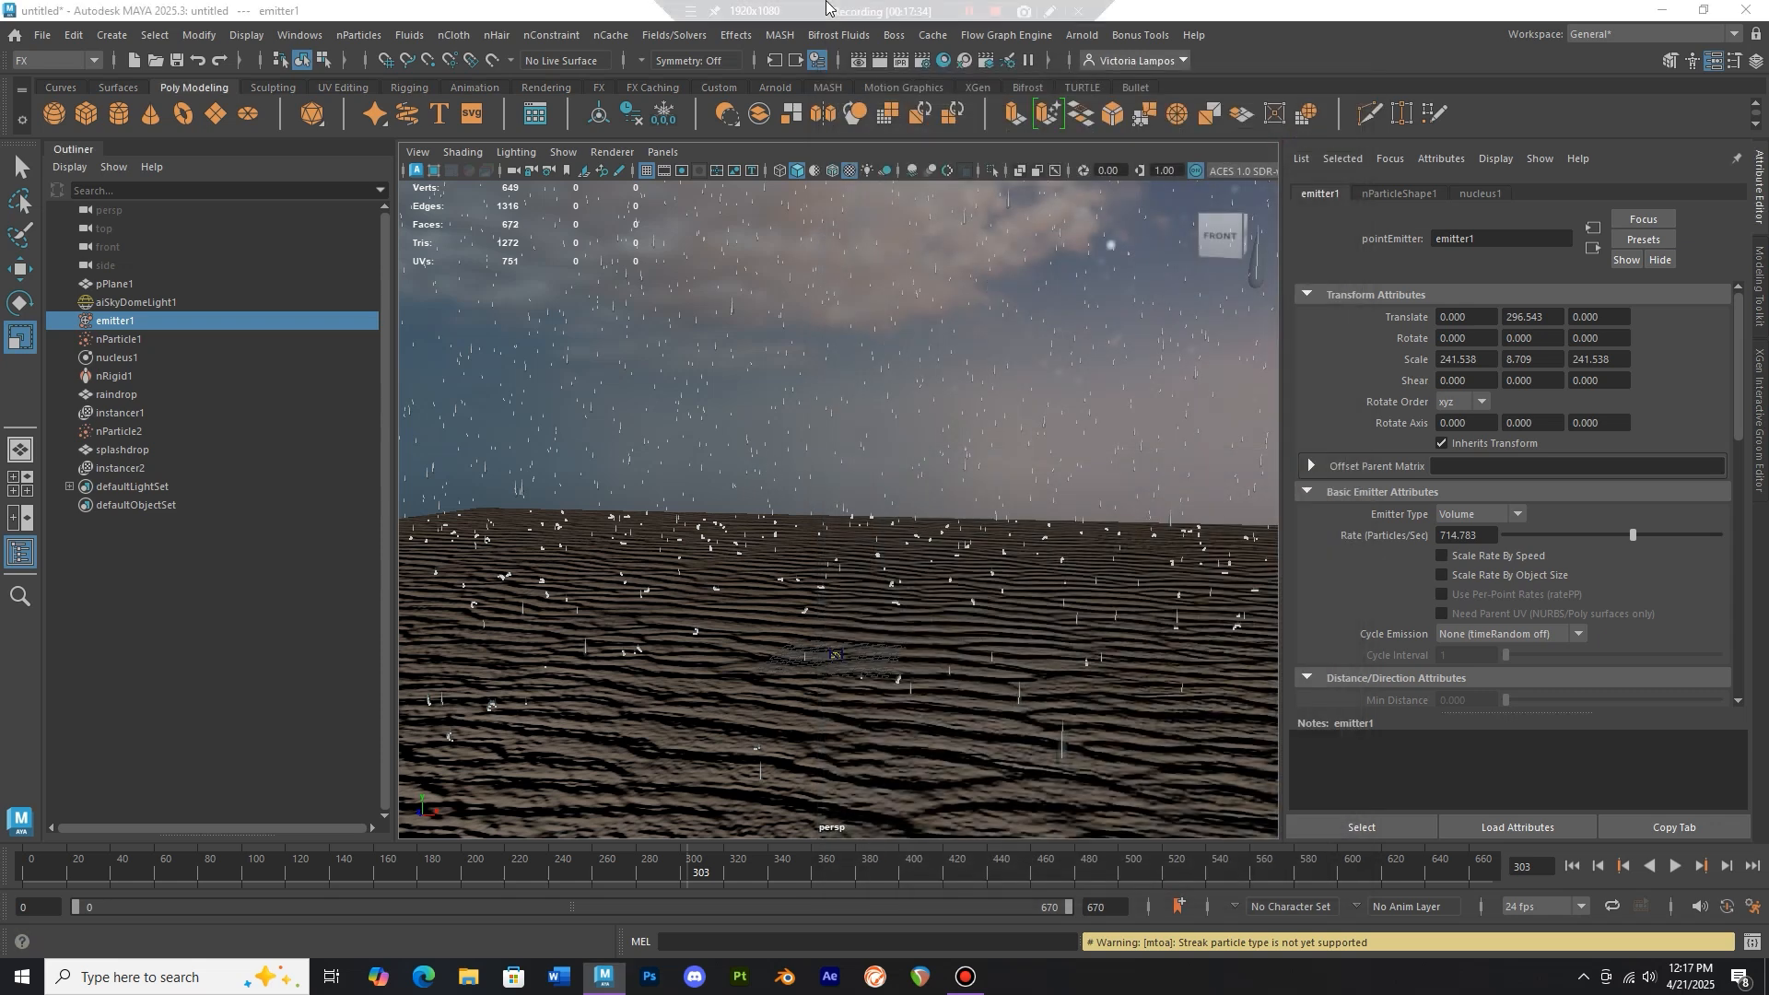